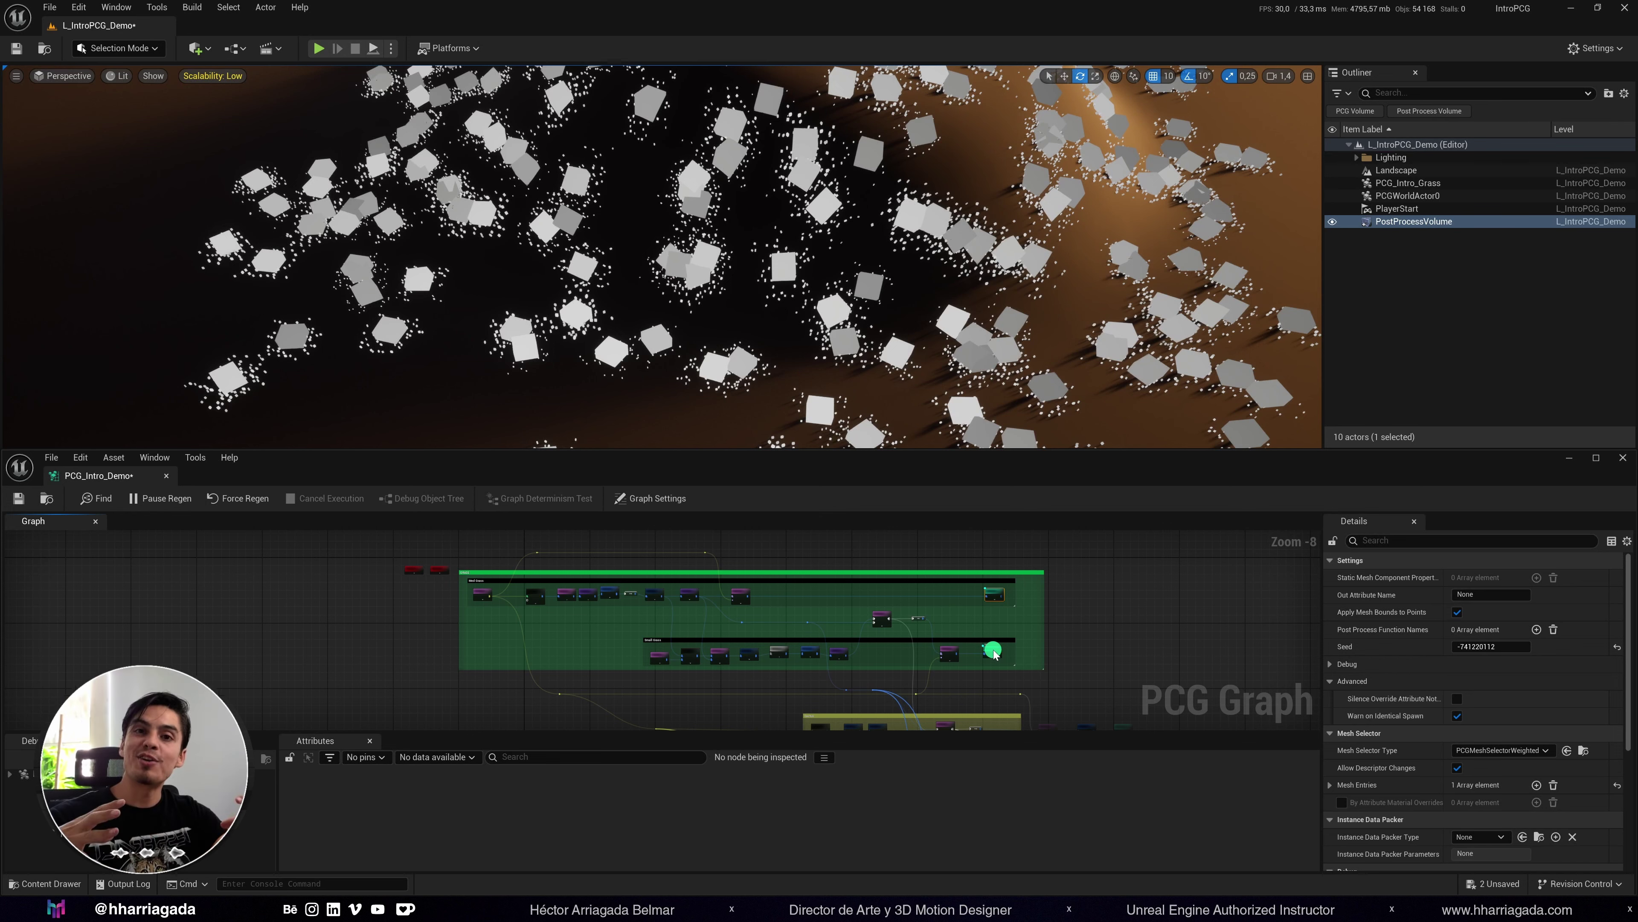
Turn off the debug display of the two Static Mesh Spawner nodes in the green group of PCG_Intro_Demo.
key(d)
right_click(994, 597)
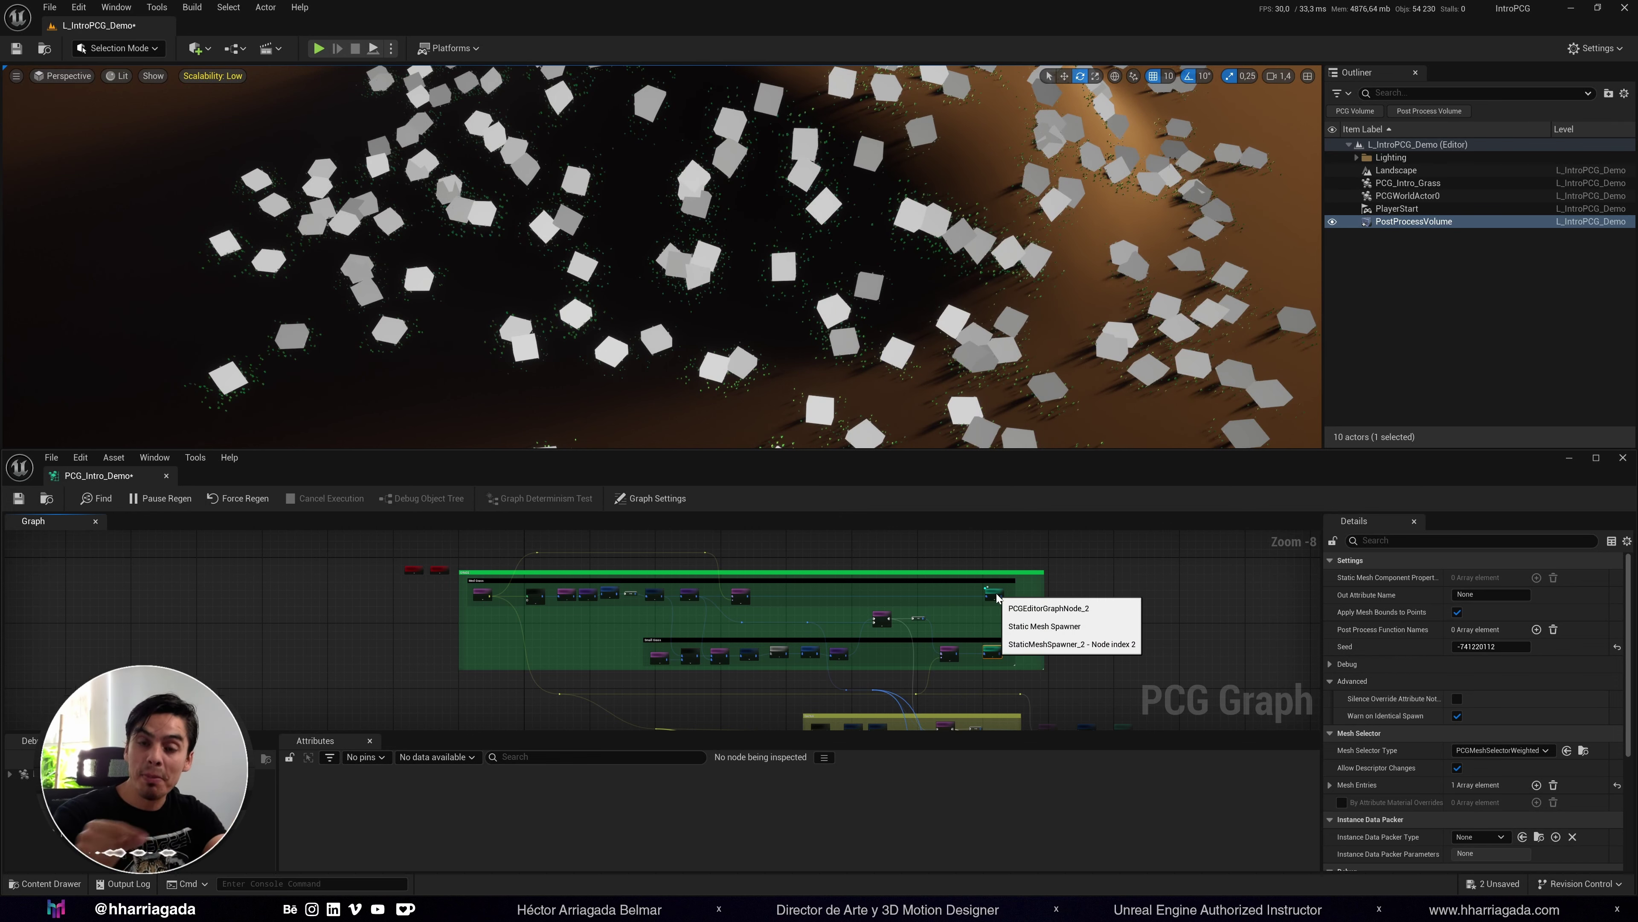
click(1124, 629)
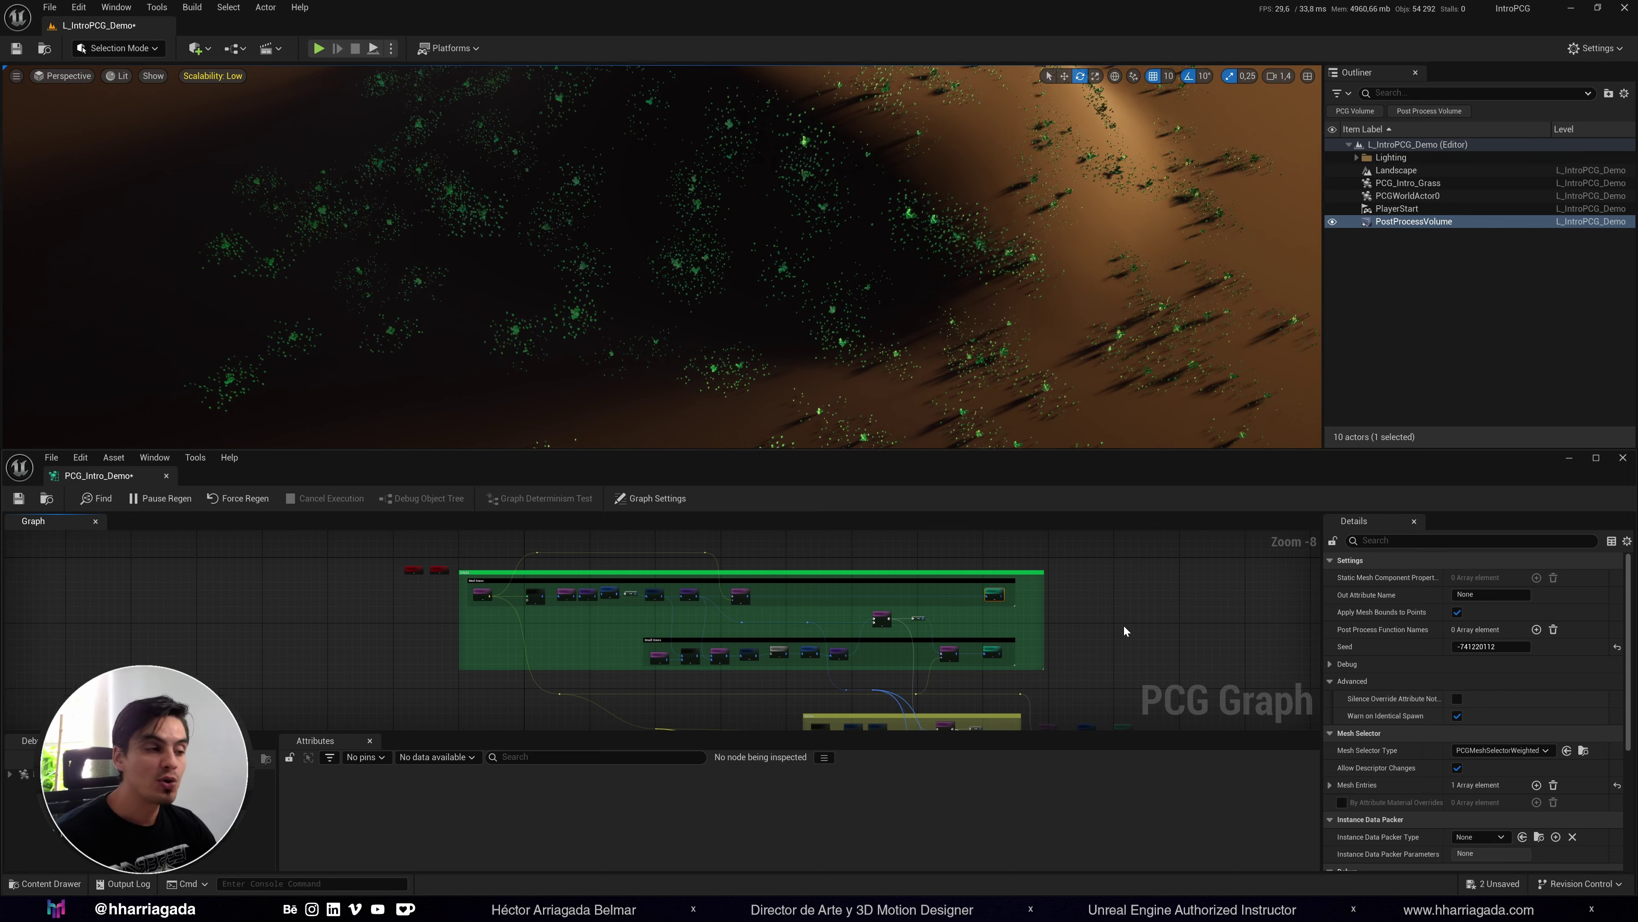
alt+drag(975, 411, 819, 419)
alt+right_drag(952, 345, 946, 334)
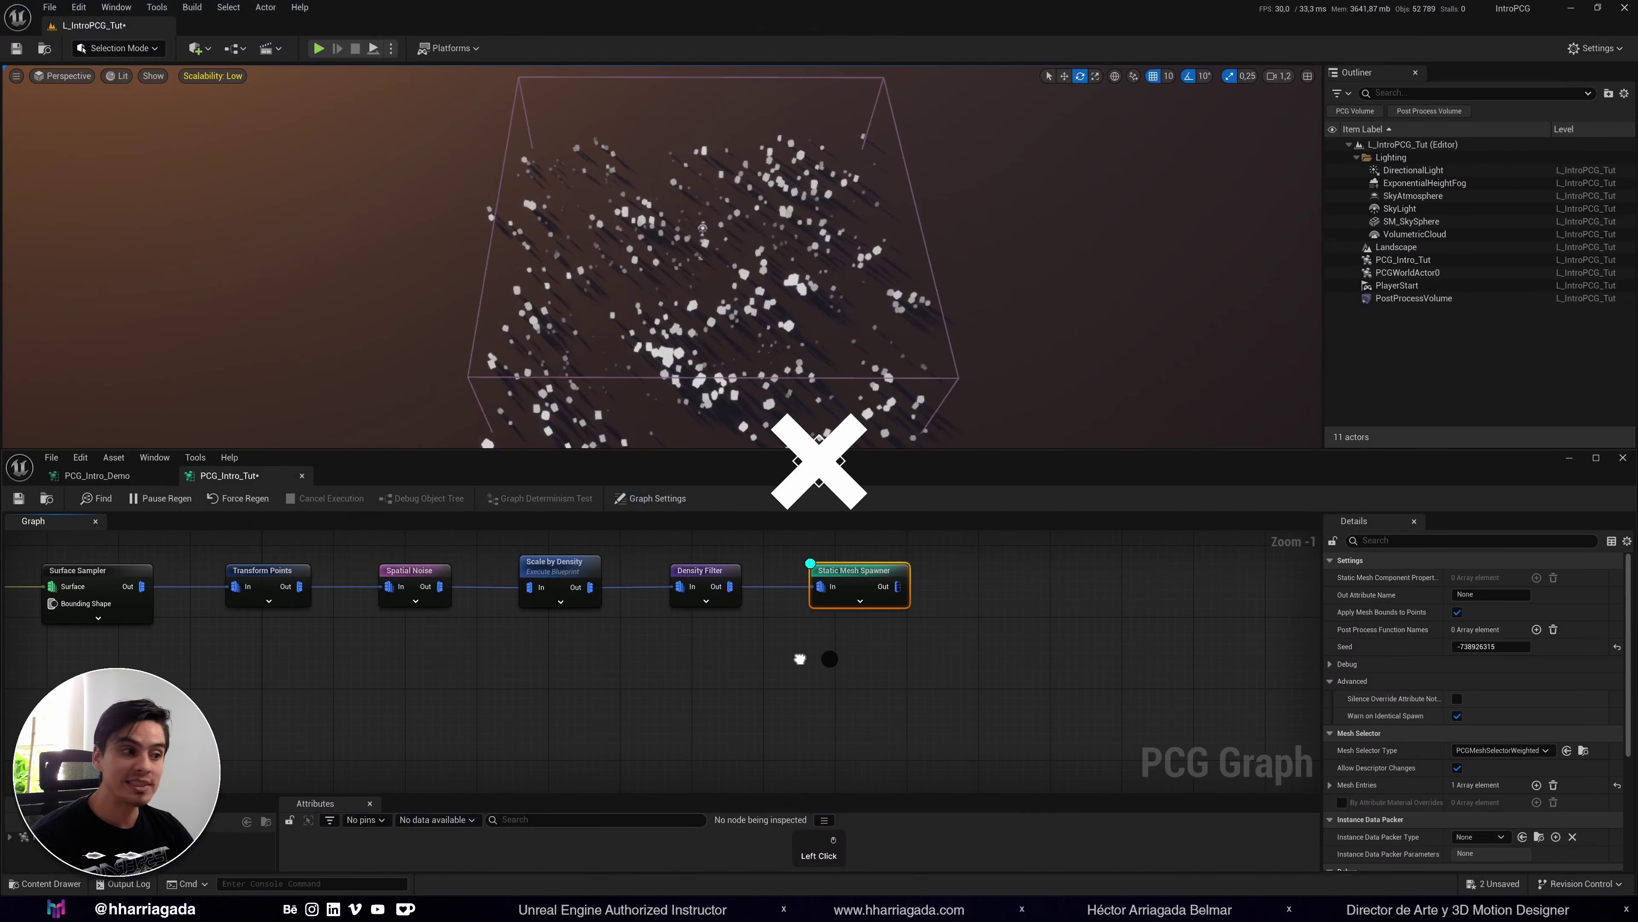
Add a Copy Points node below the Static Mesh Spawner, with its Source fed by the Density Filter output.
right_drag(800, 658, 716, 724)
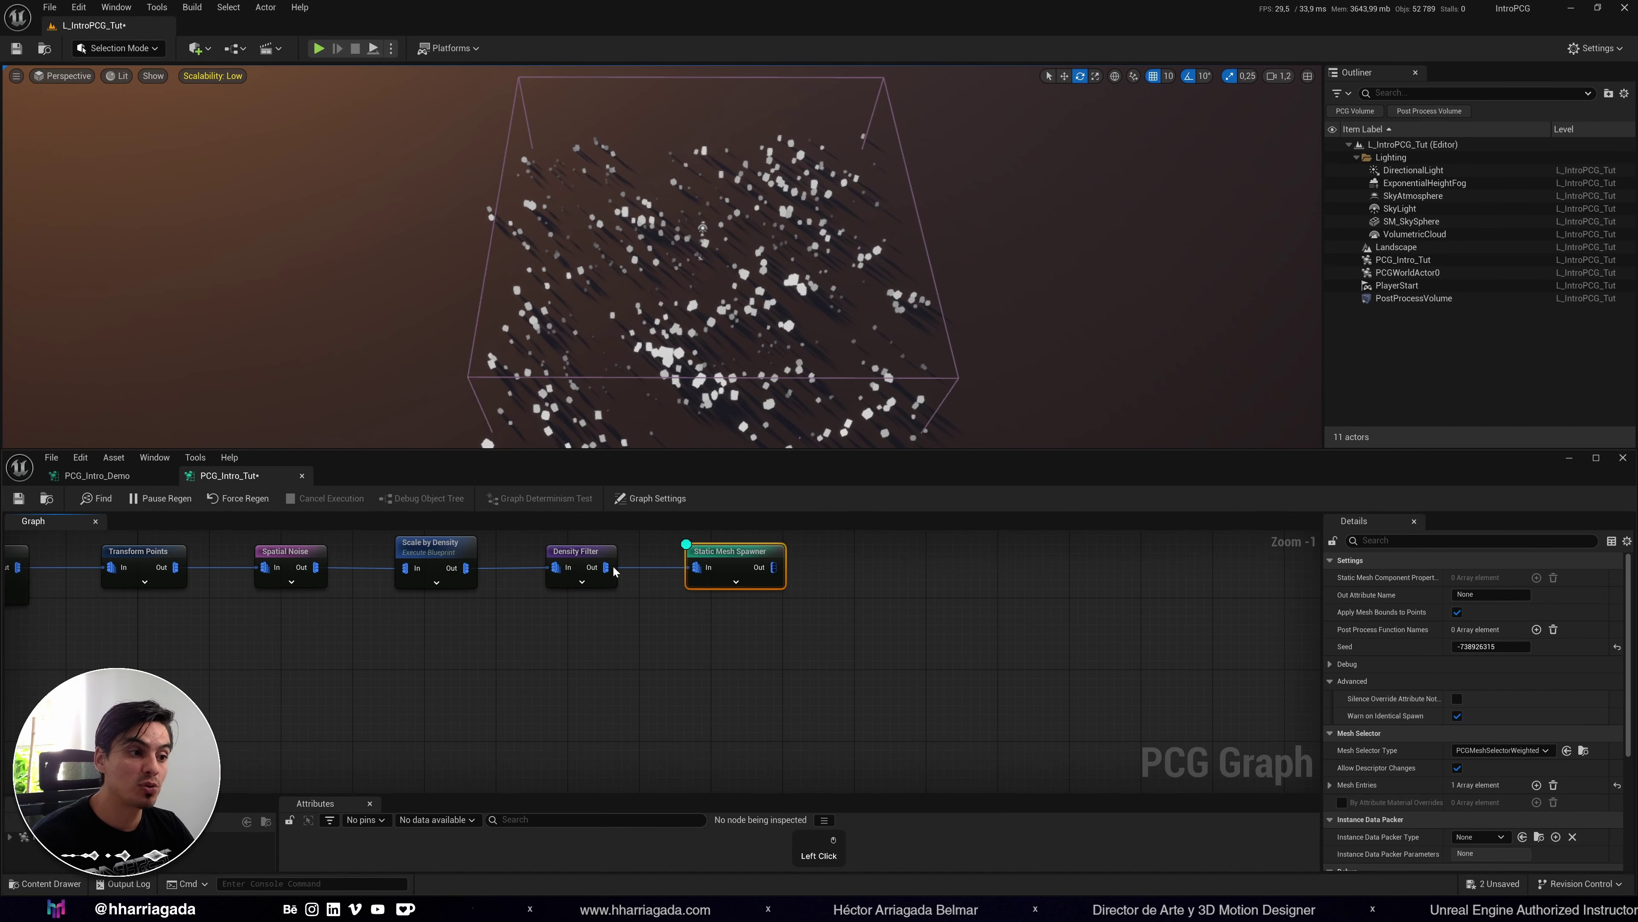
drag(608, 568, 688, 658)
text(co)
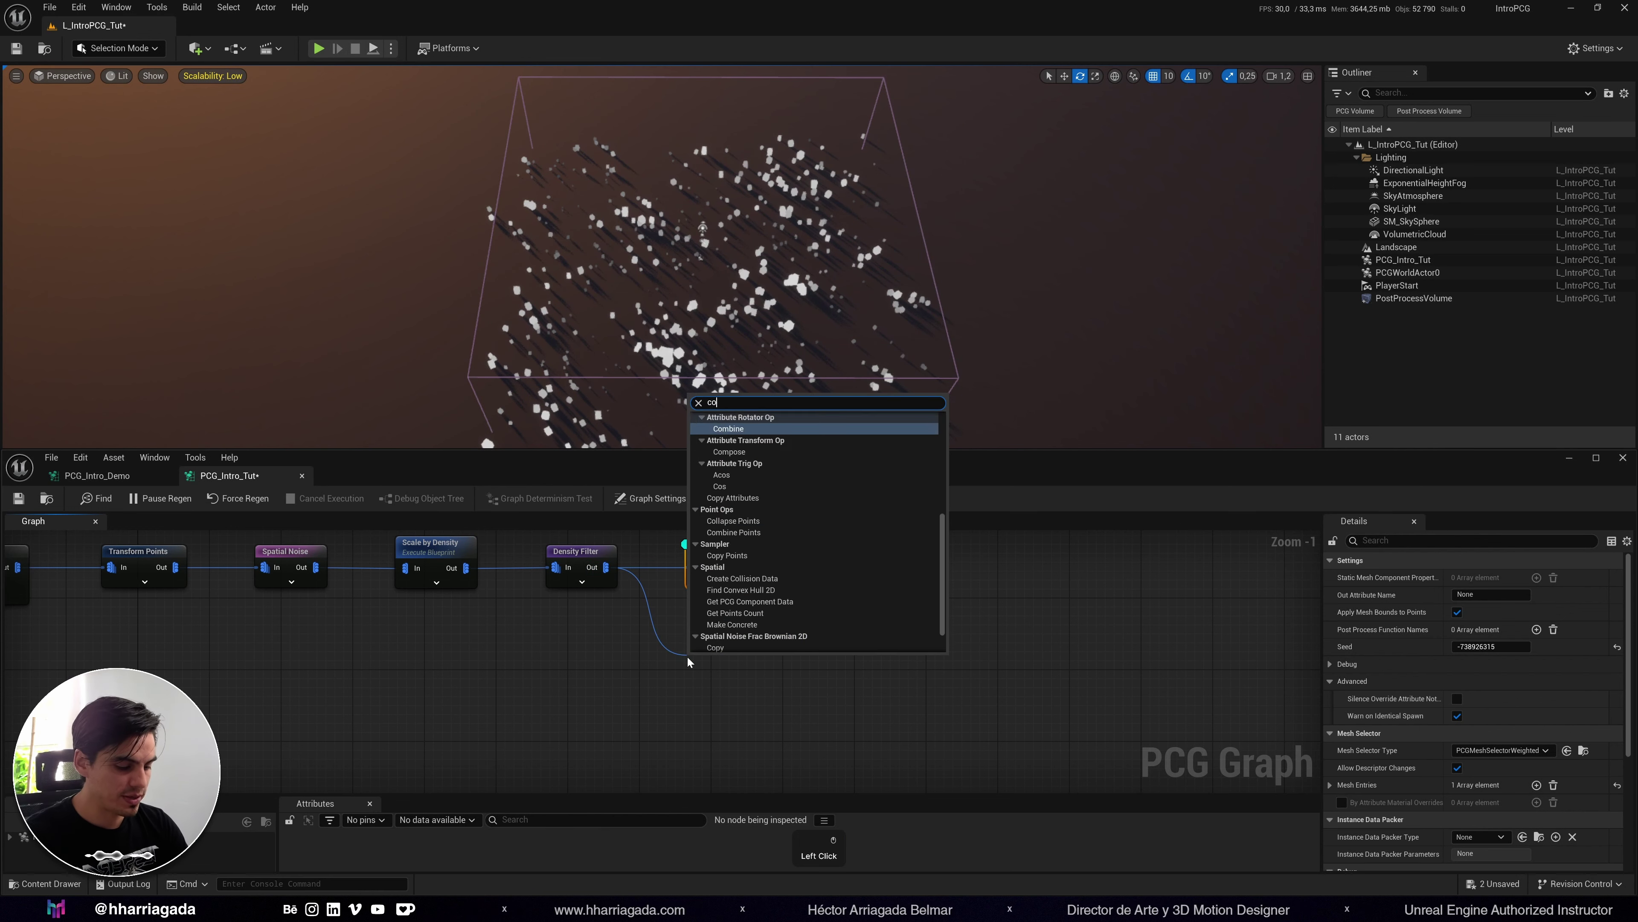
text(py pp)
key(BackSpace)
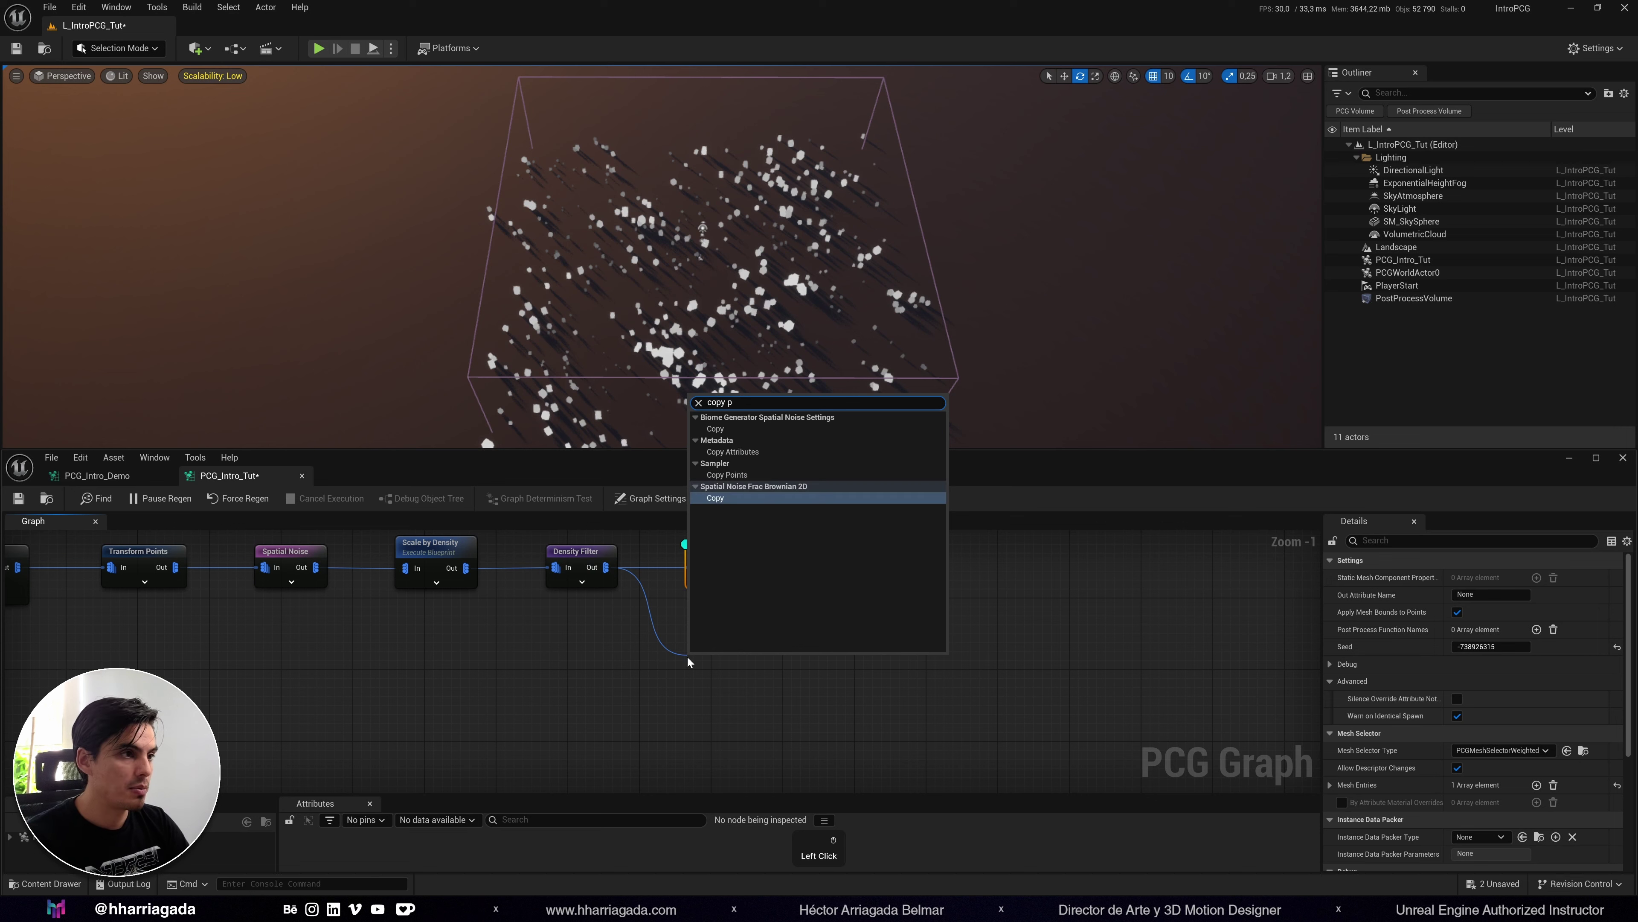
click(742, 475)
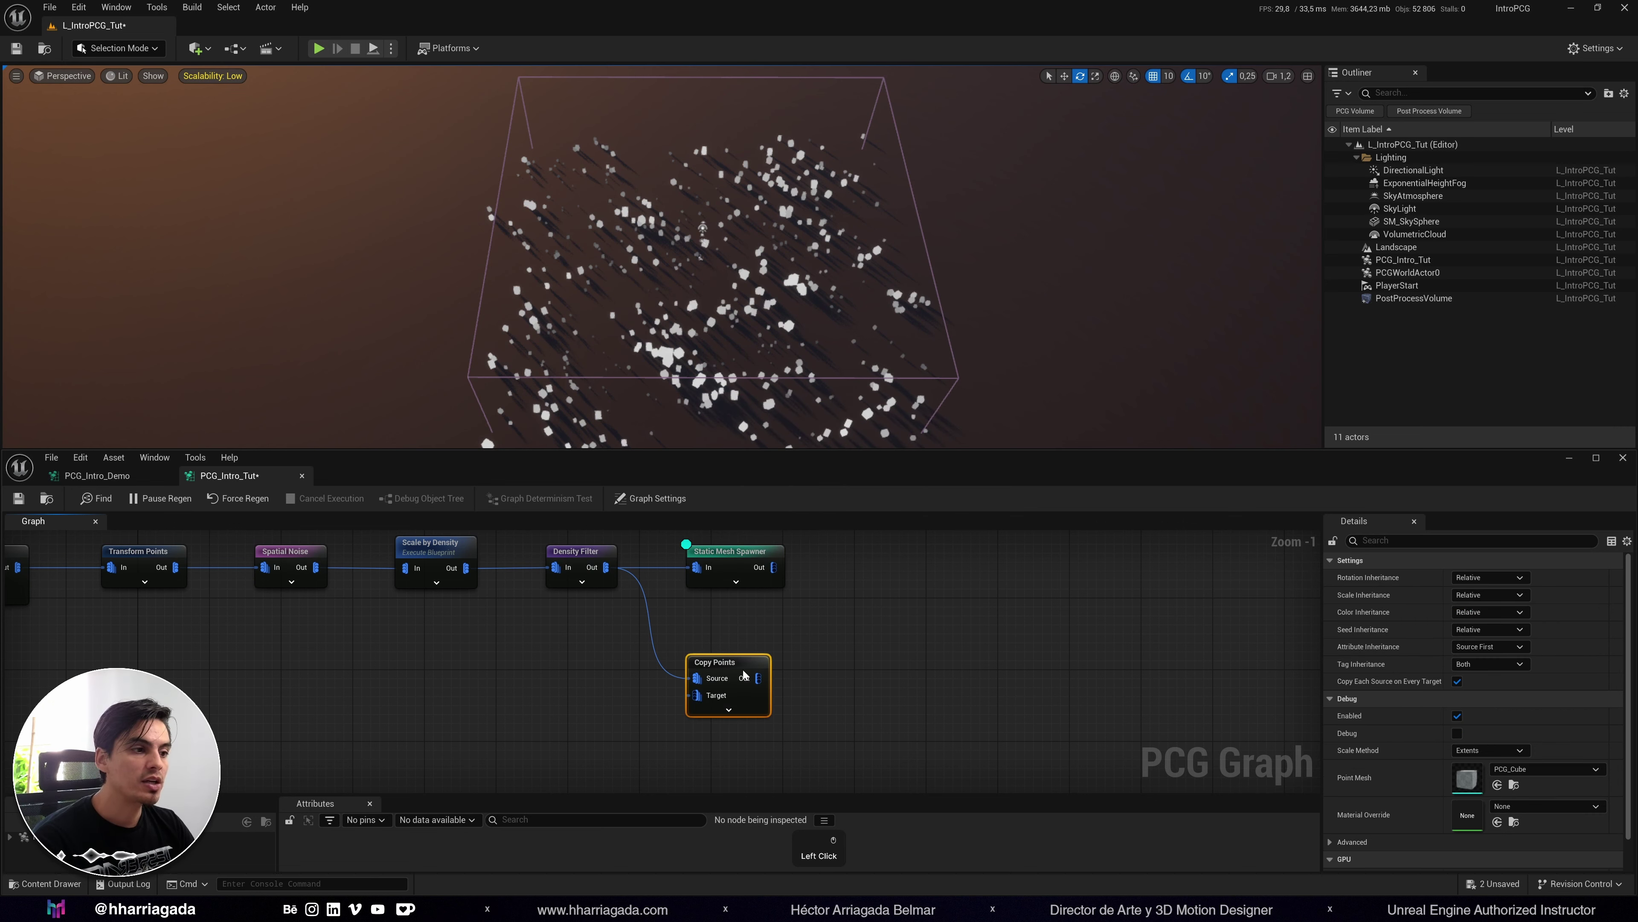
click(742, 660)
drag(742, 661, 750, 662)
Disable the Static Mesh Spawner node and turn on the debug display of the Copy Points node.
click(748, 553)
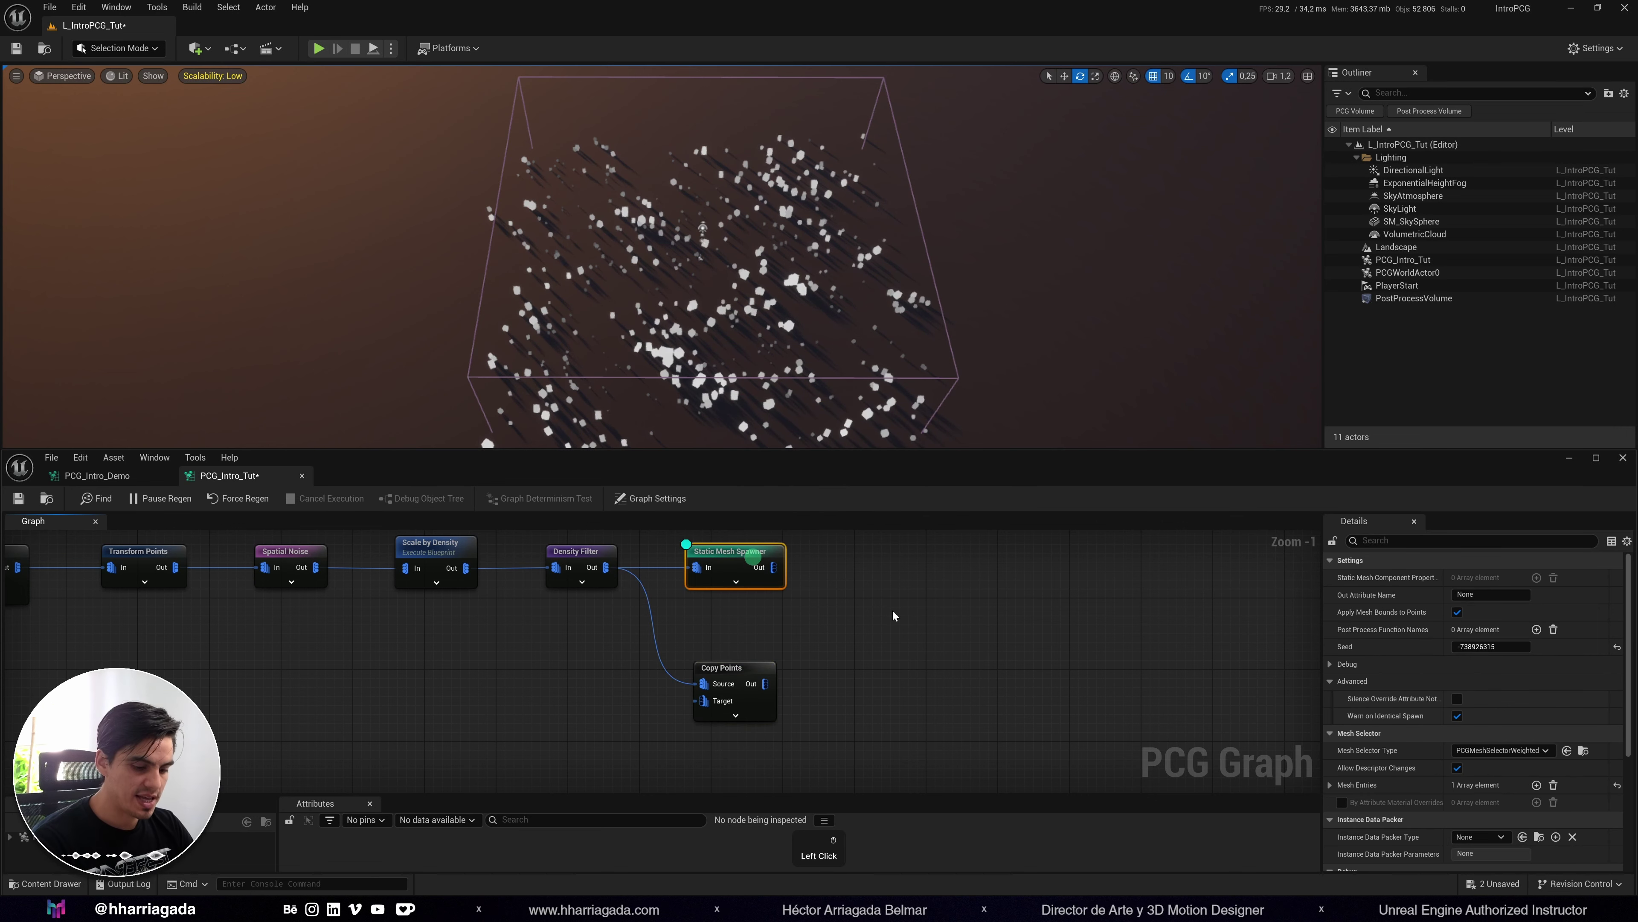
key(e)
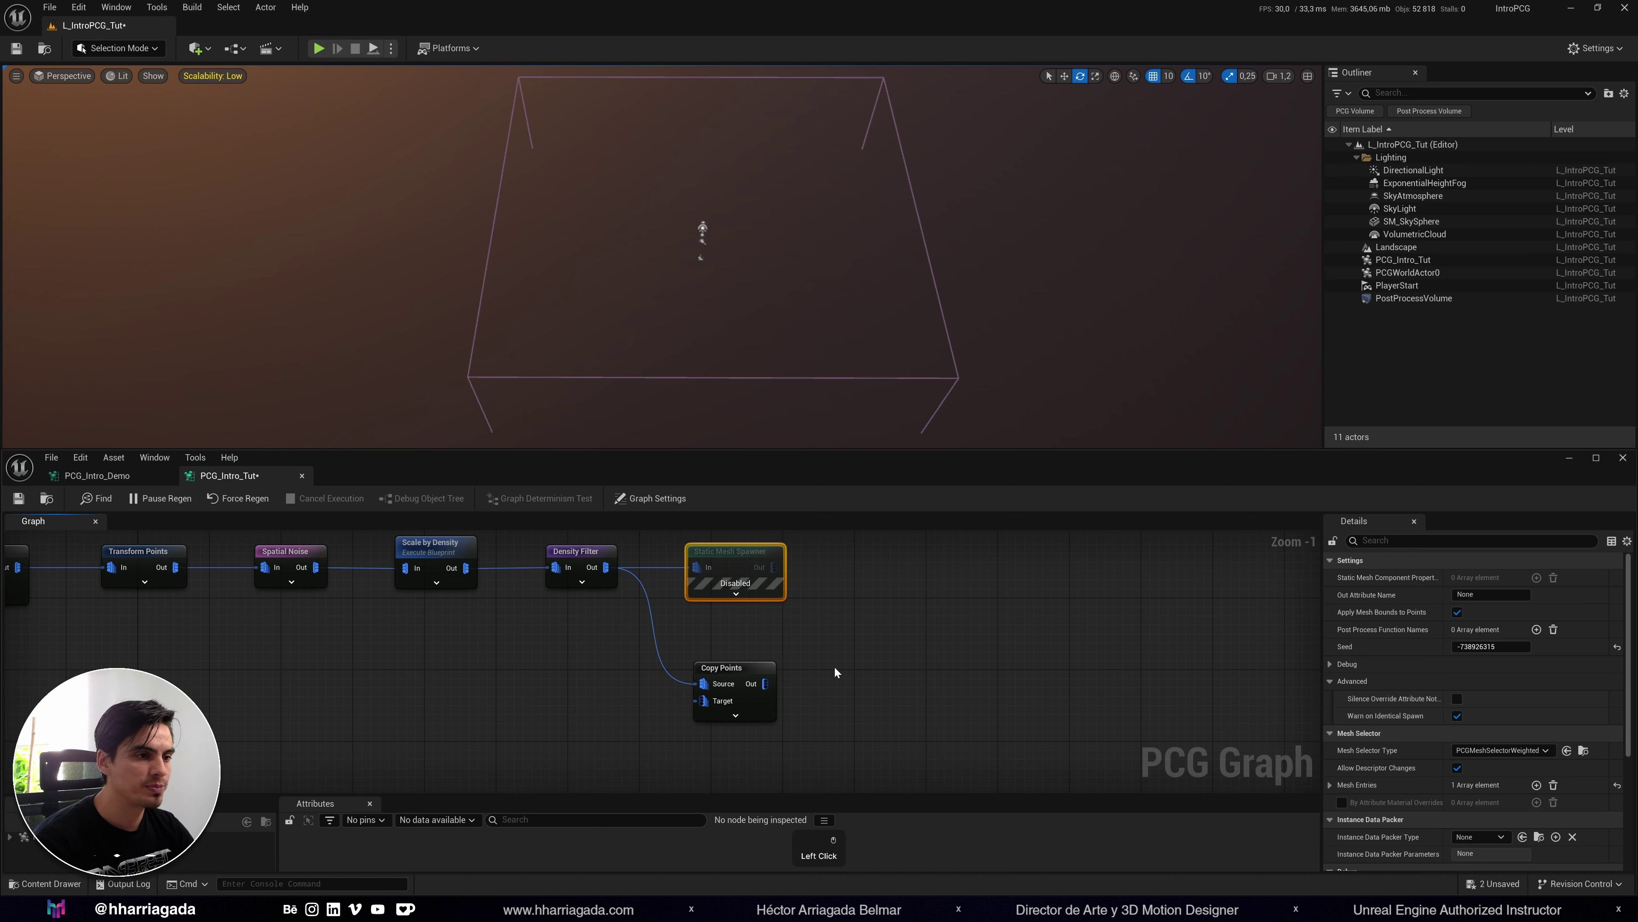
click(742, 668)
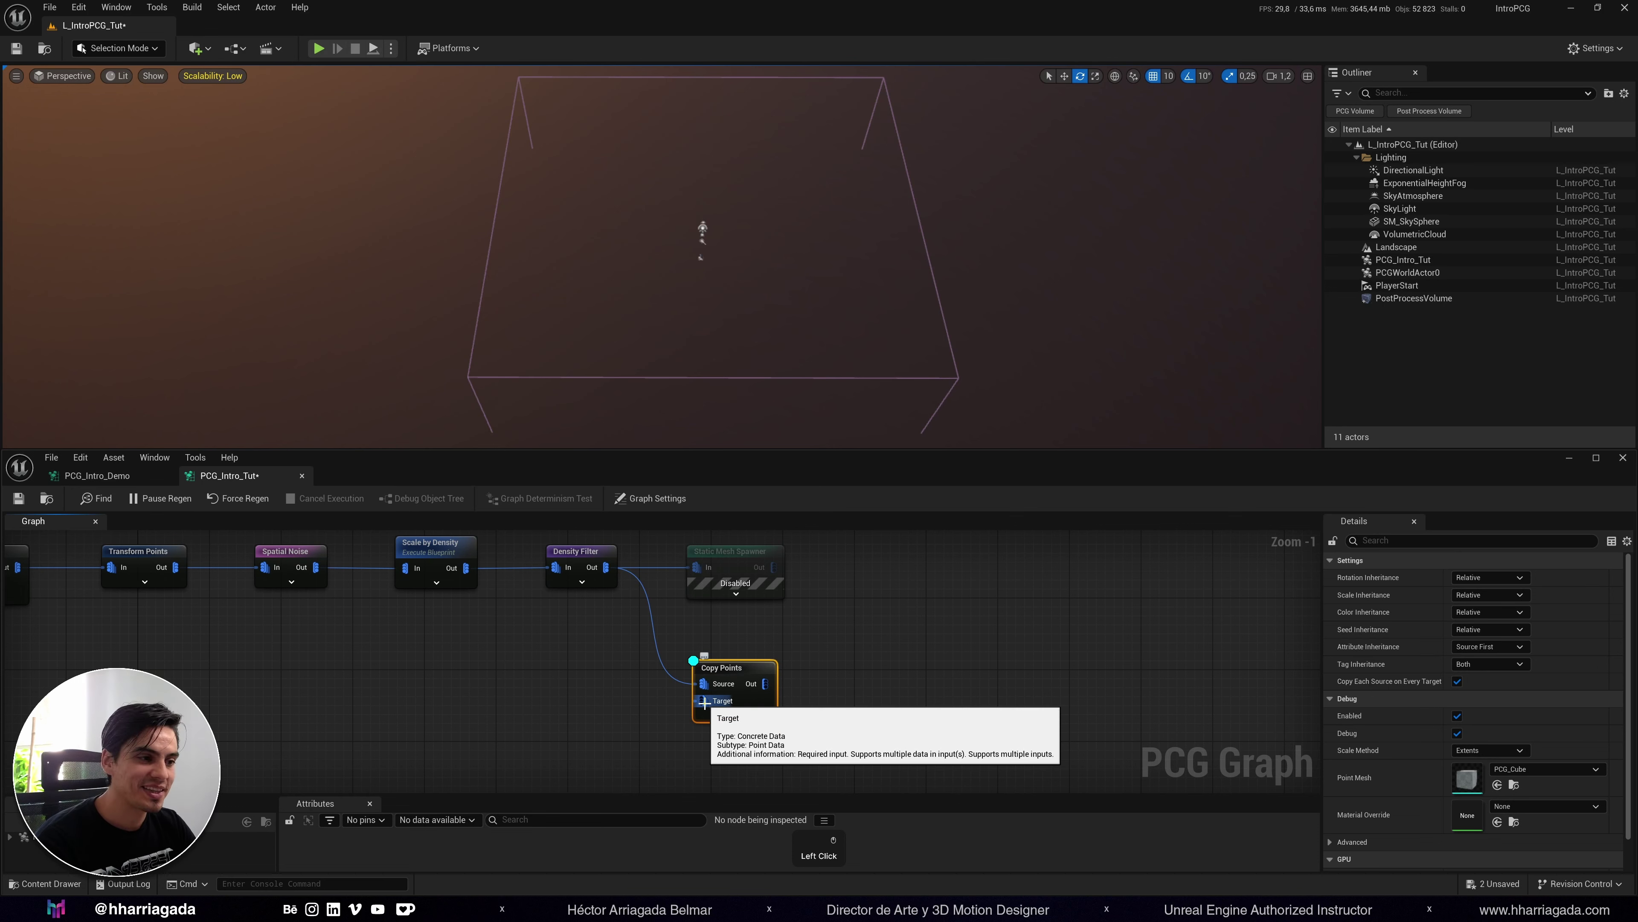
Add a Create Points Grid node connected to the Target of Copy Points and place it beside that node.
drag(704, 701, 649, 697)
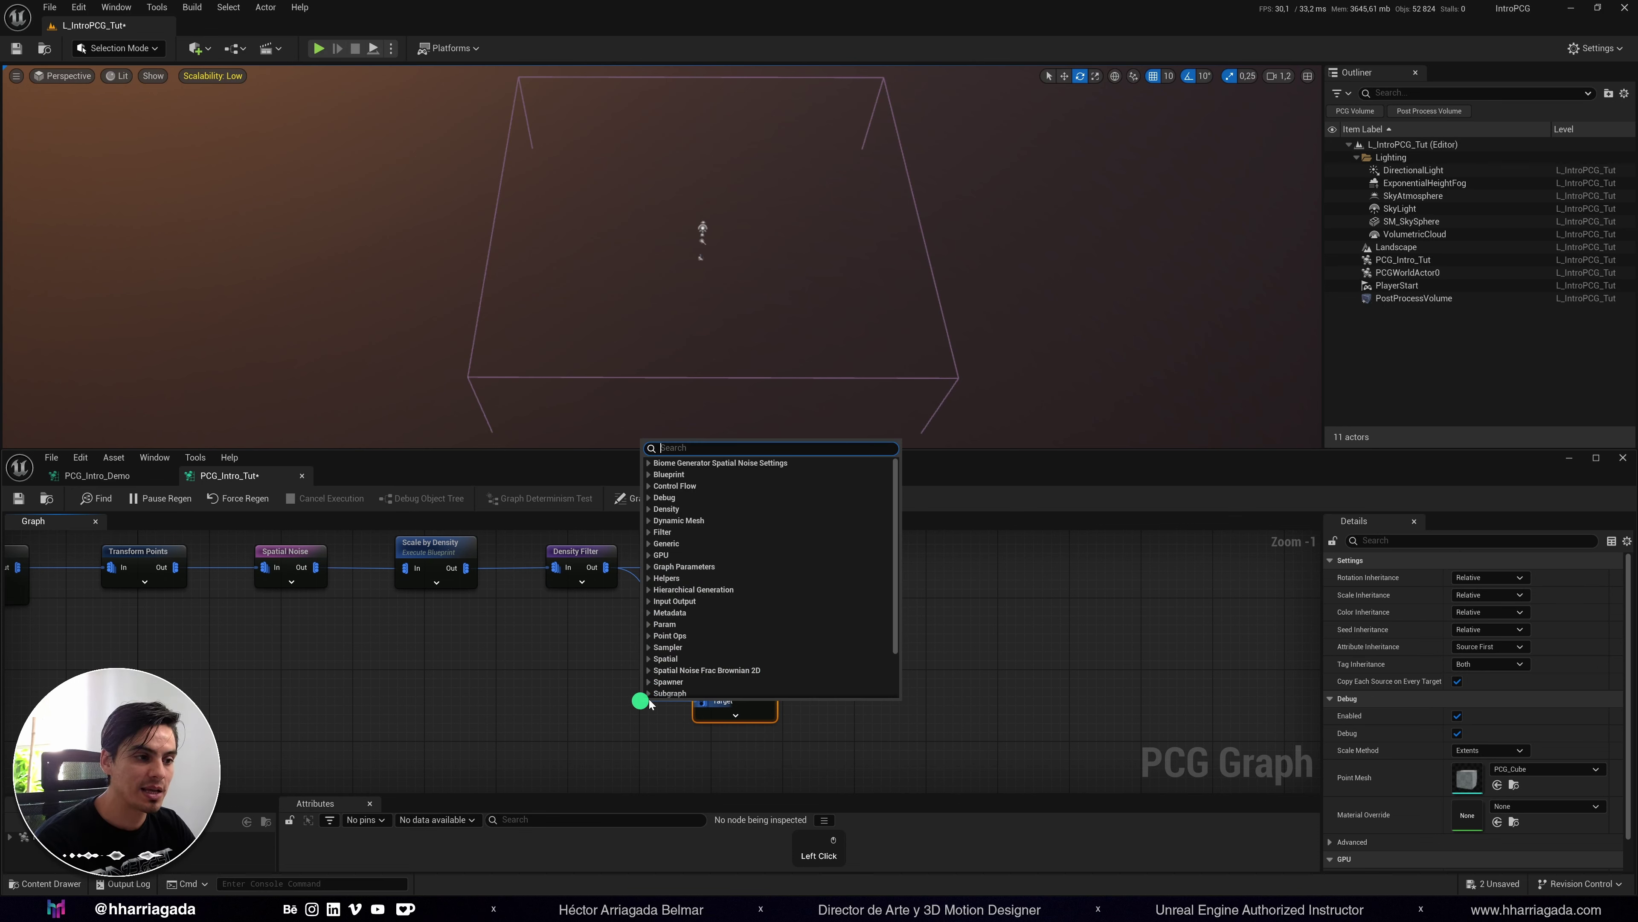
text(point gr)
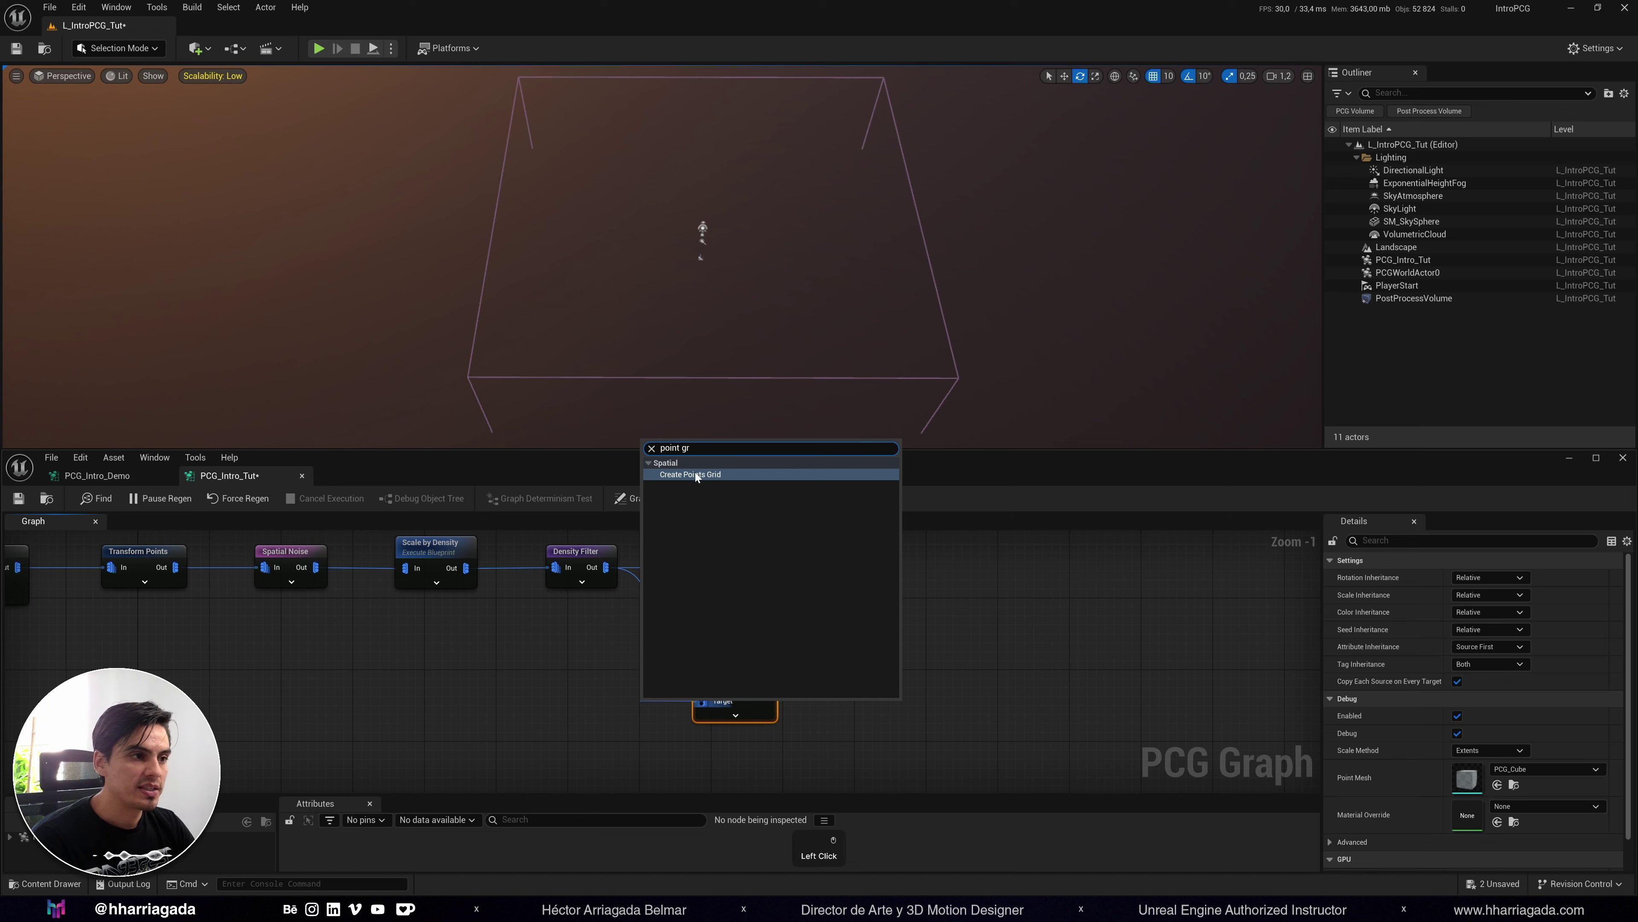
click(700, 475)
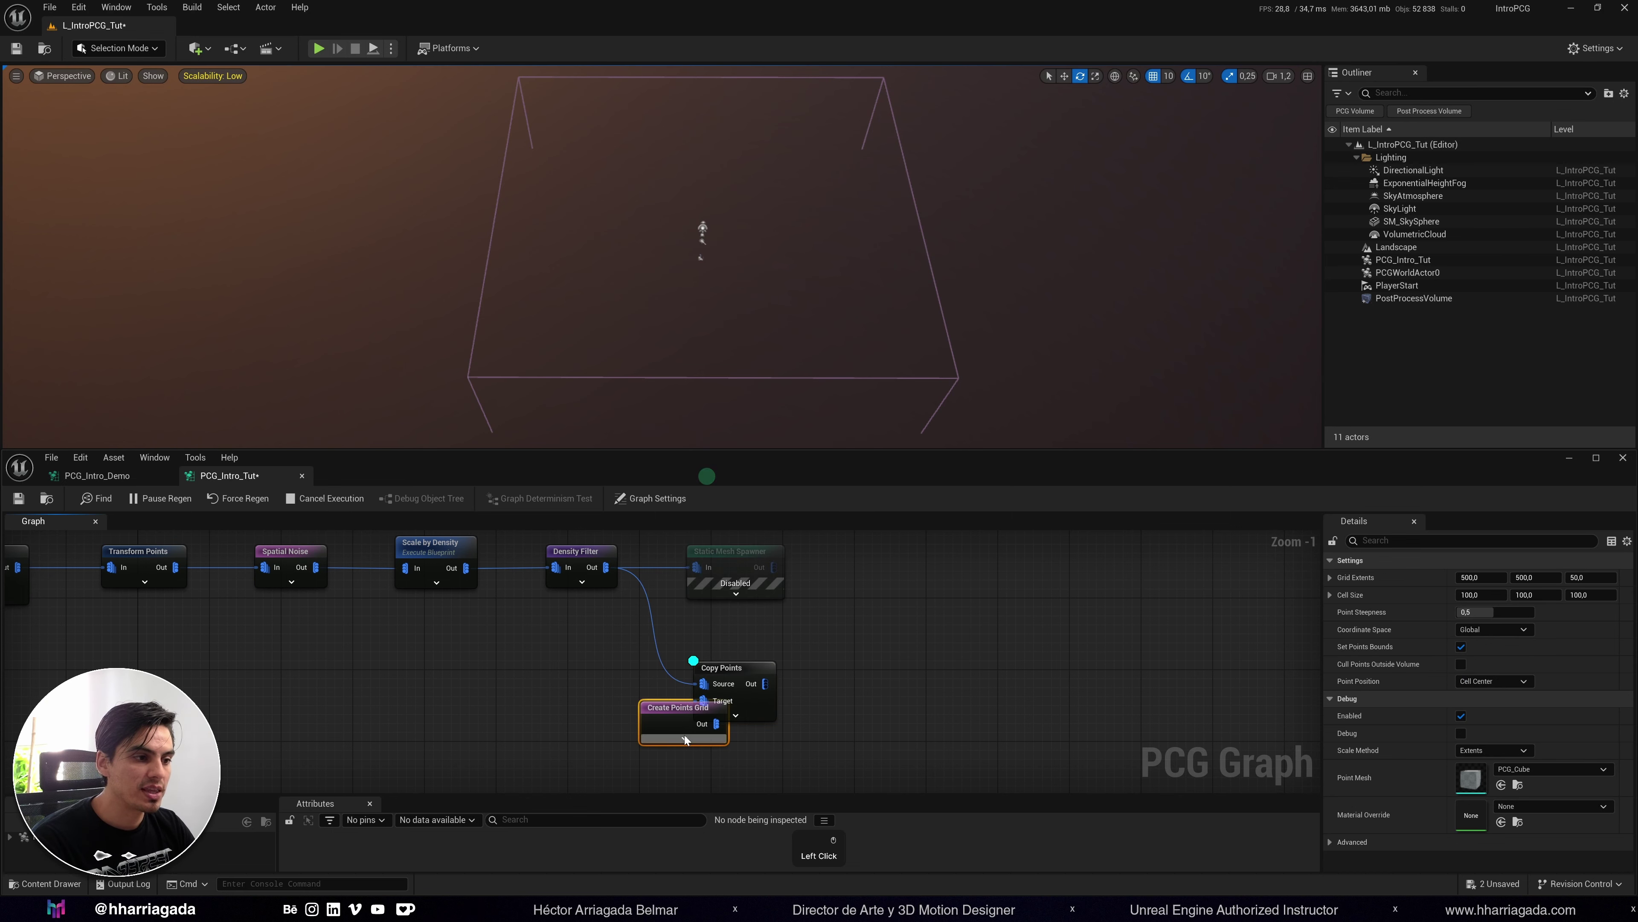
drag(672, 694, 565, 692)
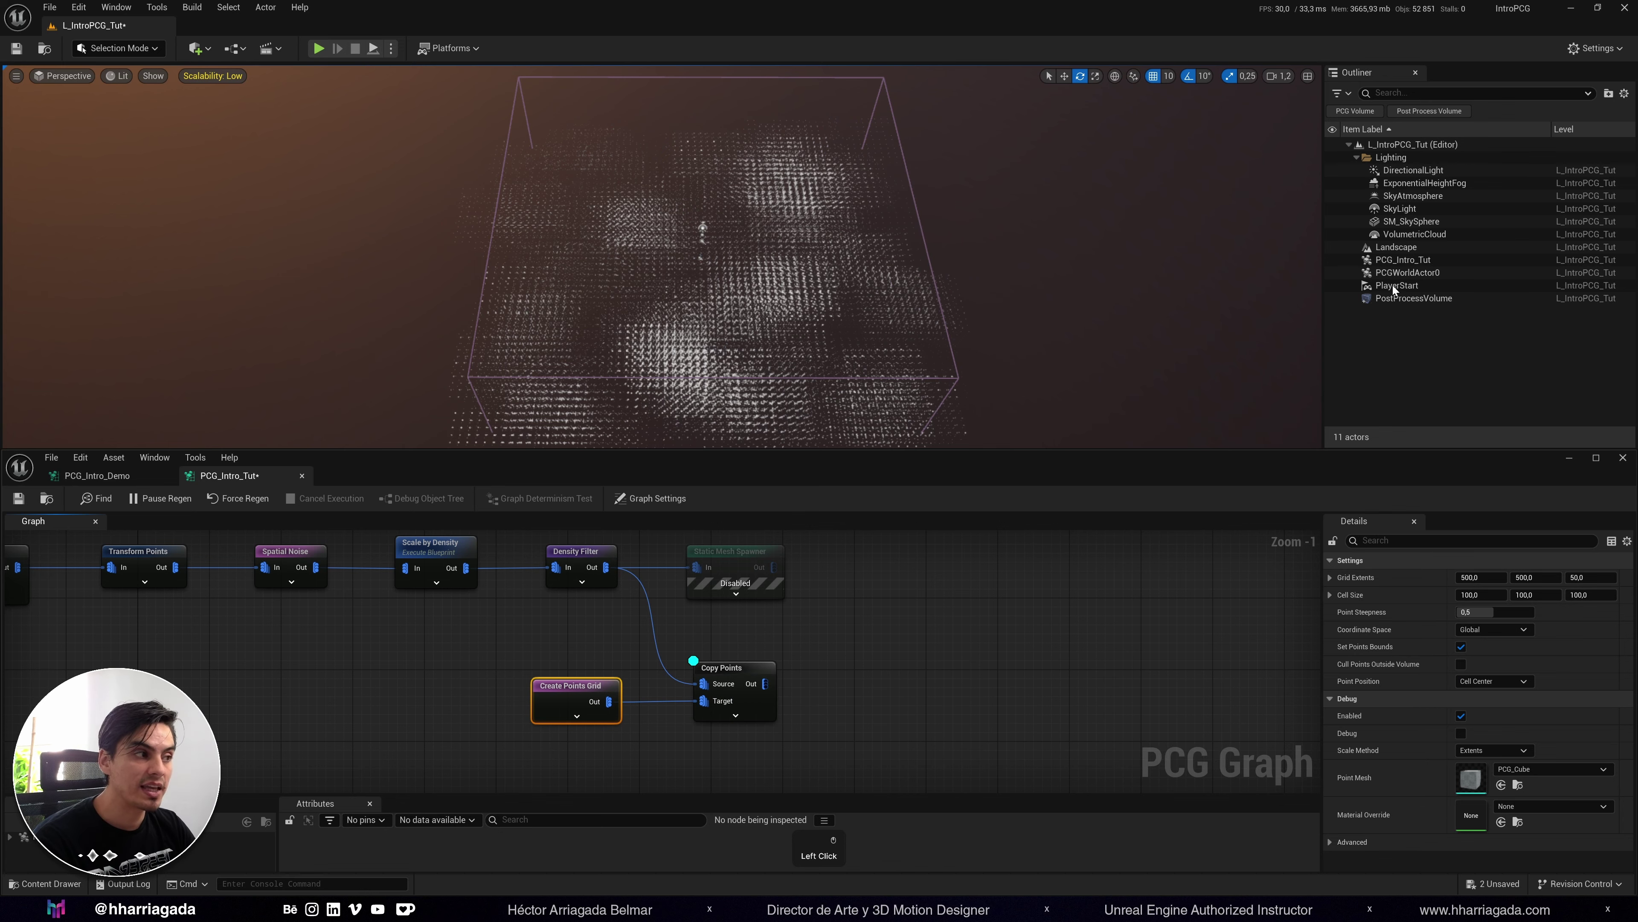
click(1396, 298)
mouse_move(730, 367)
mouse_down()
mouse_move(717, 377)
mouse_move(844, 340)
mouse_move(962, 355)
mouse_move(670, 348)
mouse_move(712, 367)
mouse_up()
click(1170, 368)
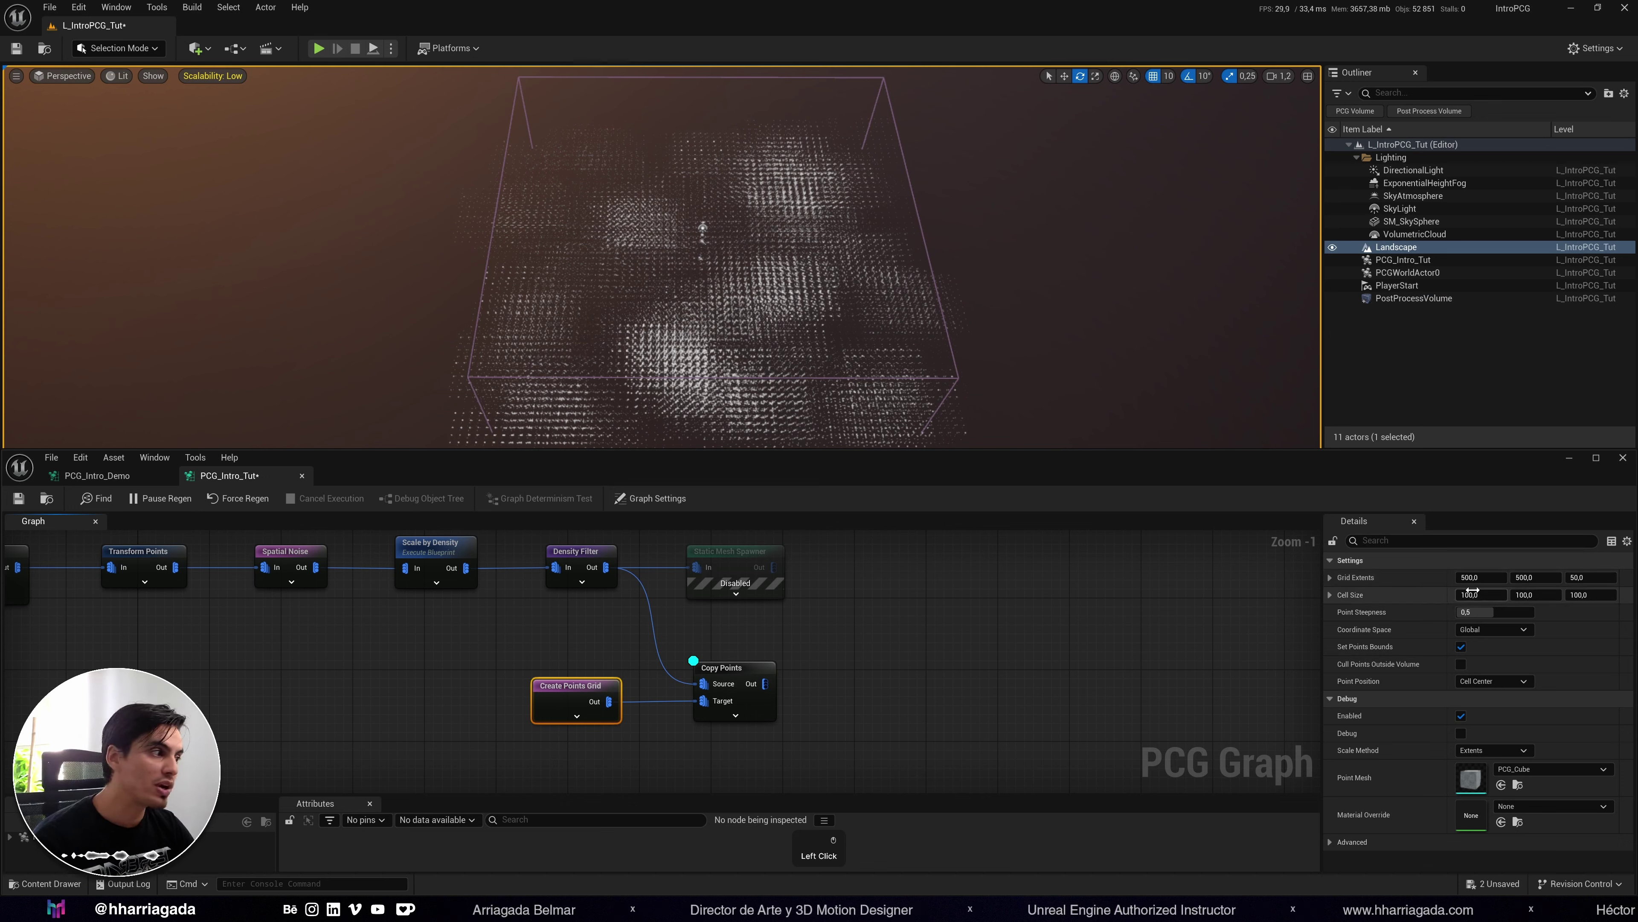
Set the Create Points Grid node's Grid Extents to 250 in X and 250 in Y.
click(1477, 577)
text(25)
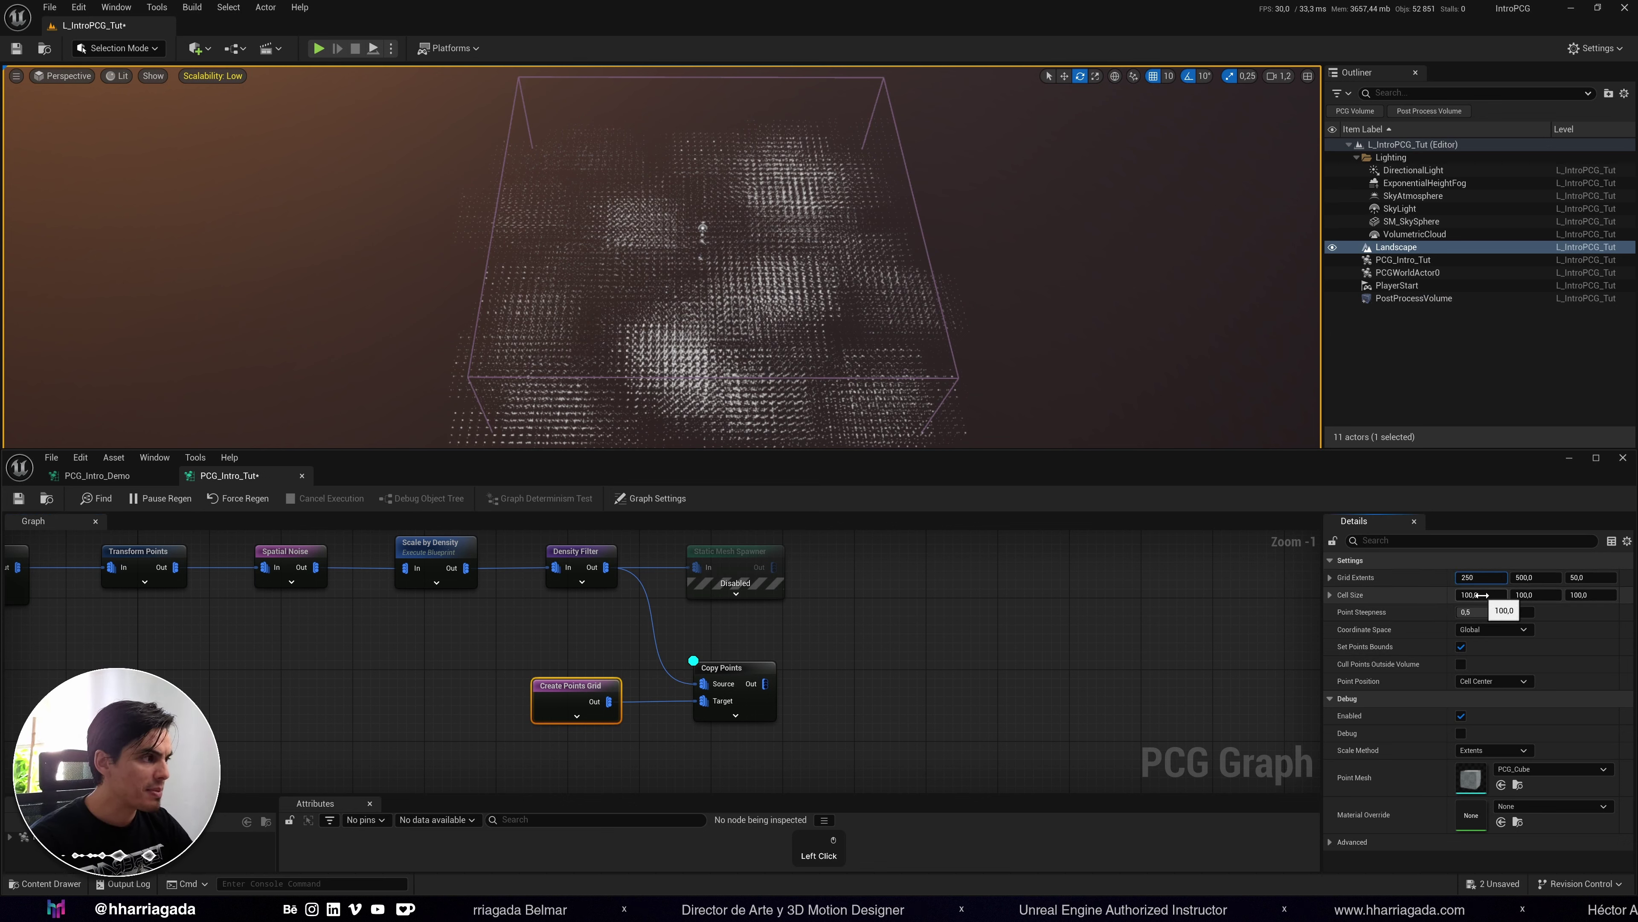
text(0)
key(Tab)
text(250)
key(Return)
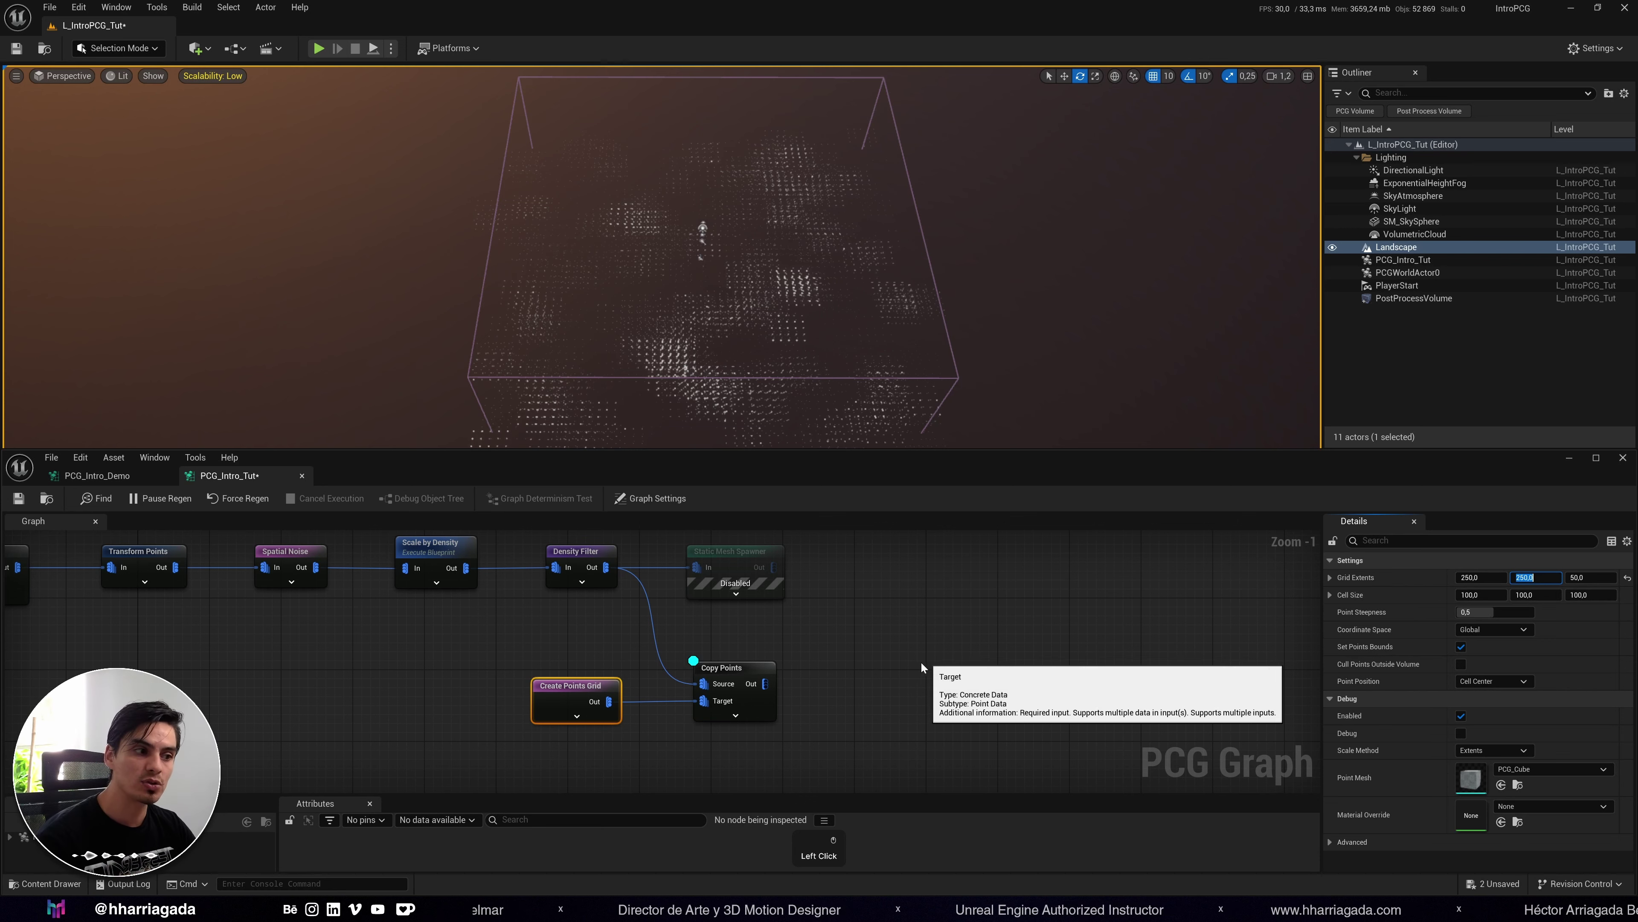
right_drag(390, 635, 691, 658)
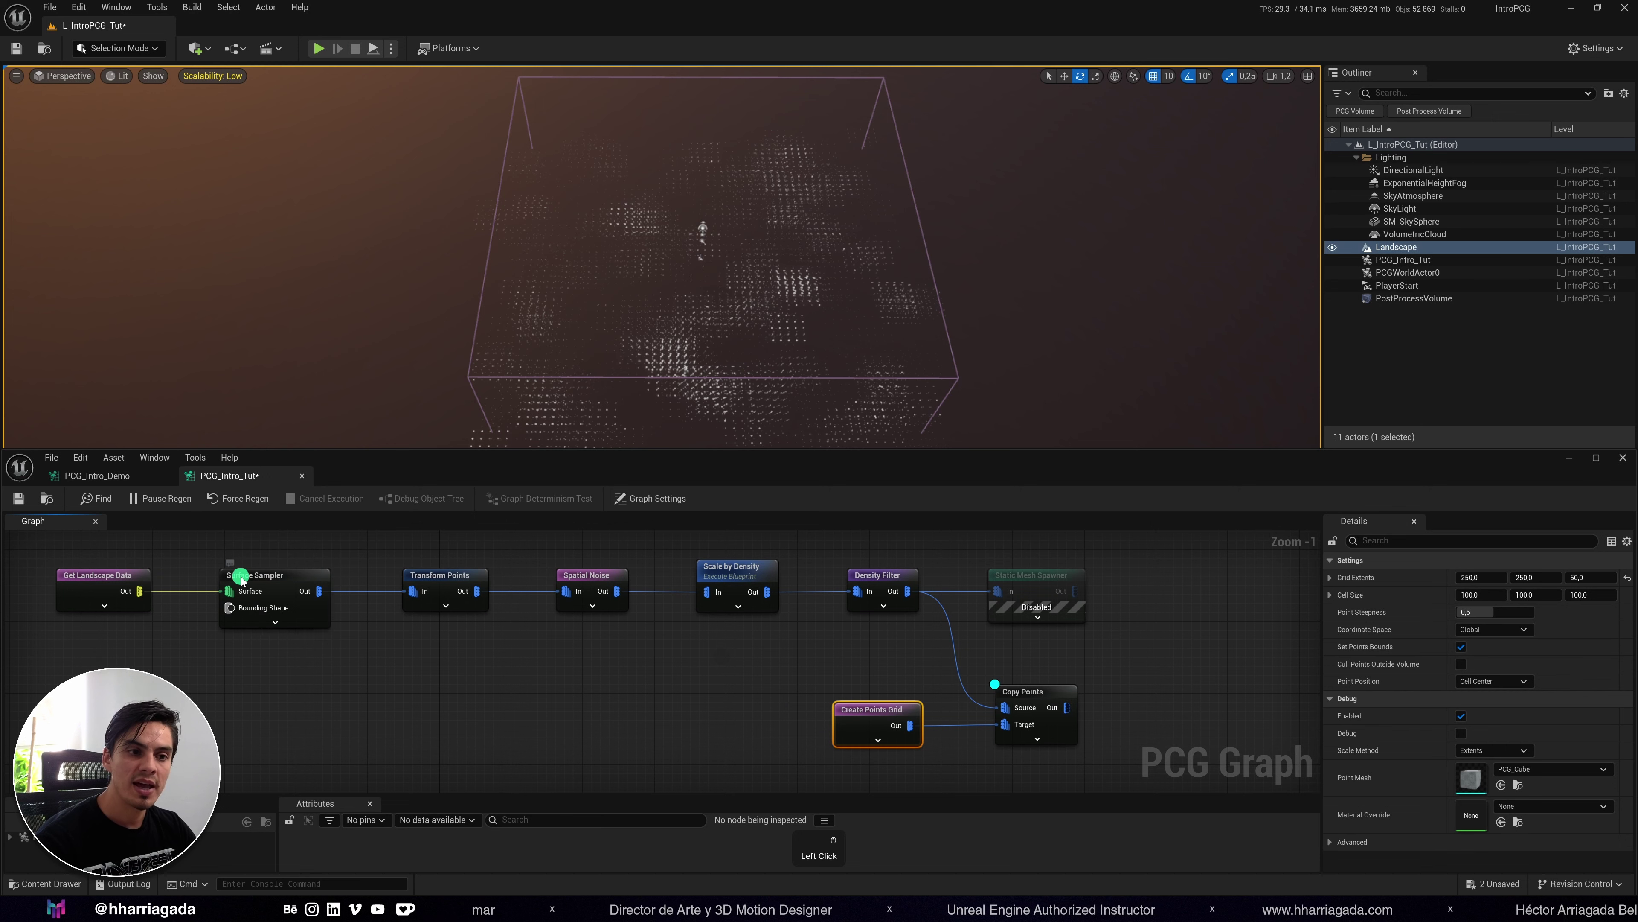
click(244, 574)
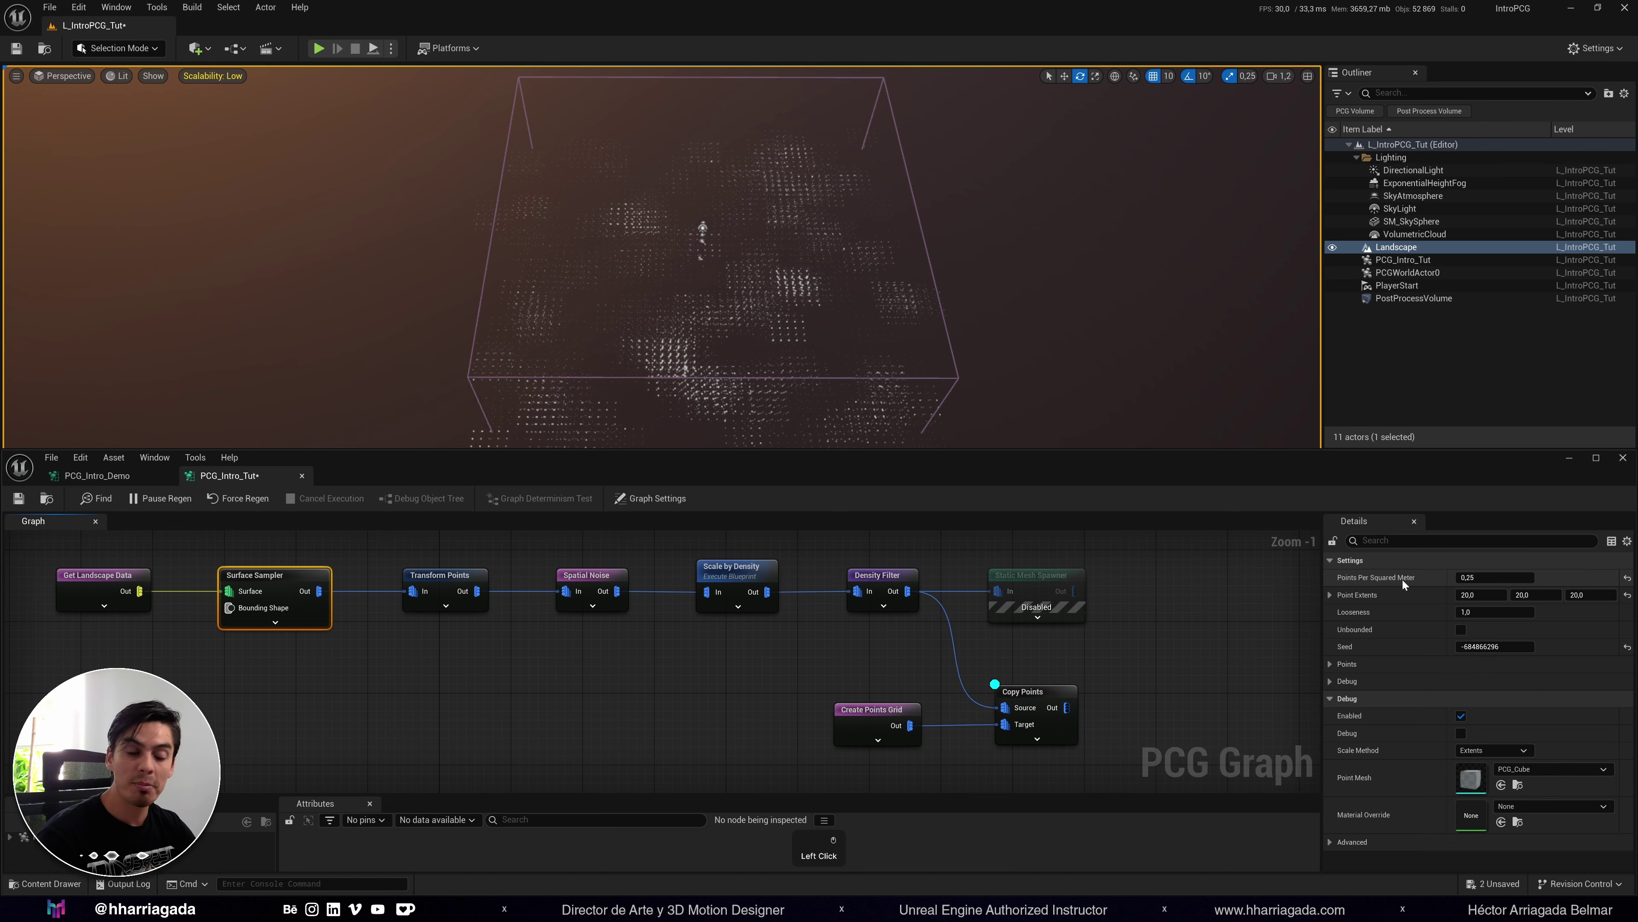
right_drag(1125, 673, 905, 667)
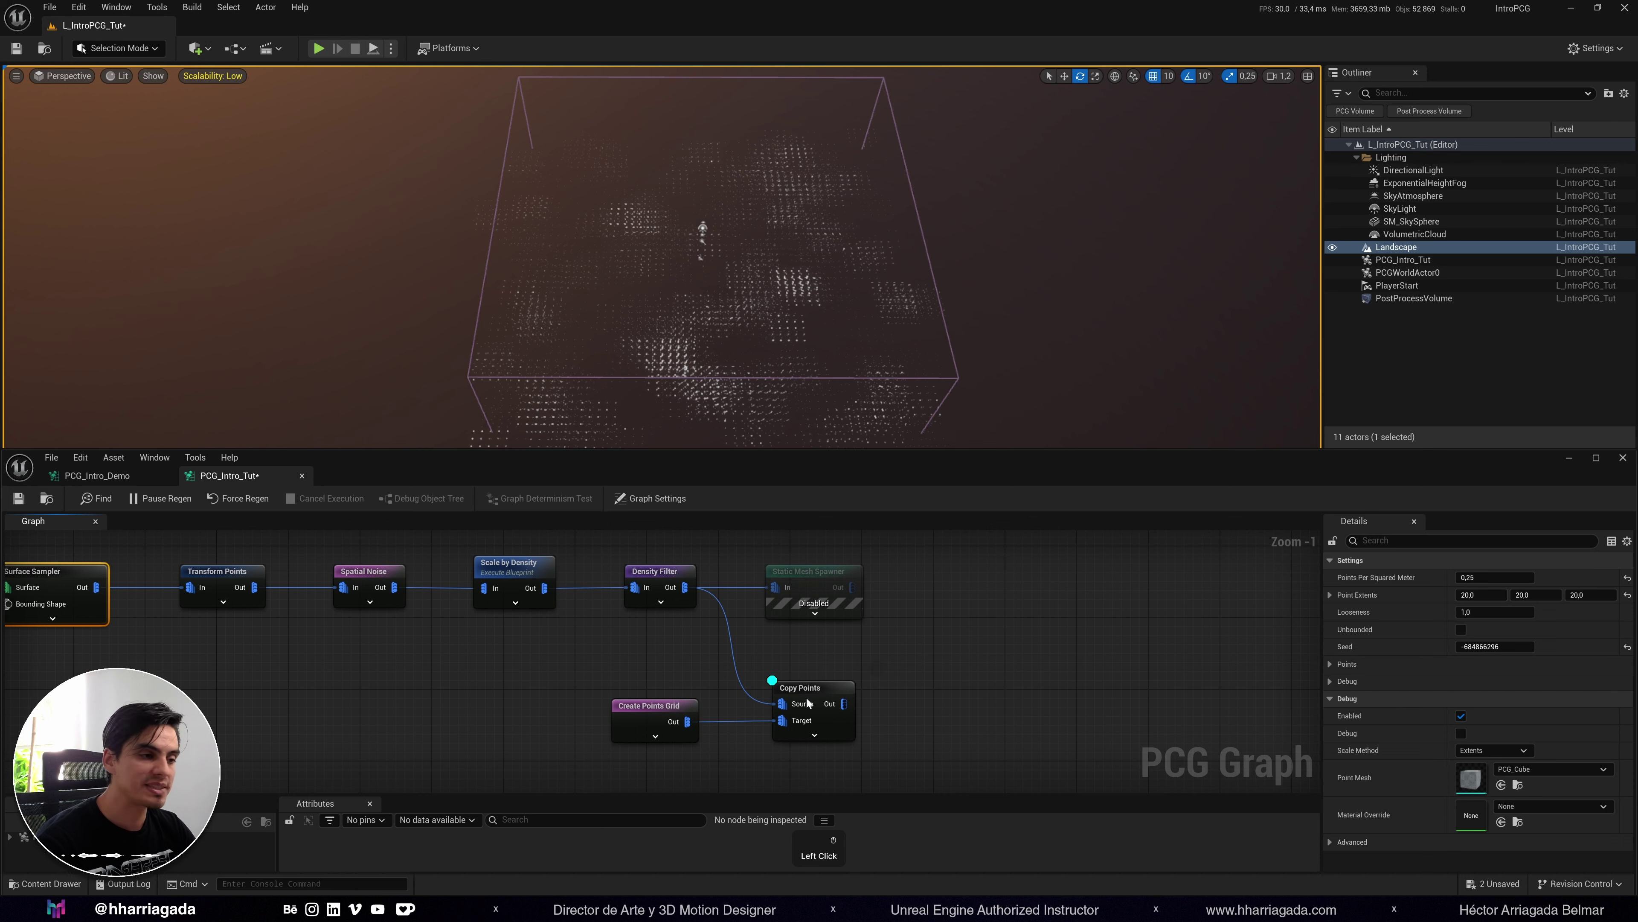
click(829, 693)
Set the Z value of the Create Points Grid node's Cell Size to 50.
click(669, 714)
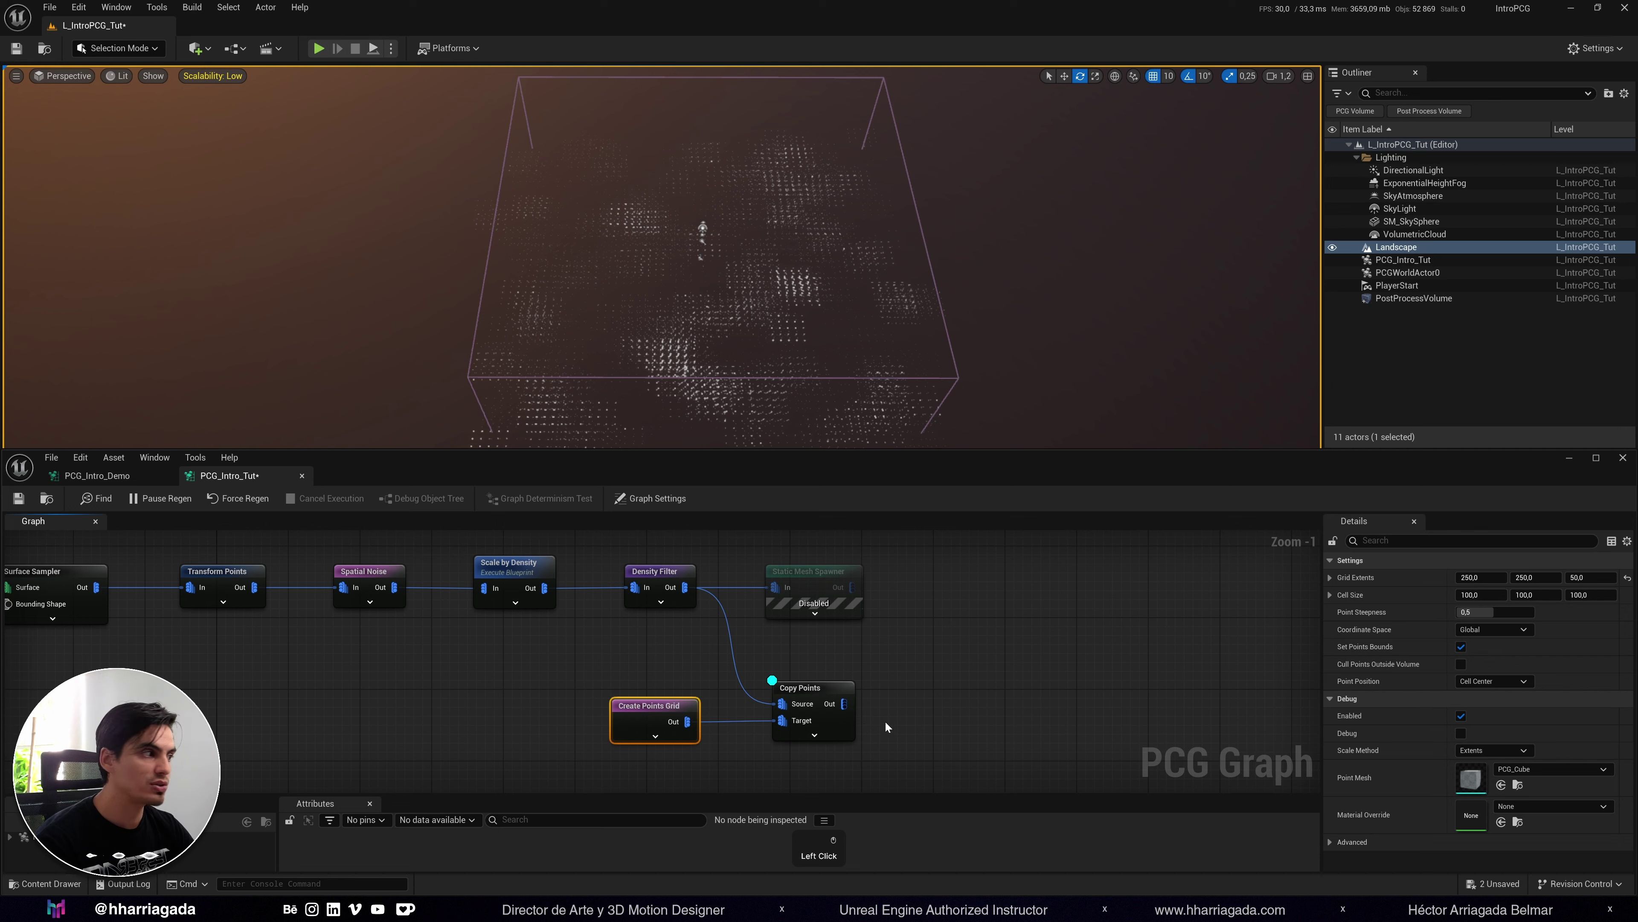
click(1590, 597)
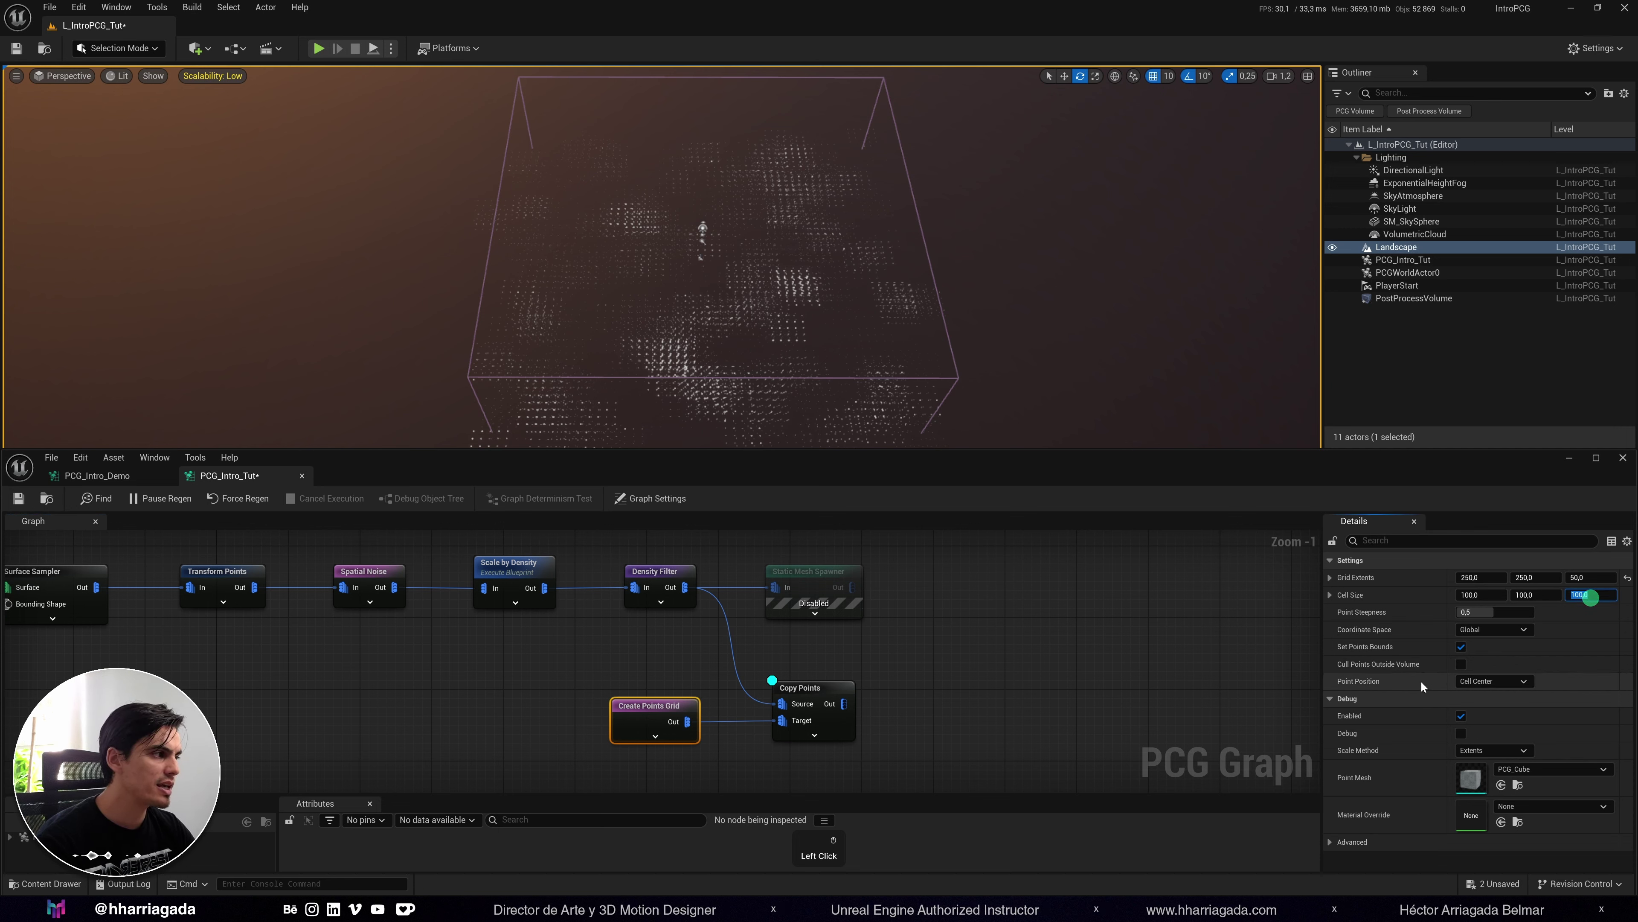
text(50)
key(Return)
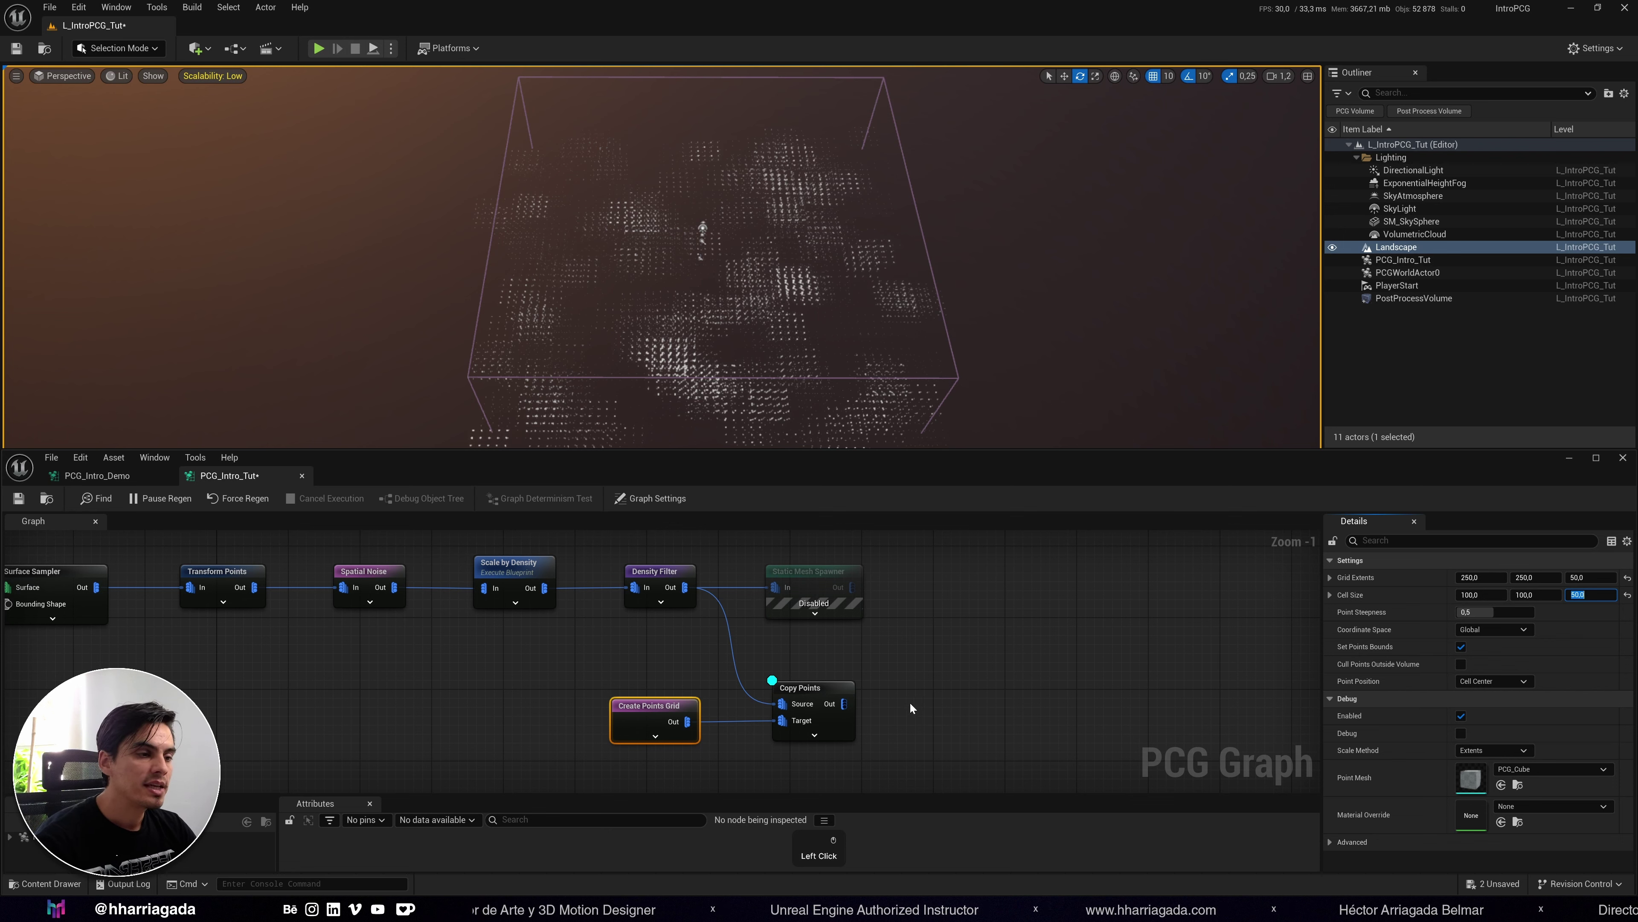
Turn off the Copy Points debug display and add a Select Points node fed by the Density Filter output.
click(691, 569)
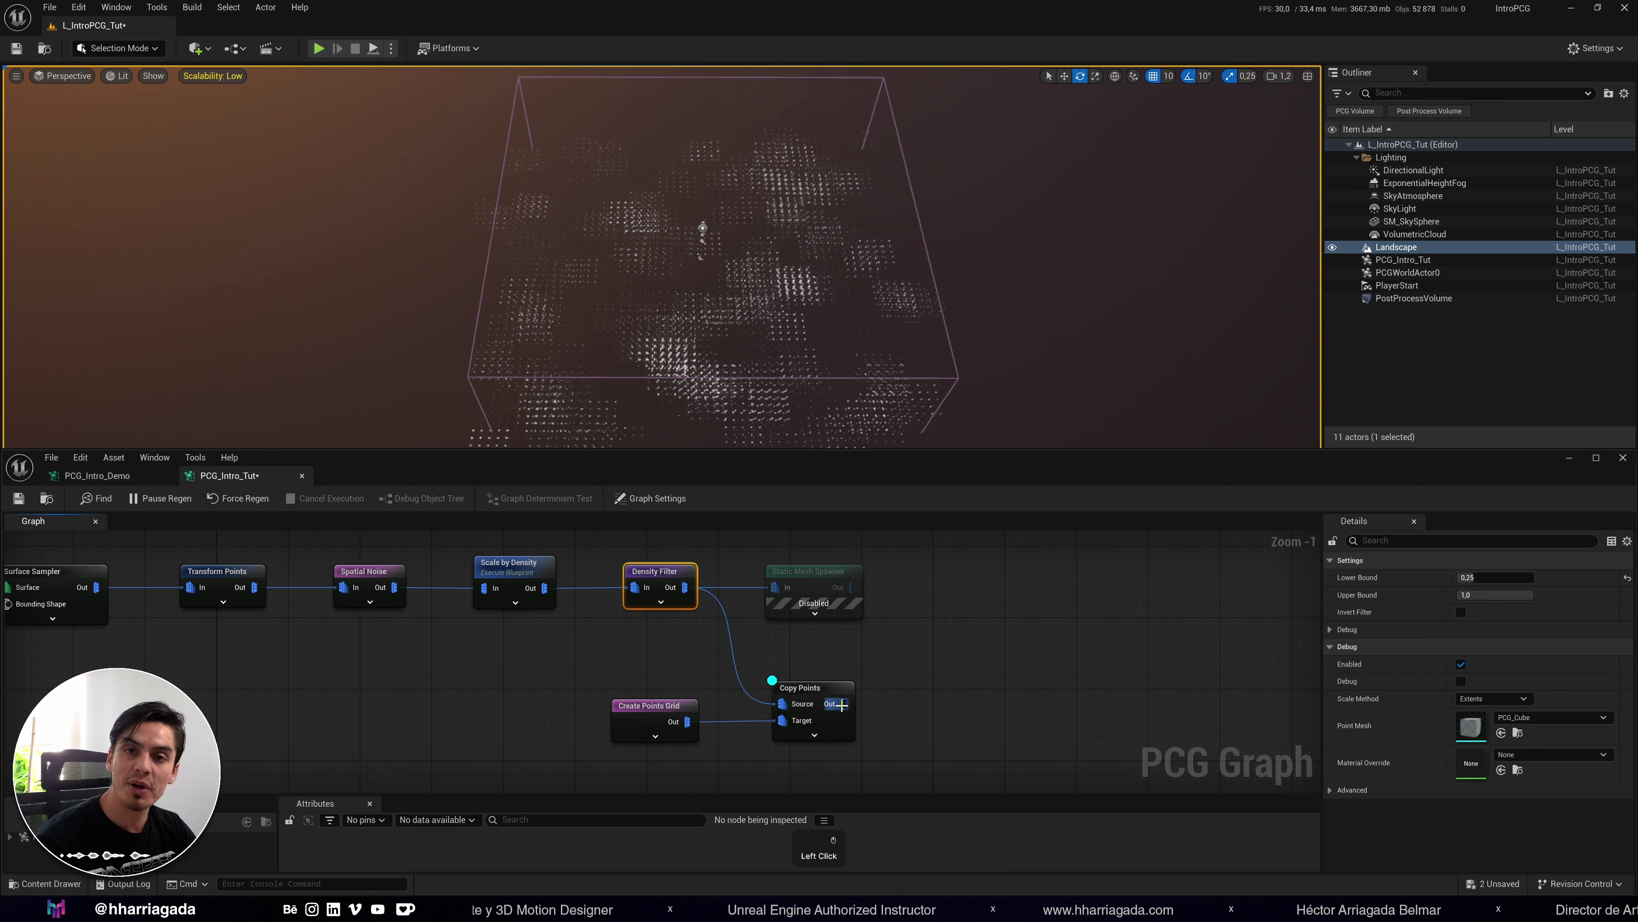
click(818, 699)
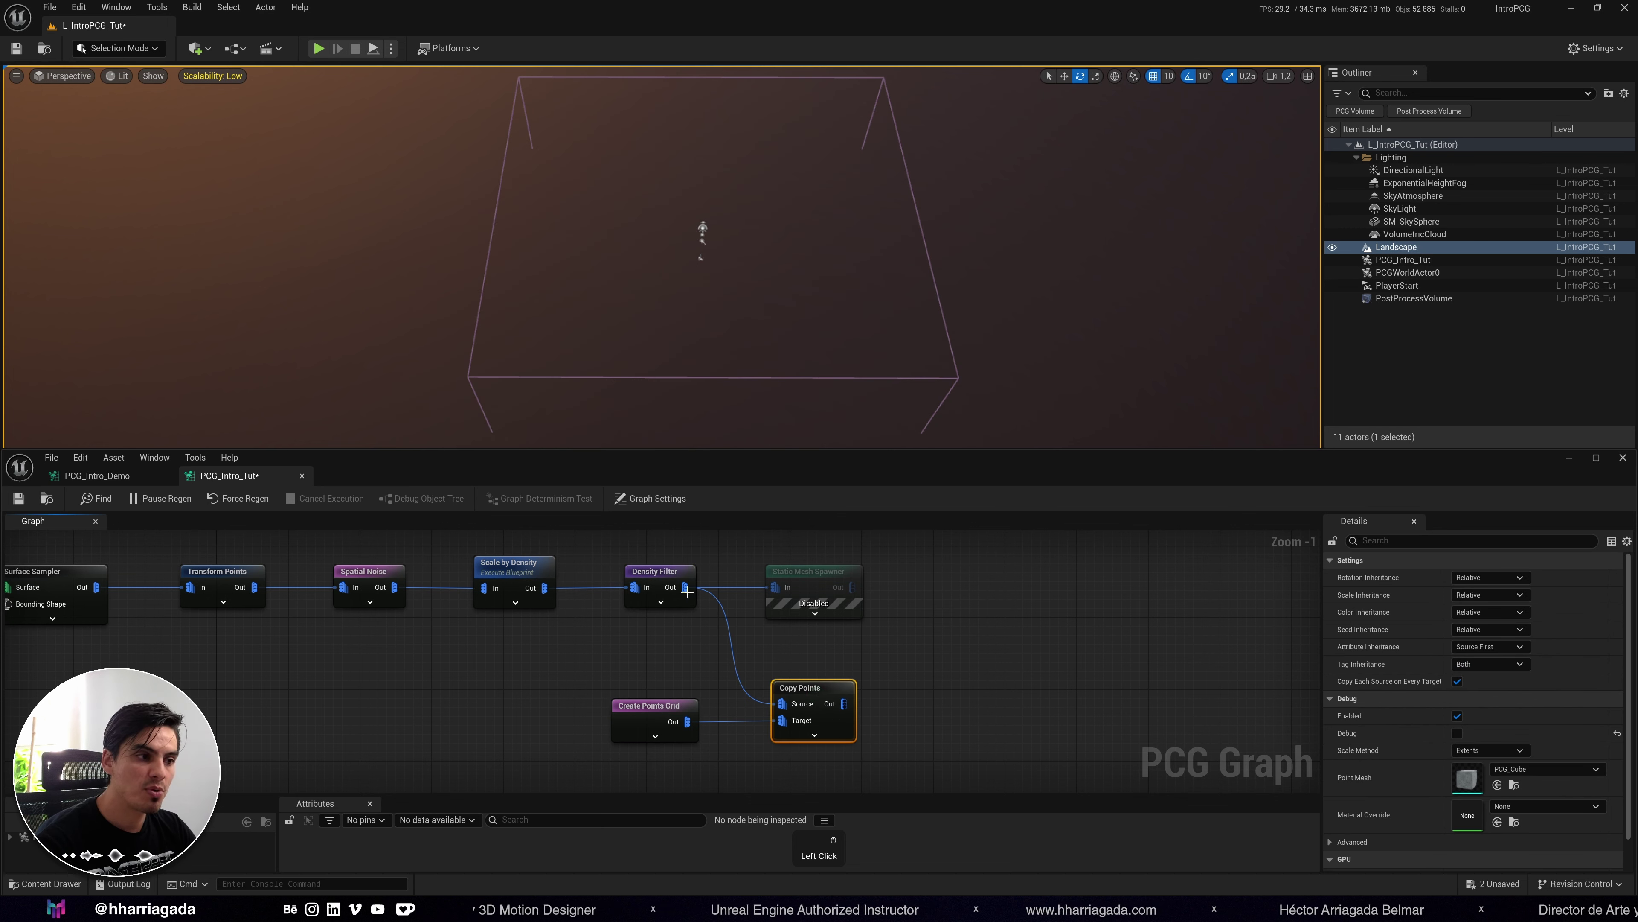
drag(686, 588, 939, 664)
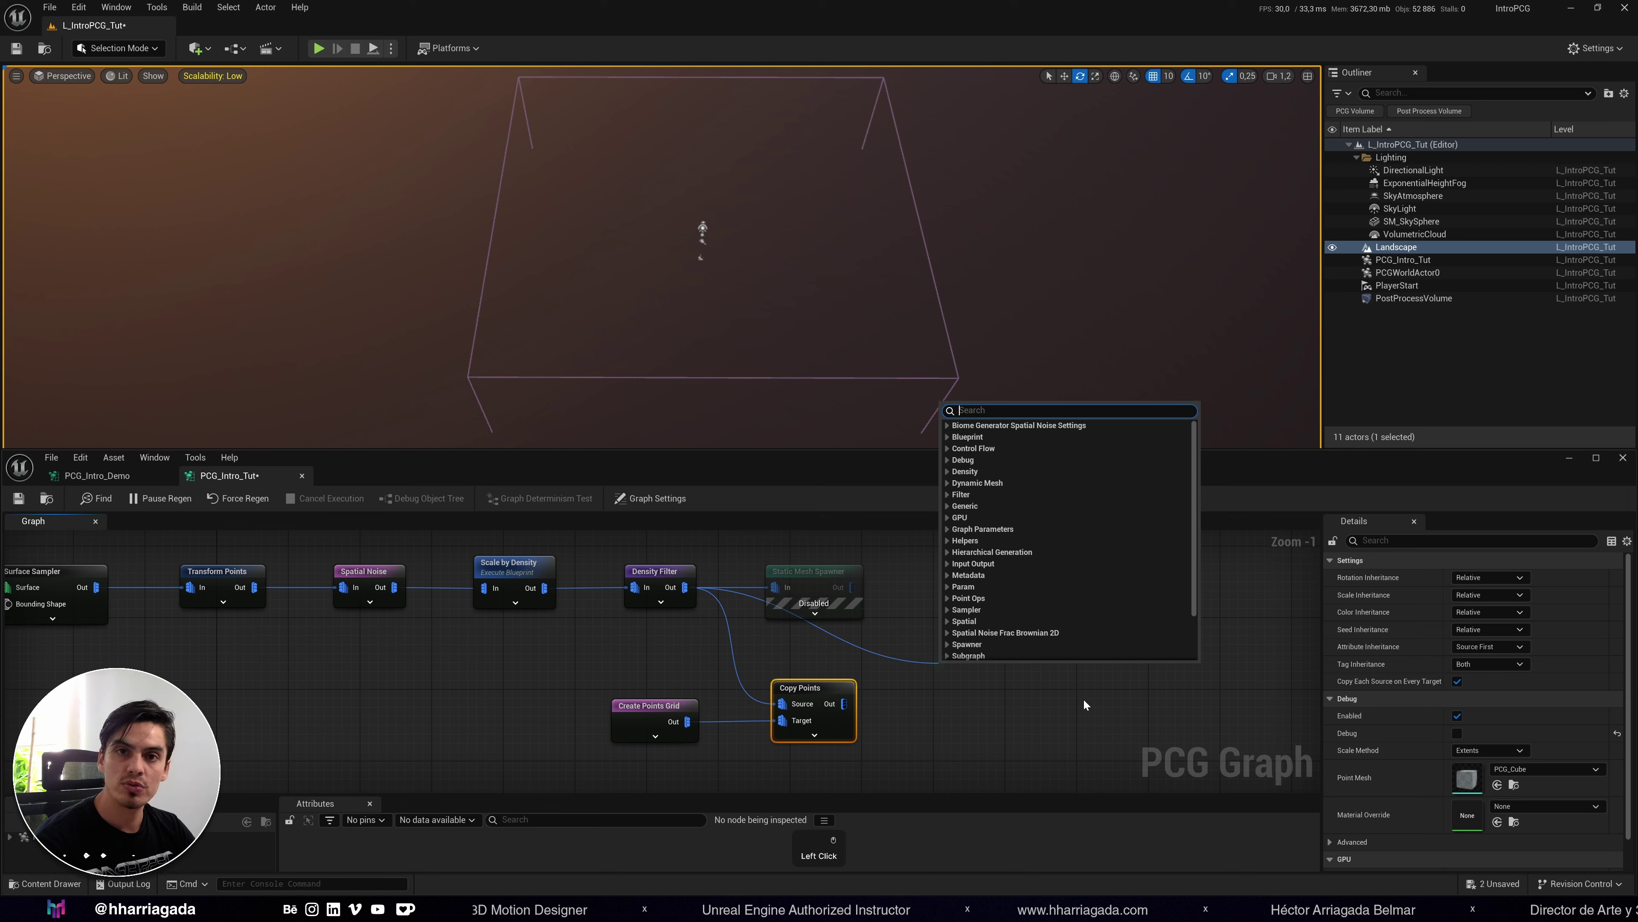
text(select points)
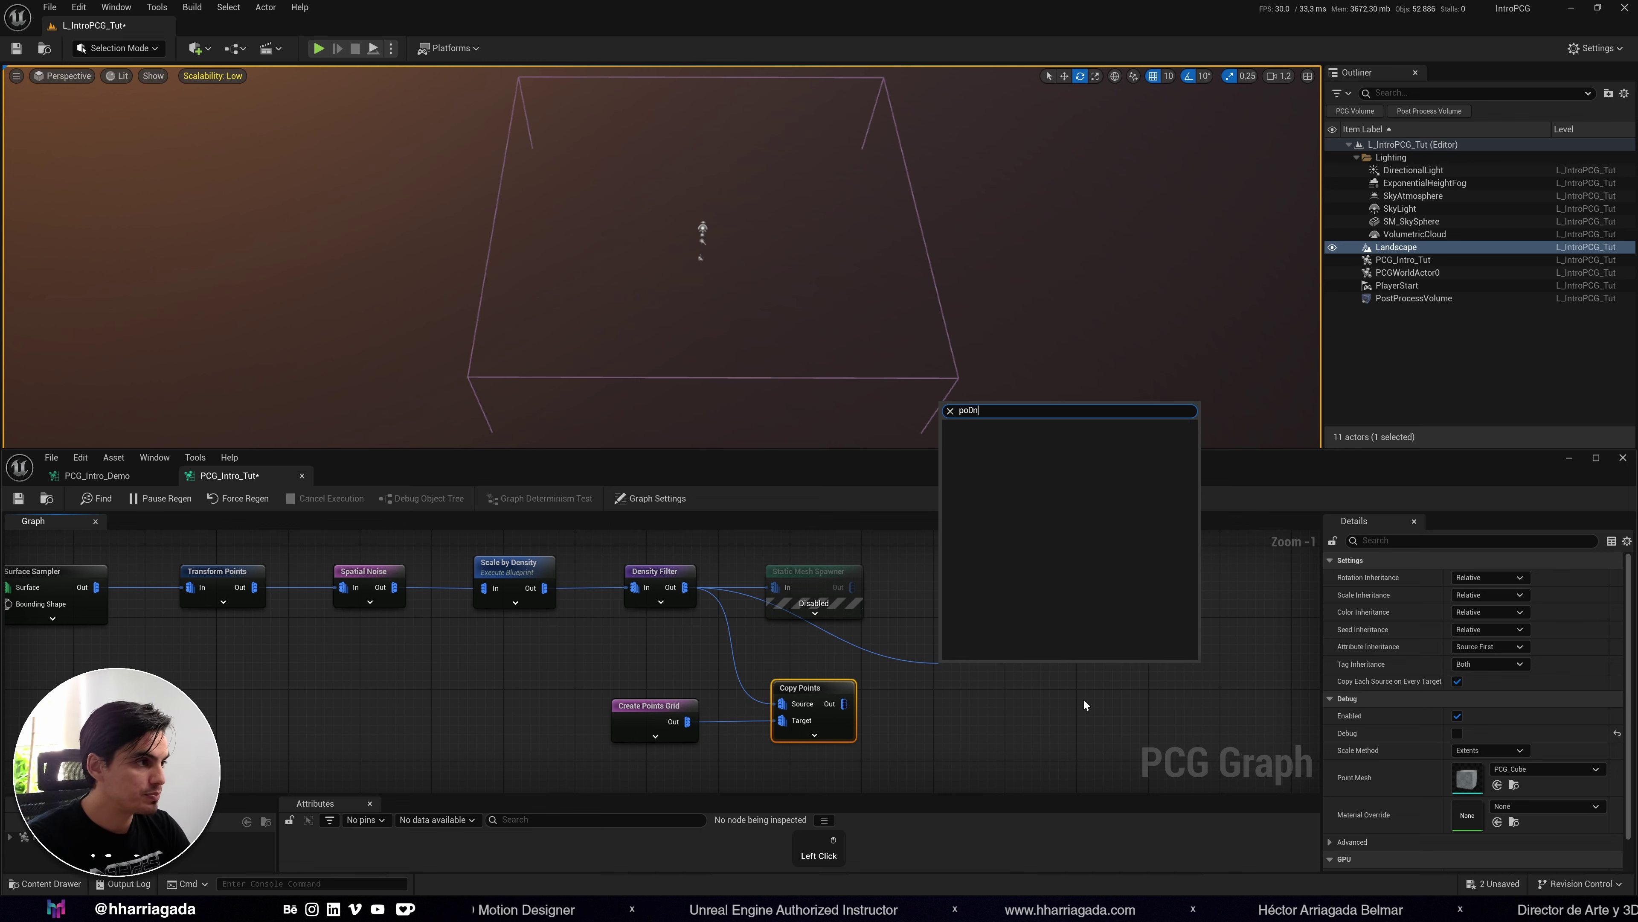
key(Return)
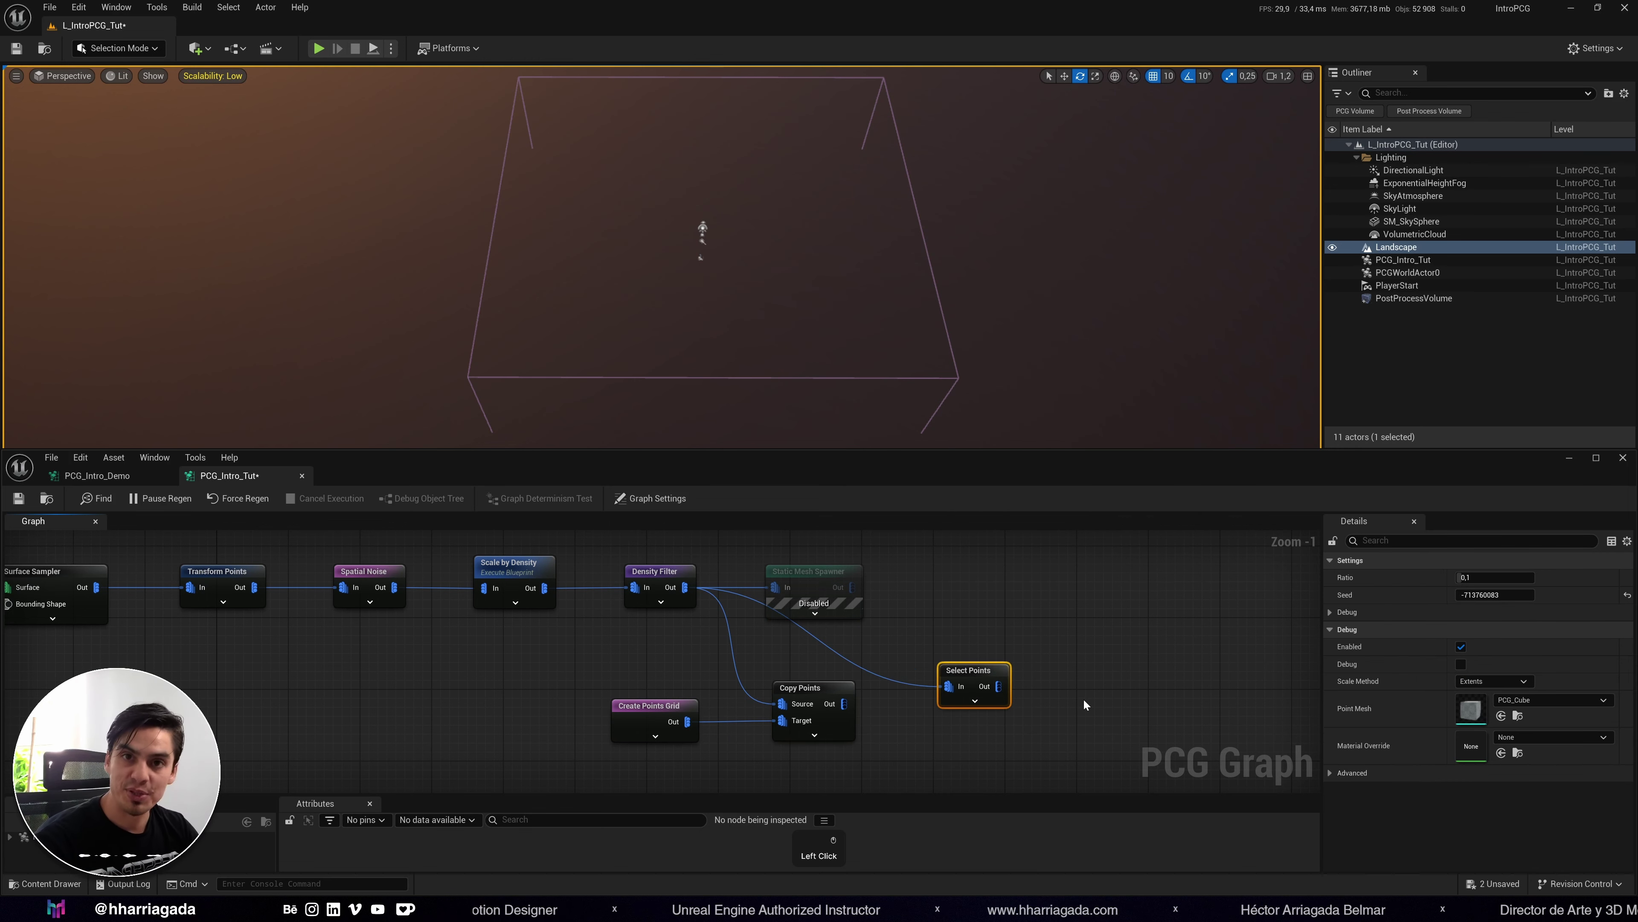
drag(989, 676, 956, 648)
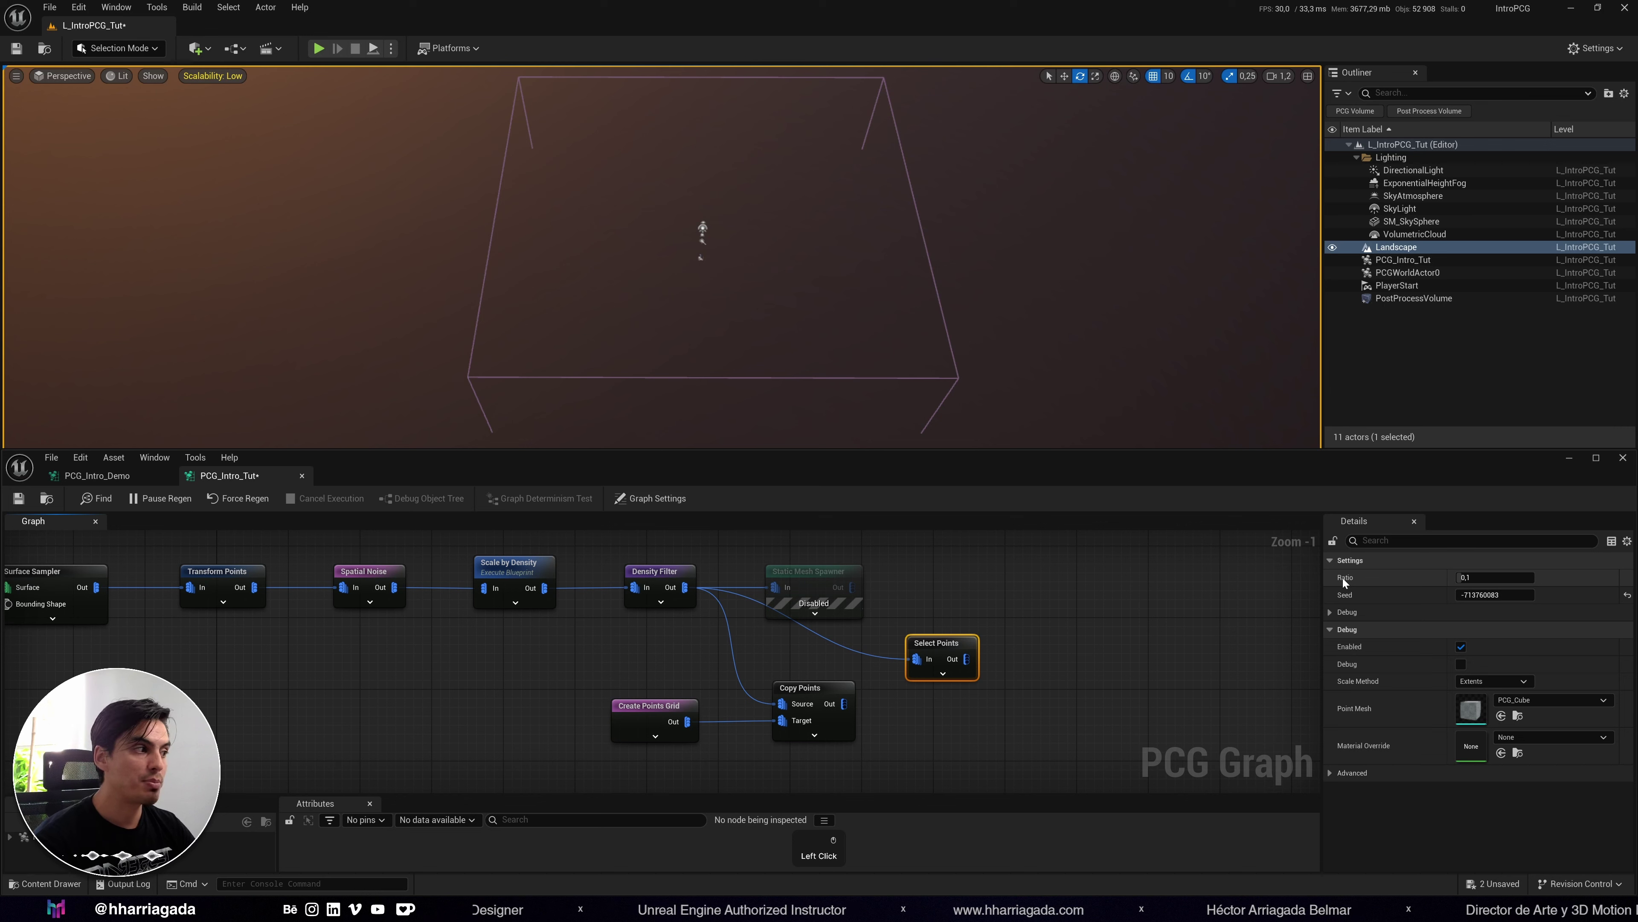
Set the Select Points node's Ratio to 1.0 and expand its Debug settings.
click(1477, 576)
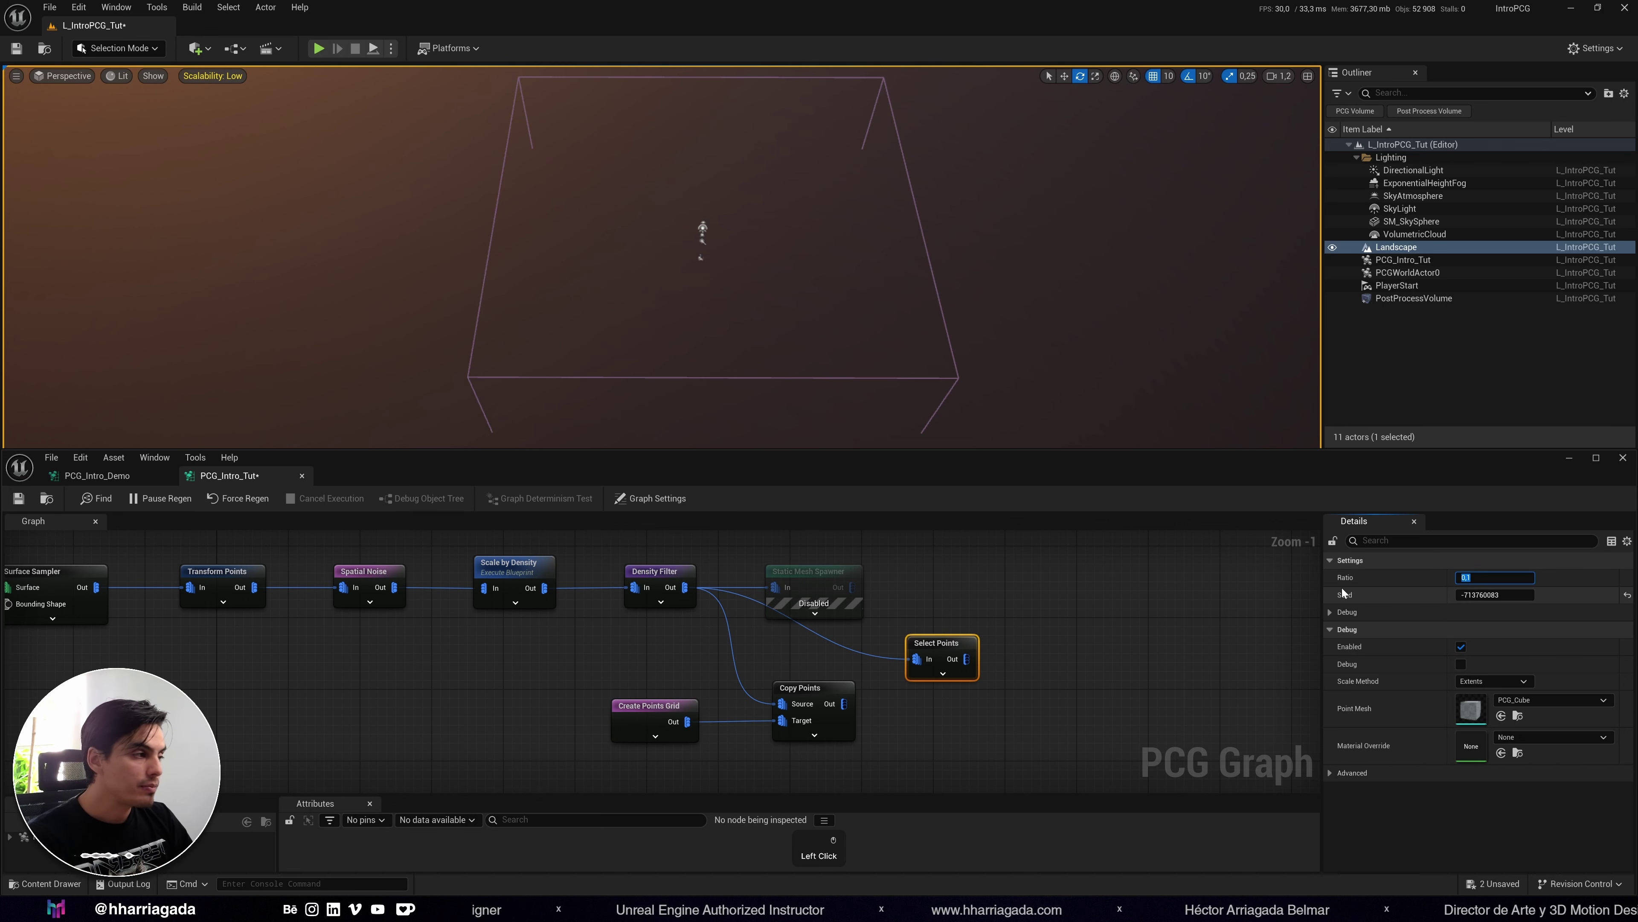
text(0)
key(Tab)
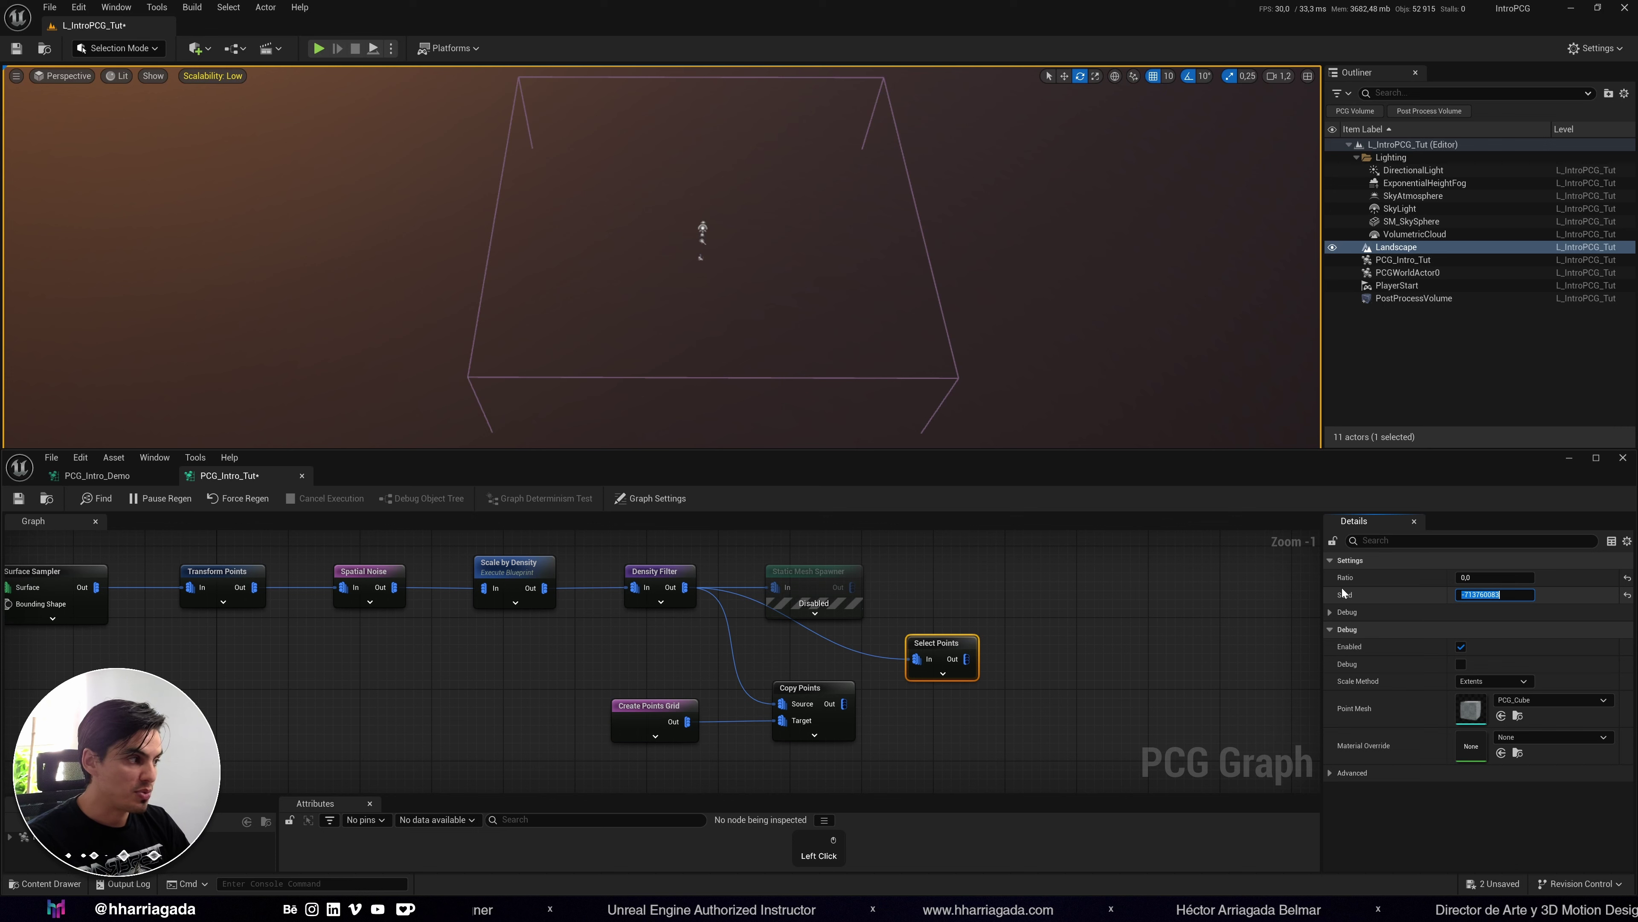
key(shift+Tab)
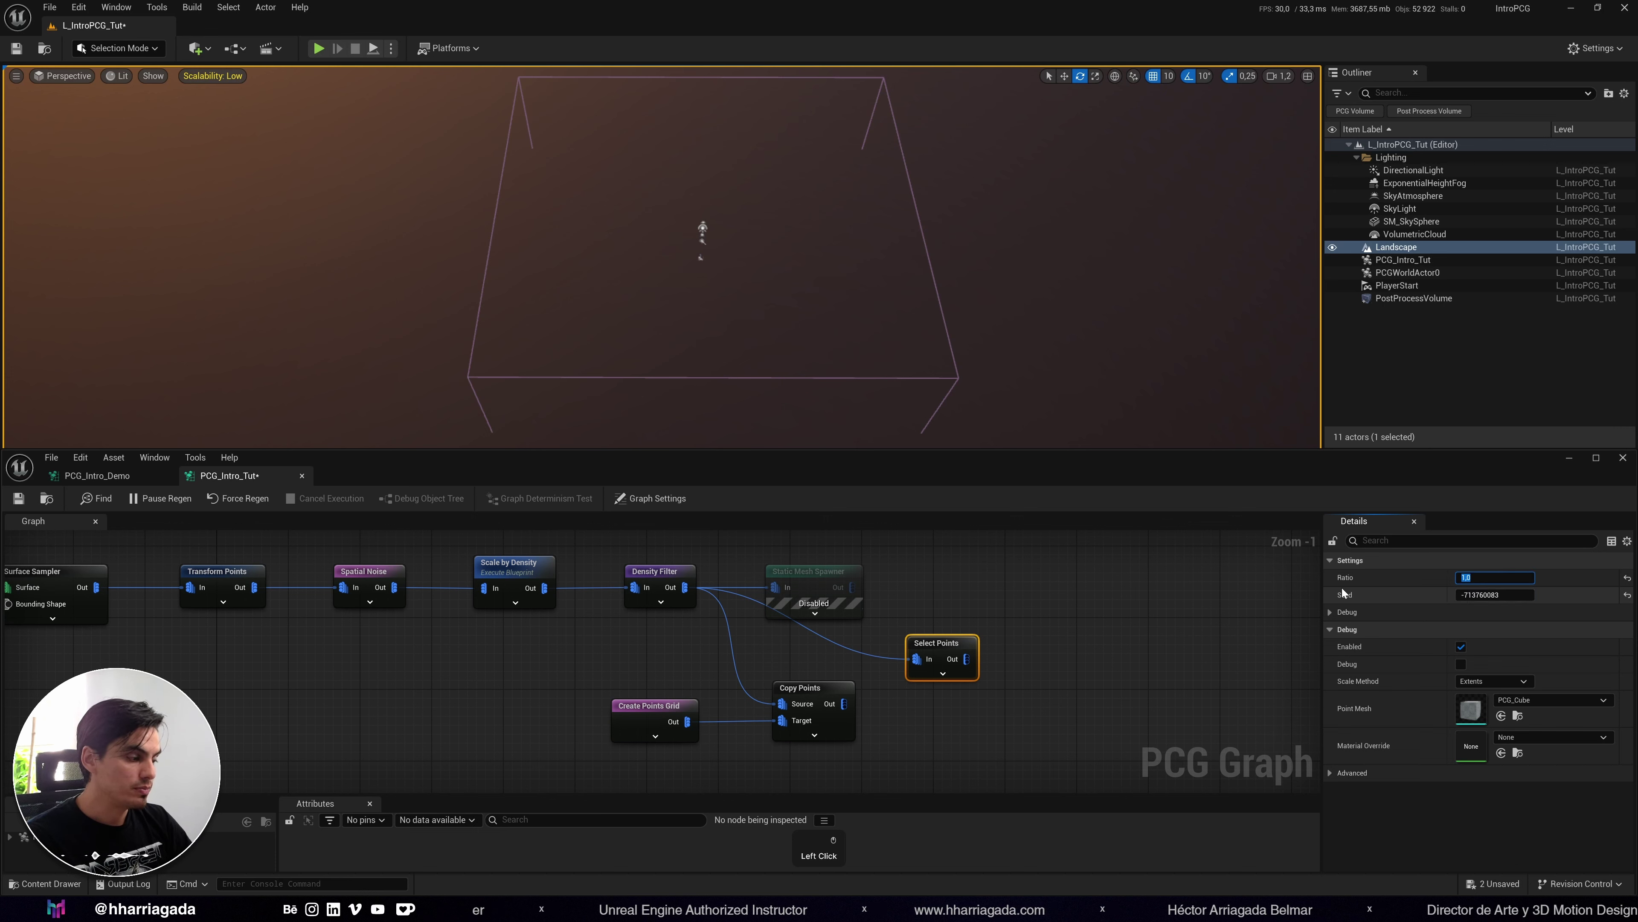
click(1424, 610)
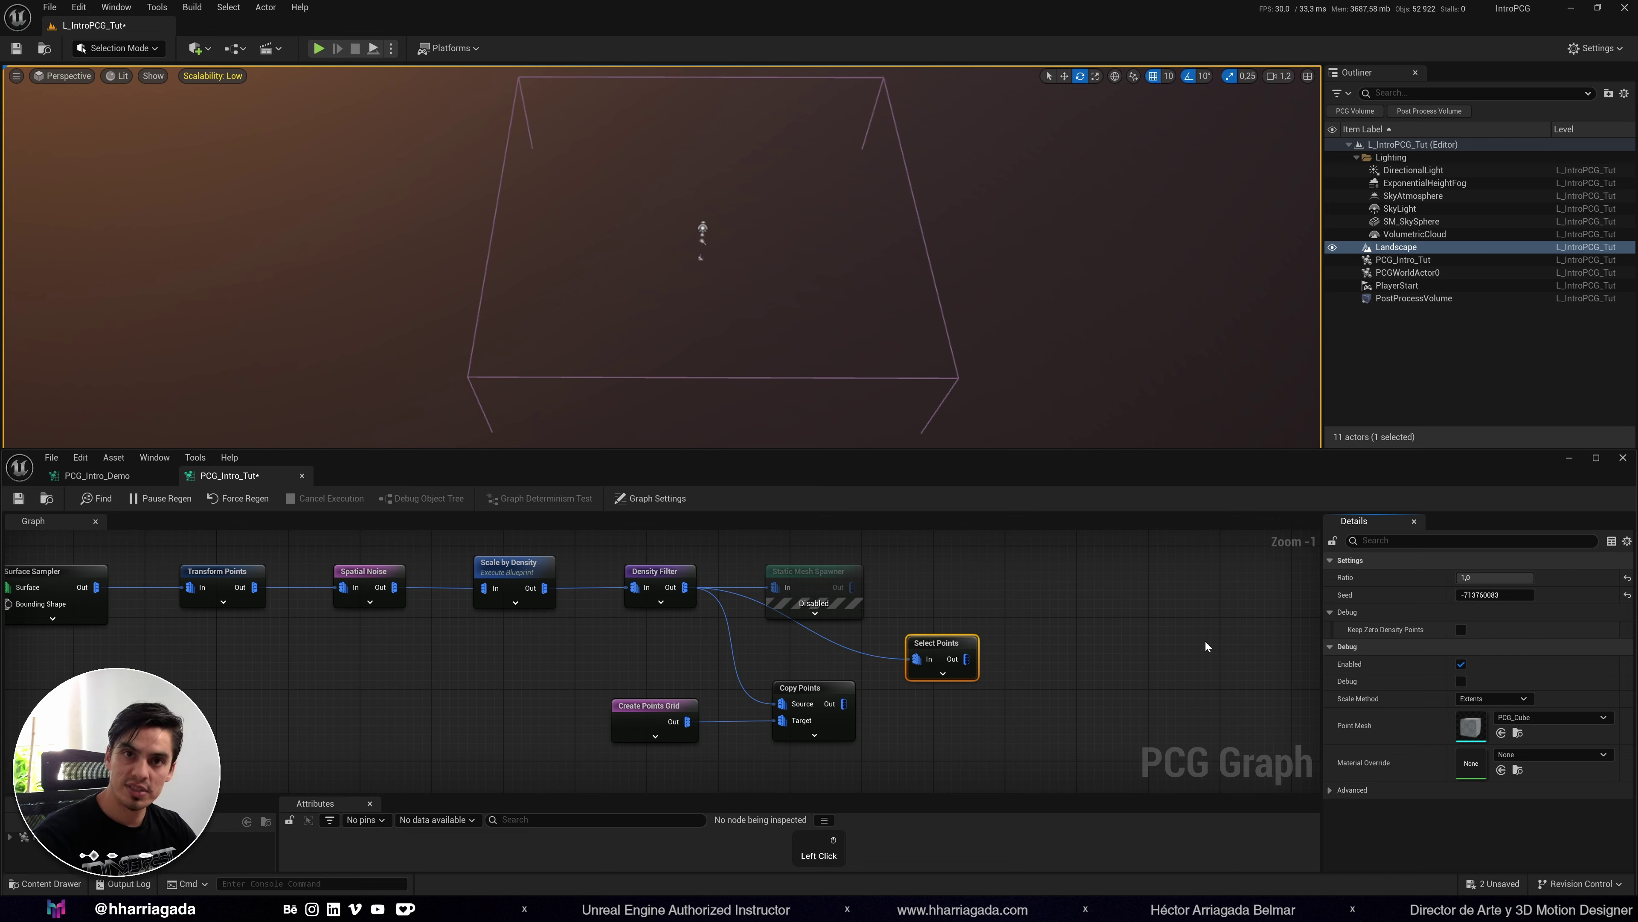
click(953, 643)
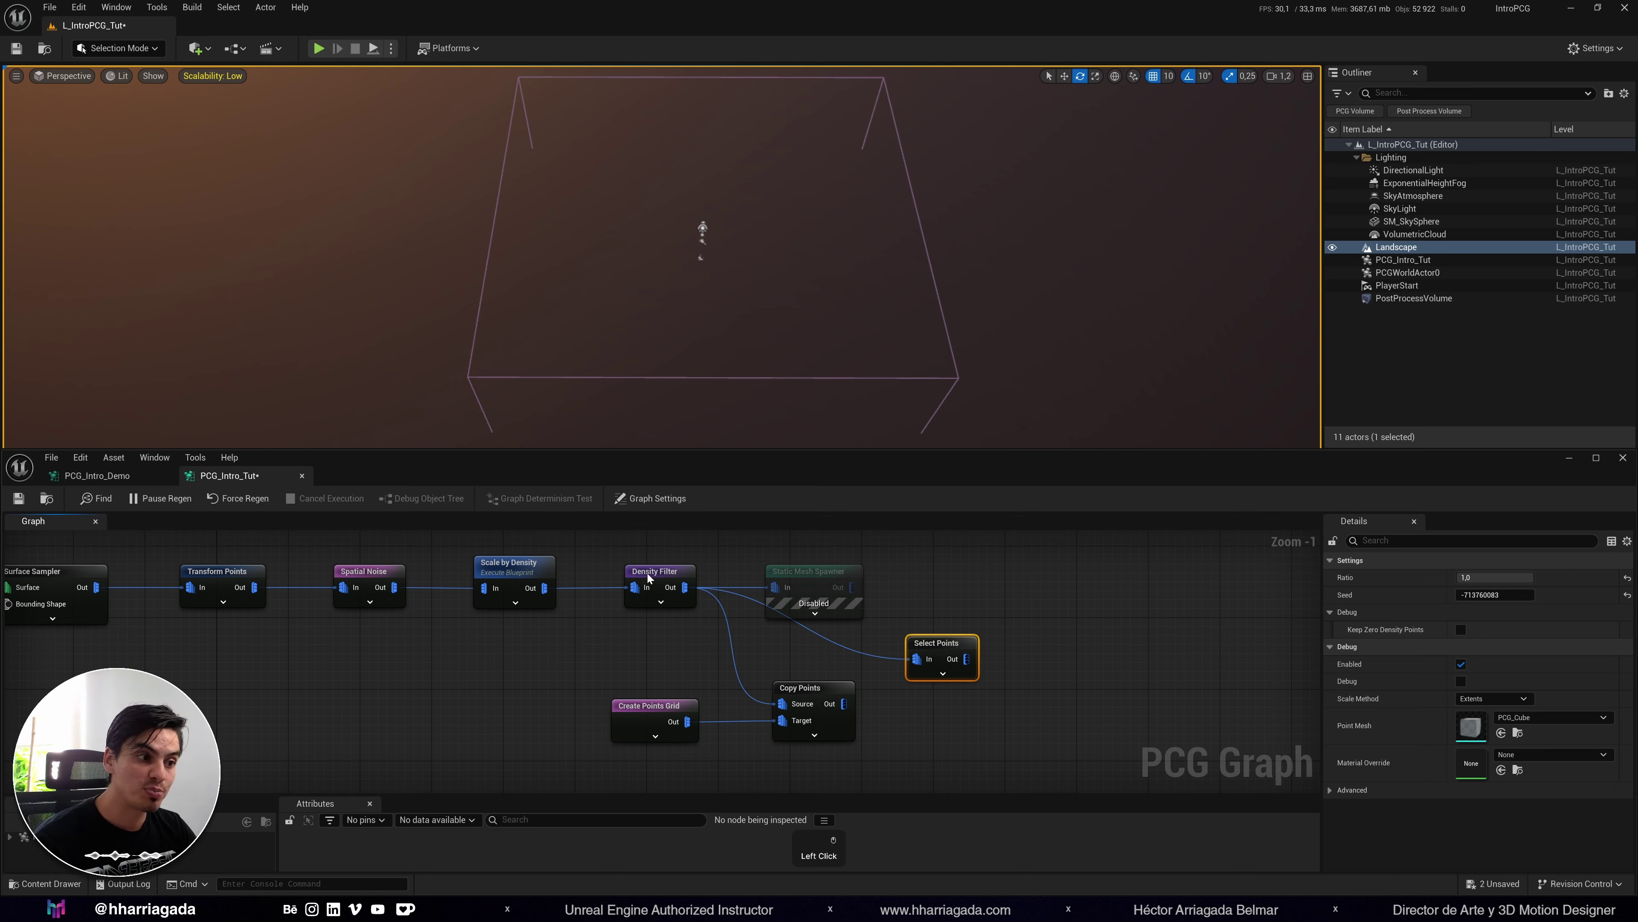
click(945, 643)
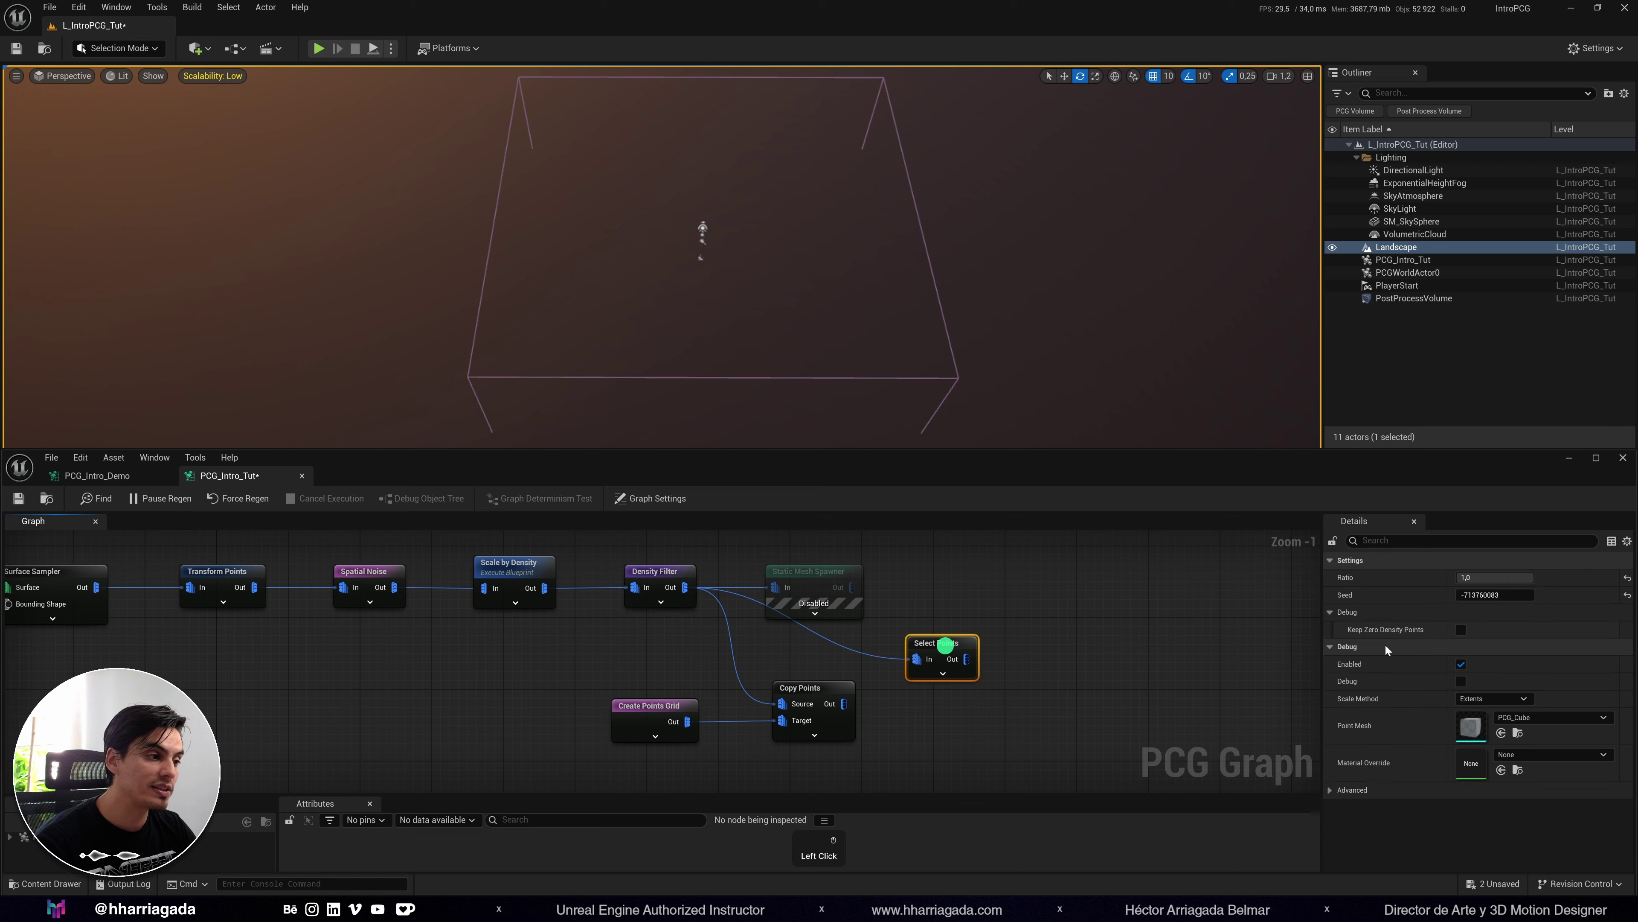
Set the Select Points node's Ratio to 0.1 and turn on its debug display to view the remaining points up close.
click(1496, 577)
key(BackSpace)
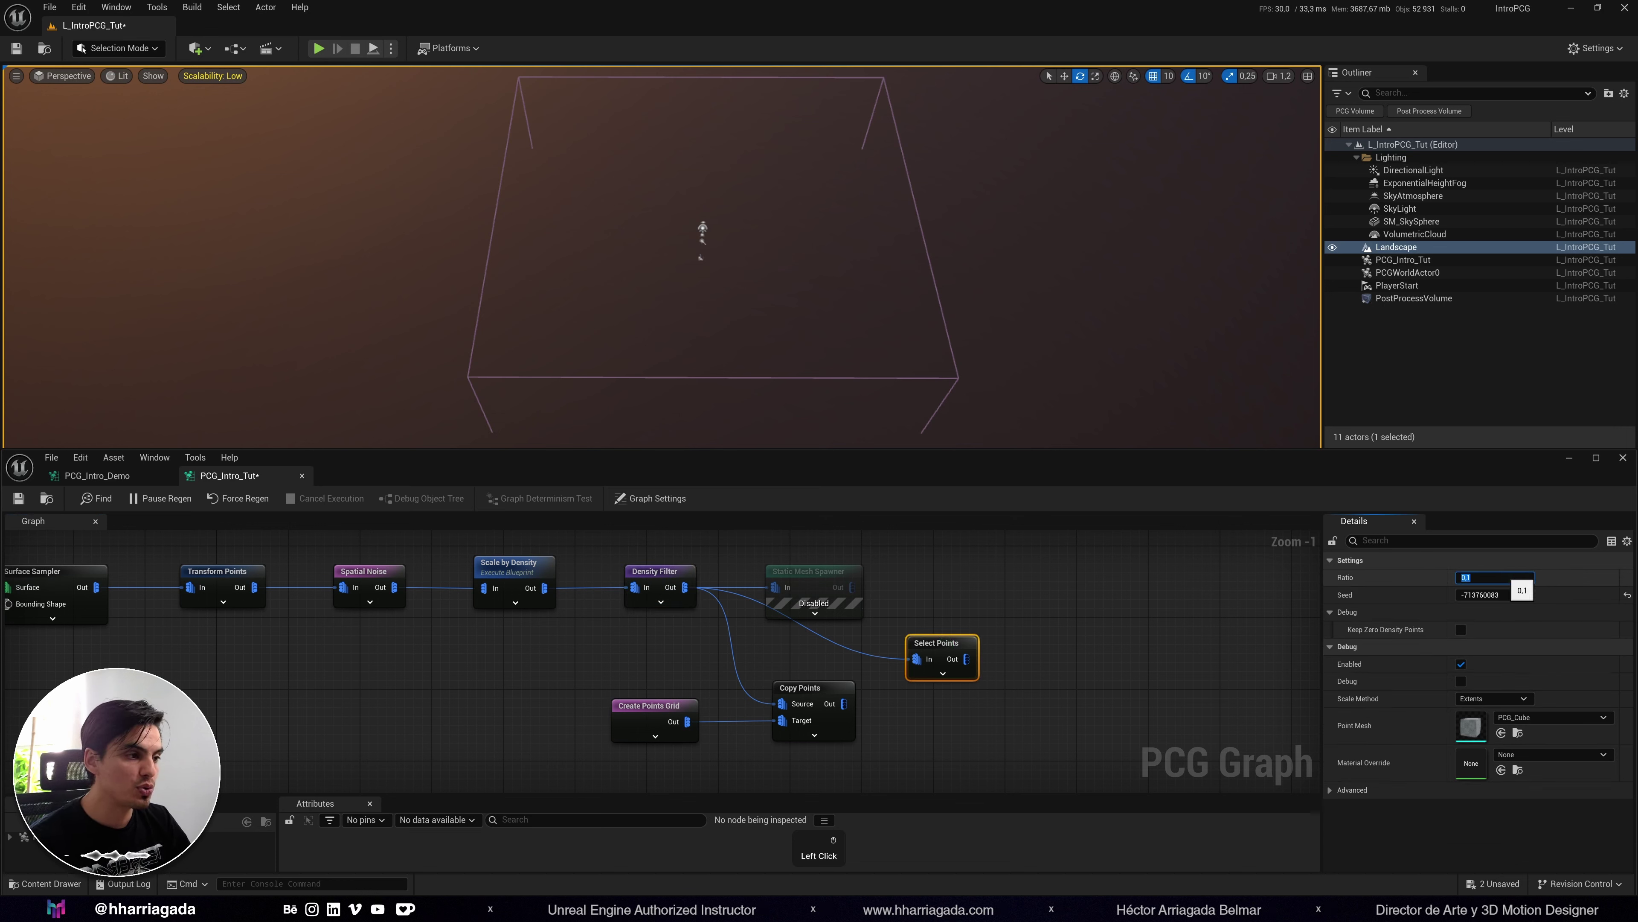
click(959, 740)
click(936, 640)
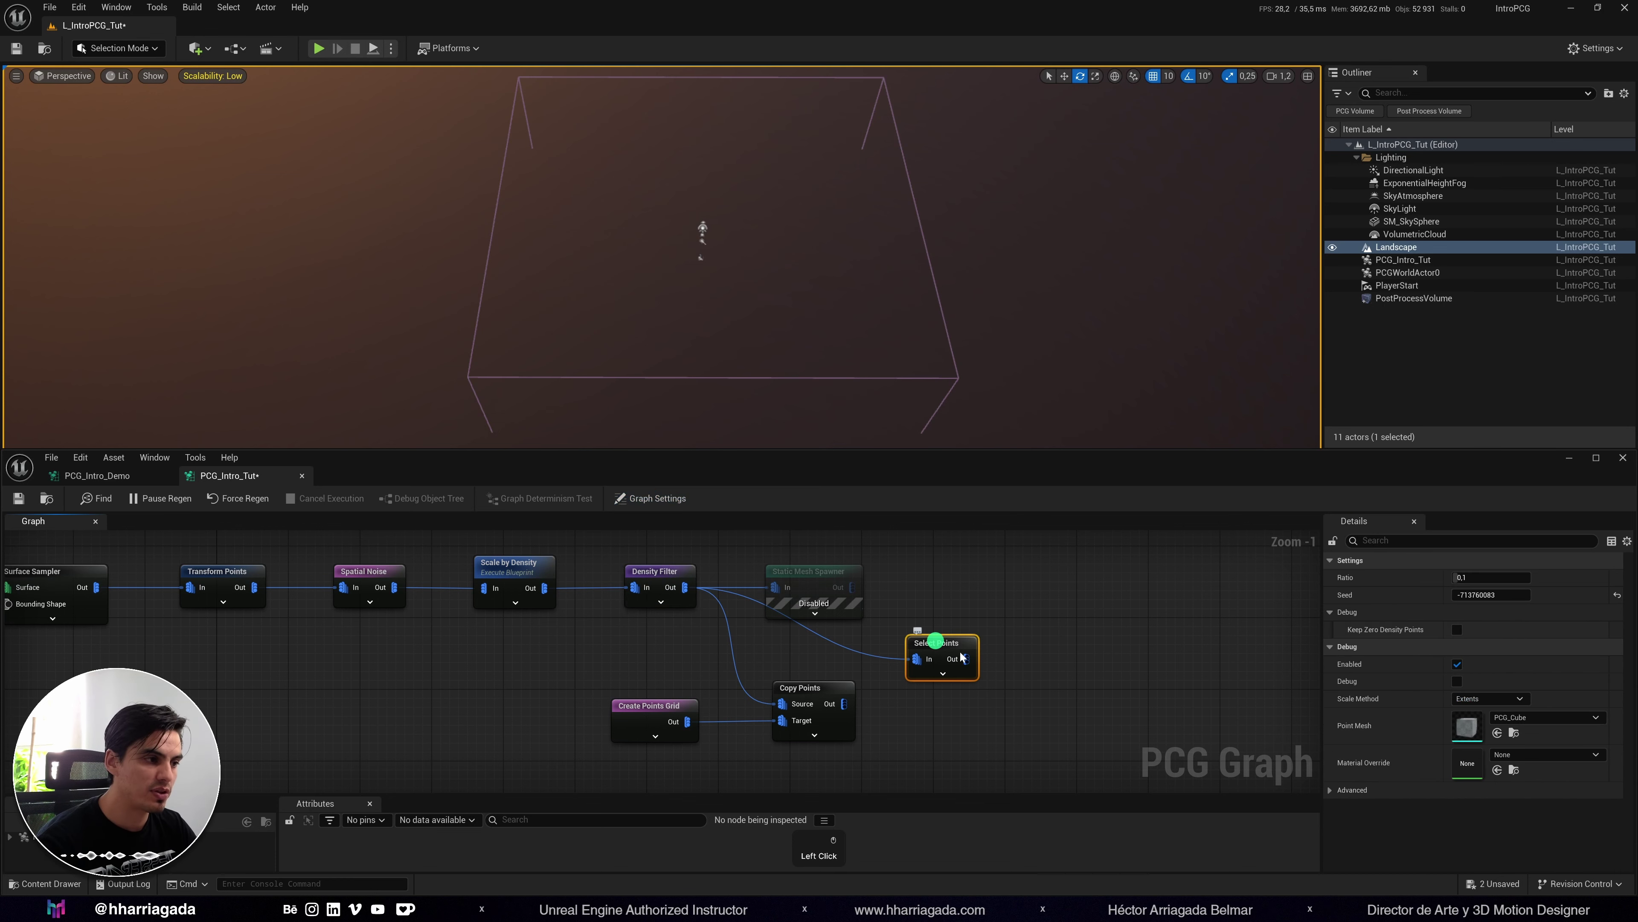
key(d)
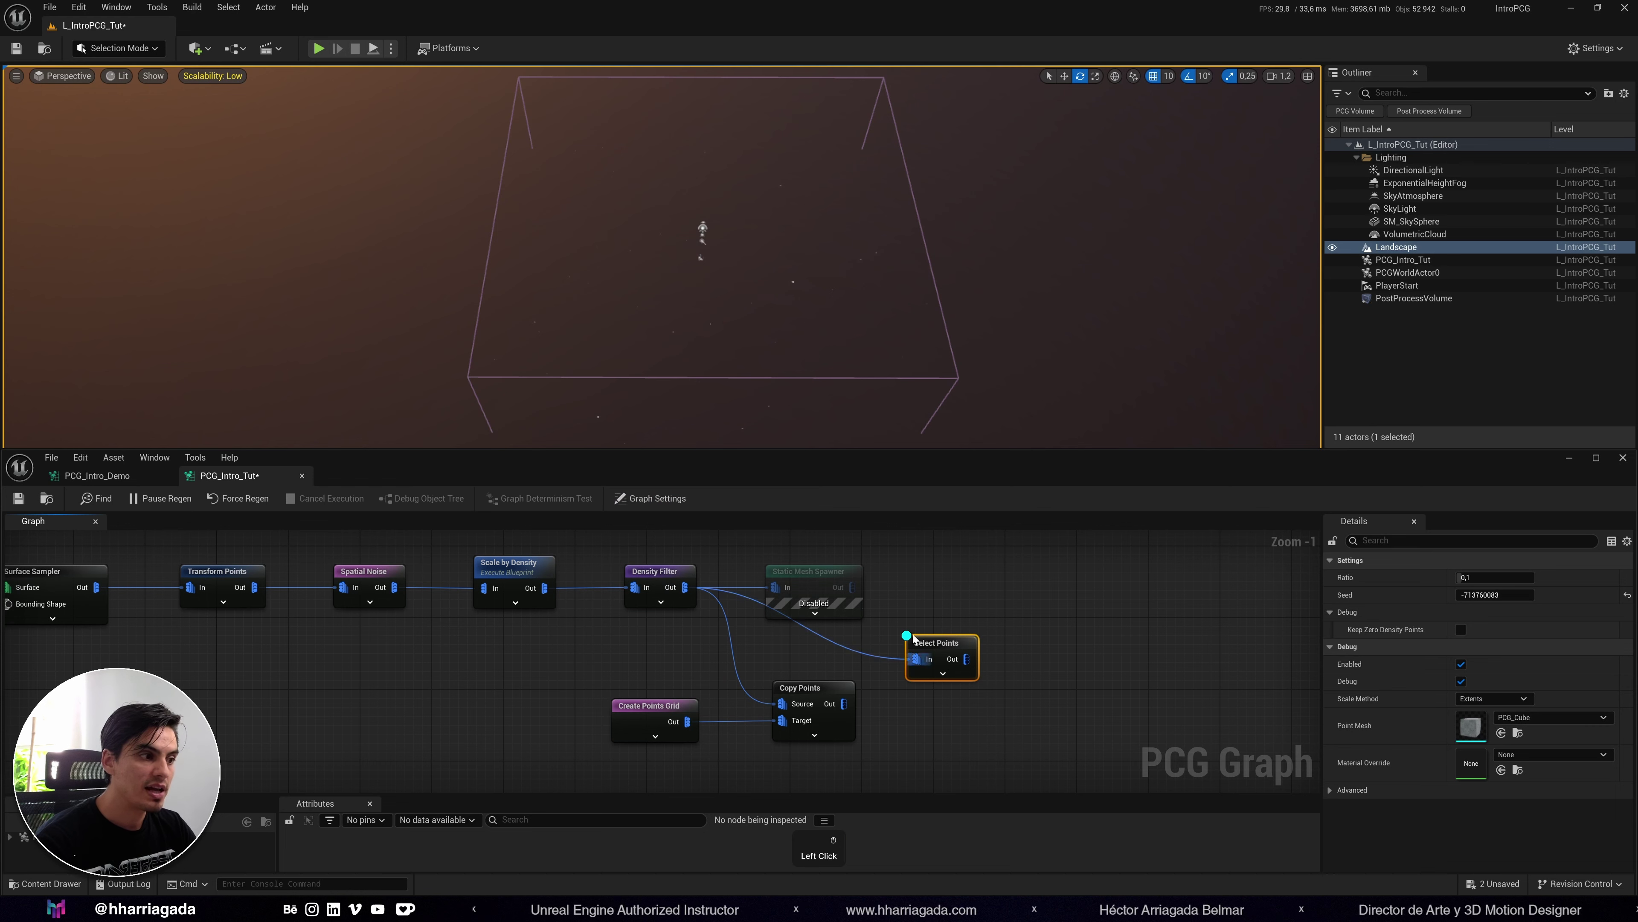
click(1447, 301)
right_drag(788, 335, 861, 322)
scroll(829, 341, up, 3)
key(w)
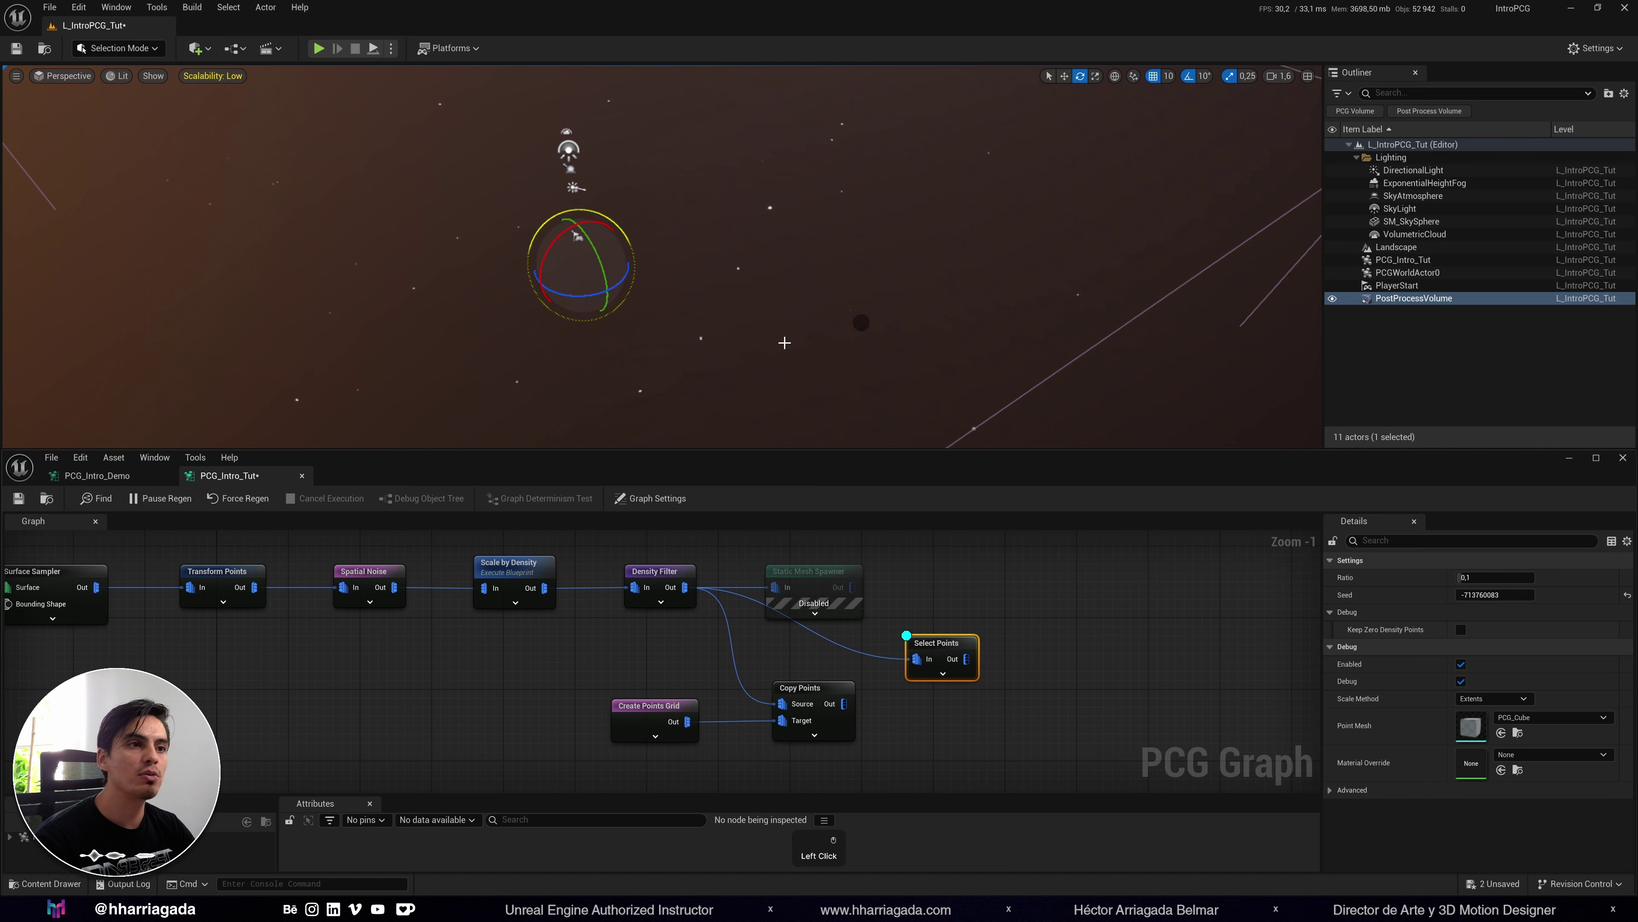
Feed the Copy Points Source input from the Select Points output and remove the direct link from the Density Filter.
click(1084, 617)
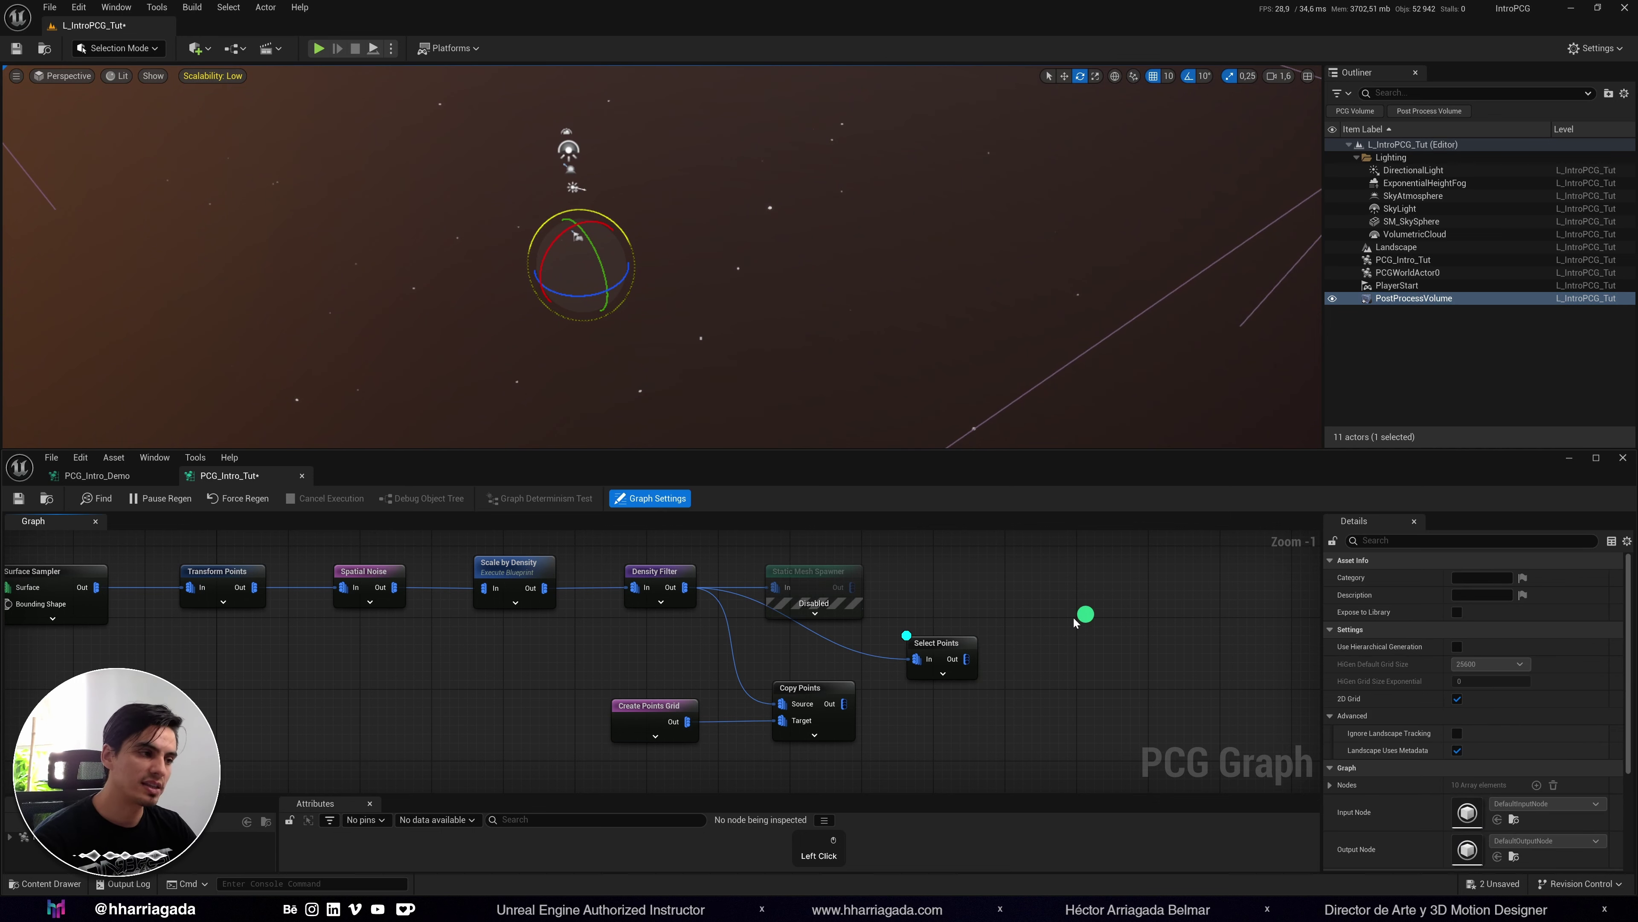
click(939, 652)
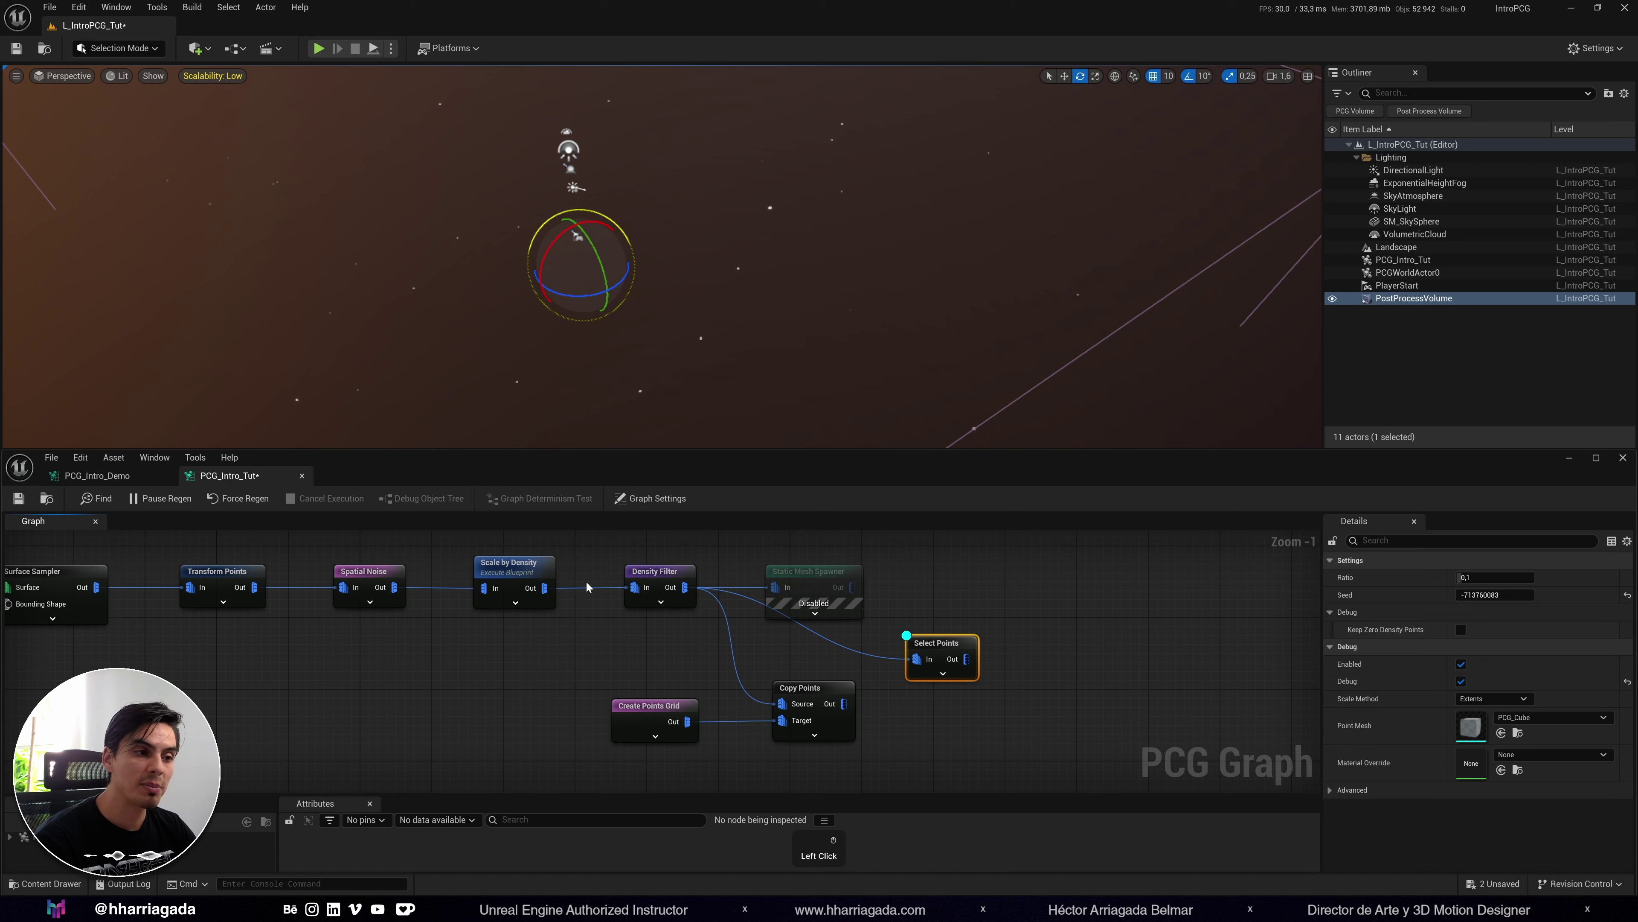
click(658, 580)
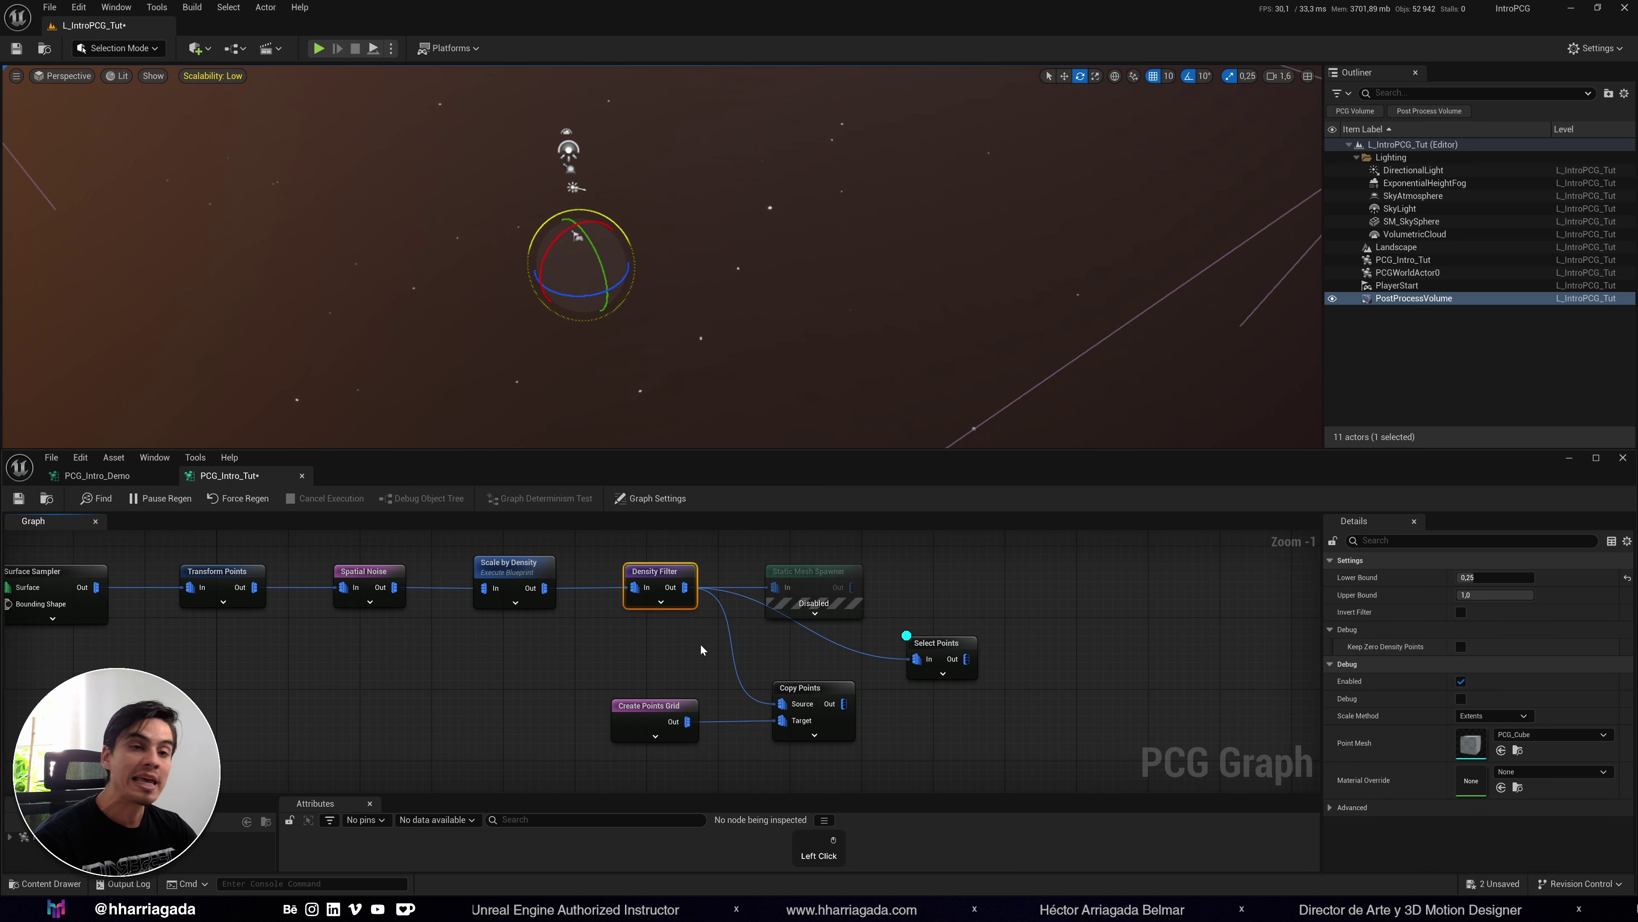
drag(933, 648, 767, 704)
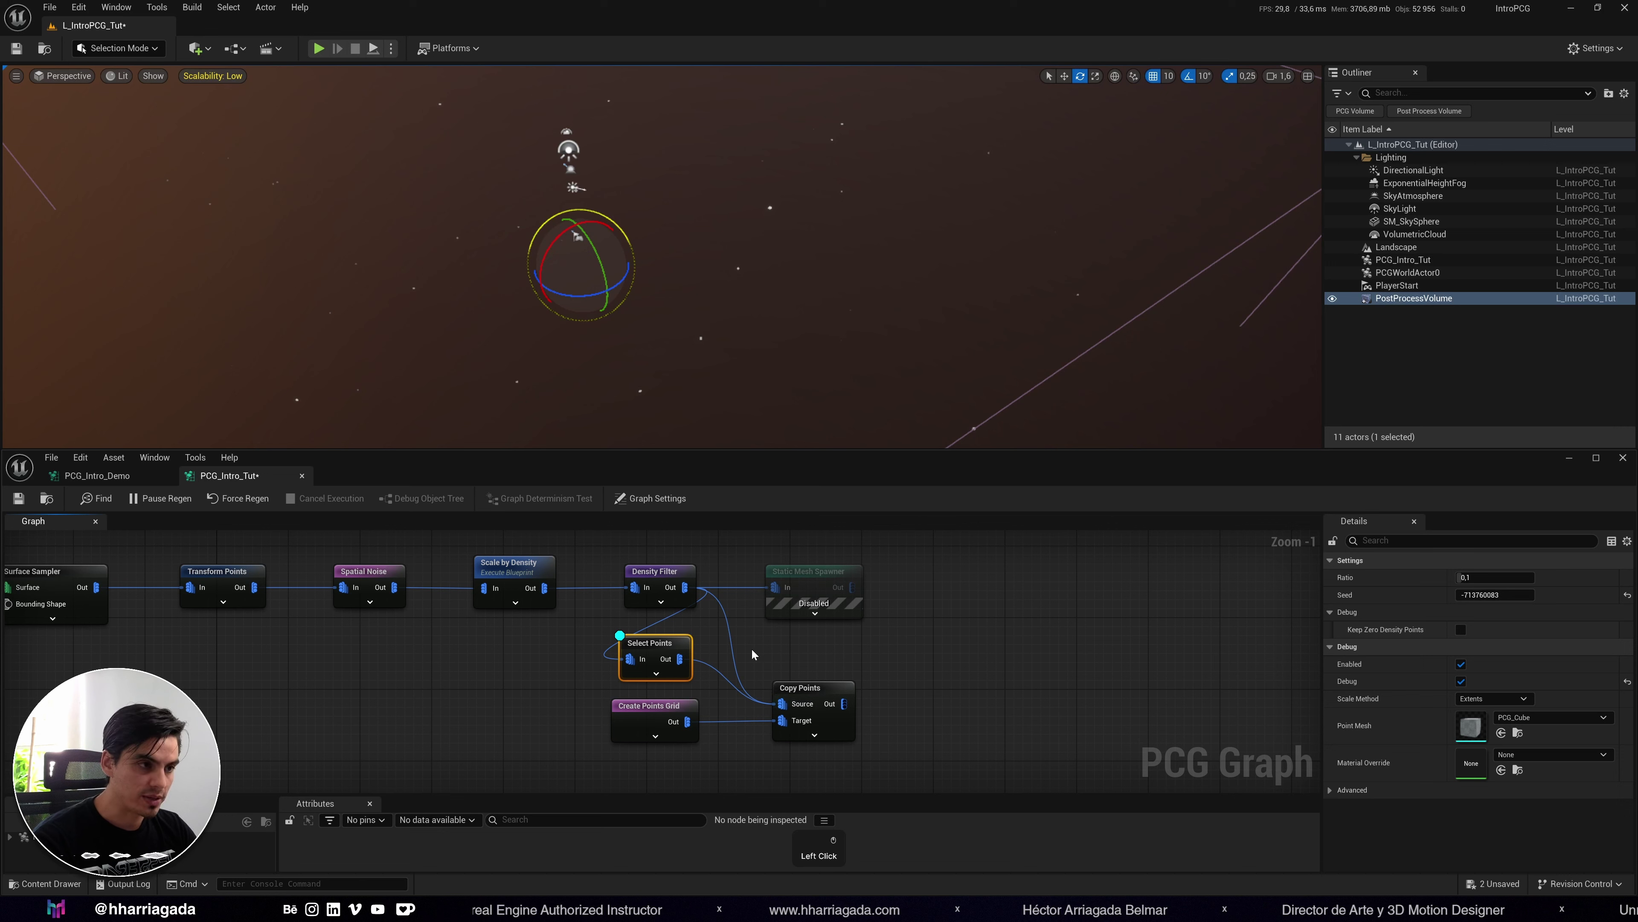
alt+click(735, 652)
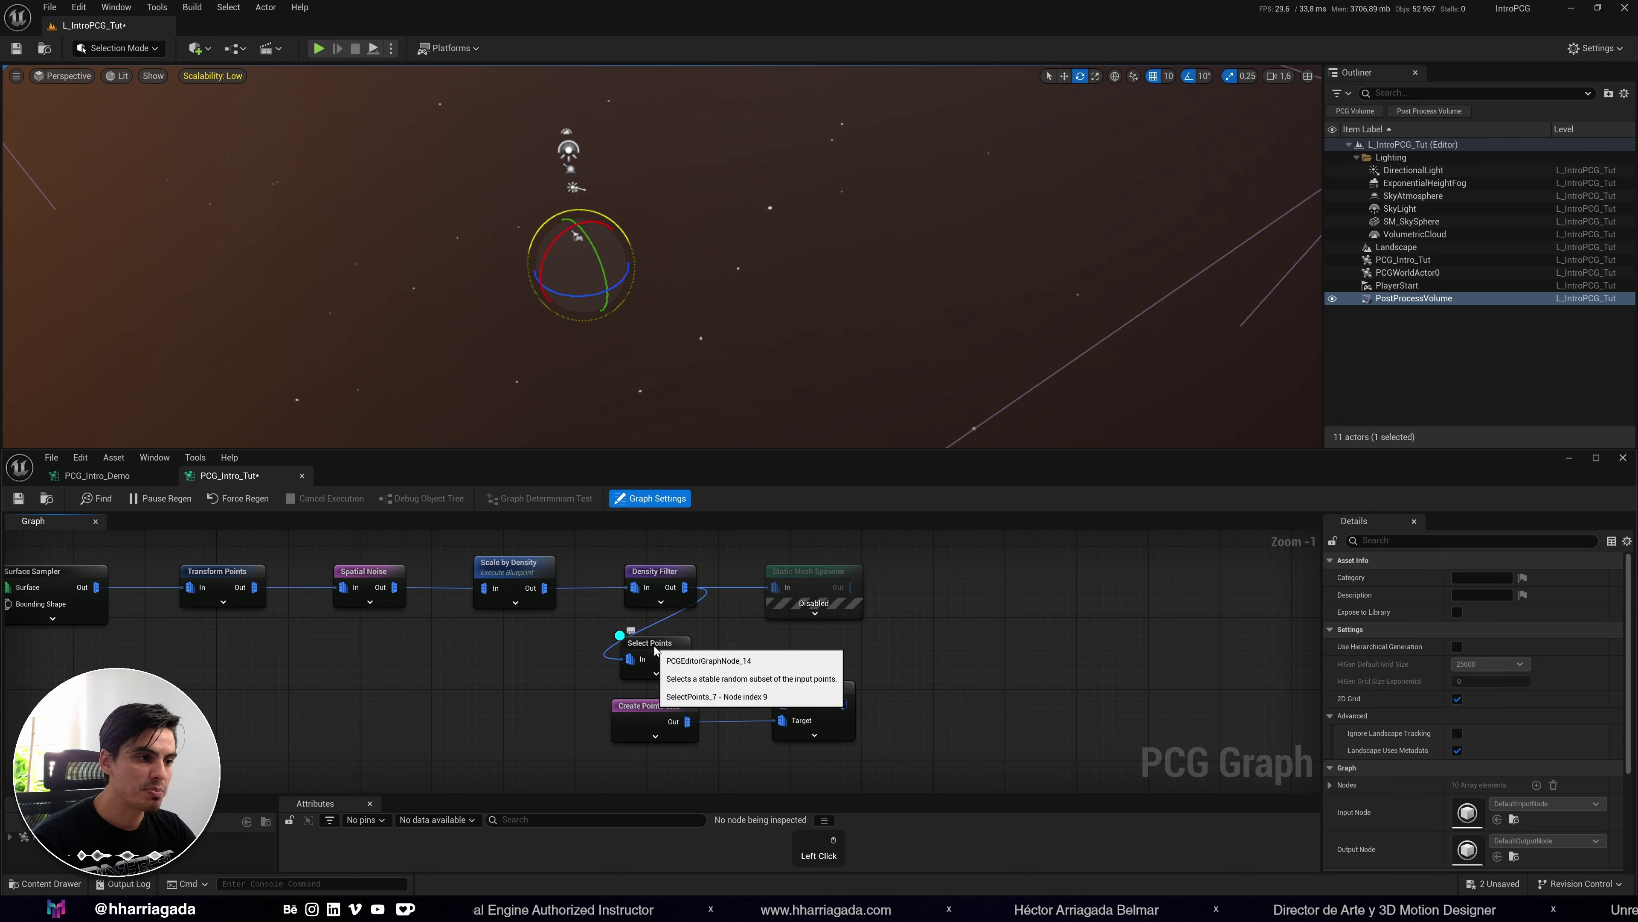
Move the Select Points, Create Points Grid and Copy Points nodes together, farther below the main node chain.
drag(957, 782, 655, 643)
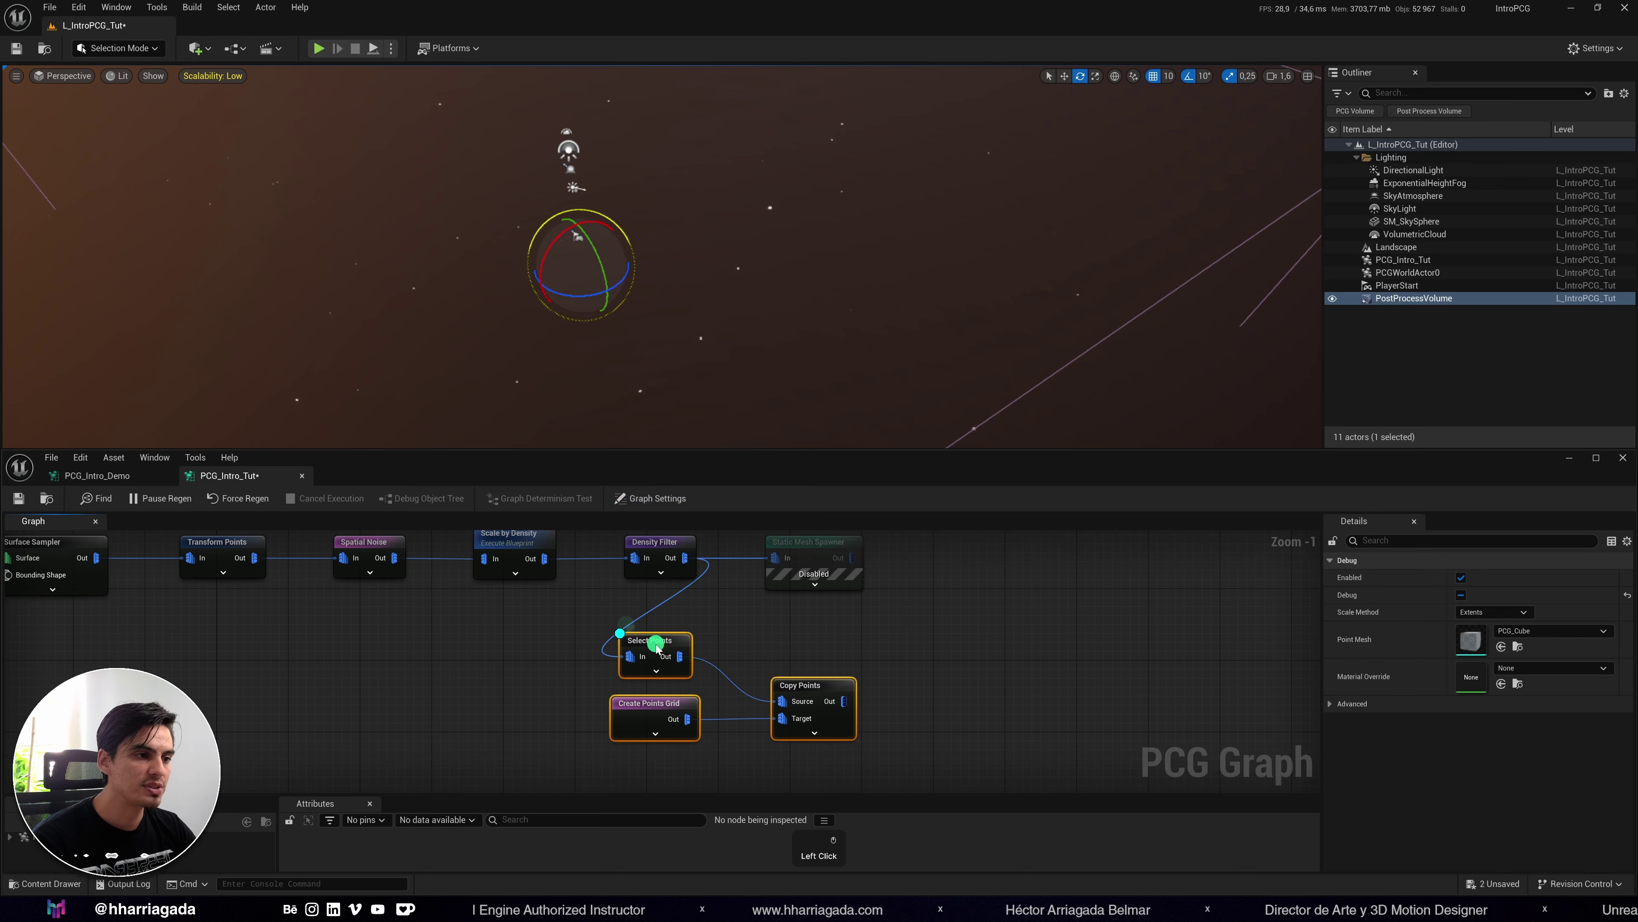
right_drag(937, 665, 974, 679)
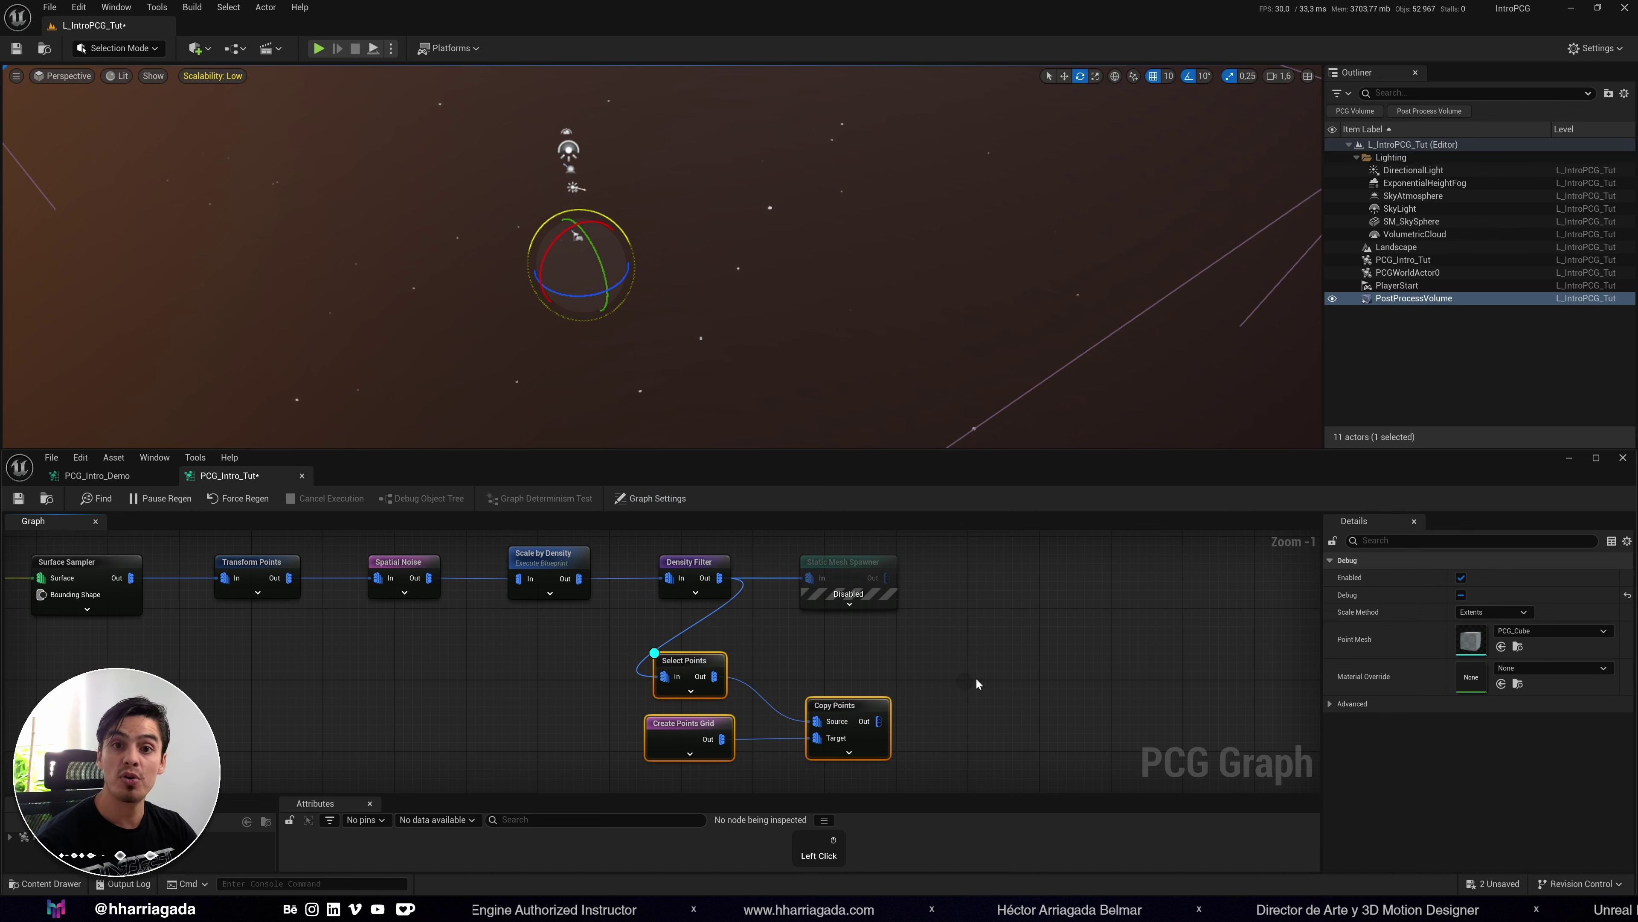
click(976, 679)
Switch the debug display from the Select Points node to the Copy Points node and view the copied grids.
click(682, 661)
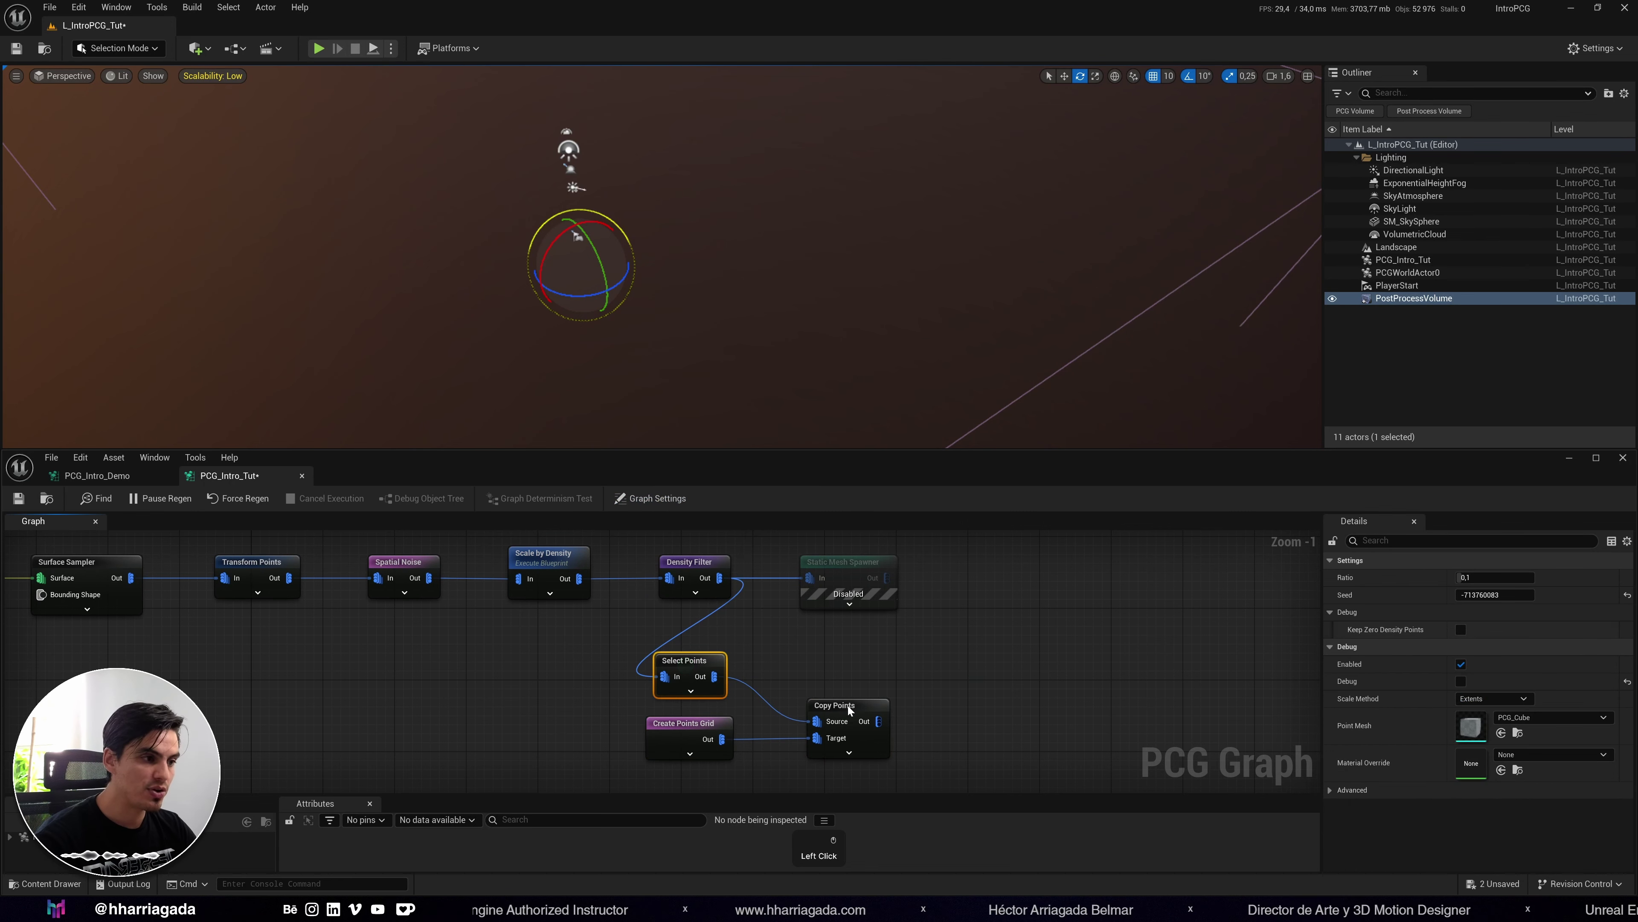
click(848, 705)
key(d)
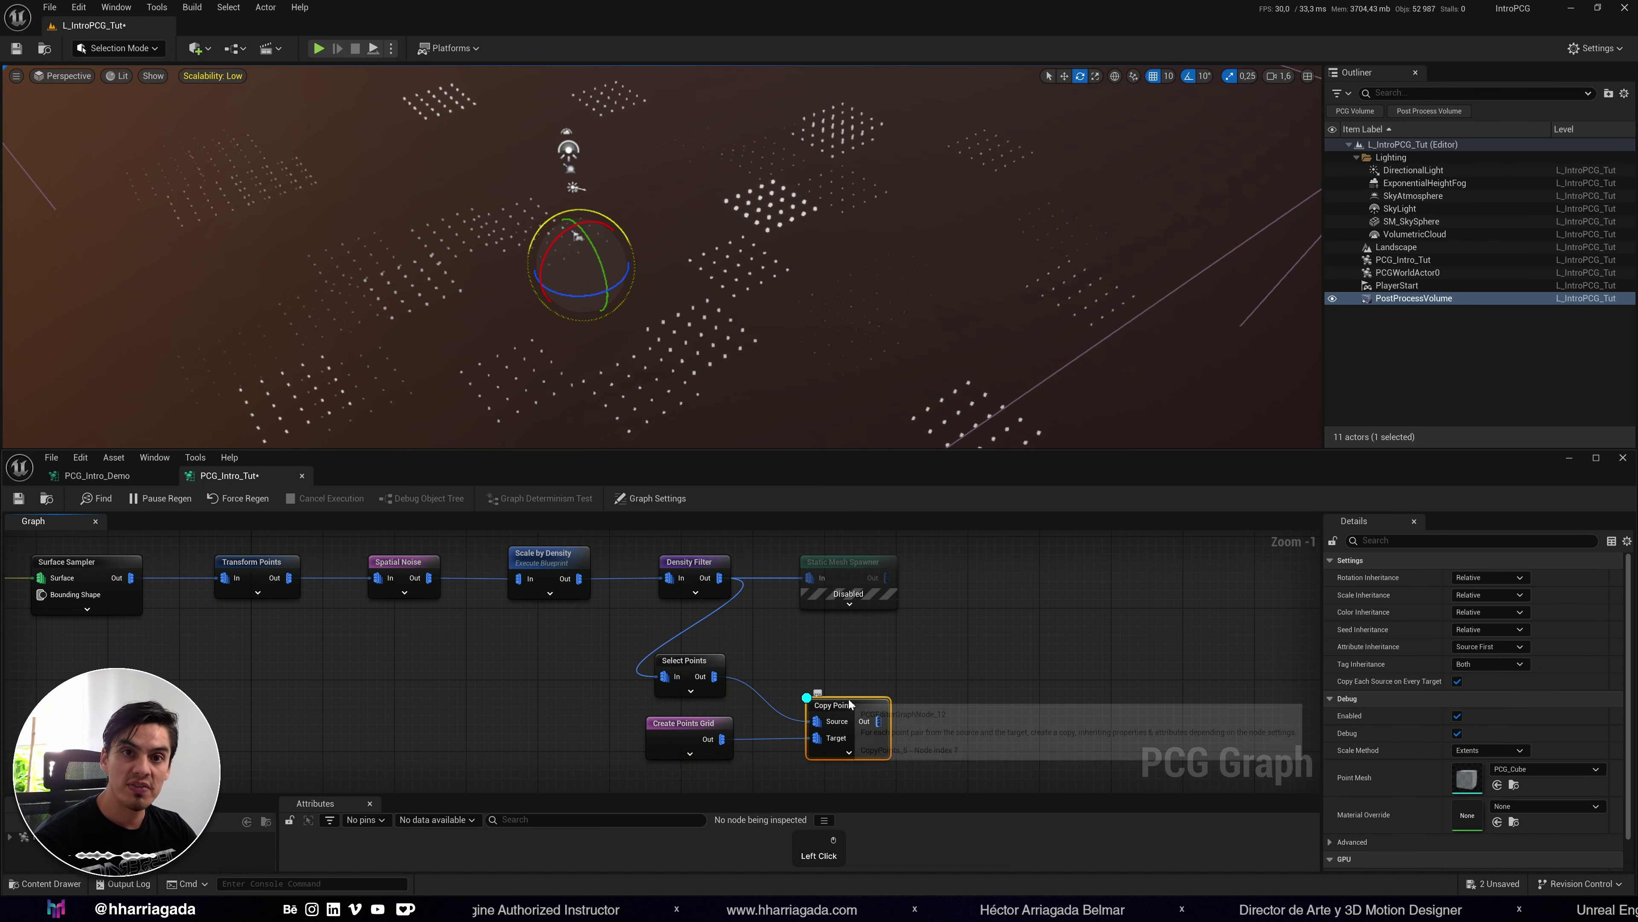
right_drag(835, 286, 757, 322)
key(s)
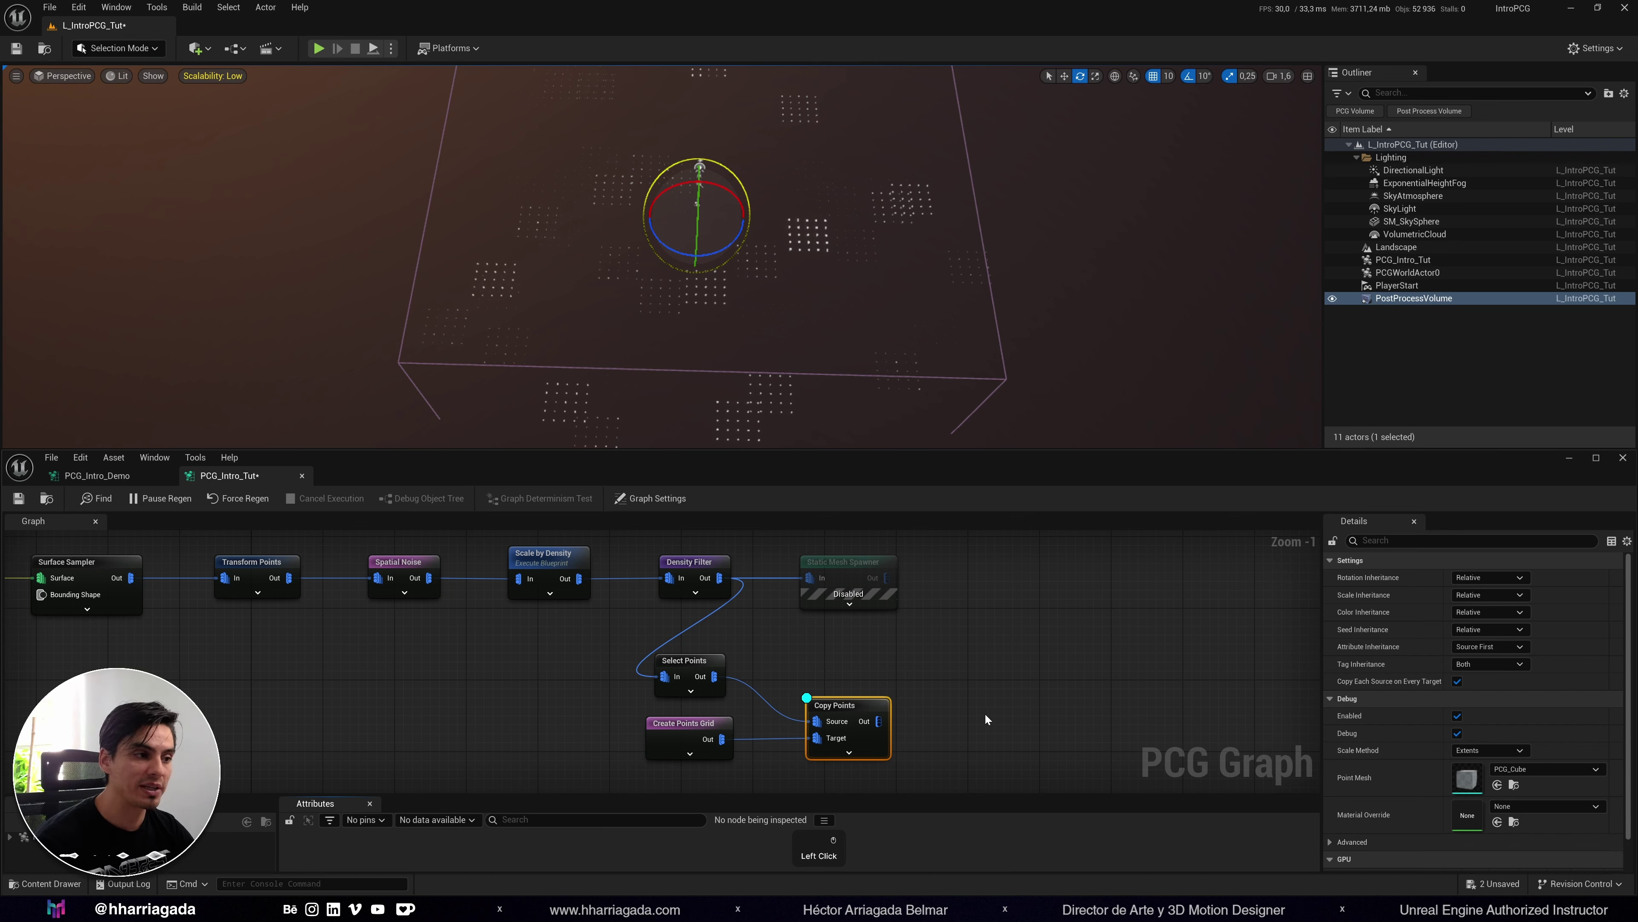
Wrap the main chain from Get Landscape Data to Static Mesh Spawner in a comment box titled "Grass 1".
scroll(984, 713, down, 1)
right_drag(972, 715, 1154, 717)
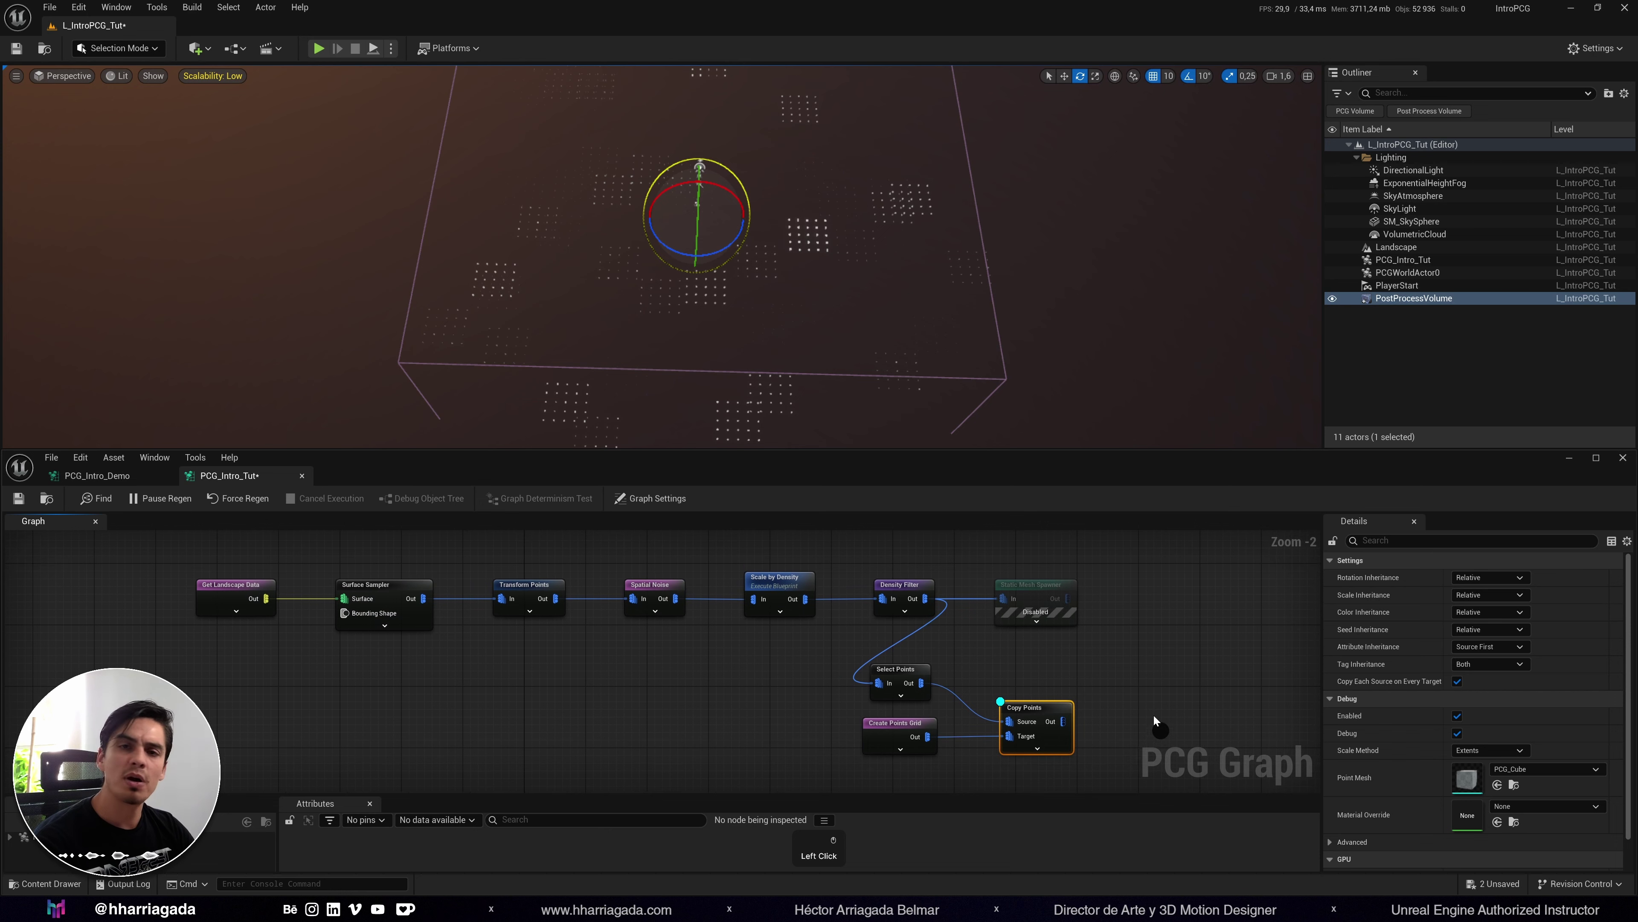
drag(138, 576, 1137, 644)
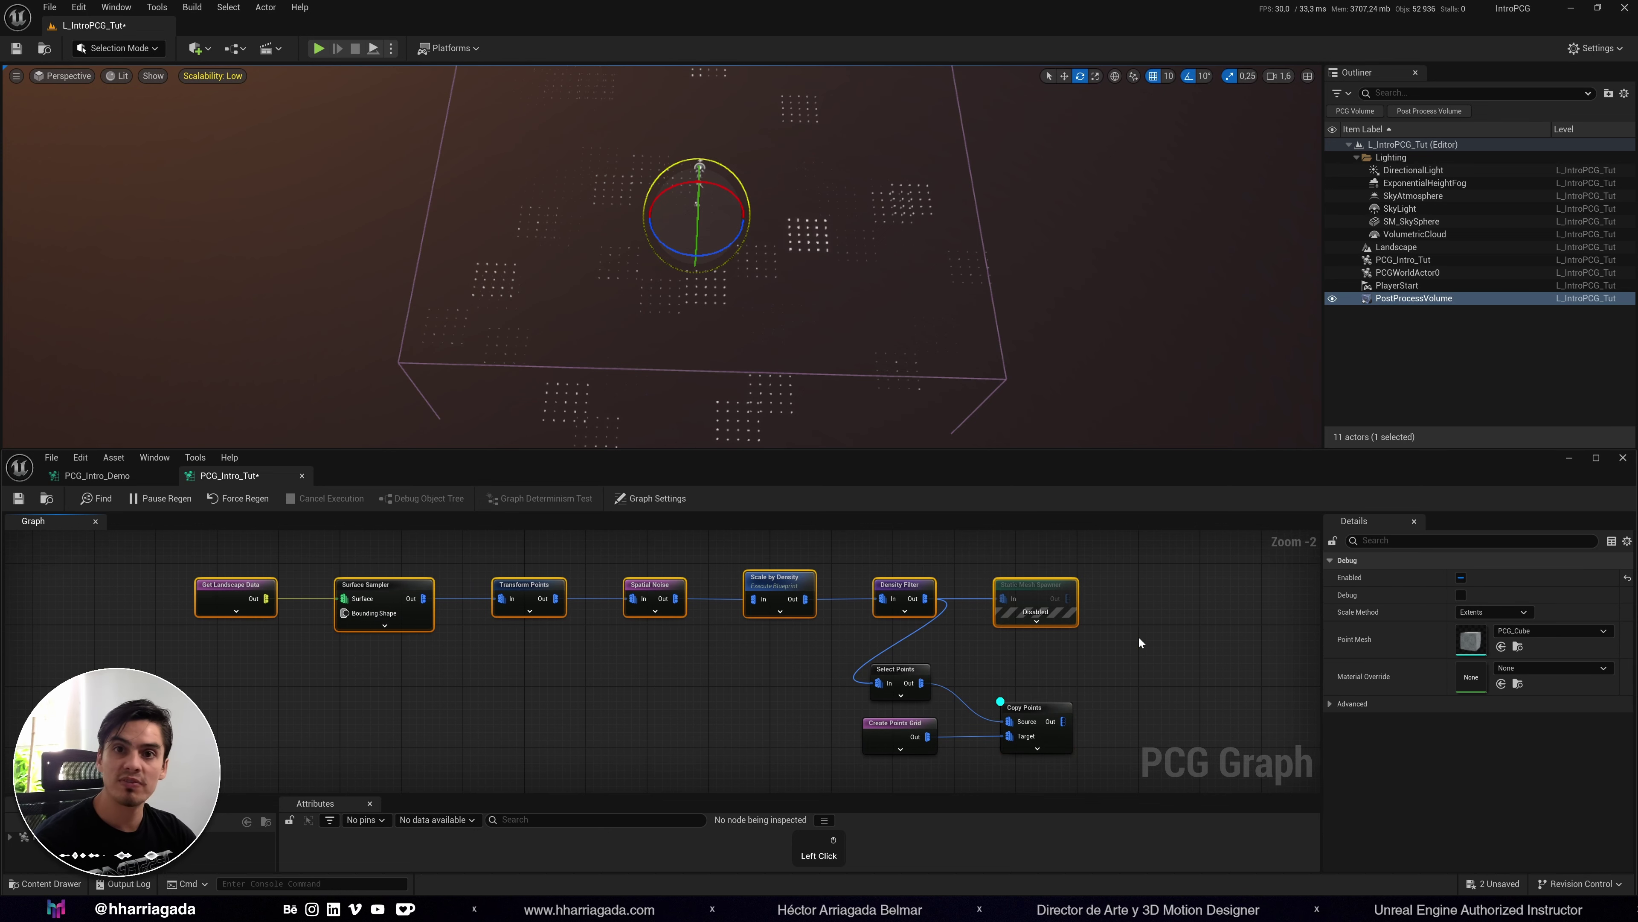
key(c)
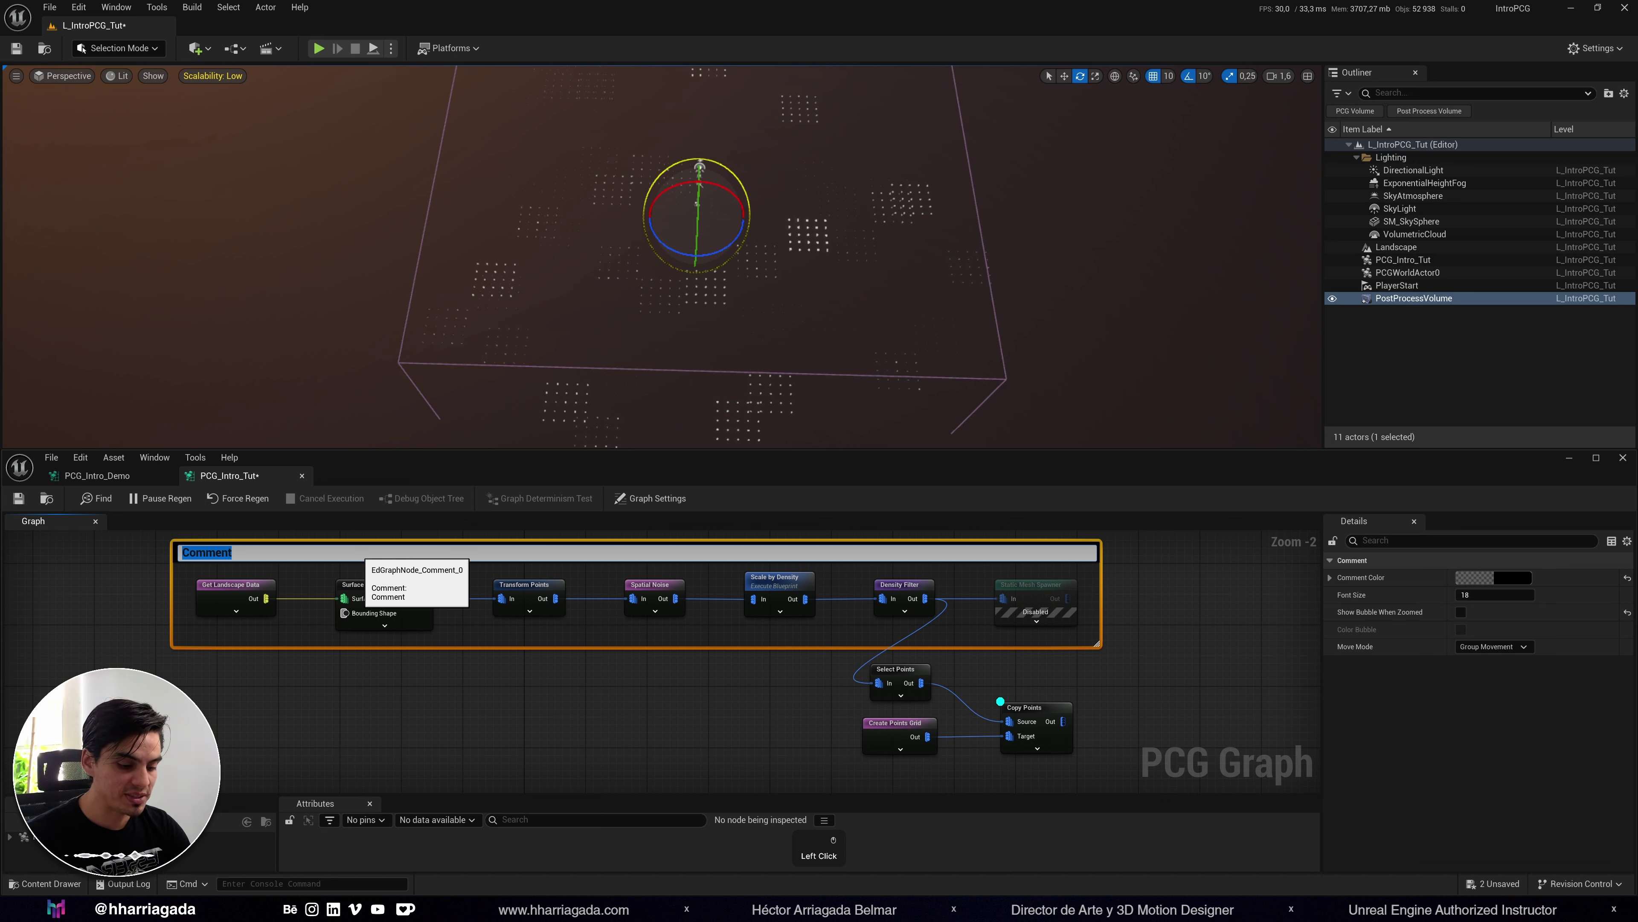
text(Grass)
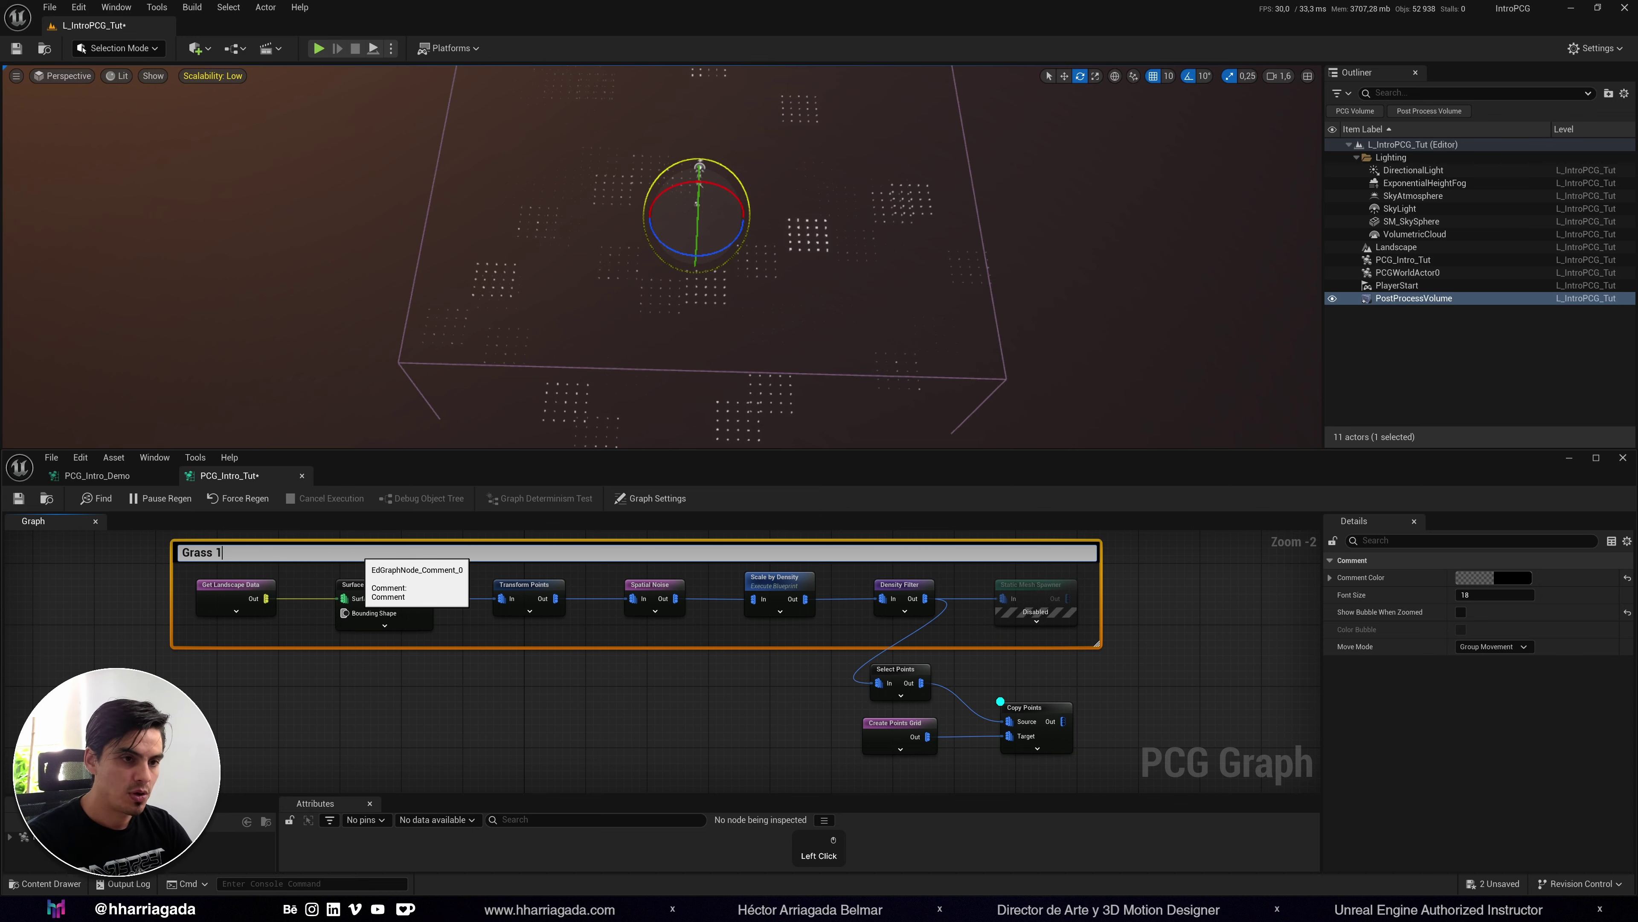
text( 1)
key(Return)
click(272, 690)
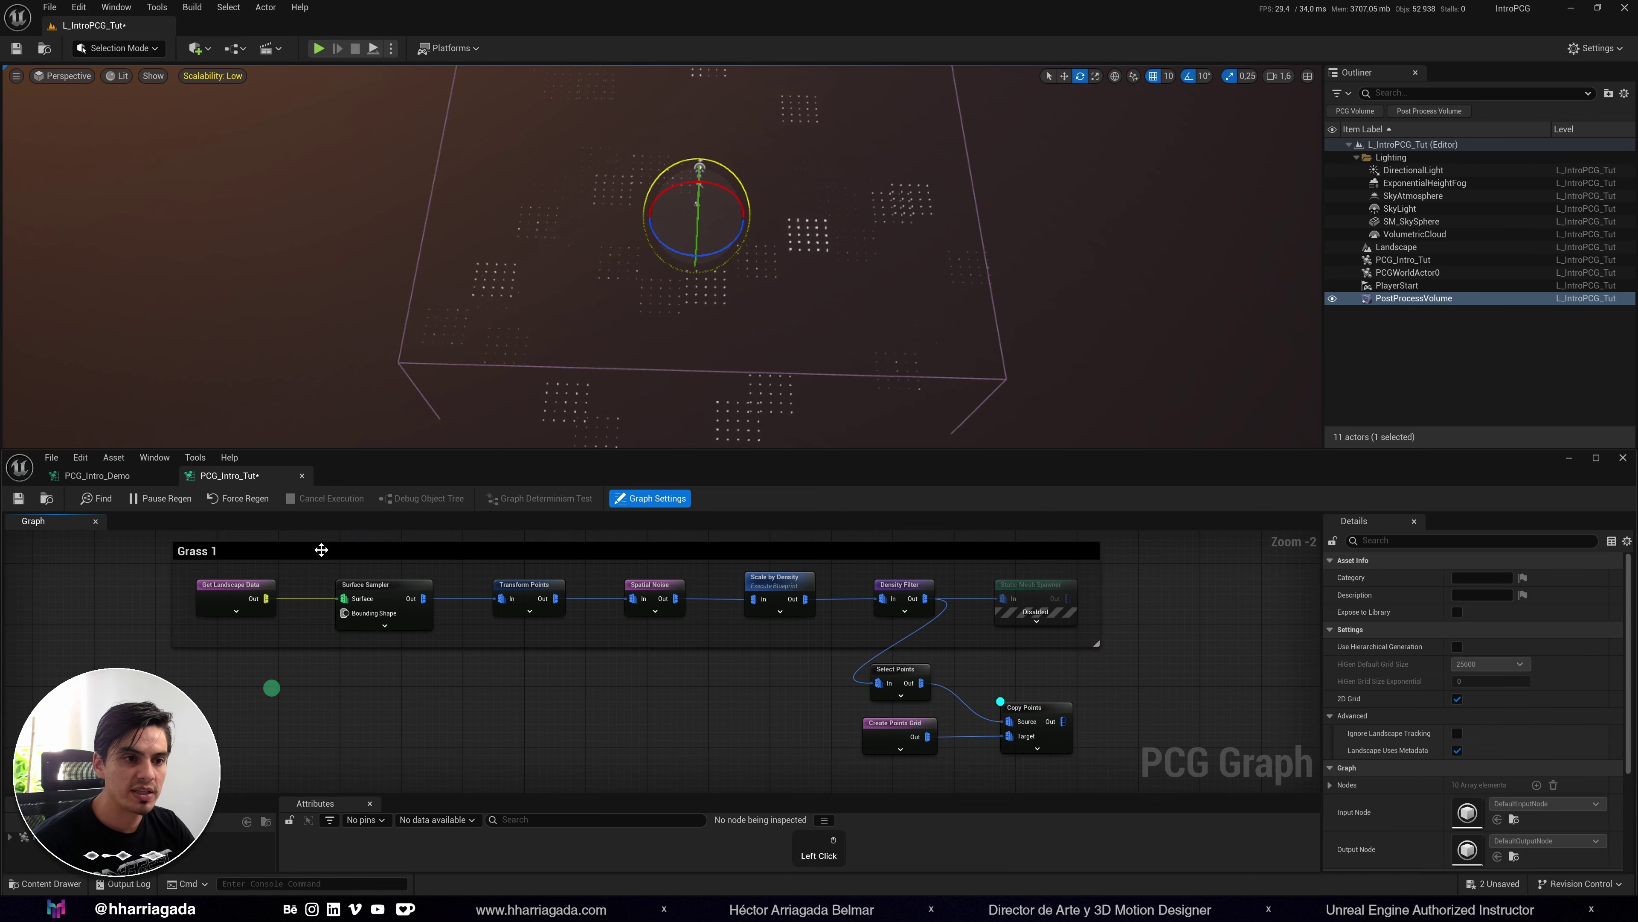
Set the Comment Color of the "Grass 1" comment box to green.
click(322, 549)
click(1522, 578)
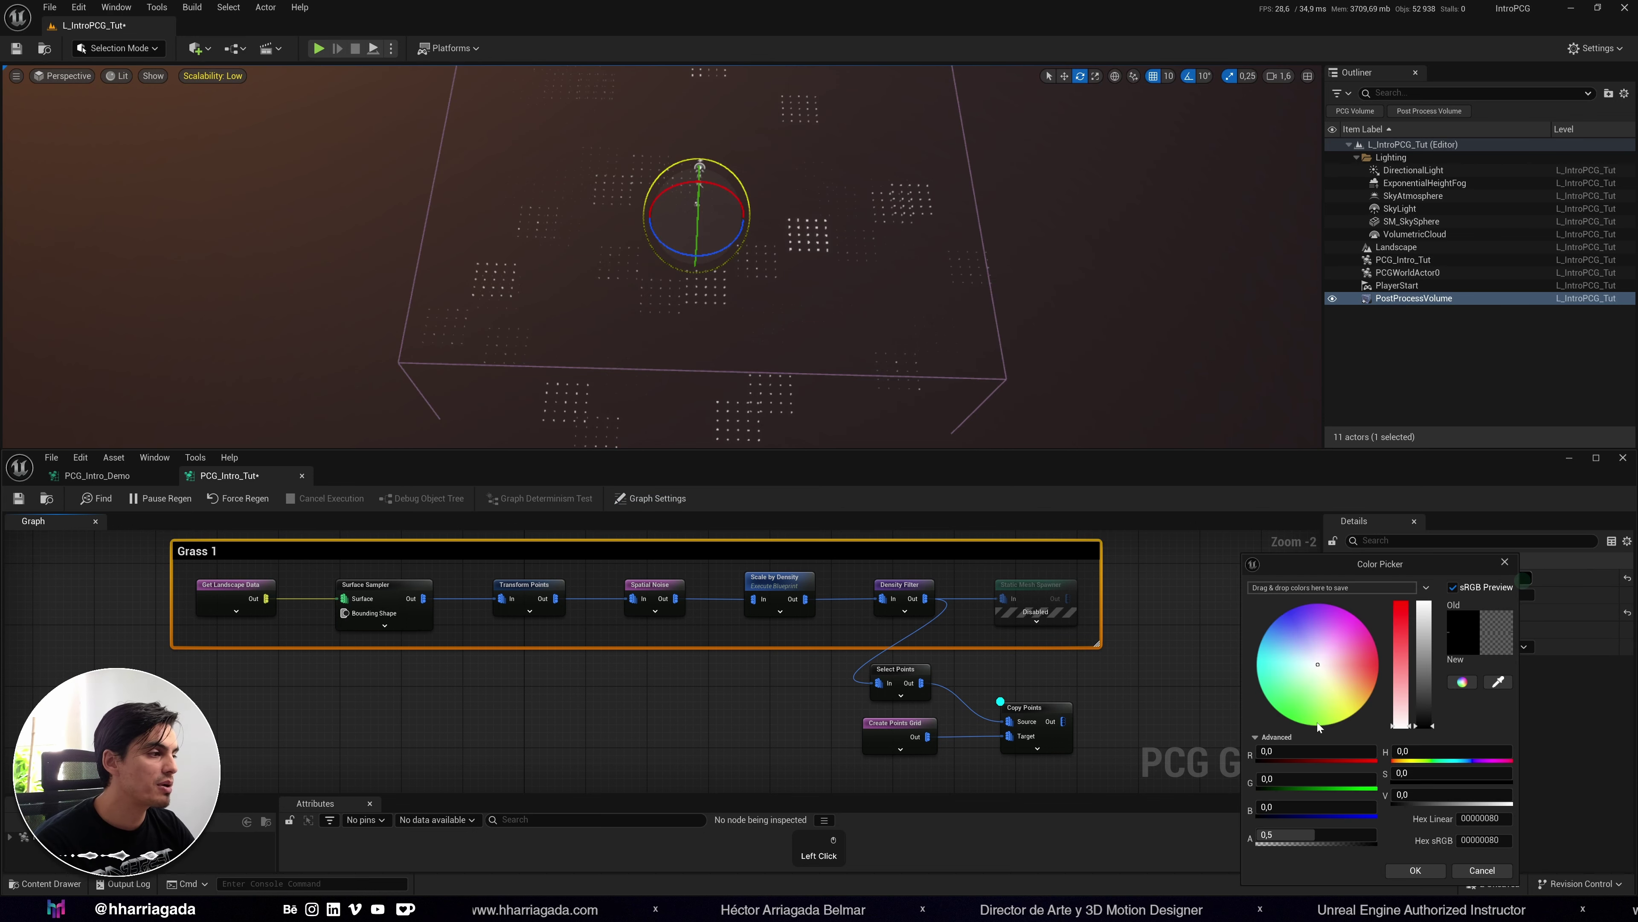
click(1272, 705)
Shift the Select Points, Create Points Grid and Copy Points nodes down and wrap them in a comment box titled "Grass 2".
drag(677, 636, 993, 745)
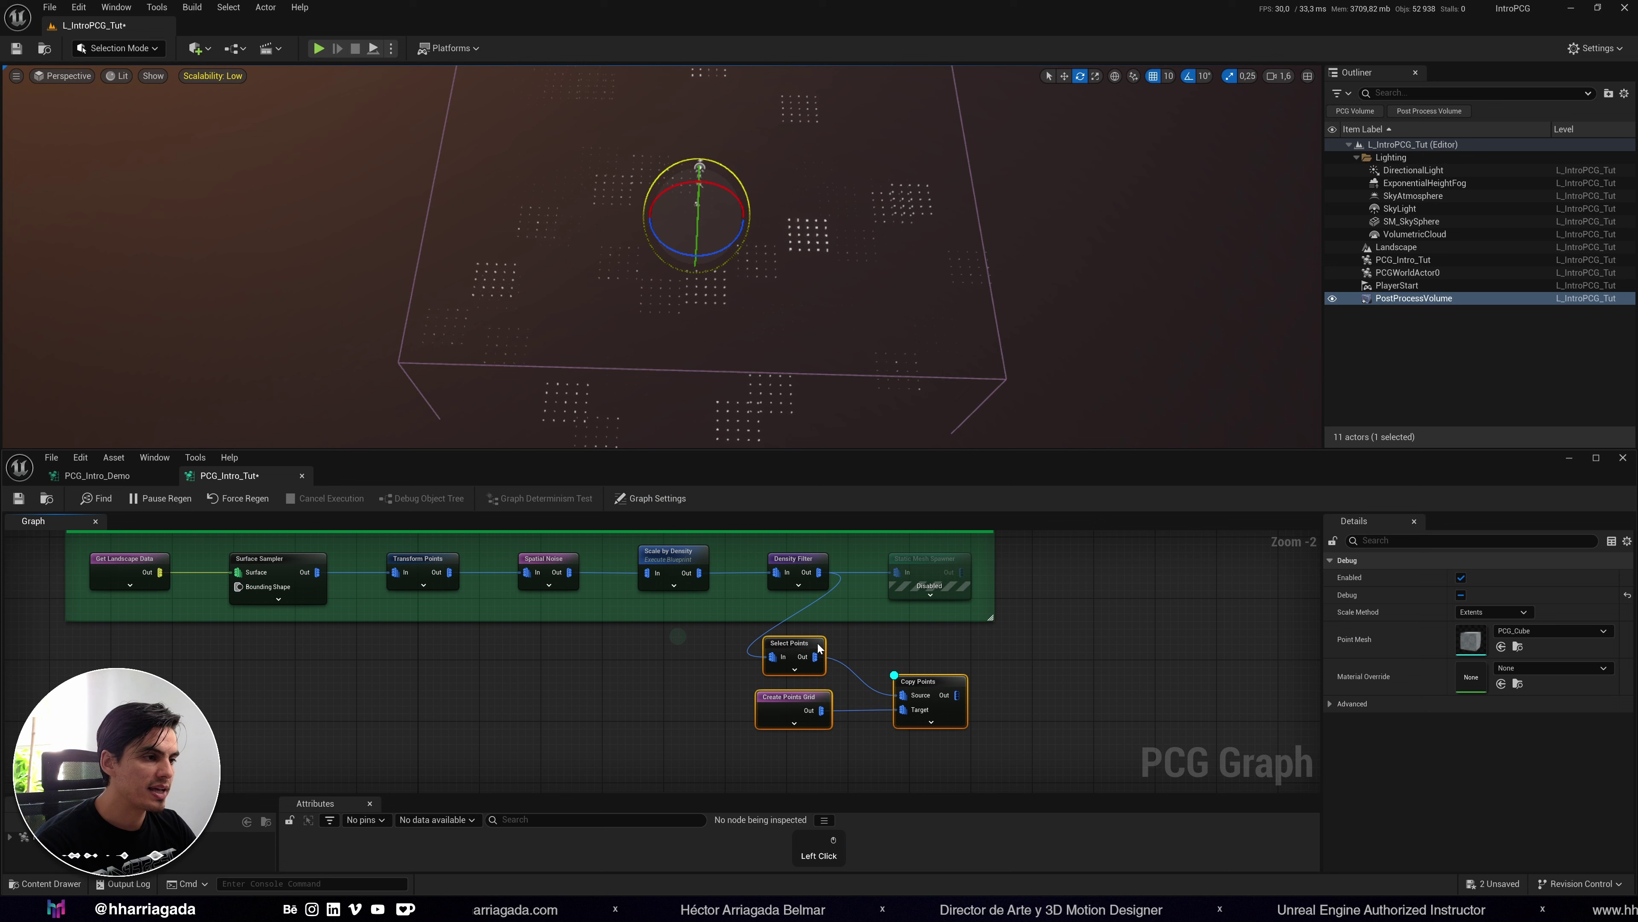
drag(818, 647, 820, 670)
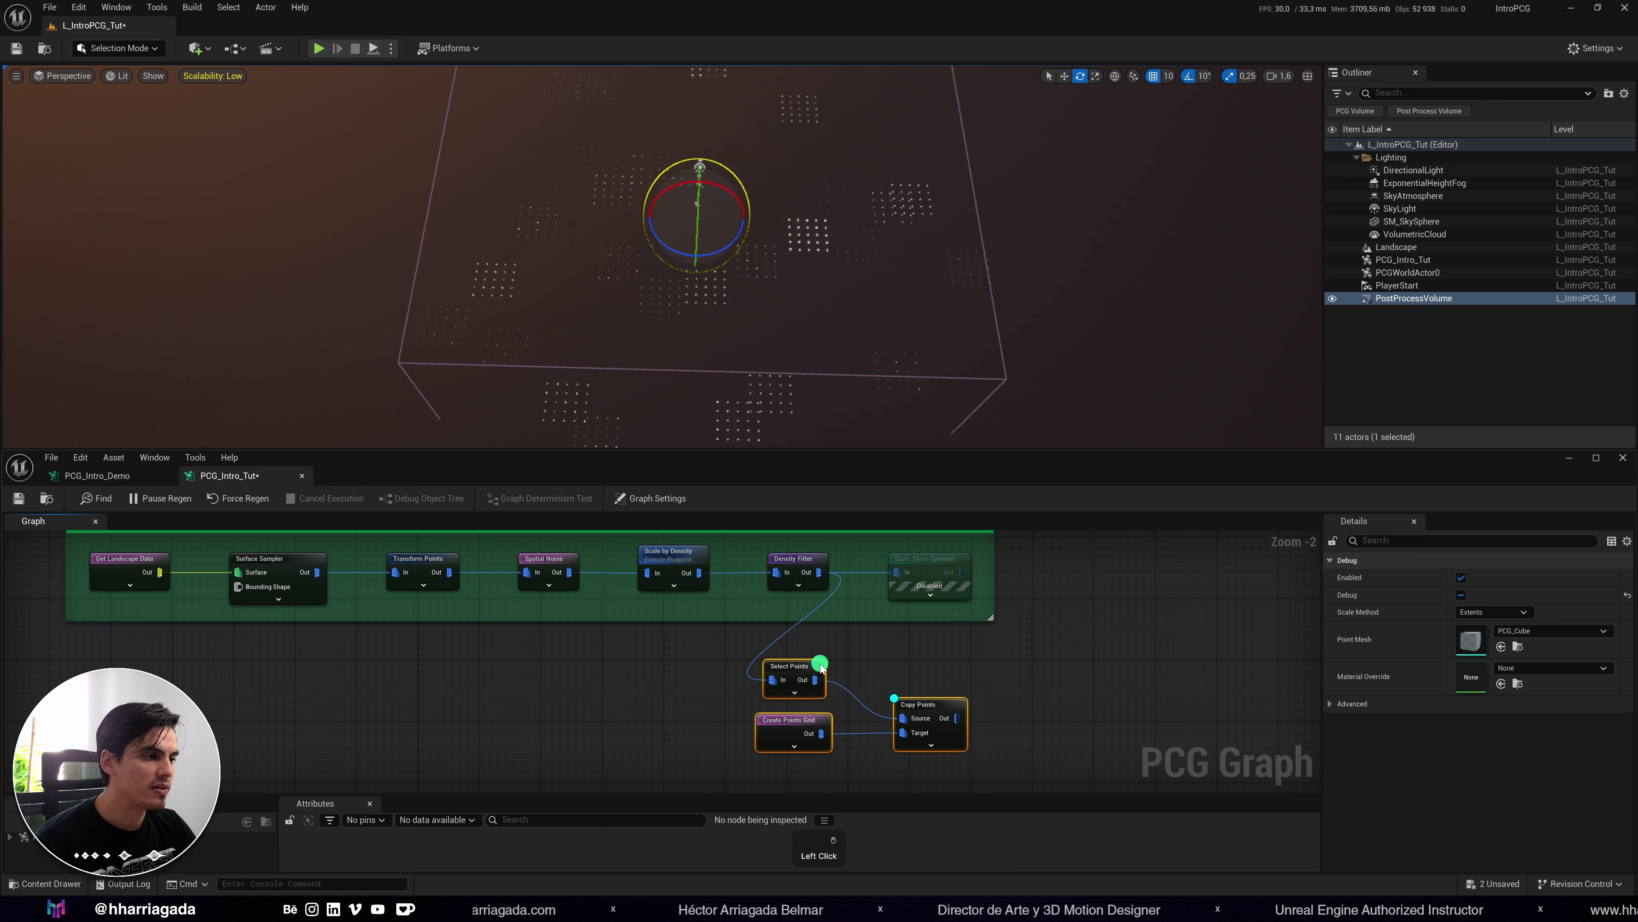
text(cG)
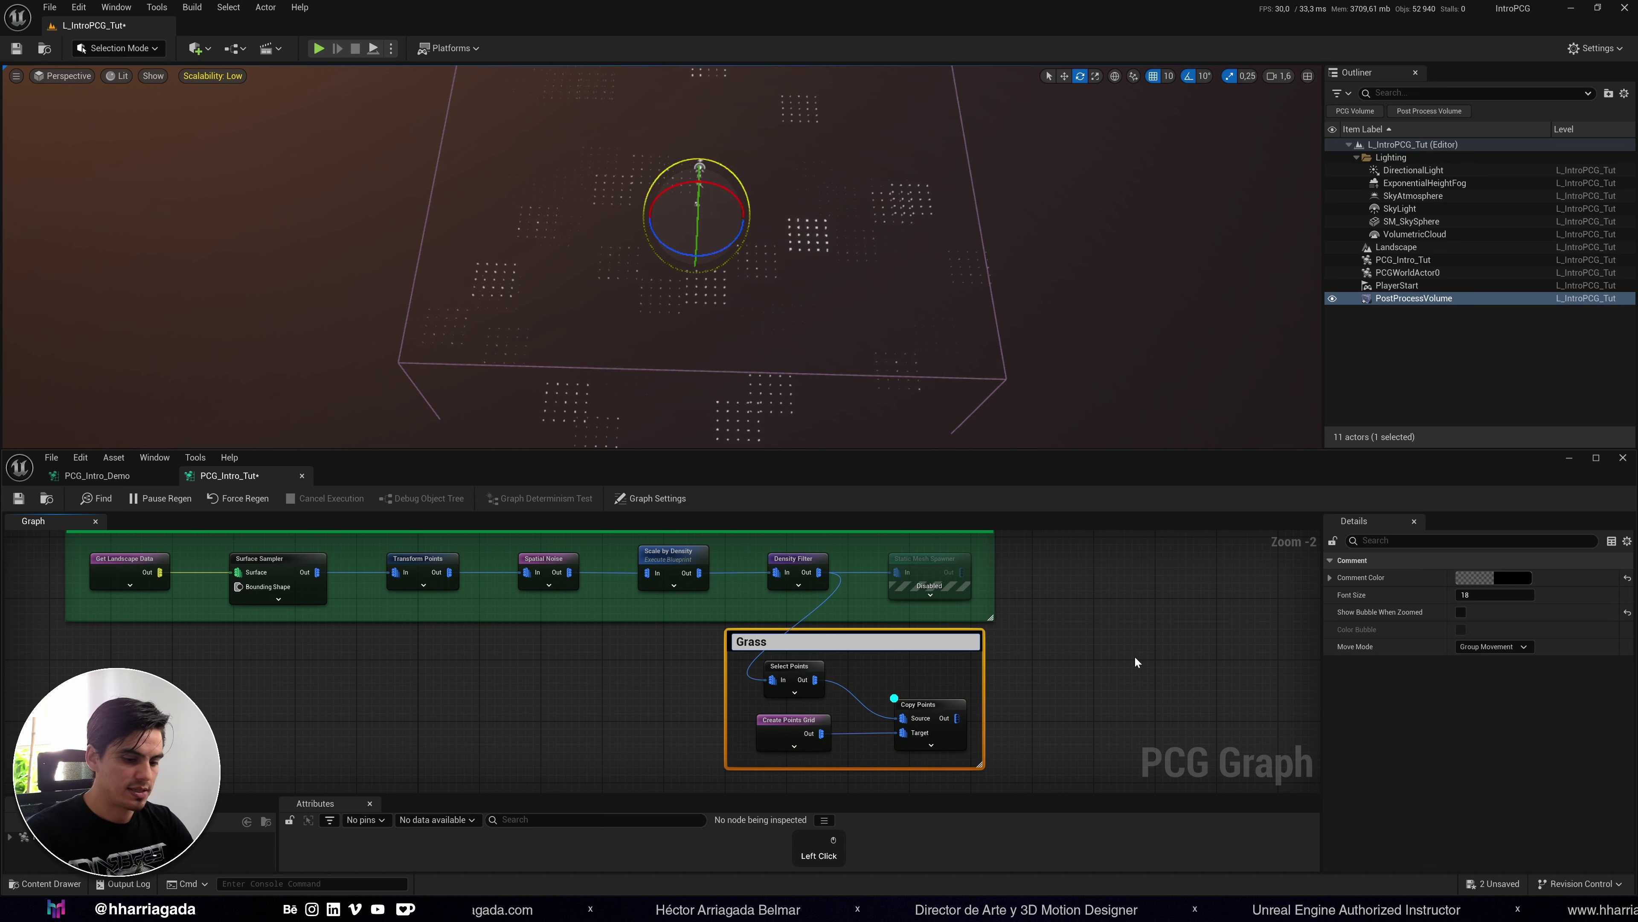
key(Return)
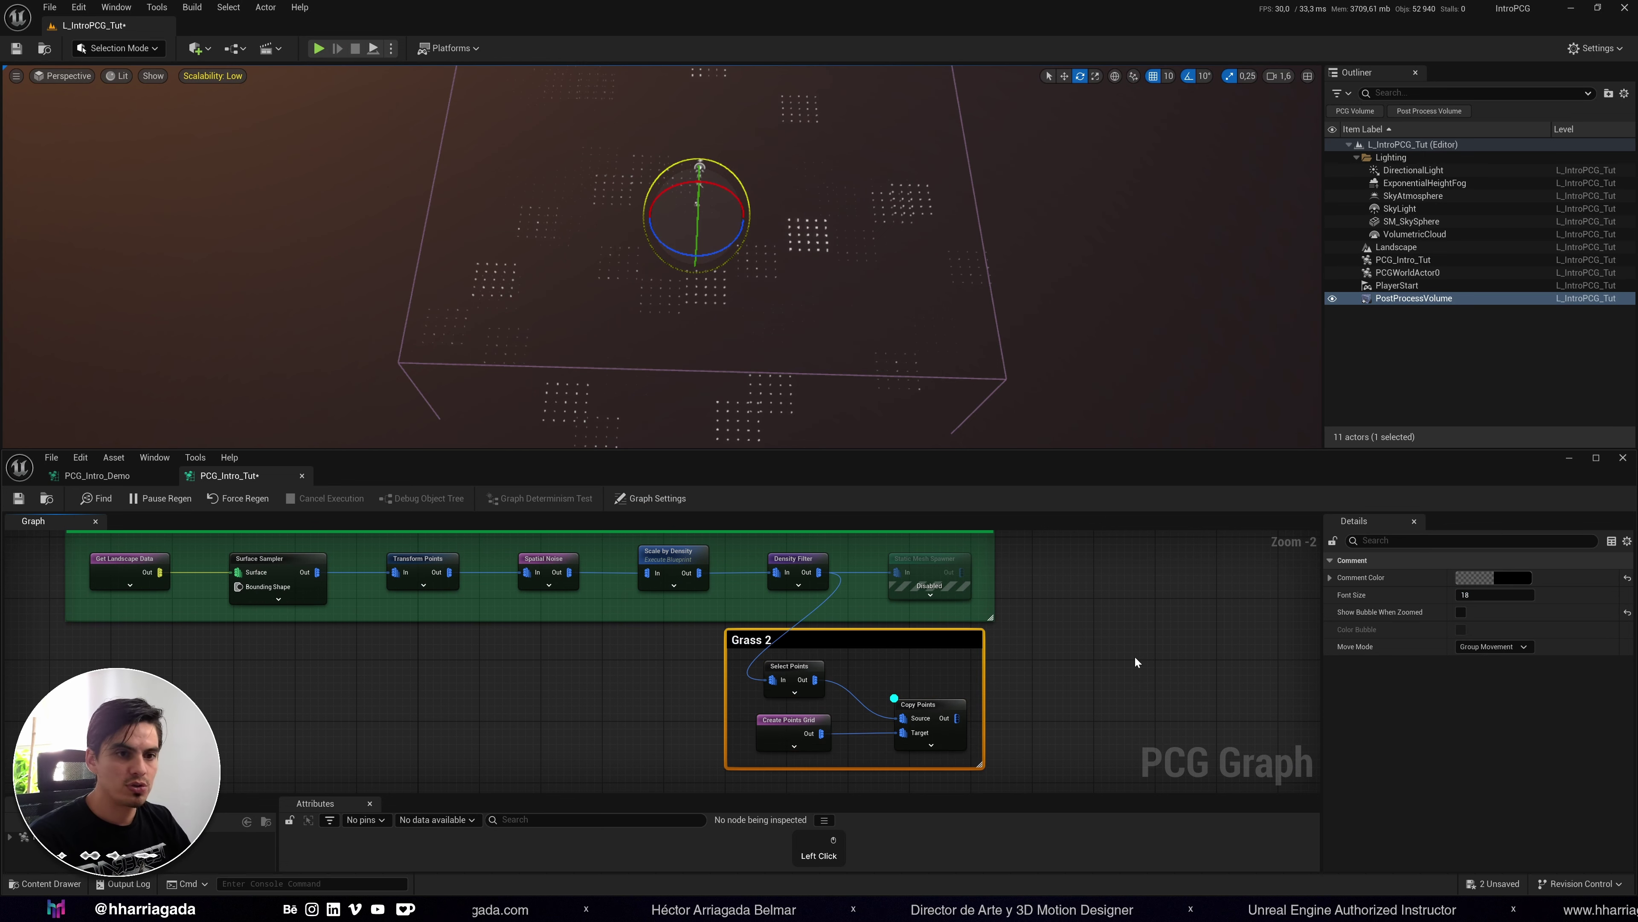
click(1138, 726)
Re-enable the disabled Static Mesh Spawner node in the "Grass 1" group and view its meshes alongside the copied debug points.
right_drag(1137, 721, 1008, 658)
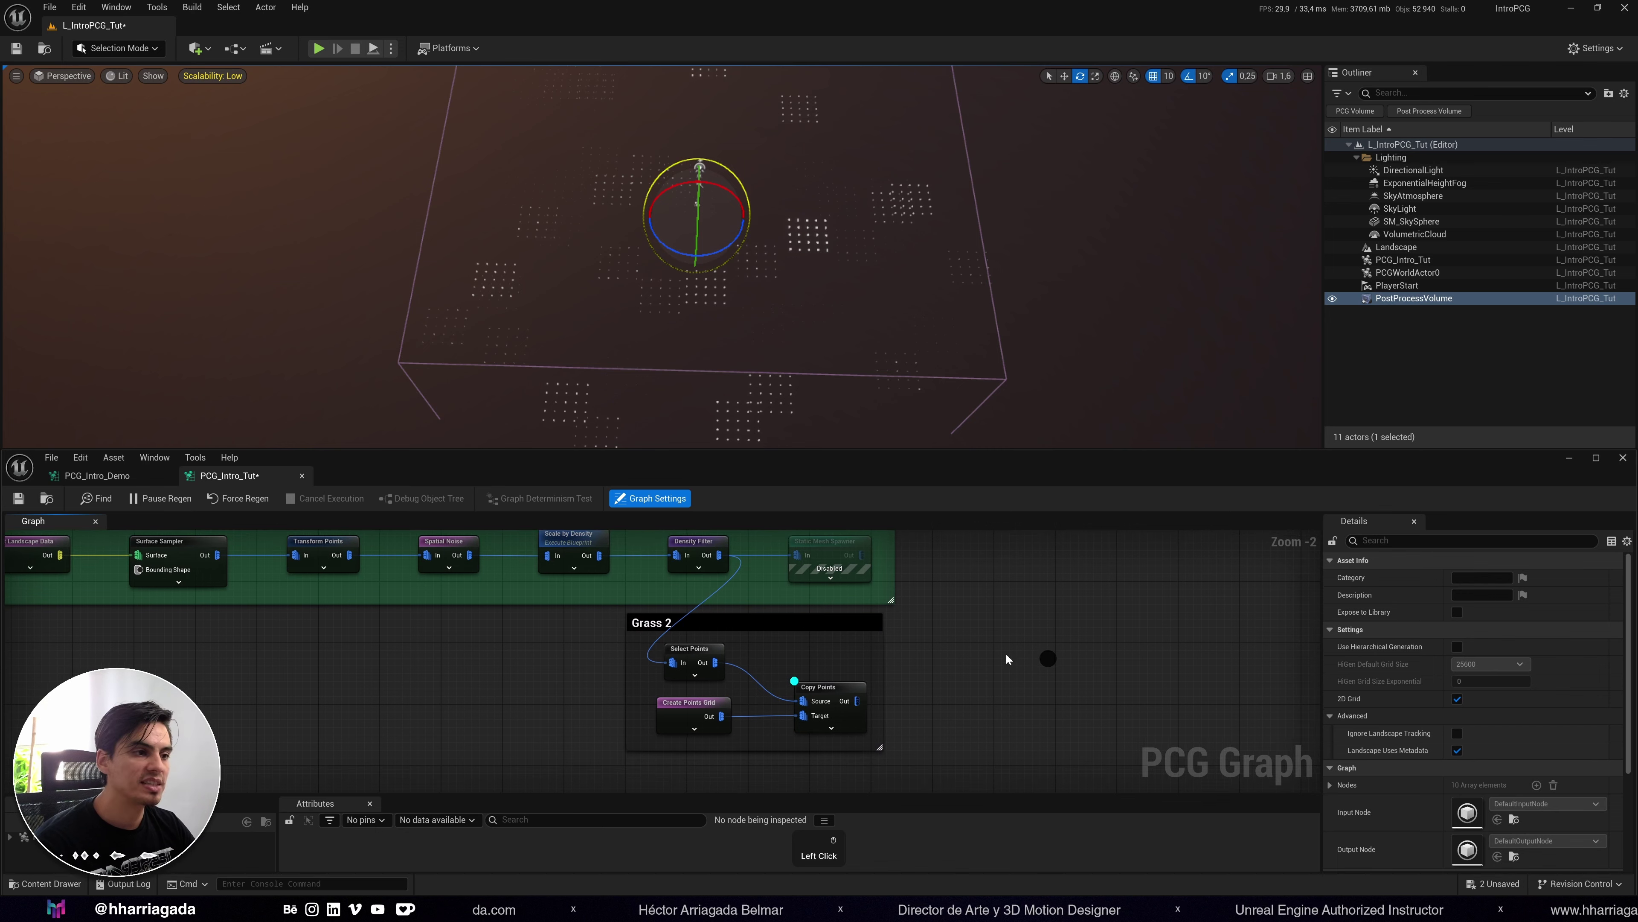
scroll(745, 672, up, 2)
right_drag(745, 672, 553, 628)
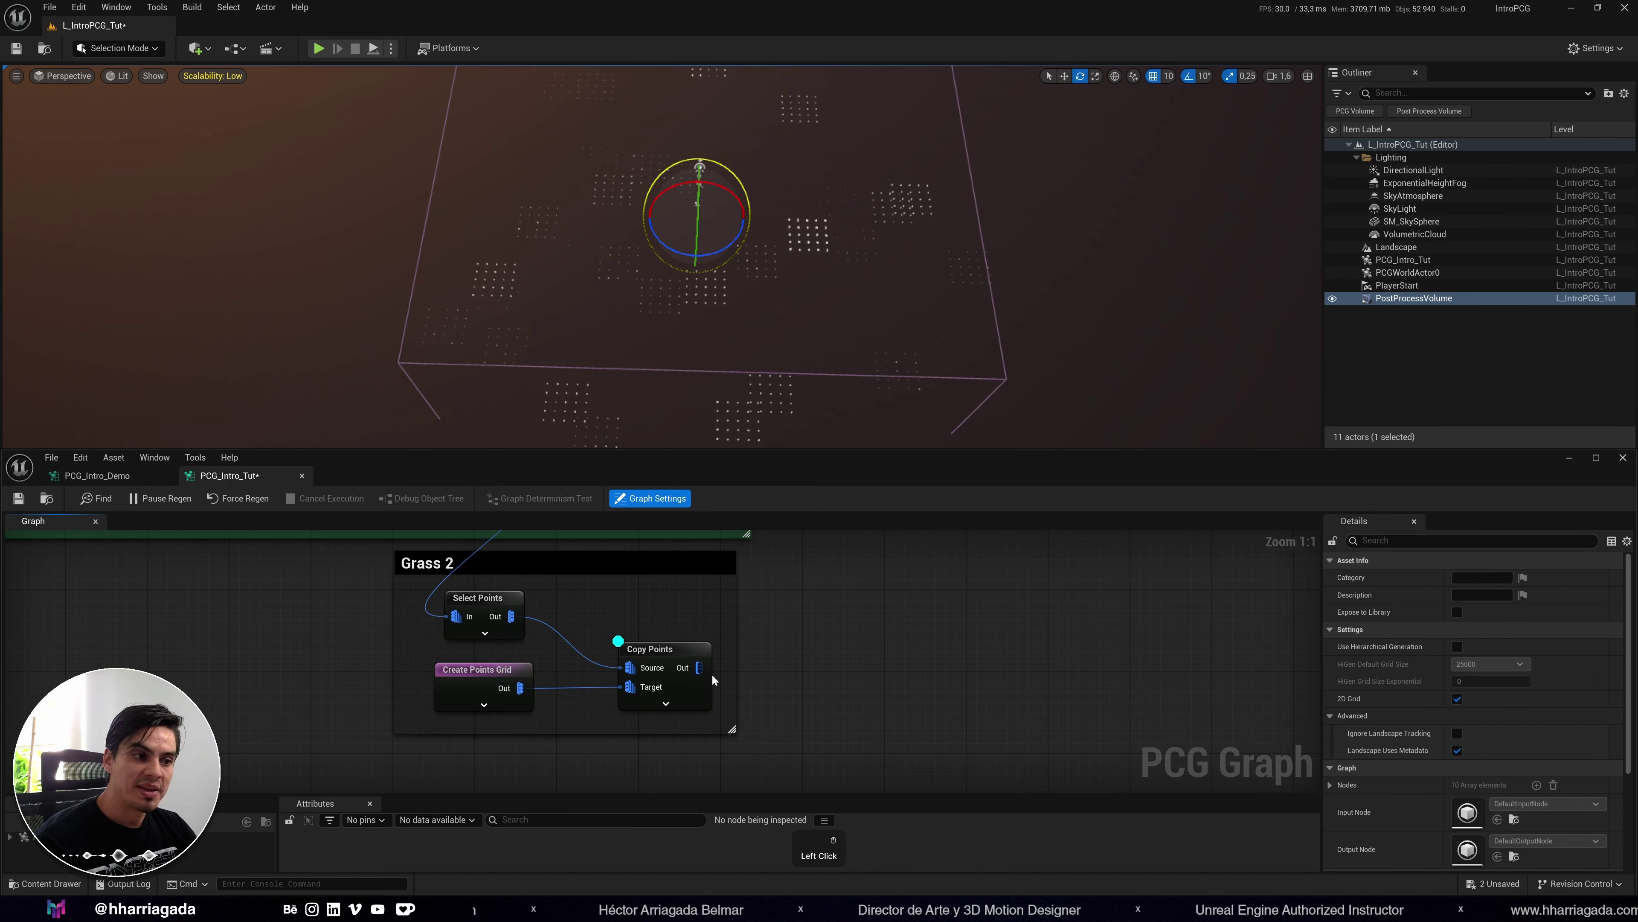
right_drag(922, 623, 925, 676)
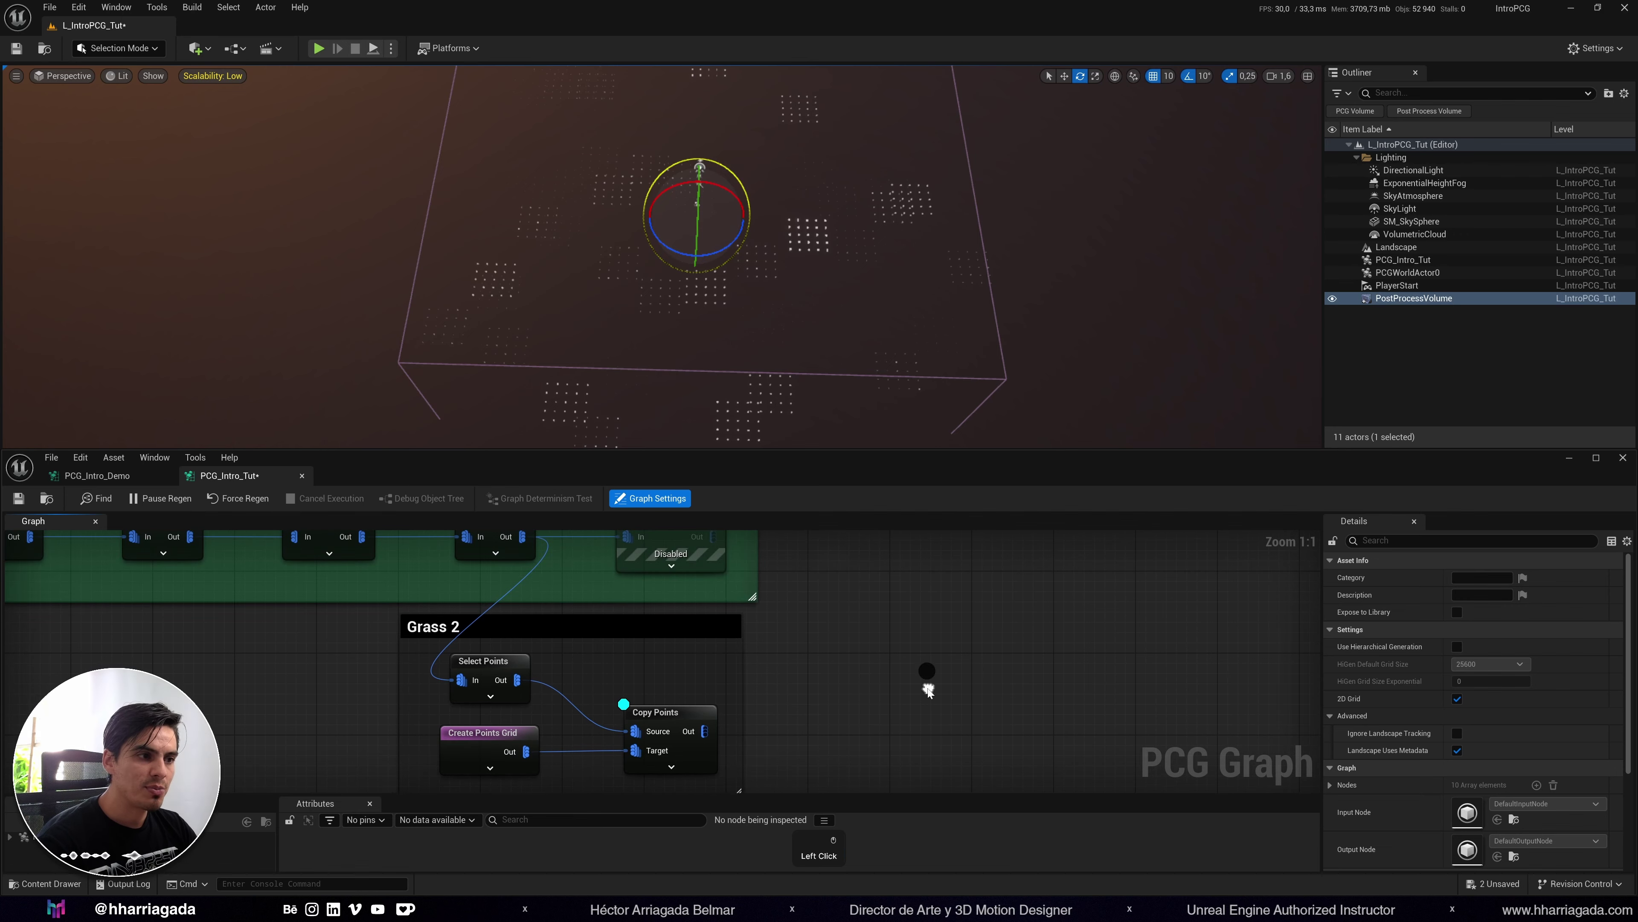
click(707, 564)
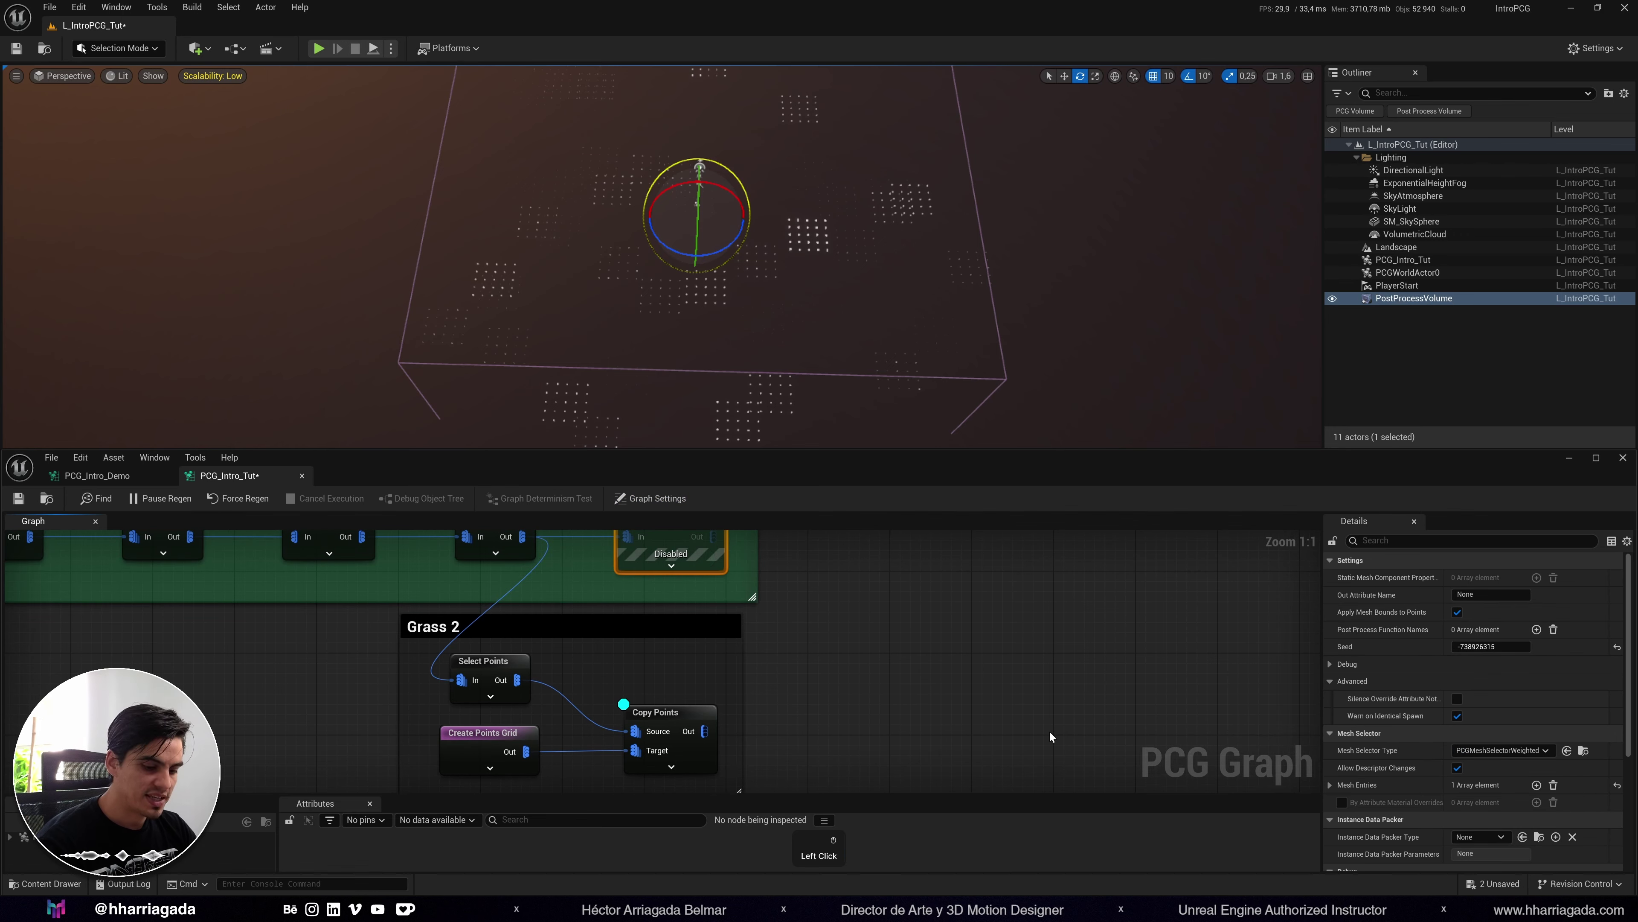
key(e)
click(1041, 739)
click(658, 710)
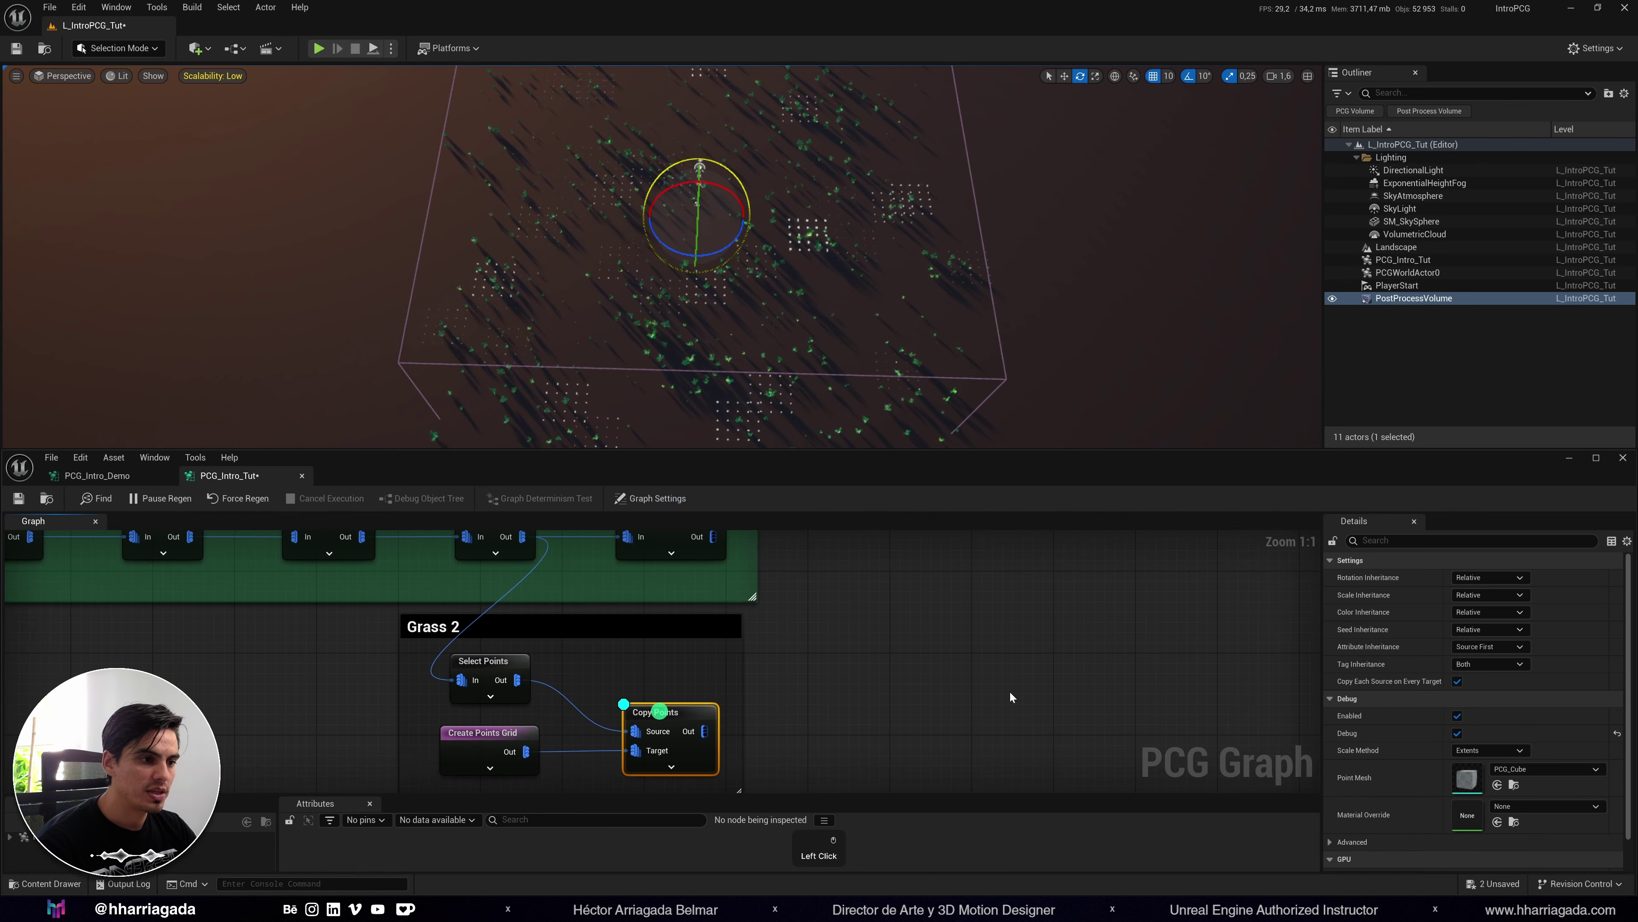
right_drag(935, 336, 795, 306)
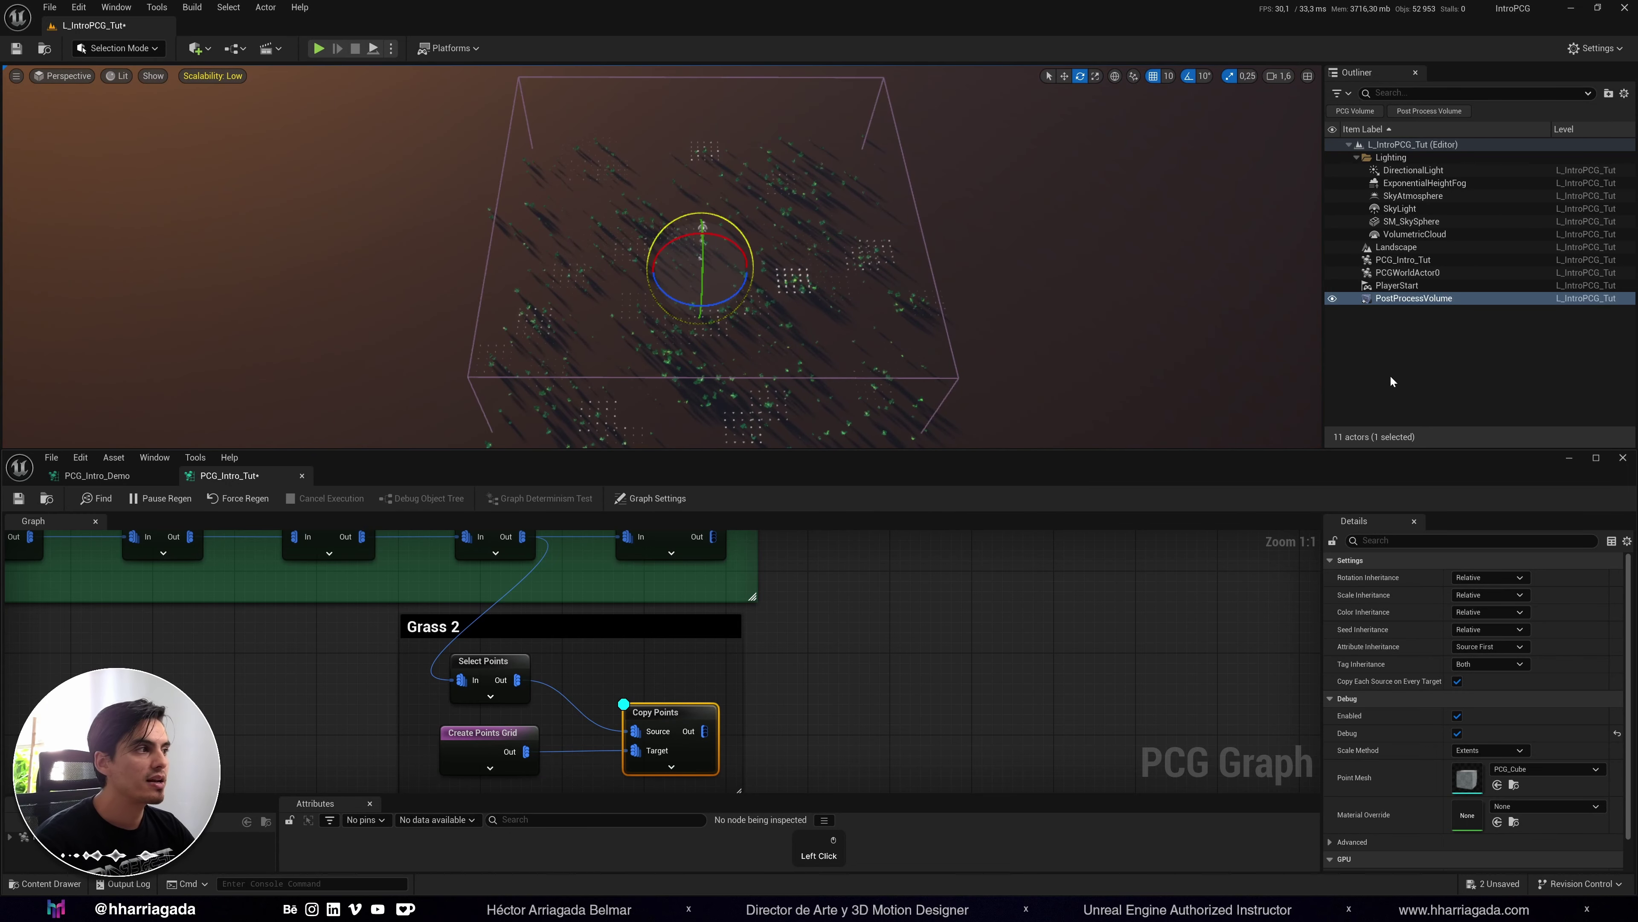
click(1390, 378)
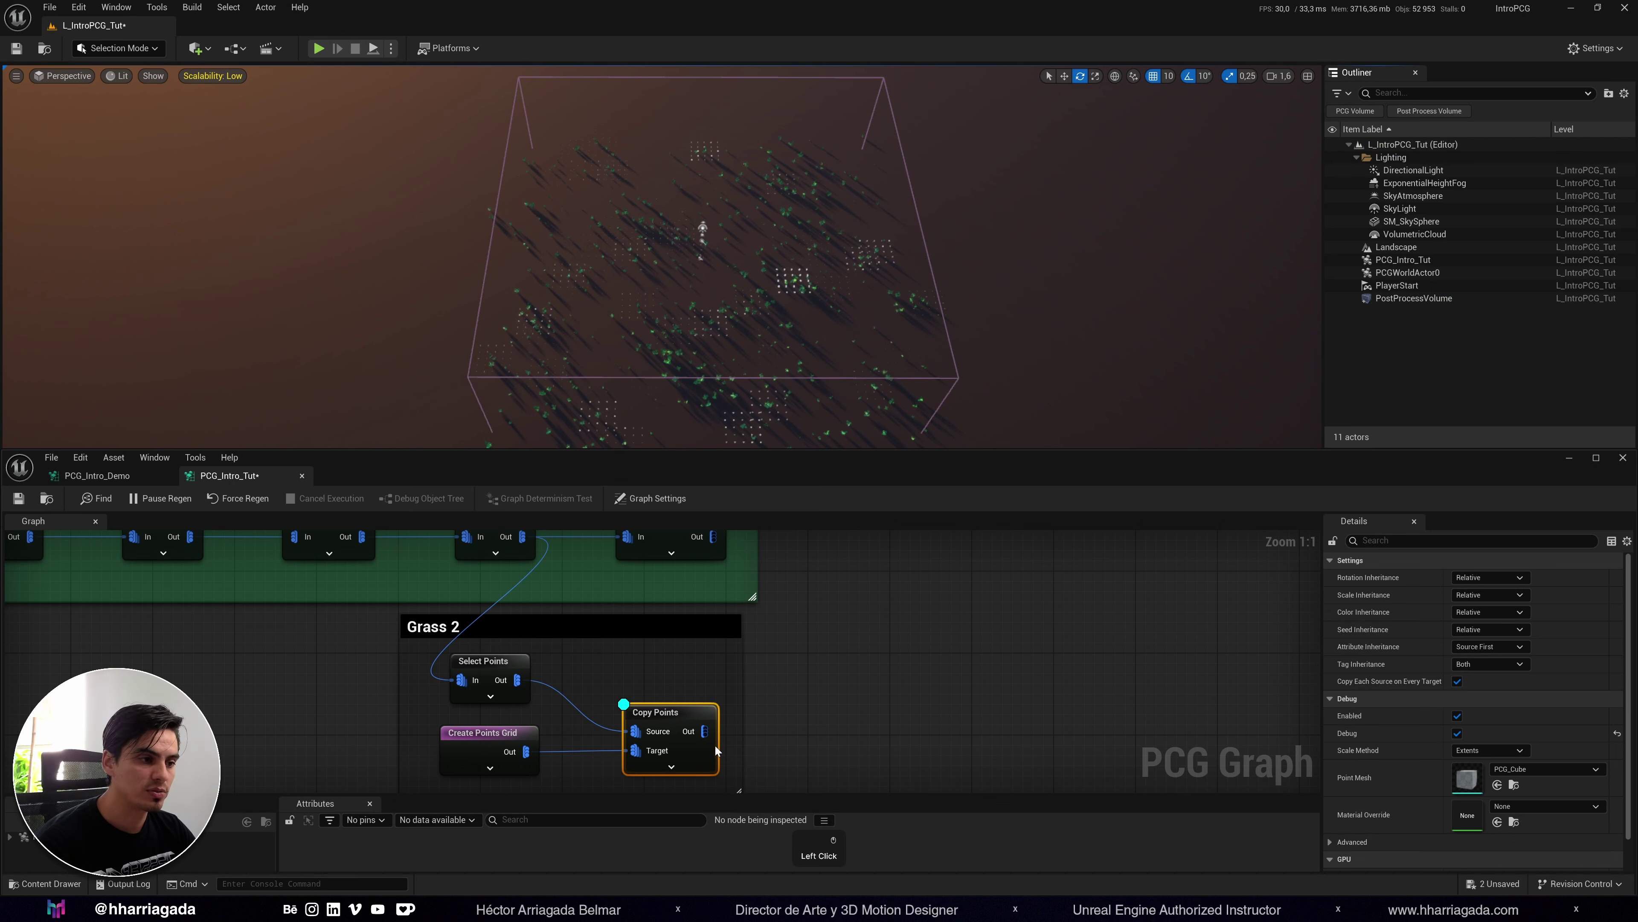
Add a Transform Points node fed by the Copy Points output.
drag(703, 732, 852, 730)
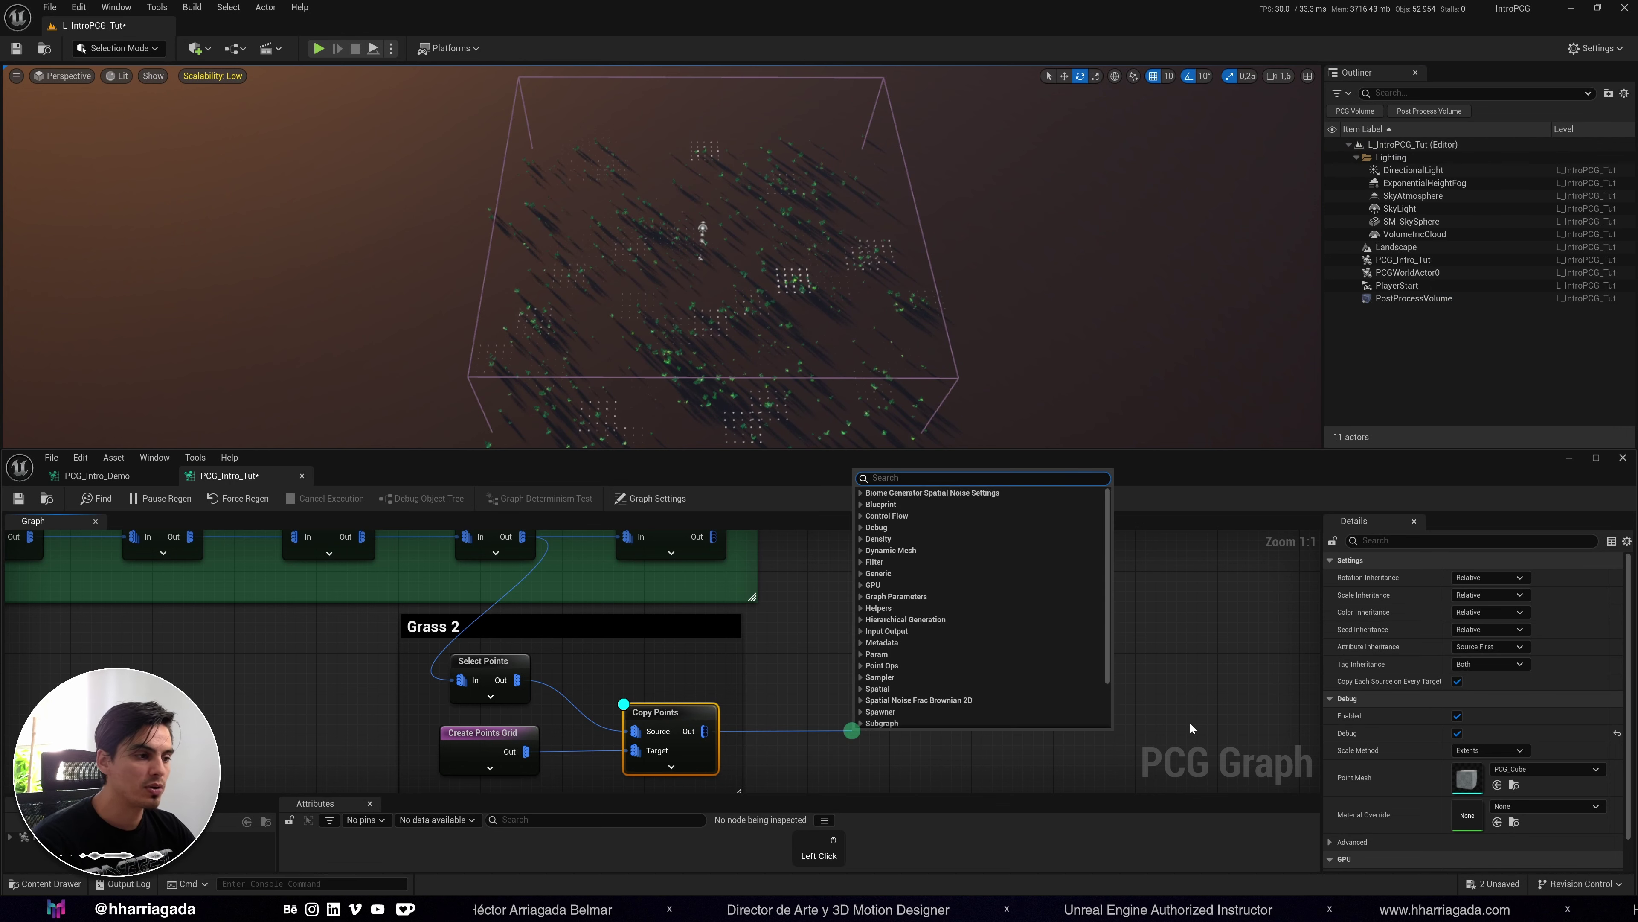
text(trans)
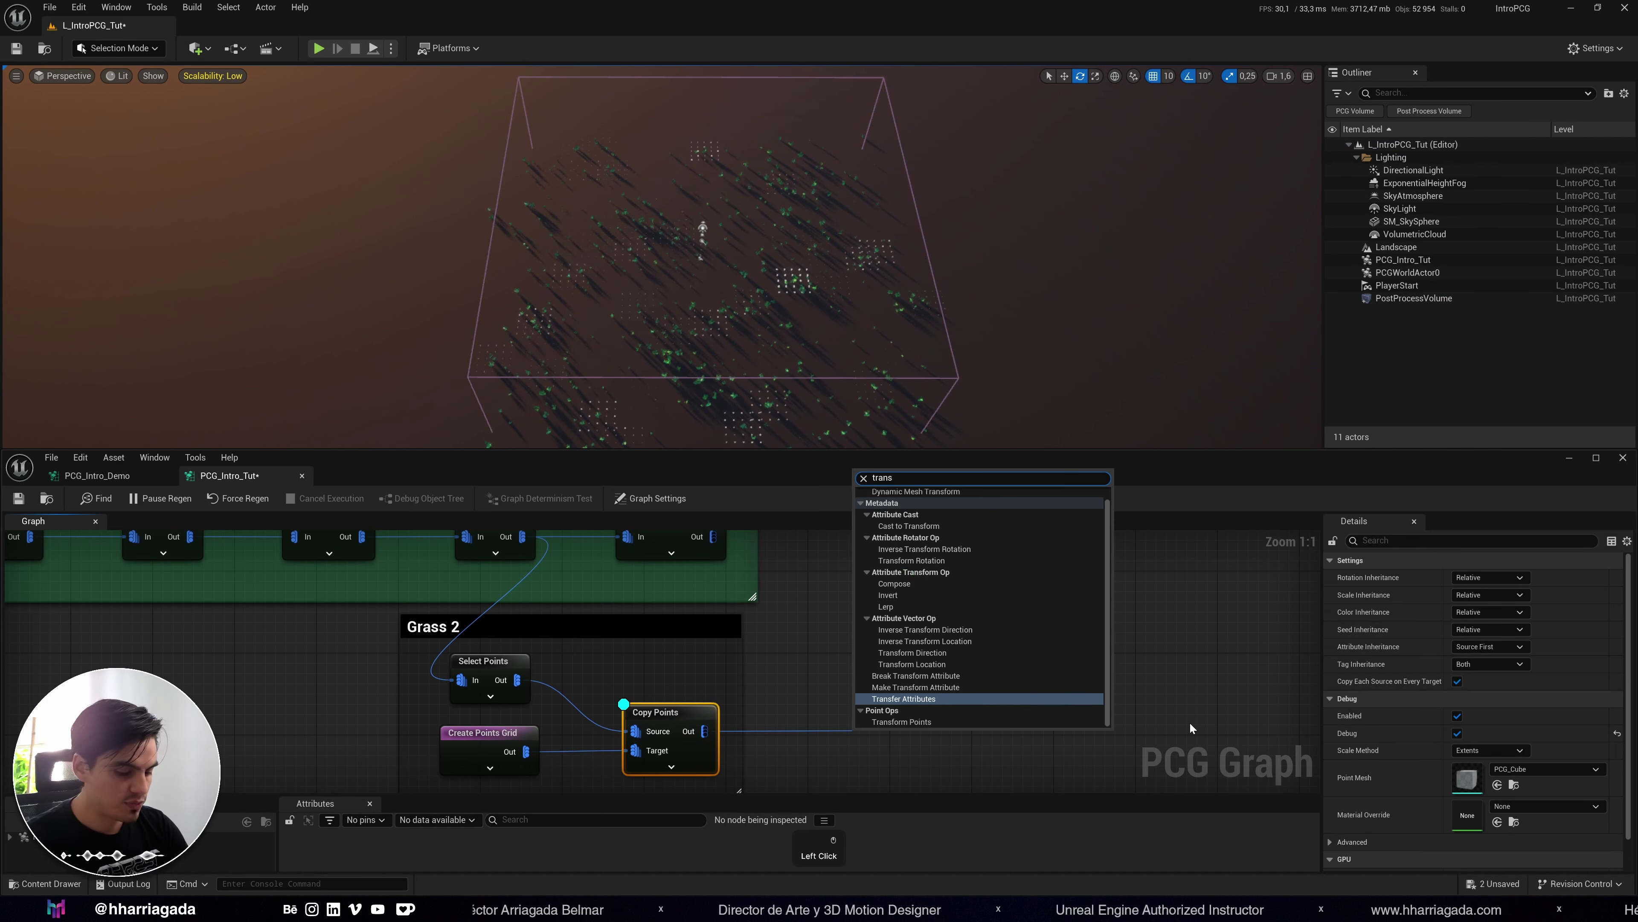
text( pon)
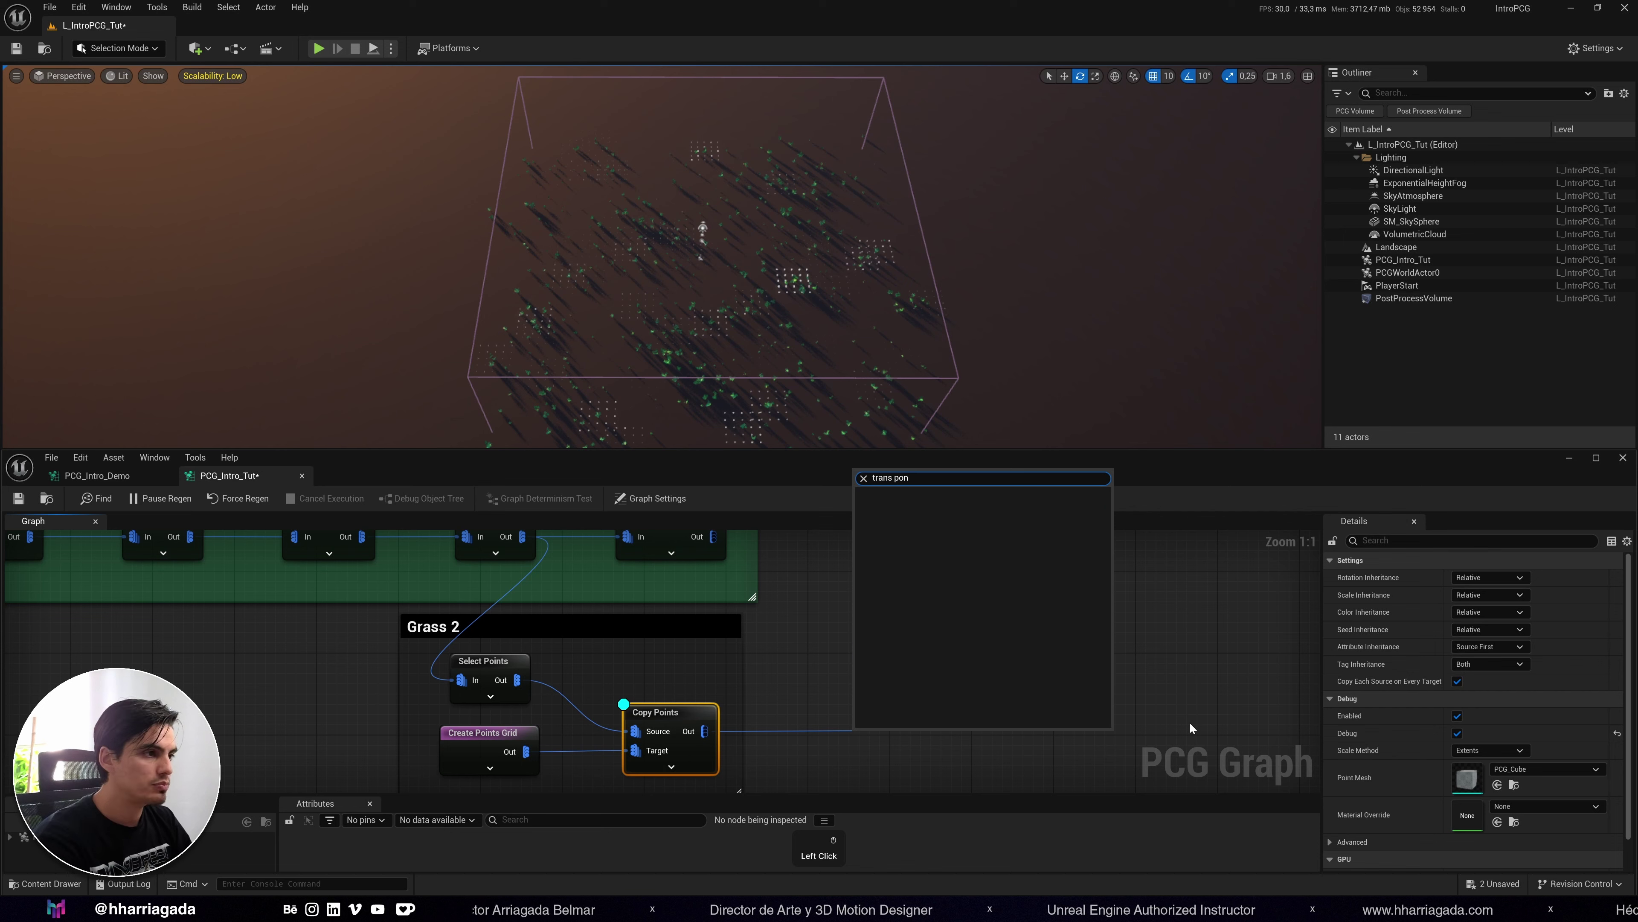
key(BackSpace)
key(Return)
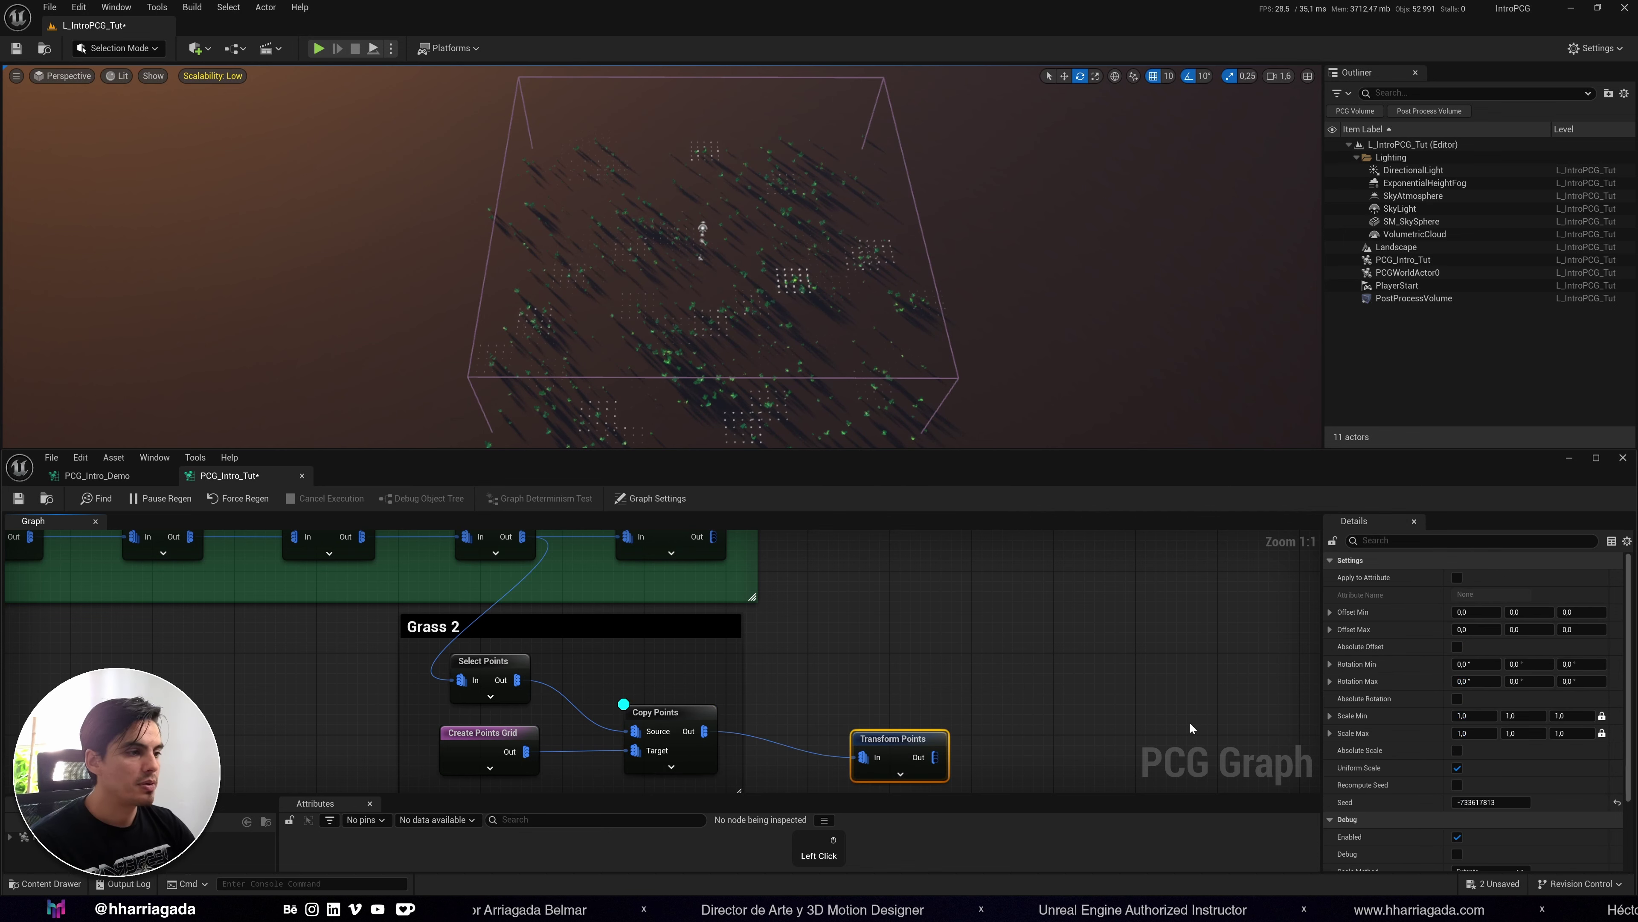
Place the Transform Points node beside Copy Points and set its X and Y Offset Min to -250 and Offset Max to 250.
drag(900, 740, 826, 713)
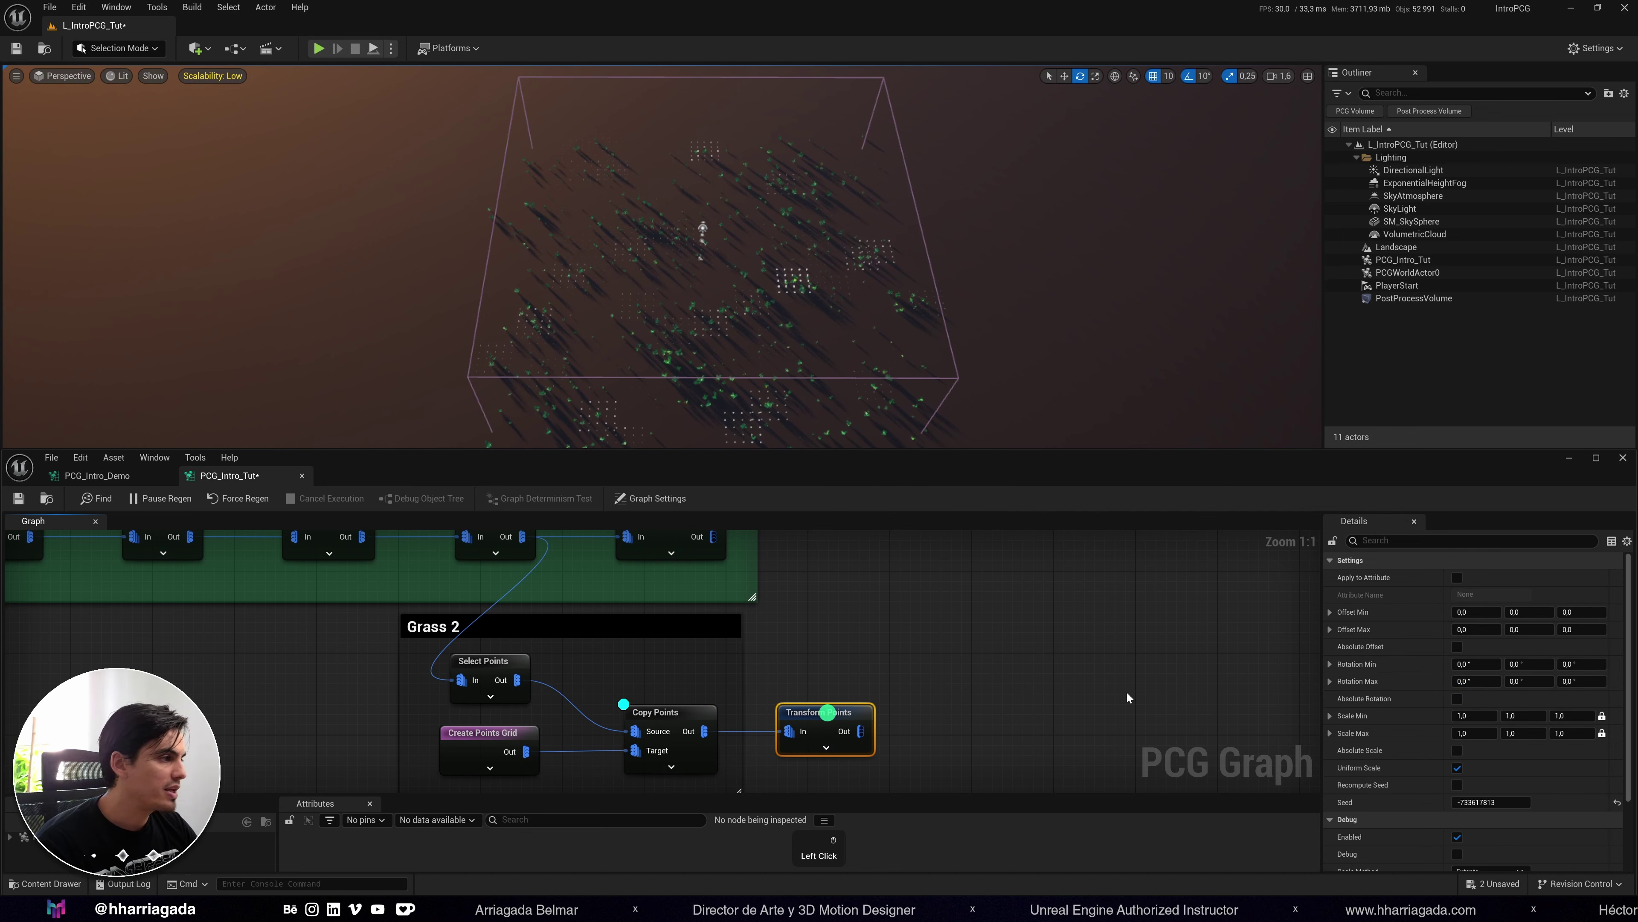
click(1477, 613)
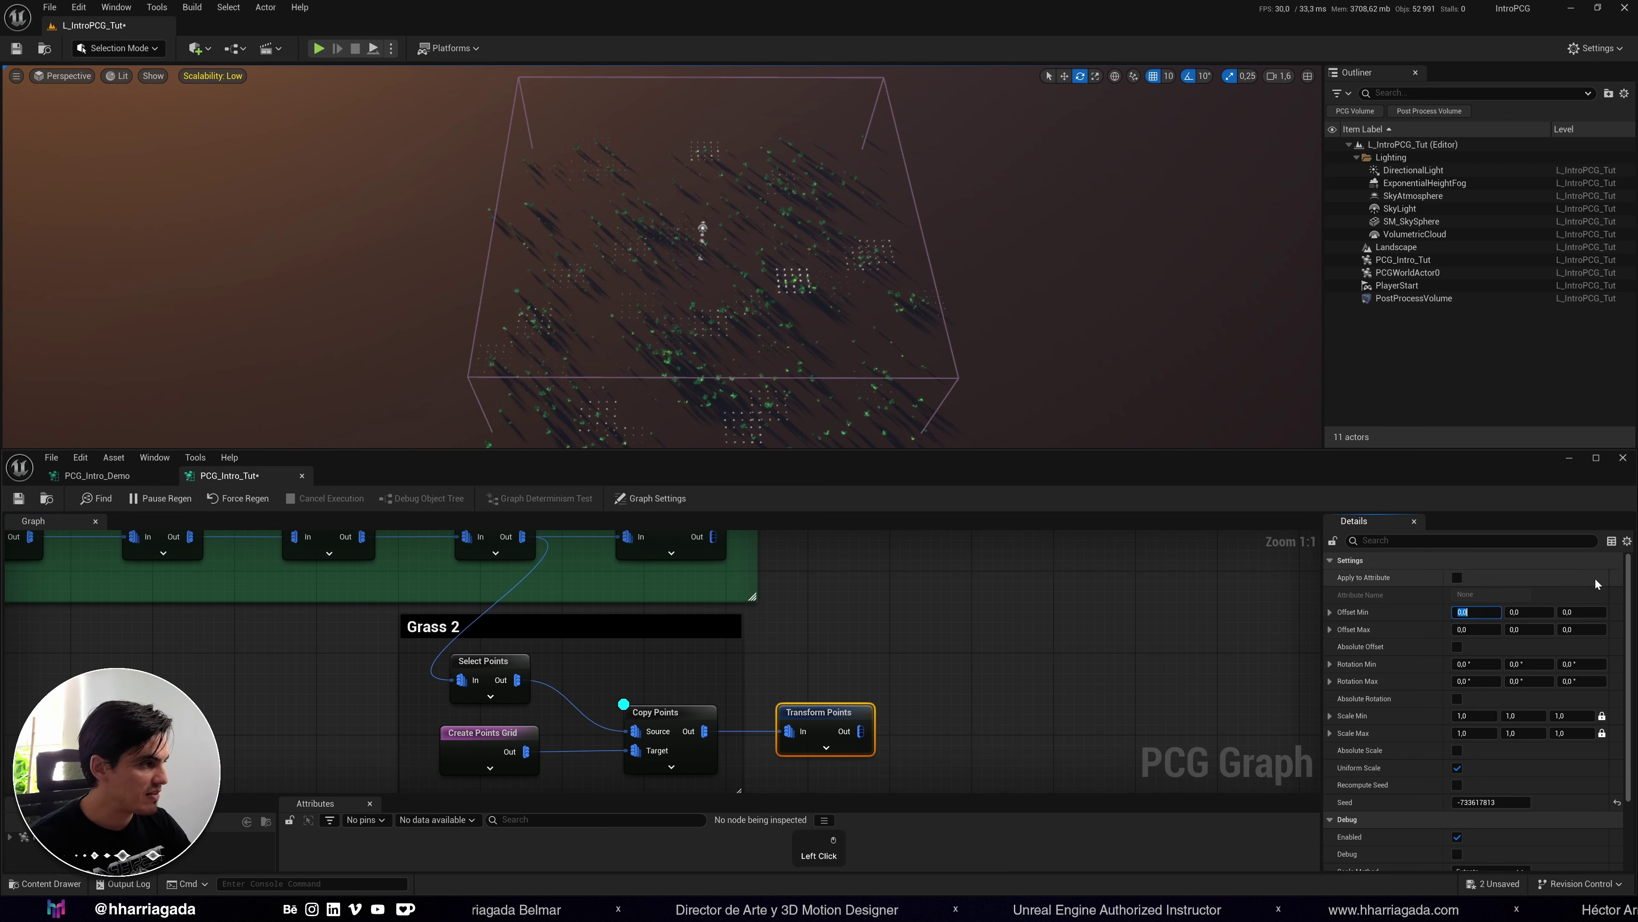
text(-250)
key(Tab)
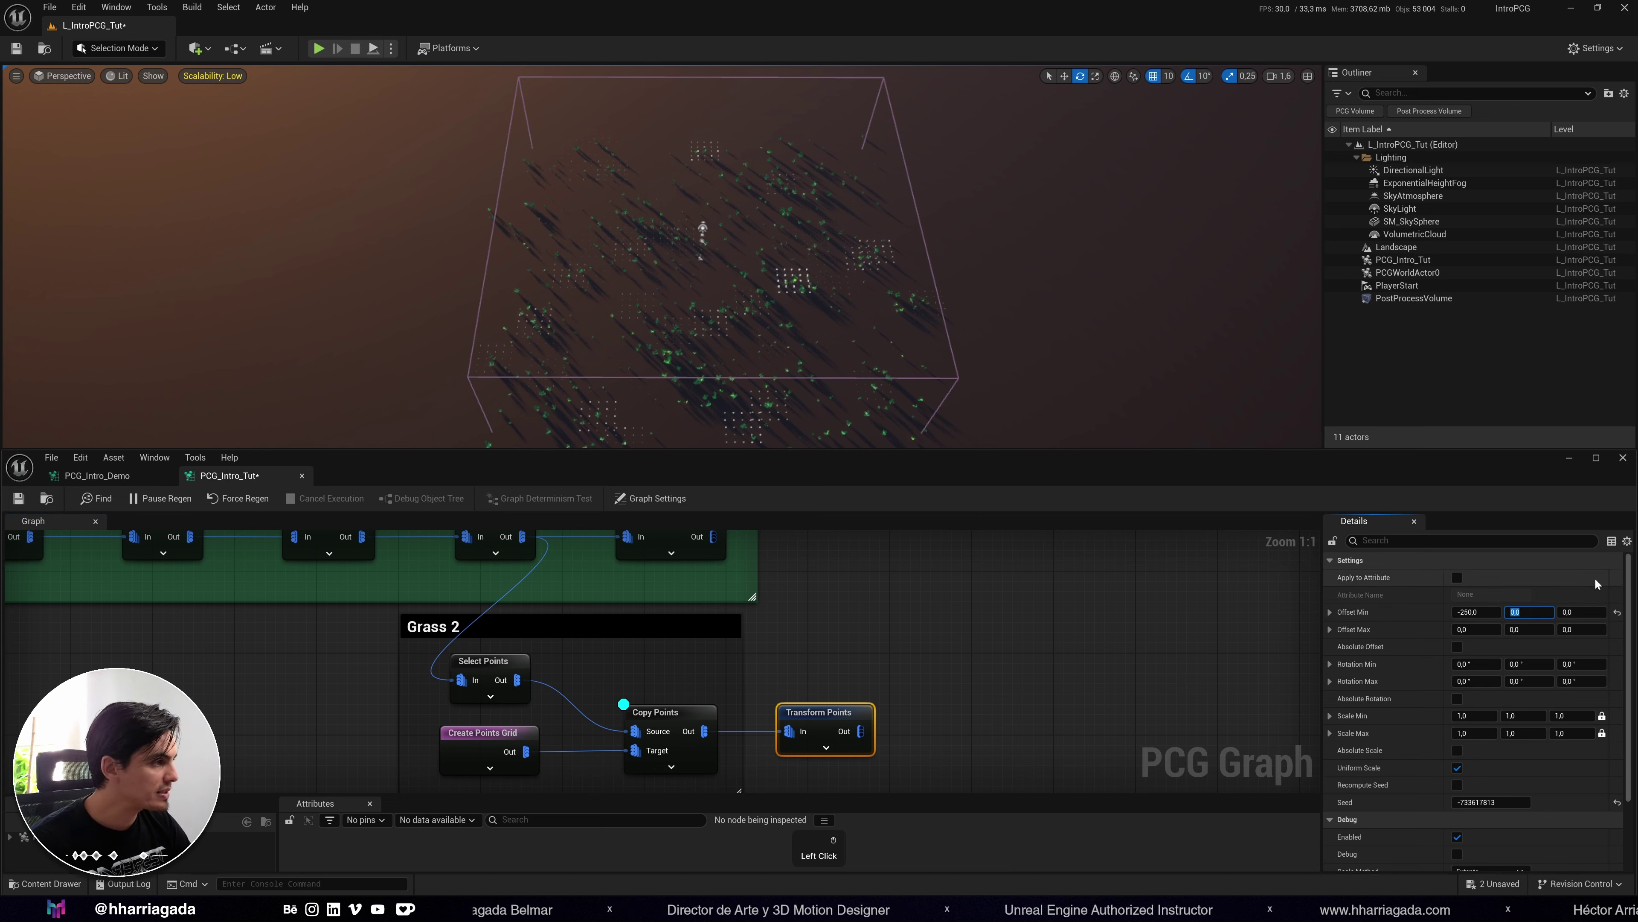
text(-250)
key(Tab)
key(Tab)
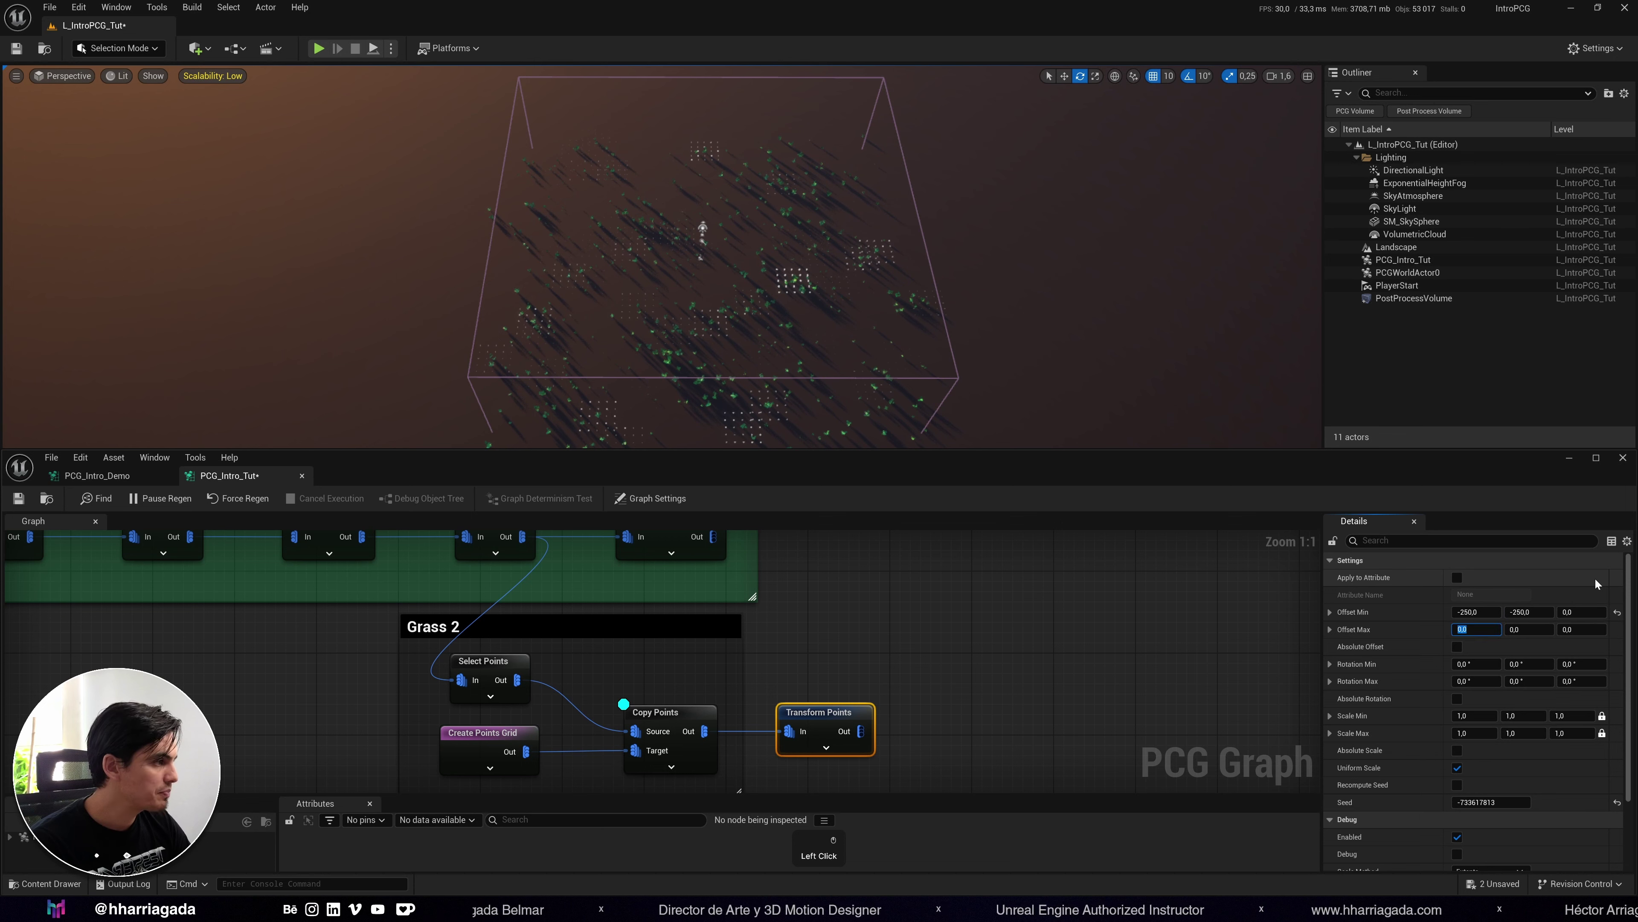
text(250)
key(Tab)
text(250)
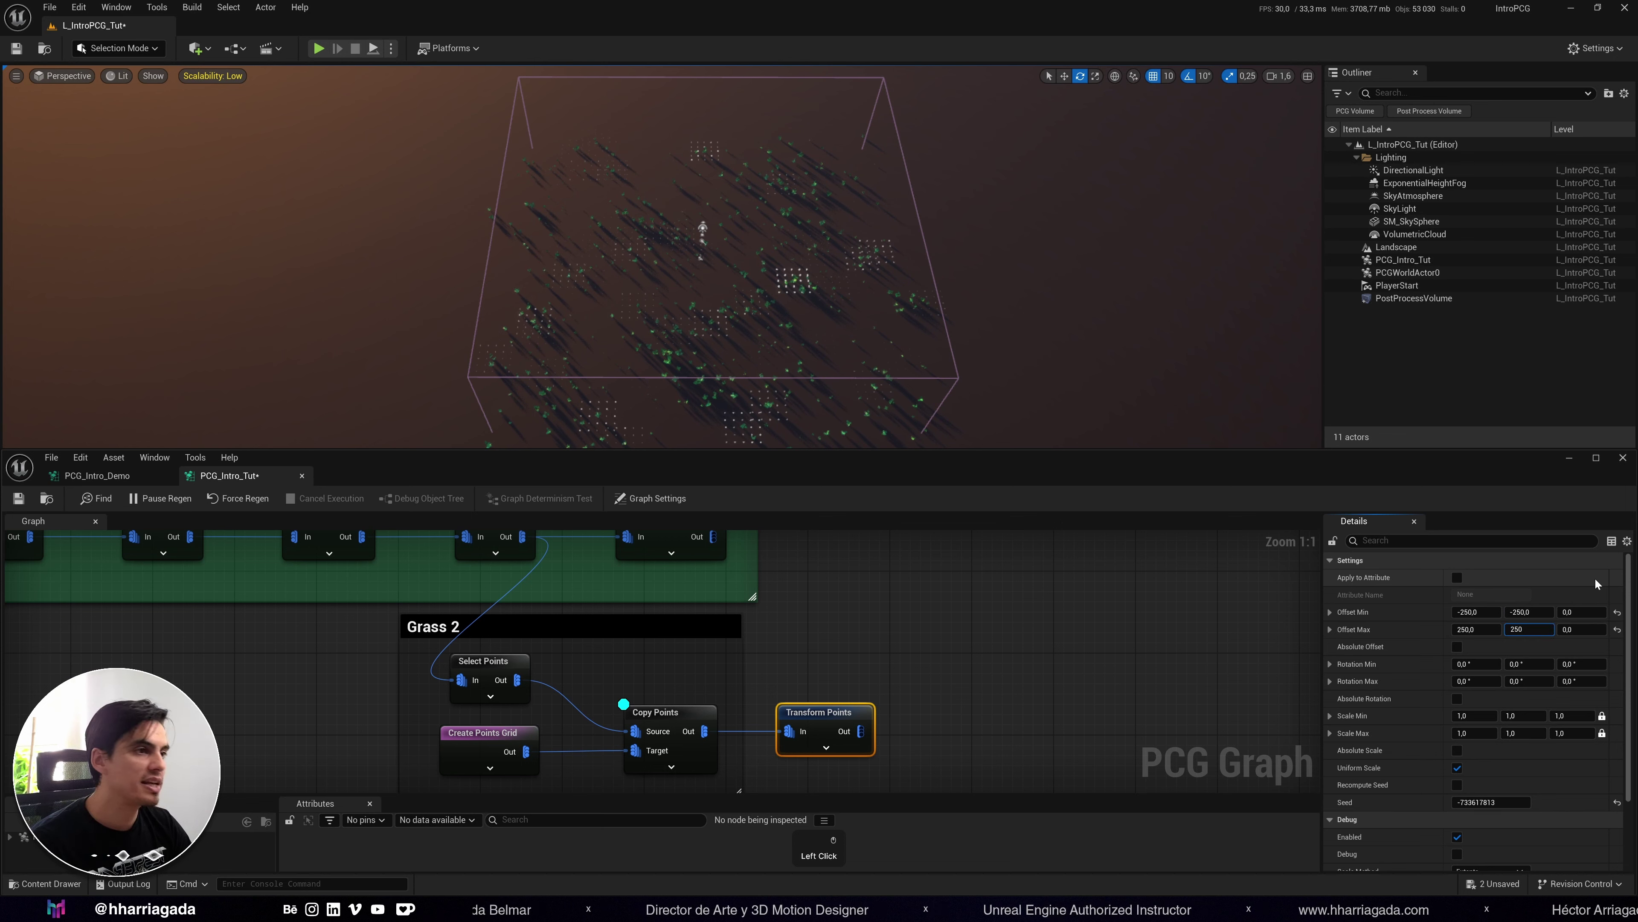
key(Return)
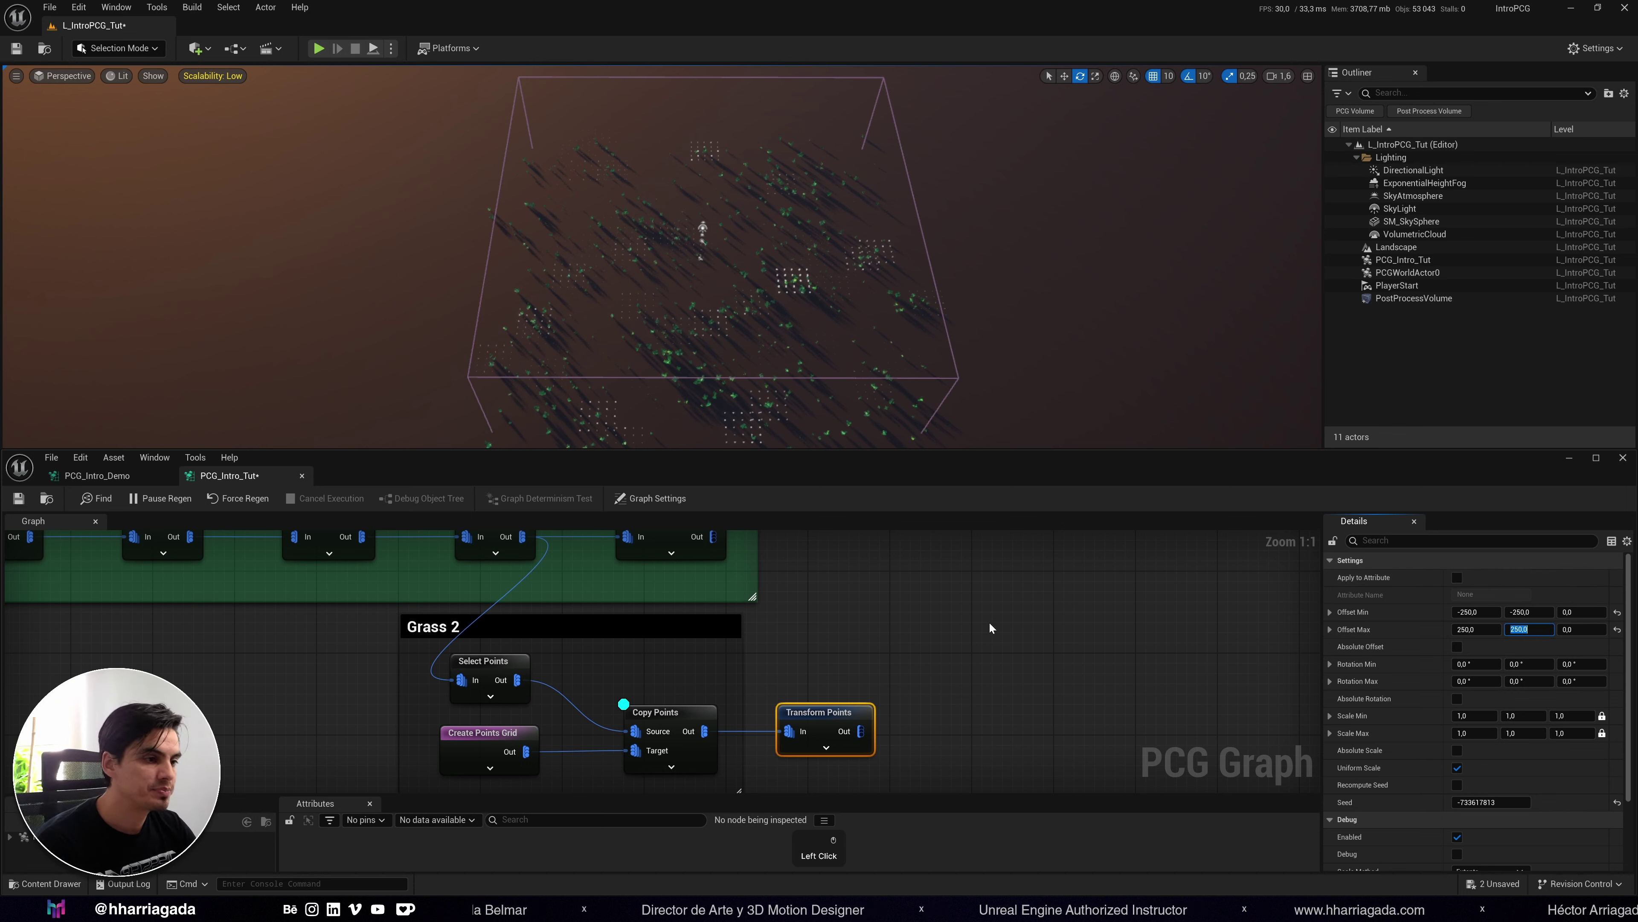
Switch the debug display from Copy Points to Transform Points and widen the "Grass 2" comment box to enclose the new node with spare room.
click(999, 628)
click(627, 710)
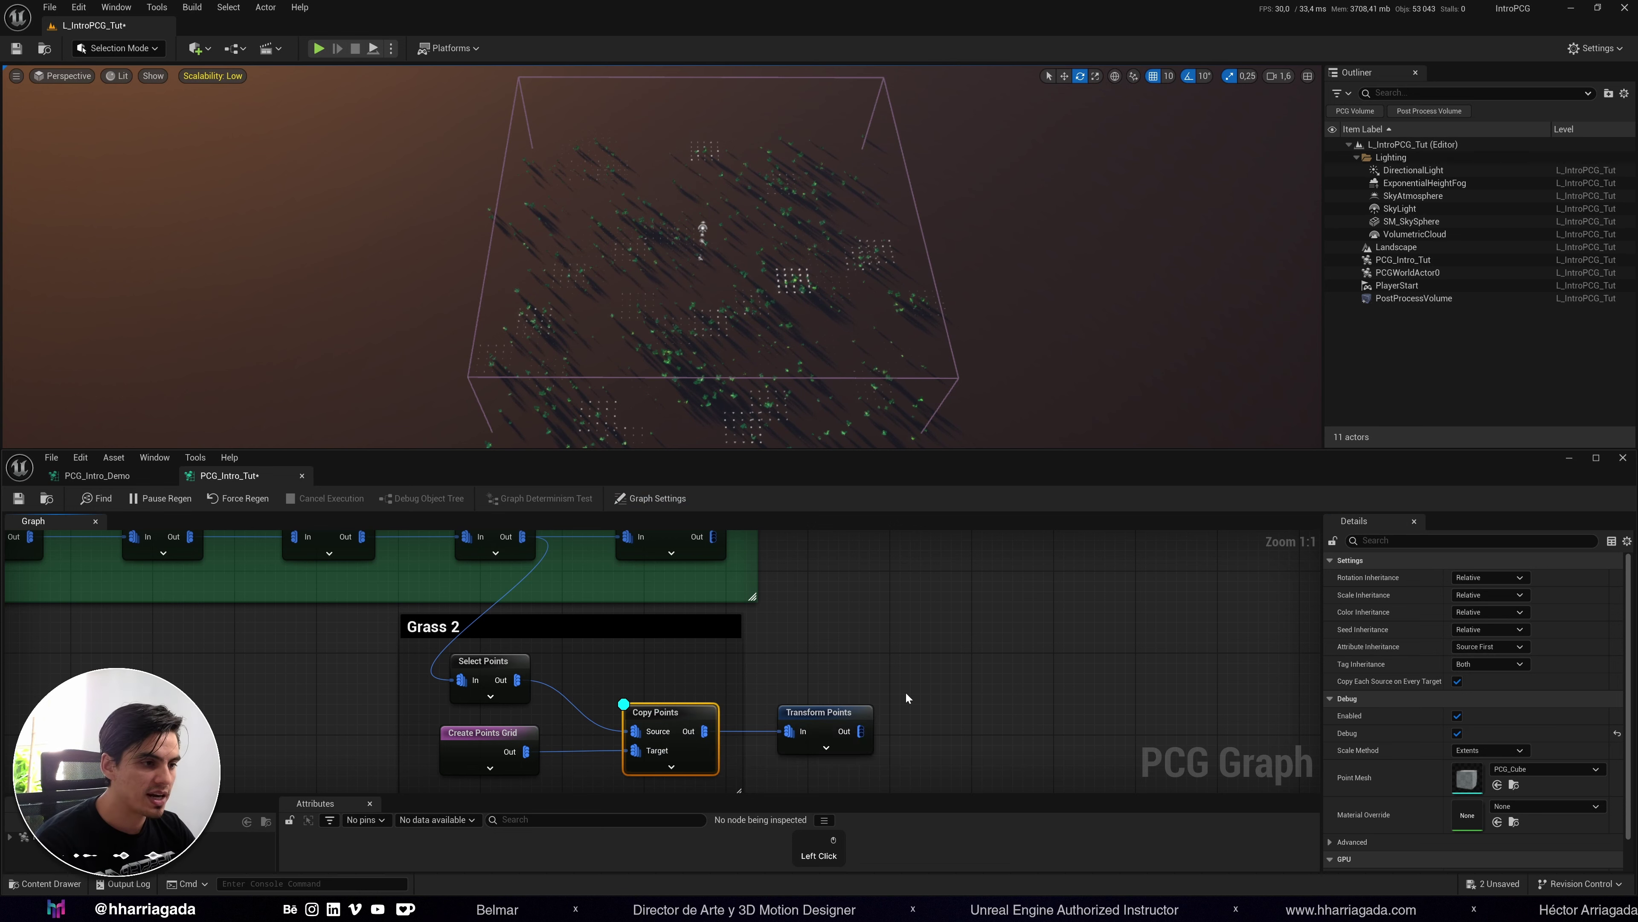
click(824, 717)
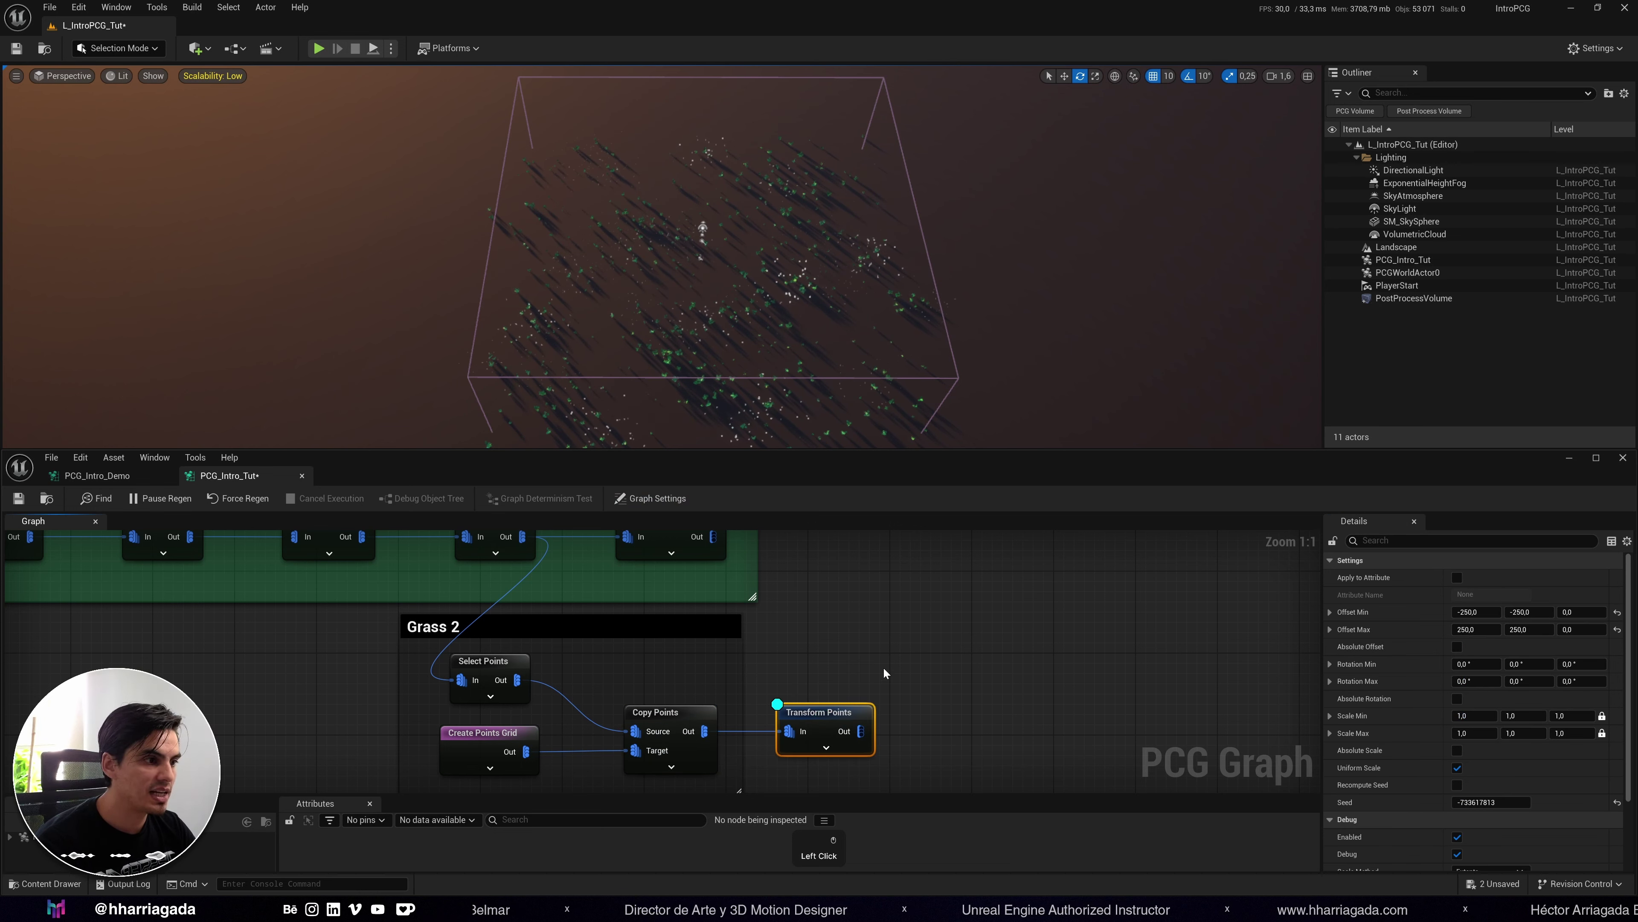
drag(741, 698, 1296, 693)
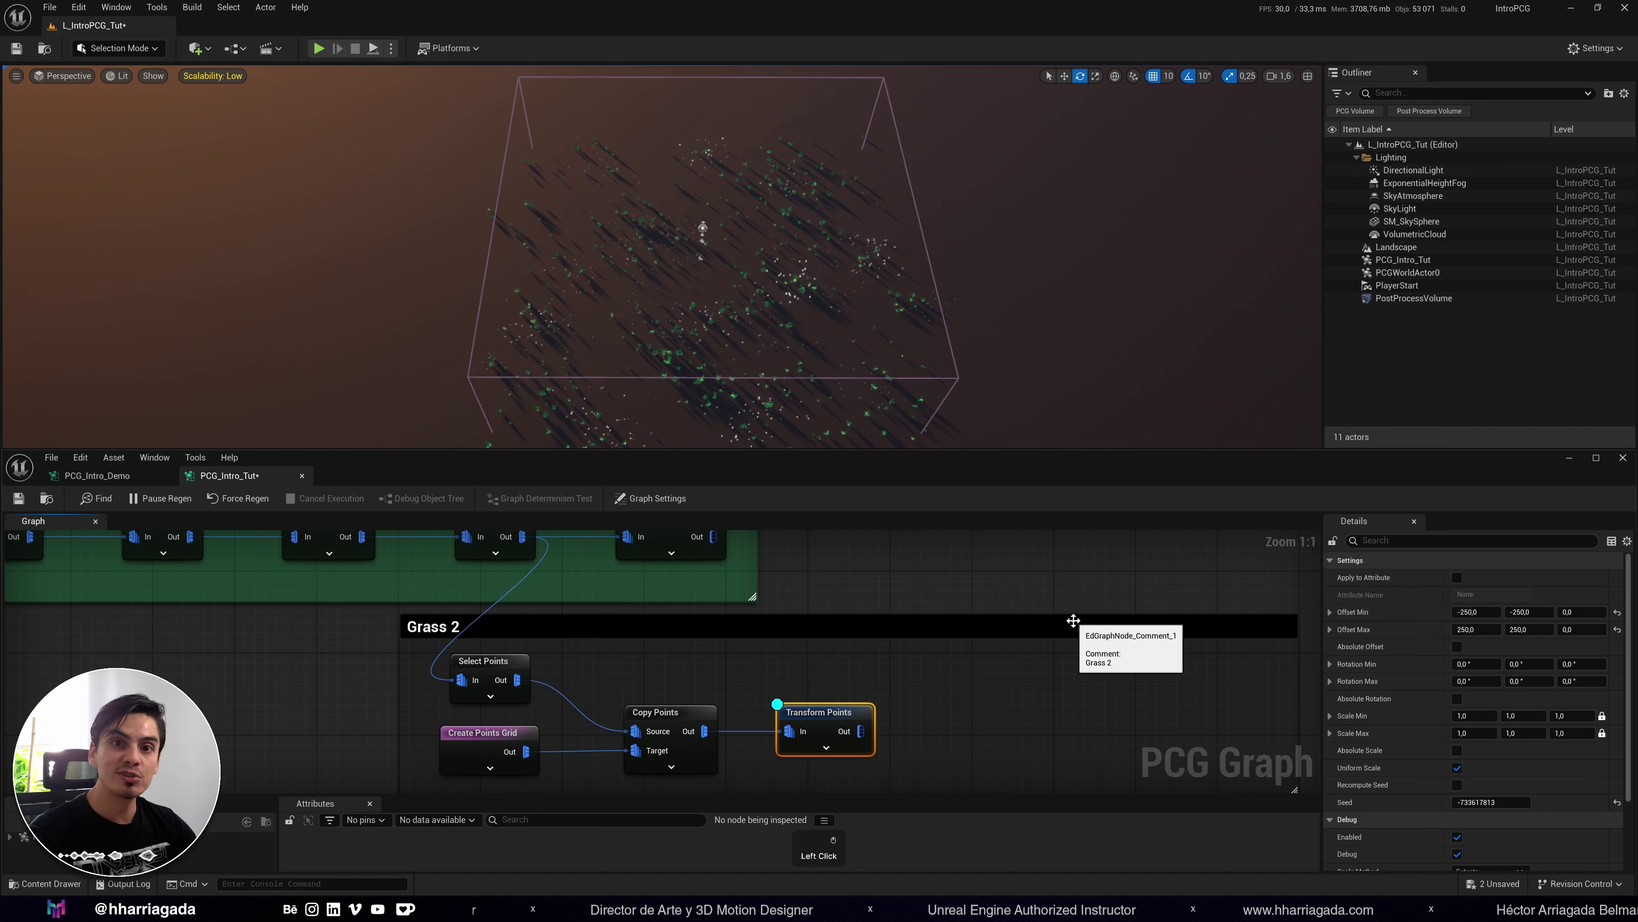
right_drag(1054, 568, 893, 527)
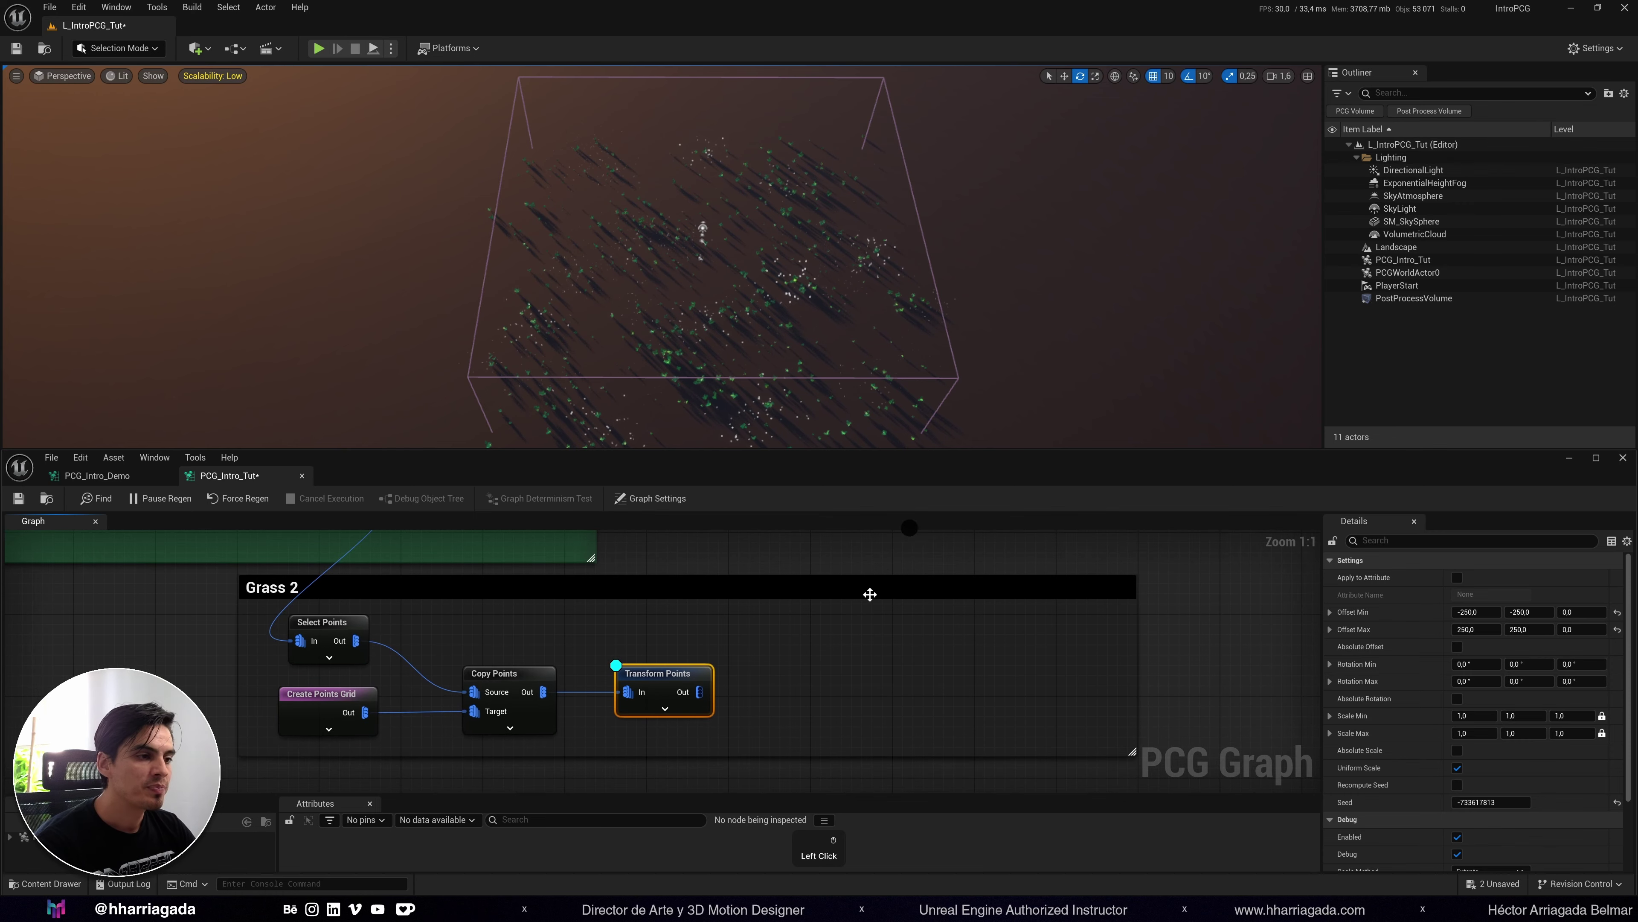
Add a Static Mesh Spawner fed by the Transform Points output, turn off Transform Points debugging and align the spawner with it.
drag(693, 691, 800, 690)
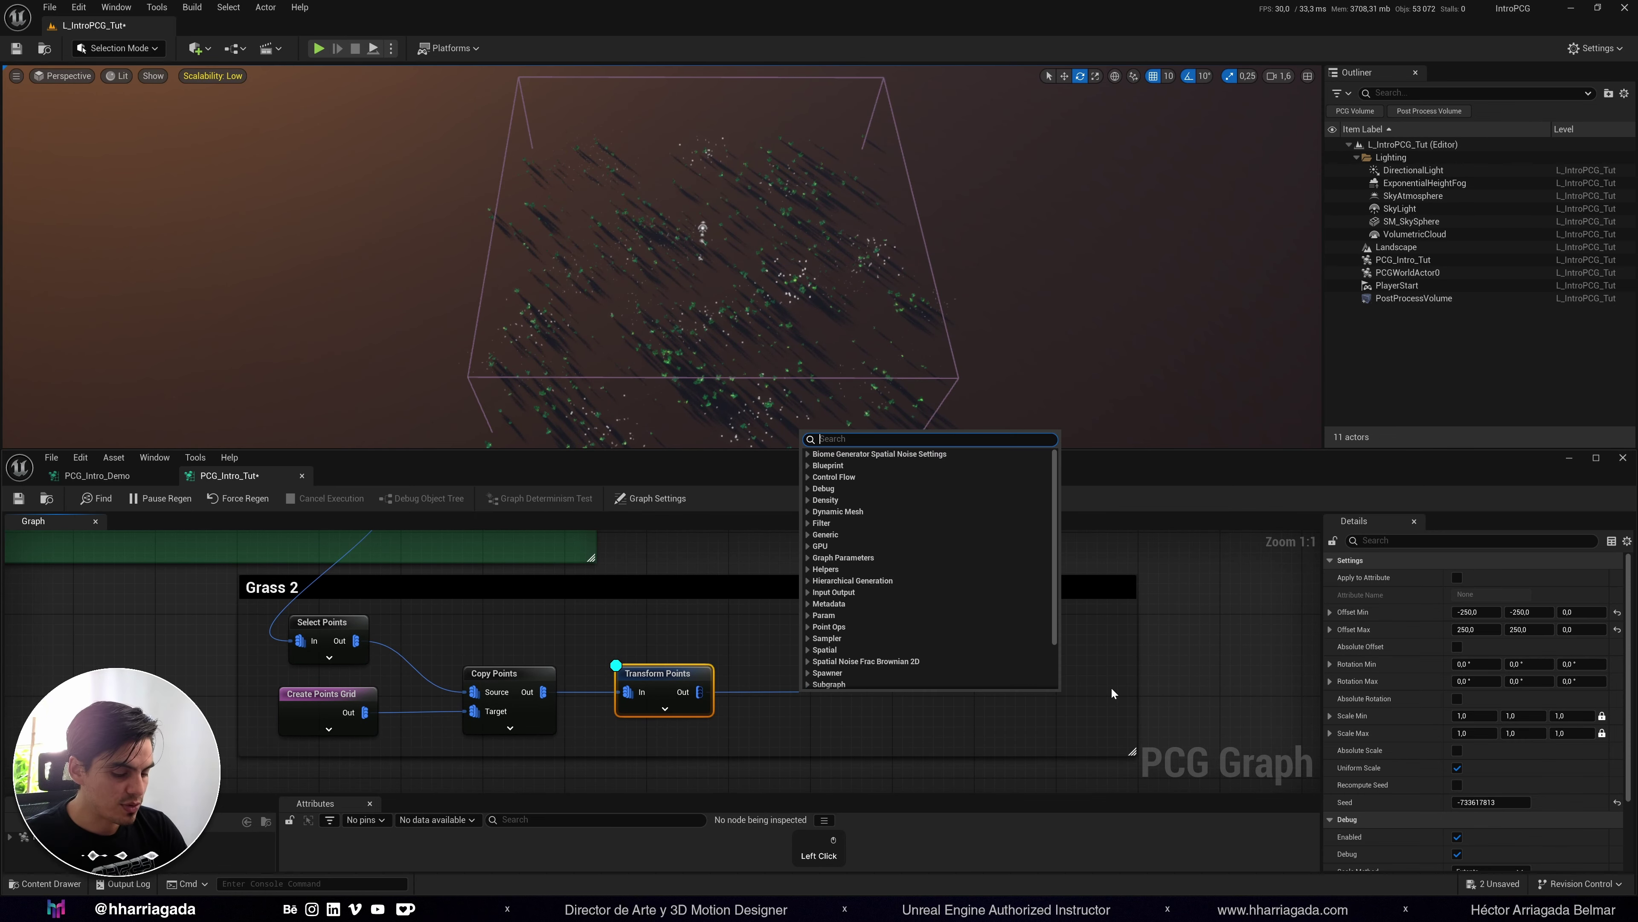
text(static mesh)
key(Return)
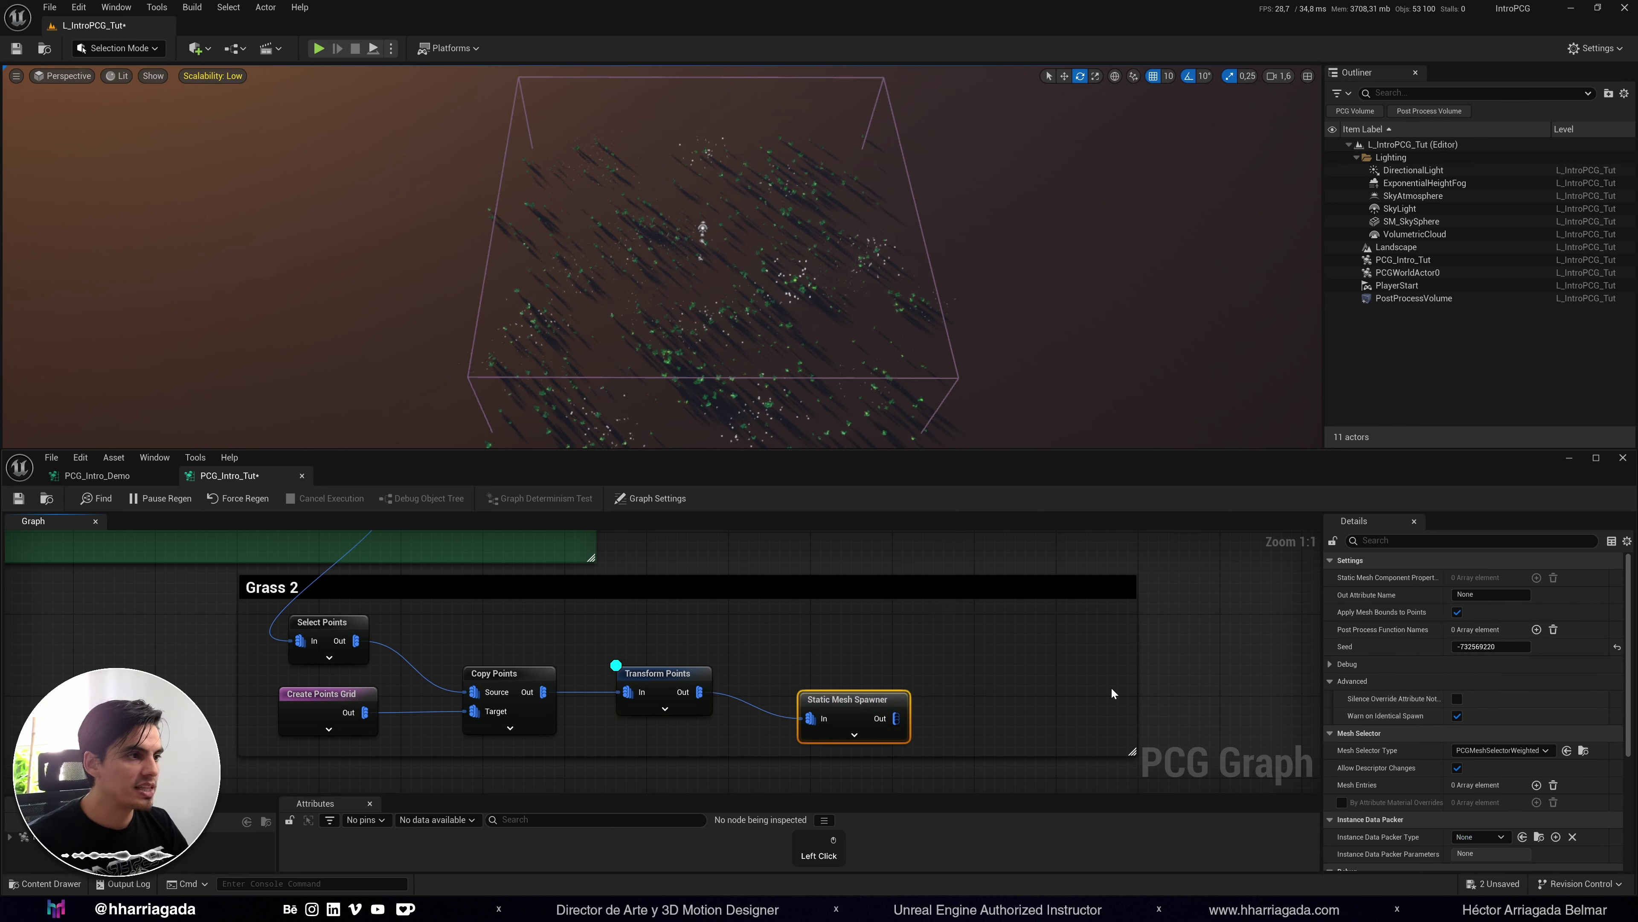
click(652, 675)
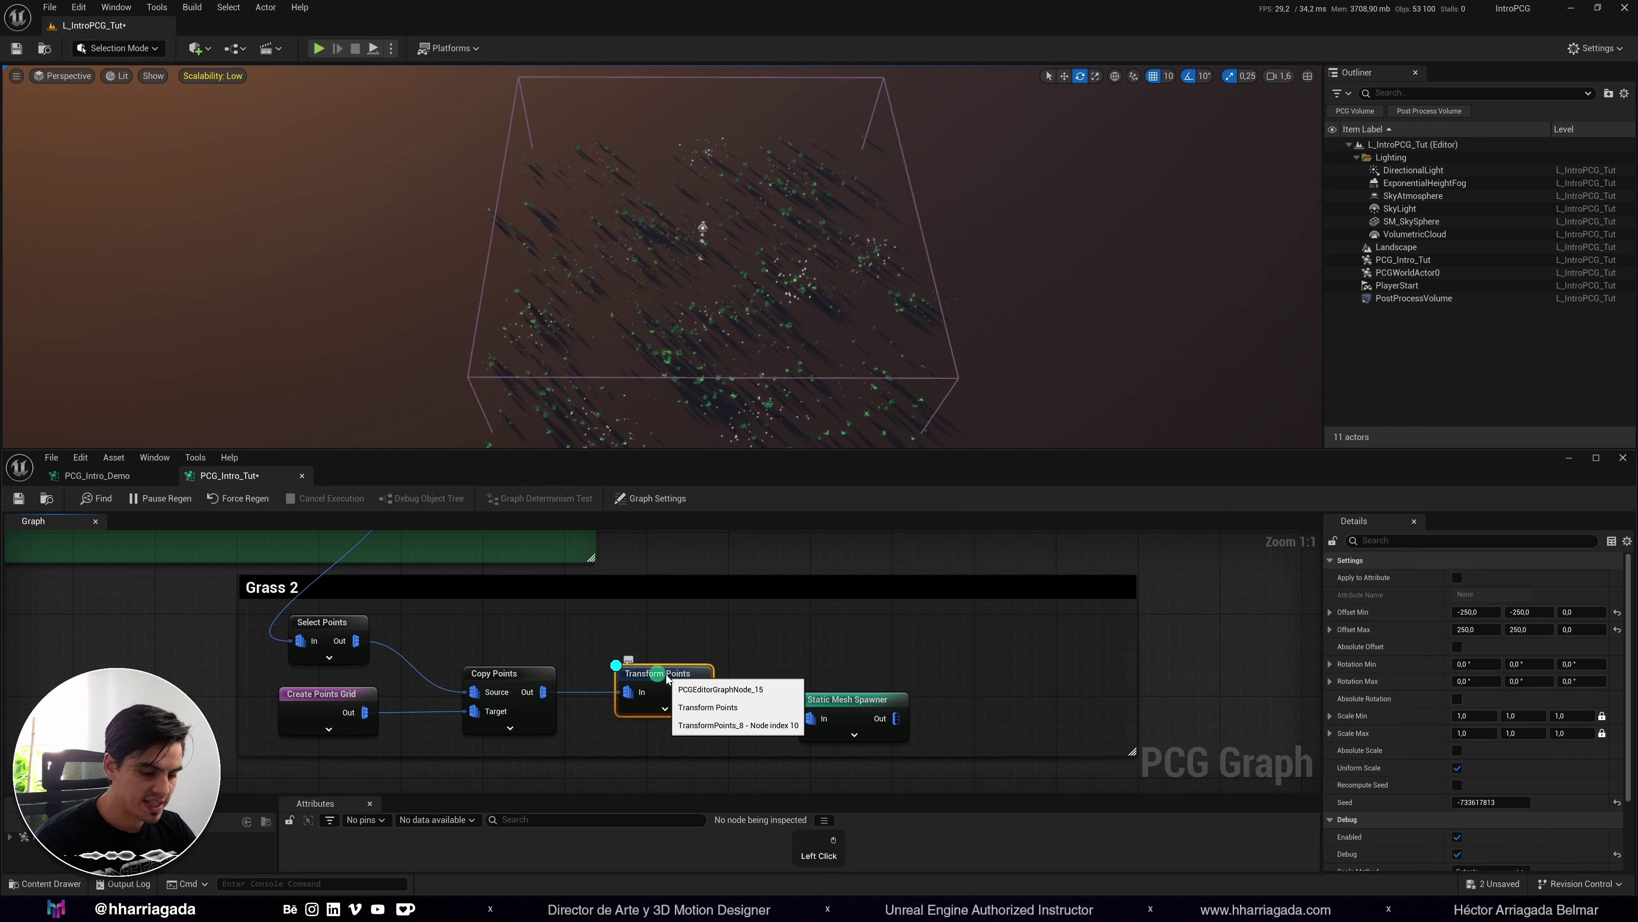
drag(885, 709, 865, 683)
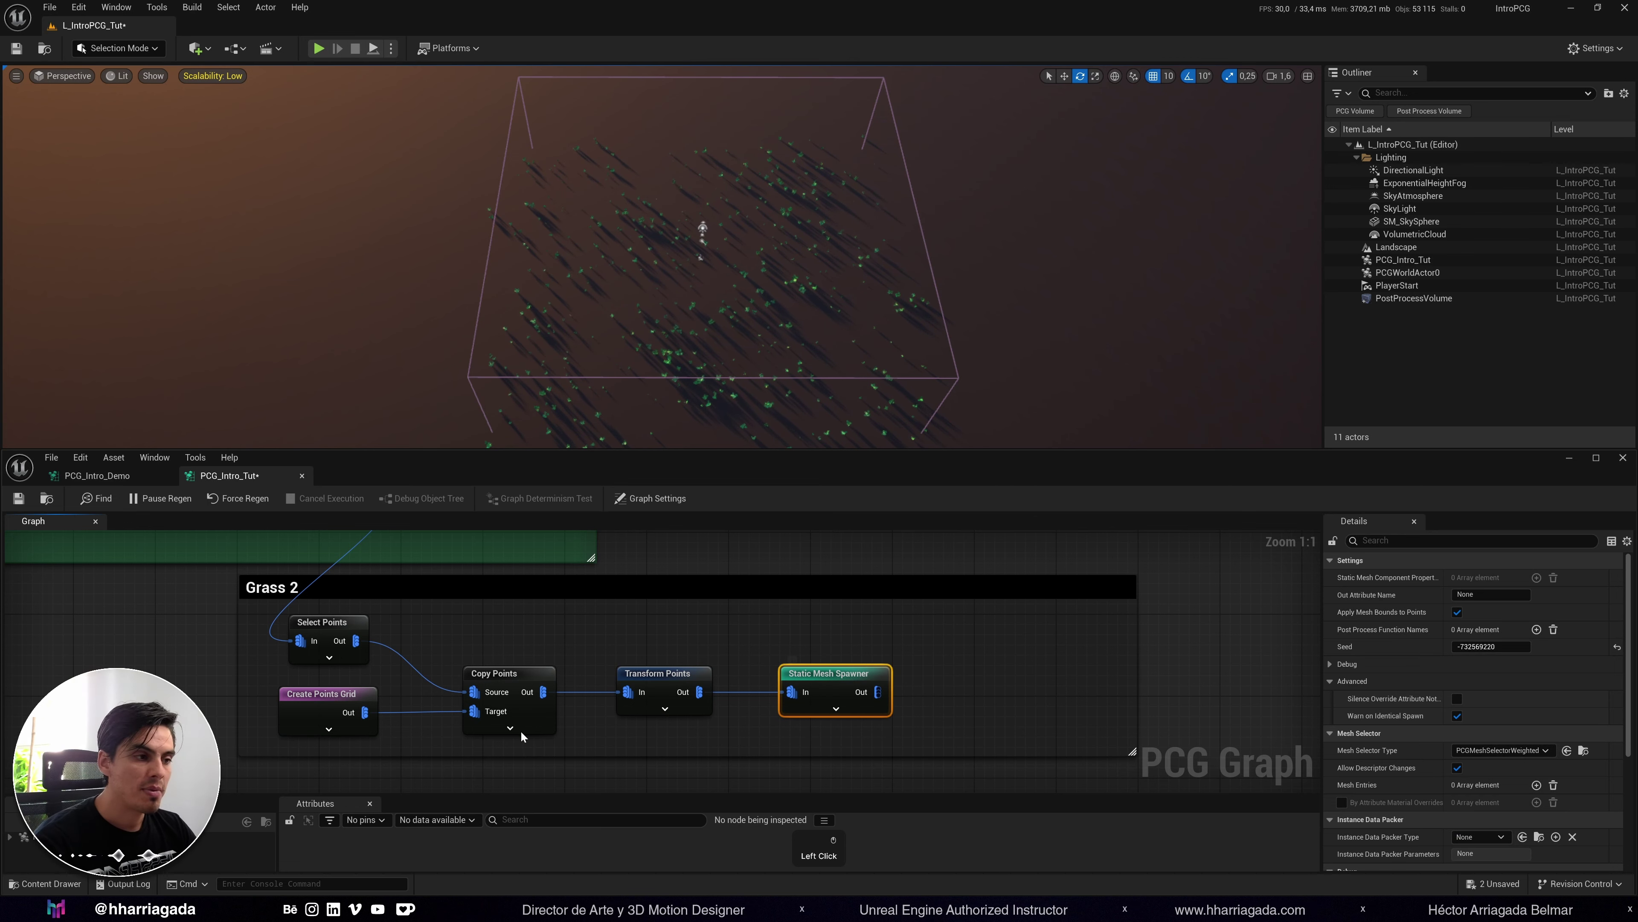
Add a mesh entry to the "Grass 2" Static Mesh Spawner and assign PCG_Seedling_01 from the PCG Biome Sample meshes as its static mesh.
click(50, 883)
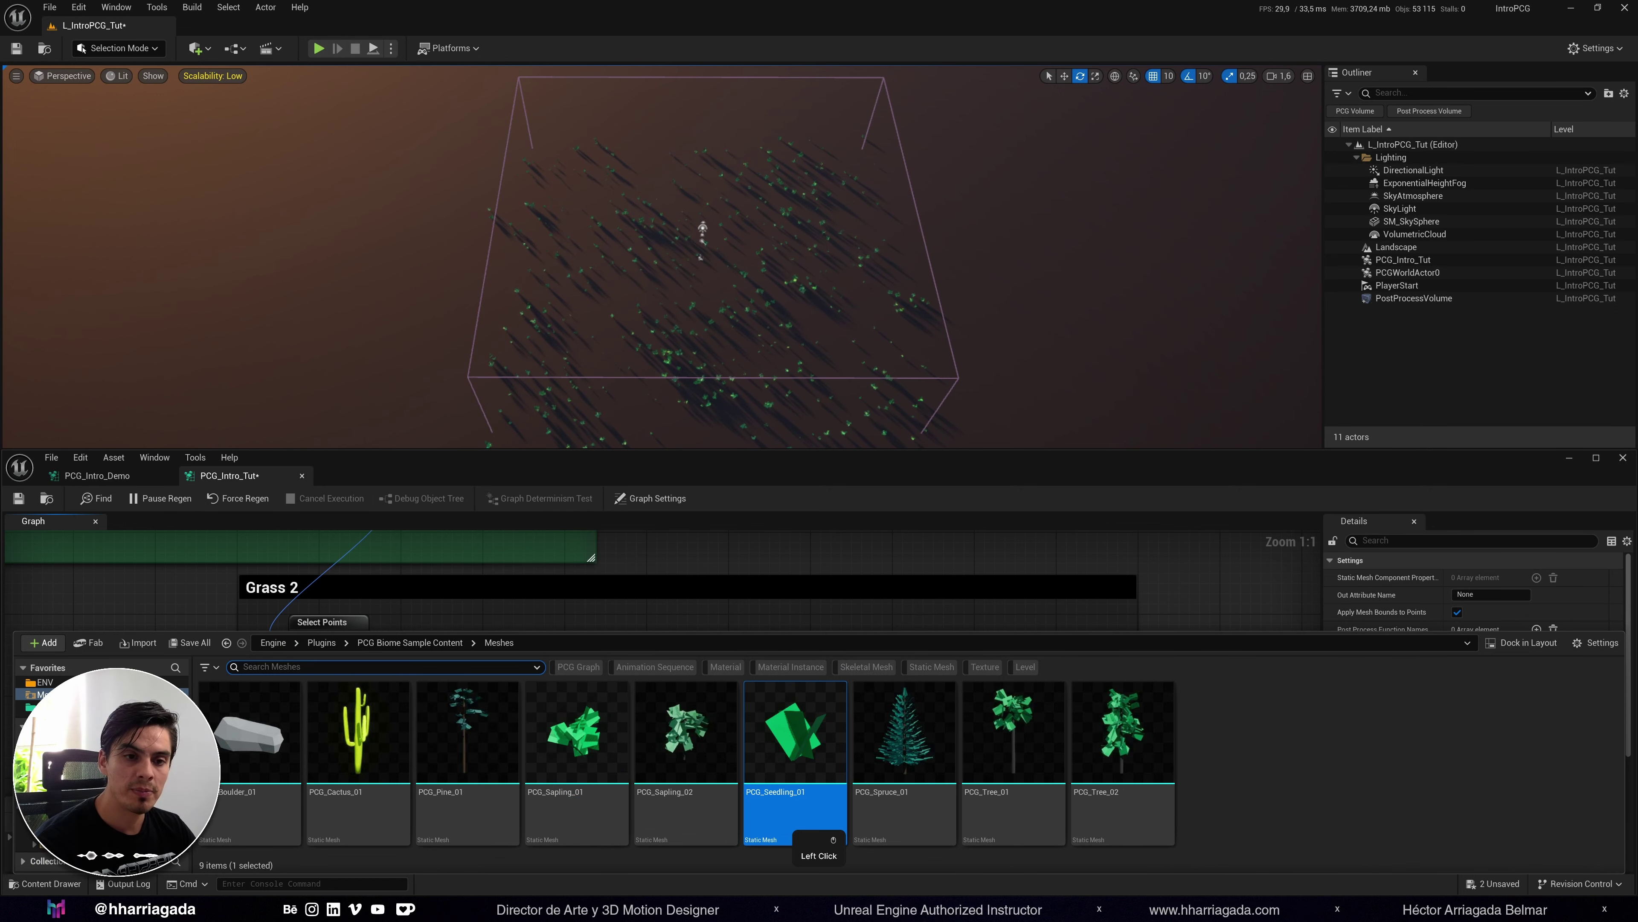
click(52, 695)
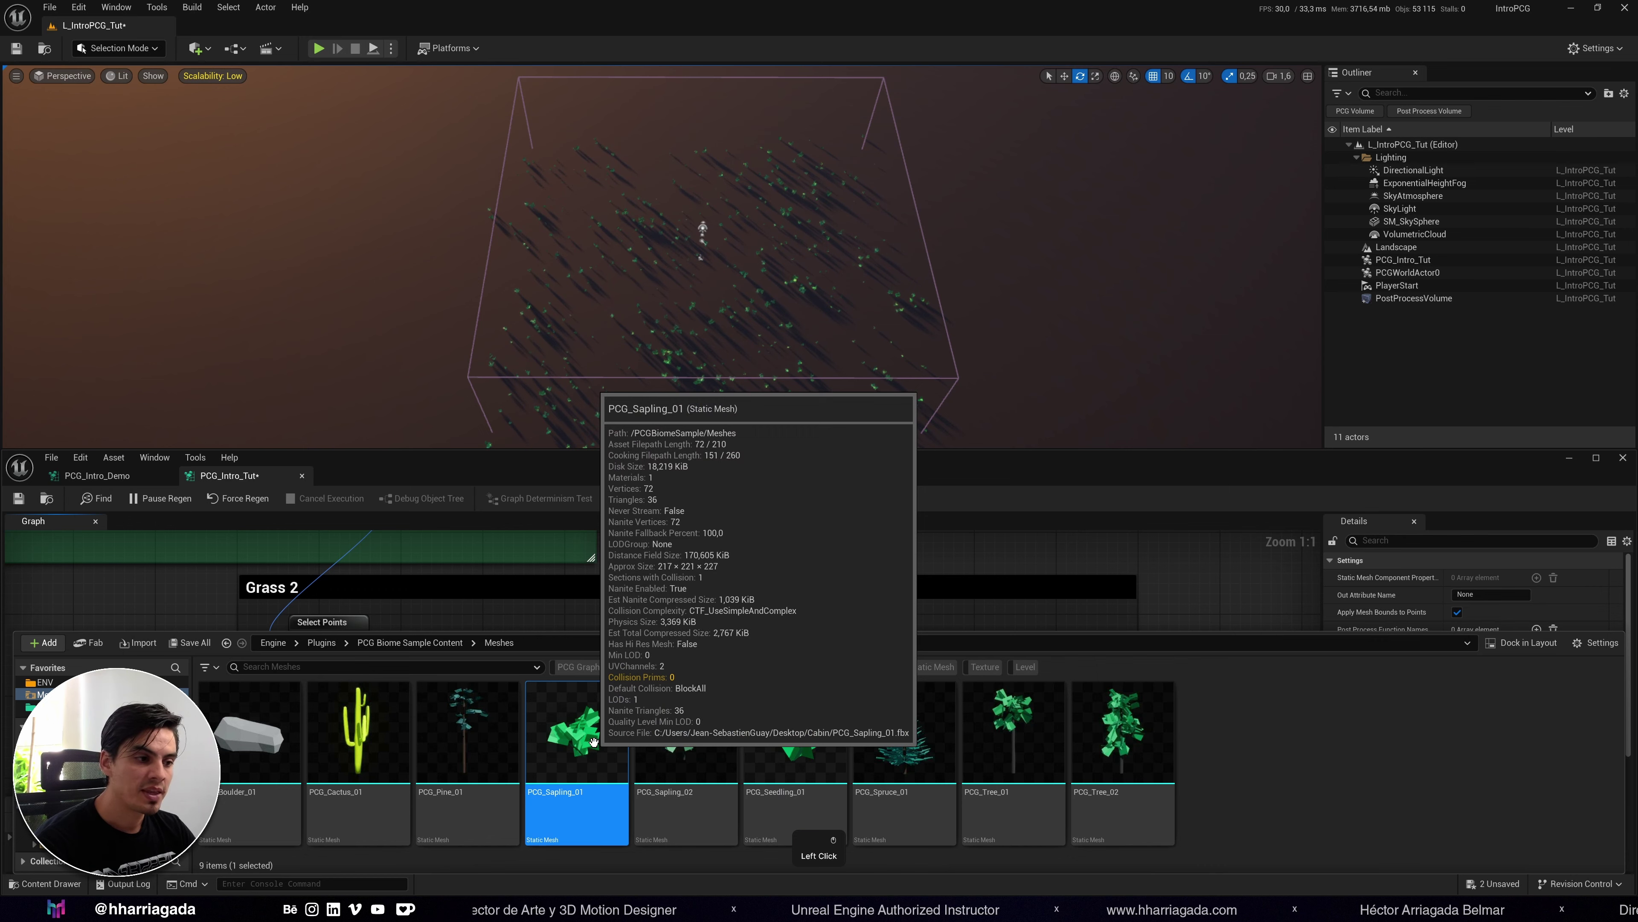
click(806, 758)
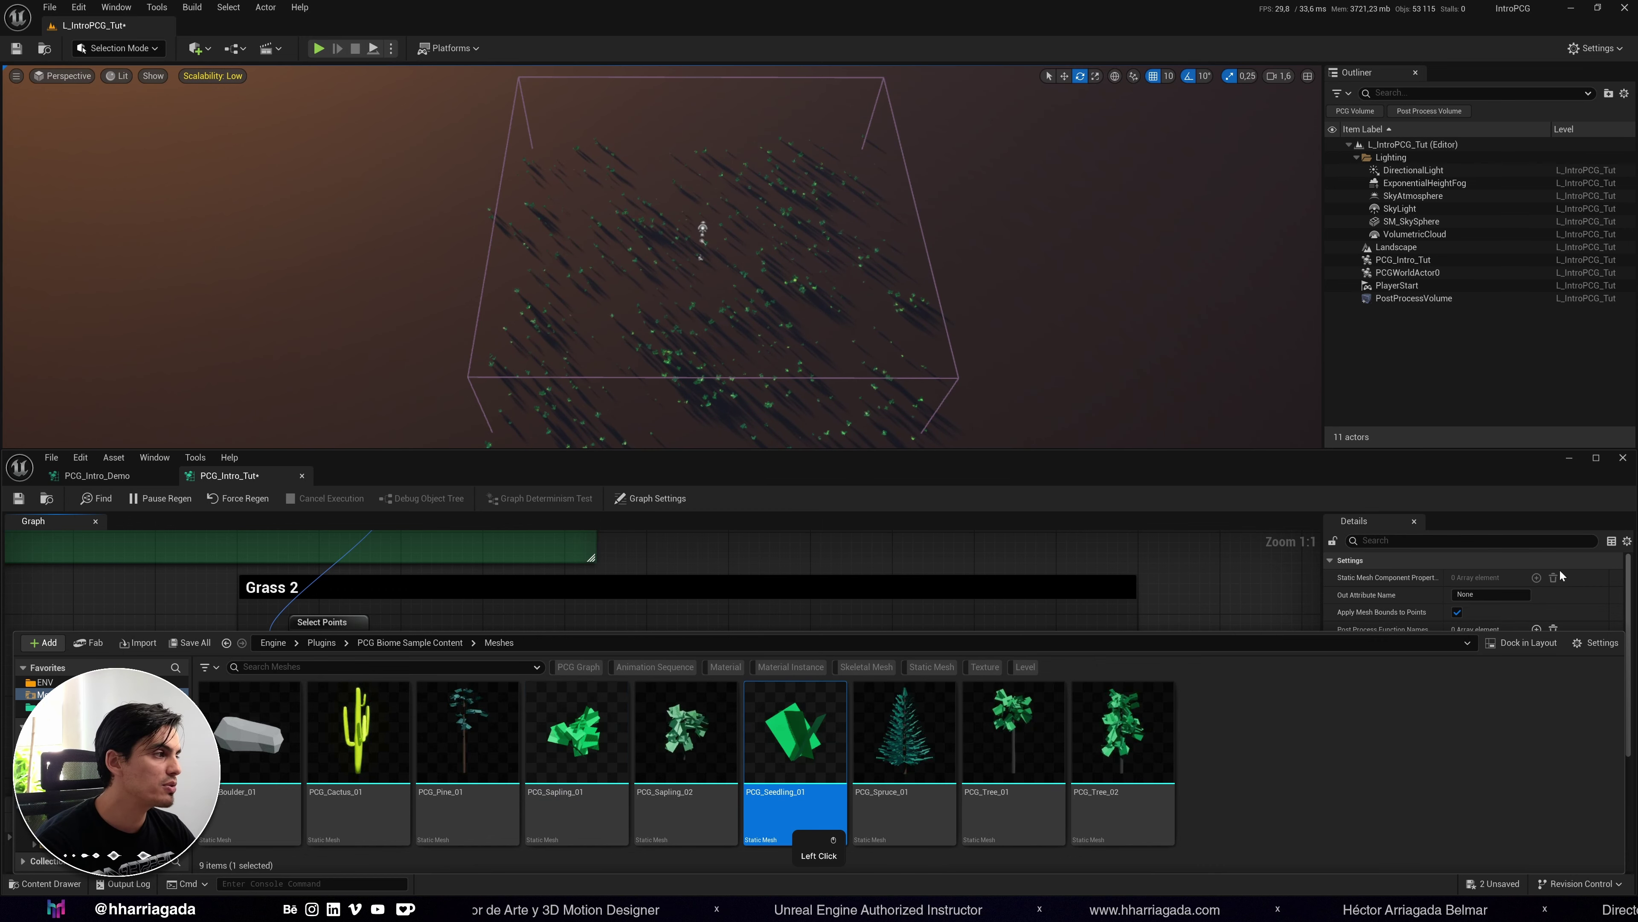
click(1589, 588)
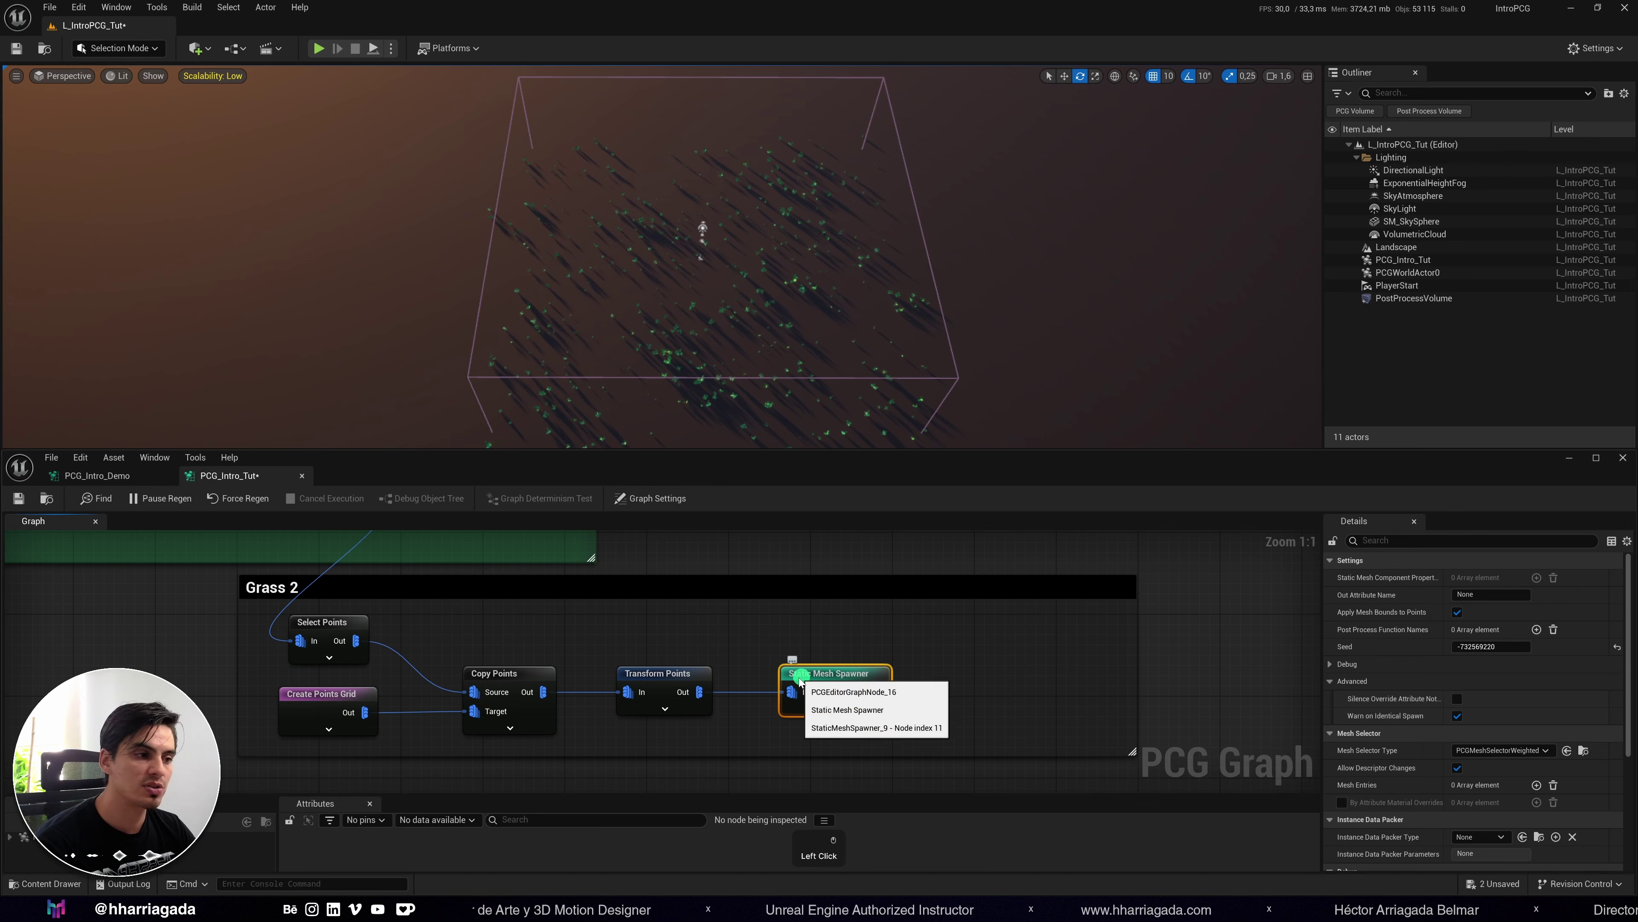
scroll(1355, 751, down, 2)
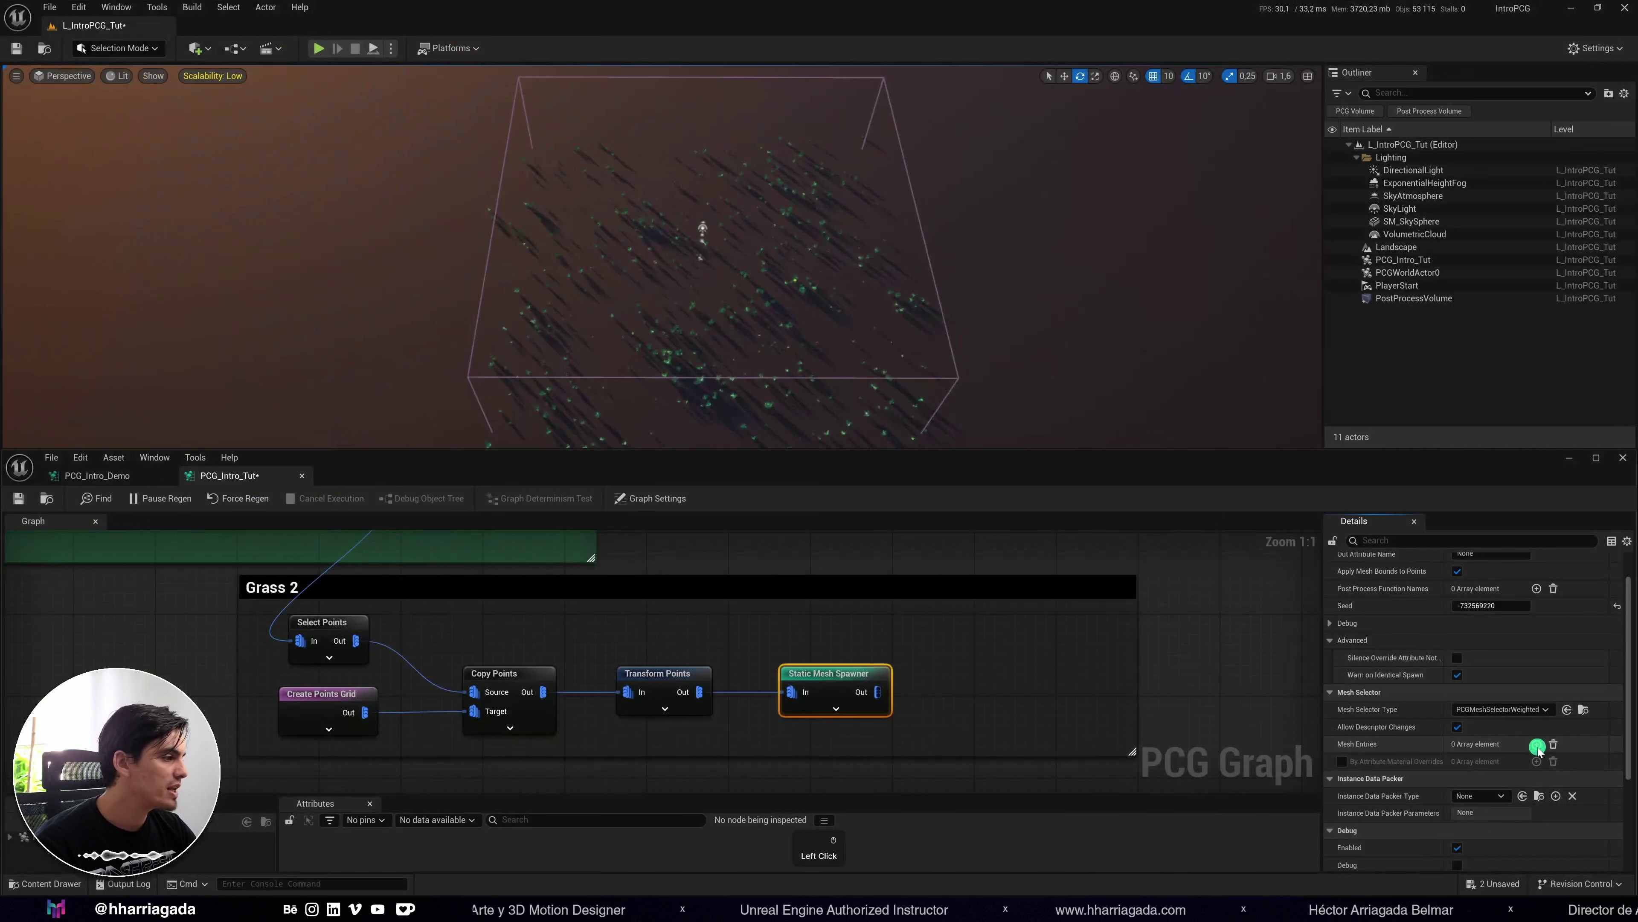
click(1536, 744)
click(1342, 762)
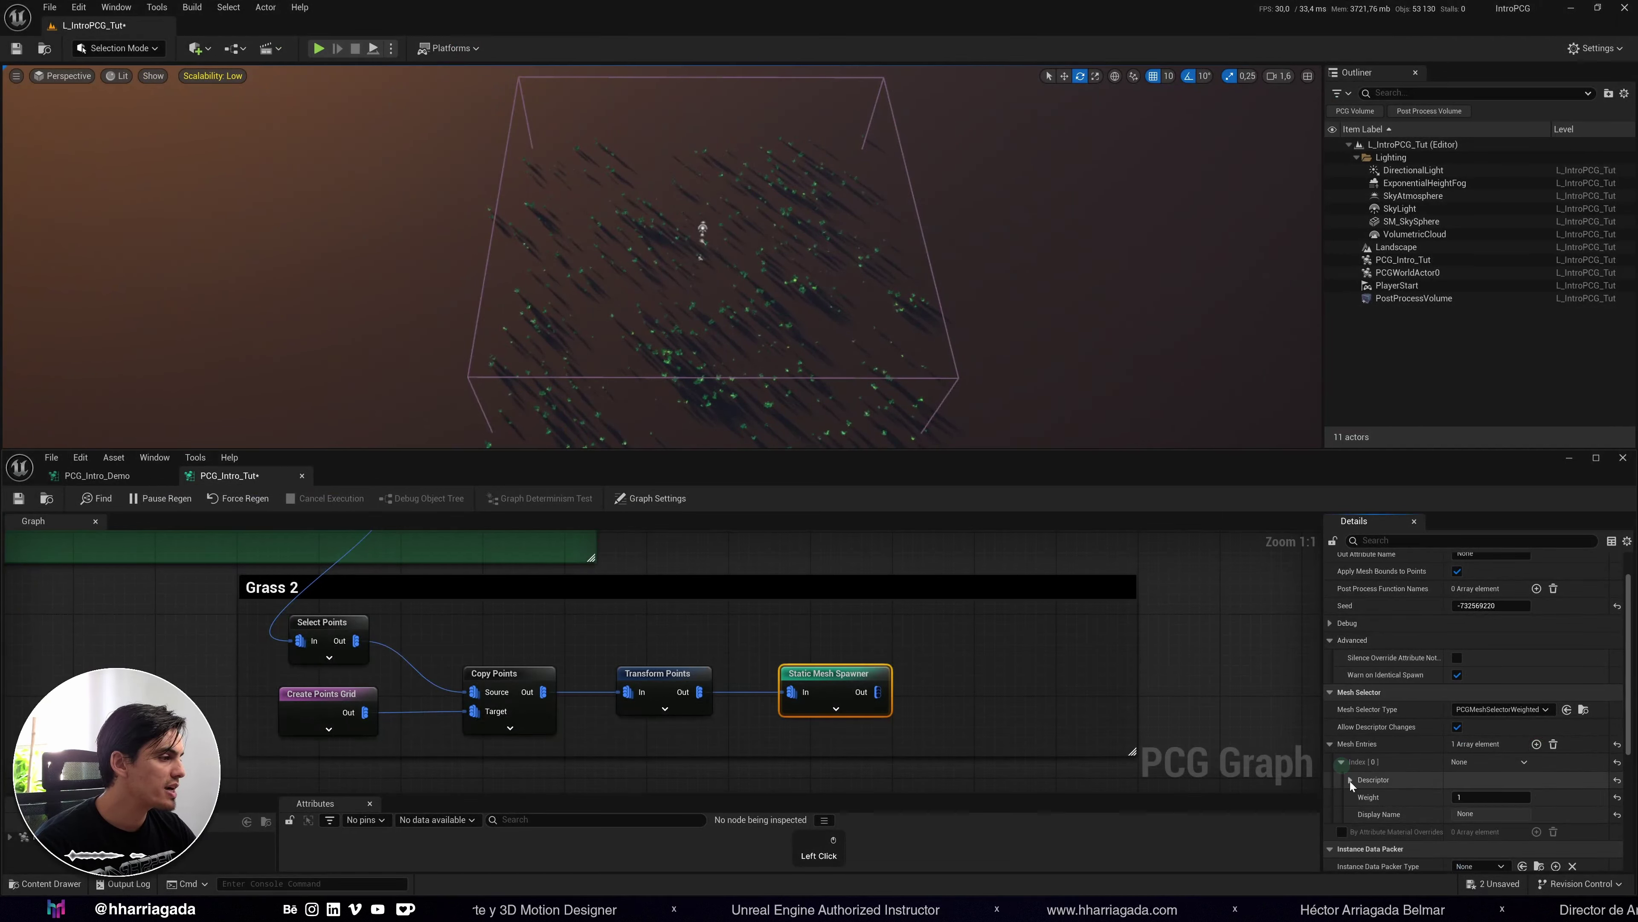
click(1350, 779)
scroll(1426, 794, down, 2)
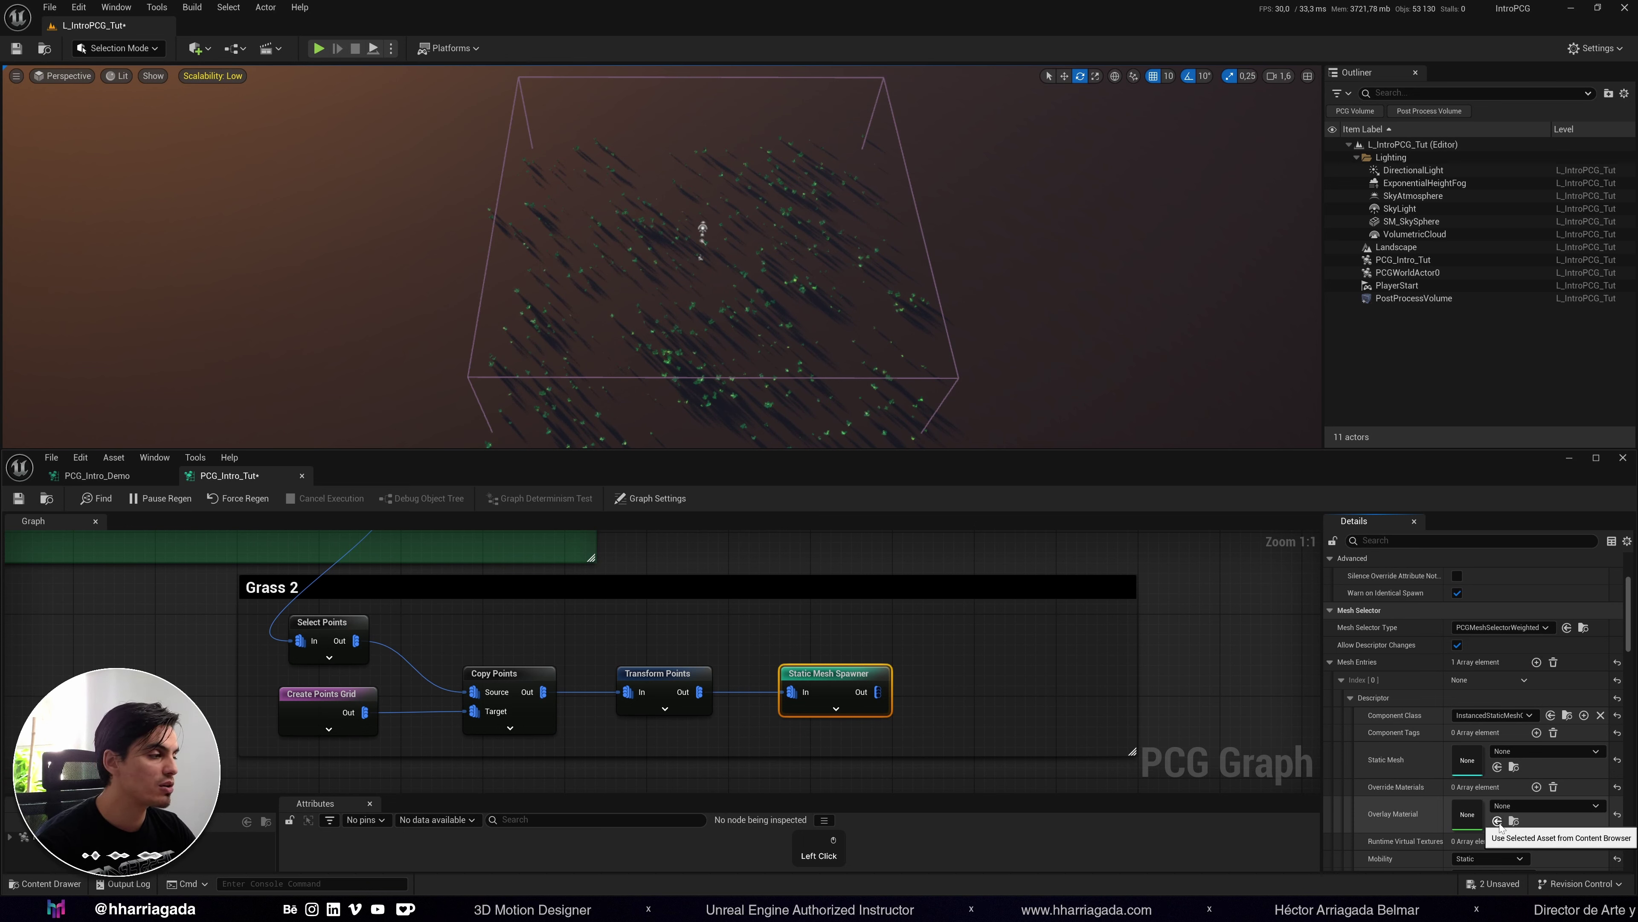
click(1497, 766)
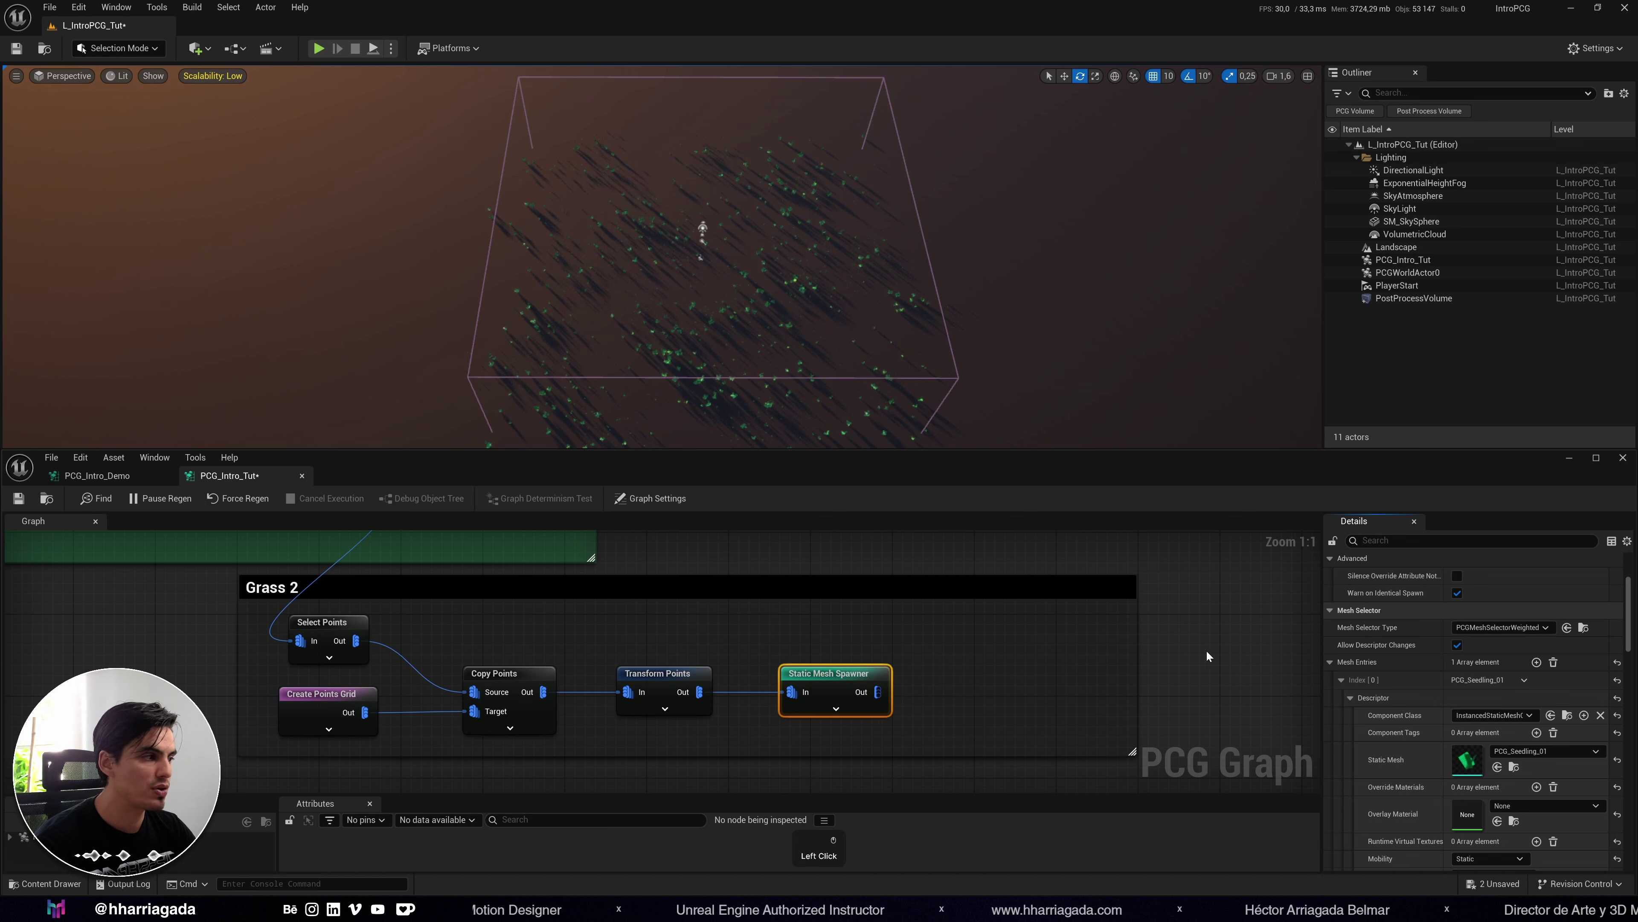
Toggle the spawner's debug display on and off and inspect the spawned seedlings up close in the level viewport.
key(d)
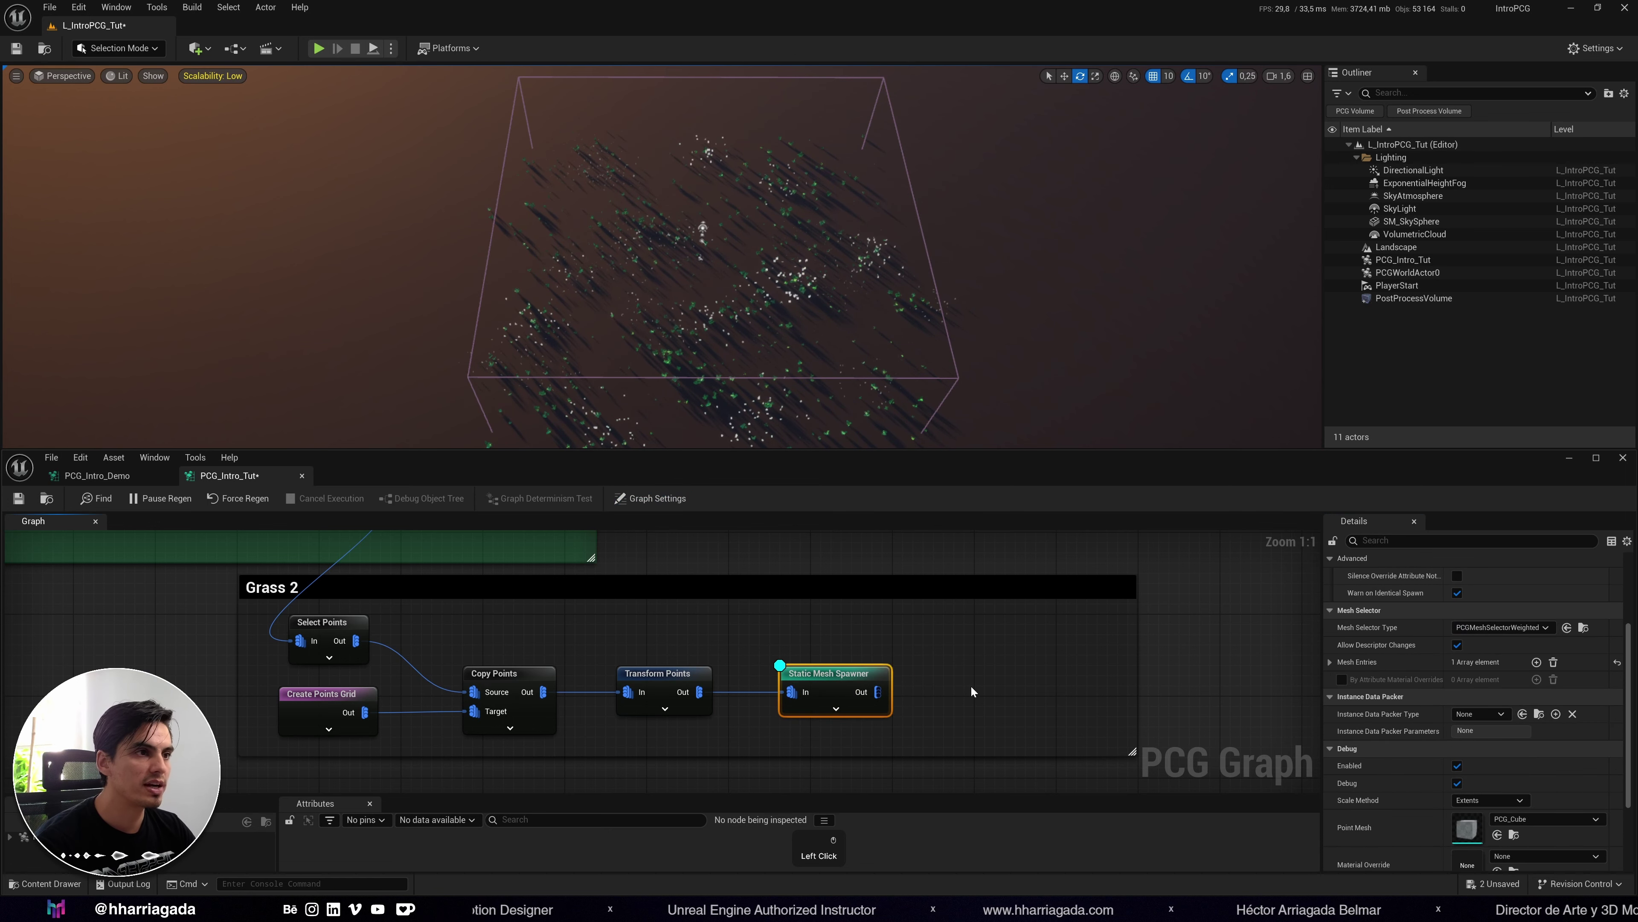
click(1392, 298)
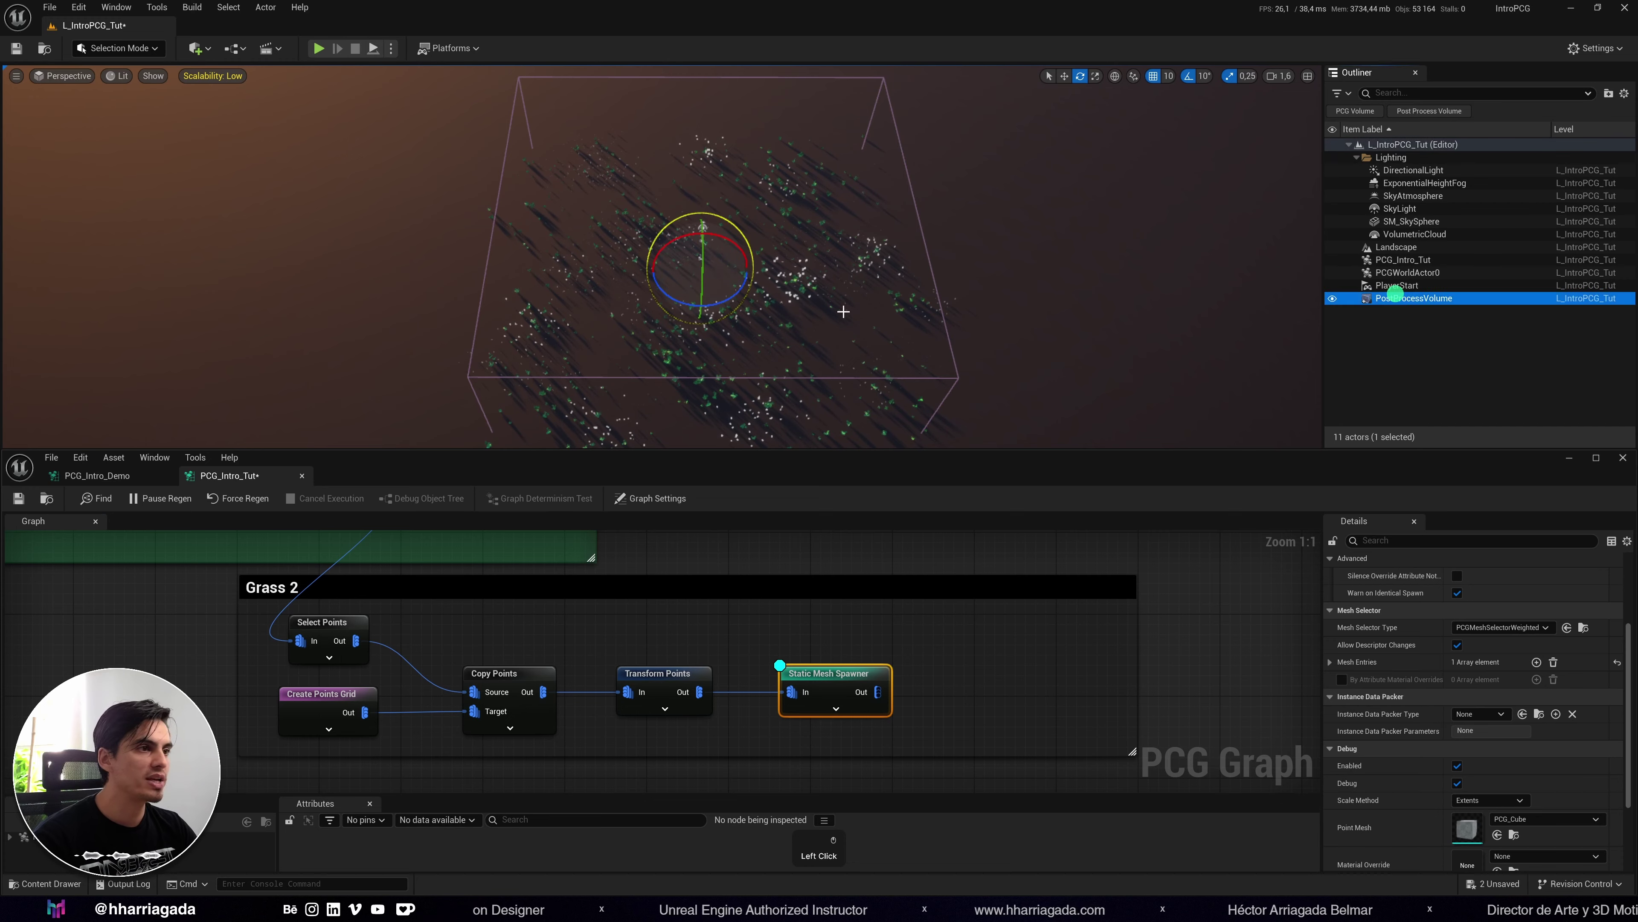
right_drag(824, 329, 881, 322)
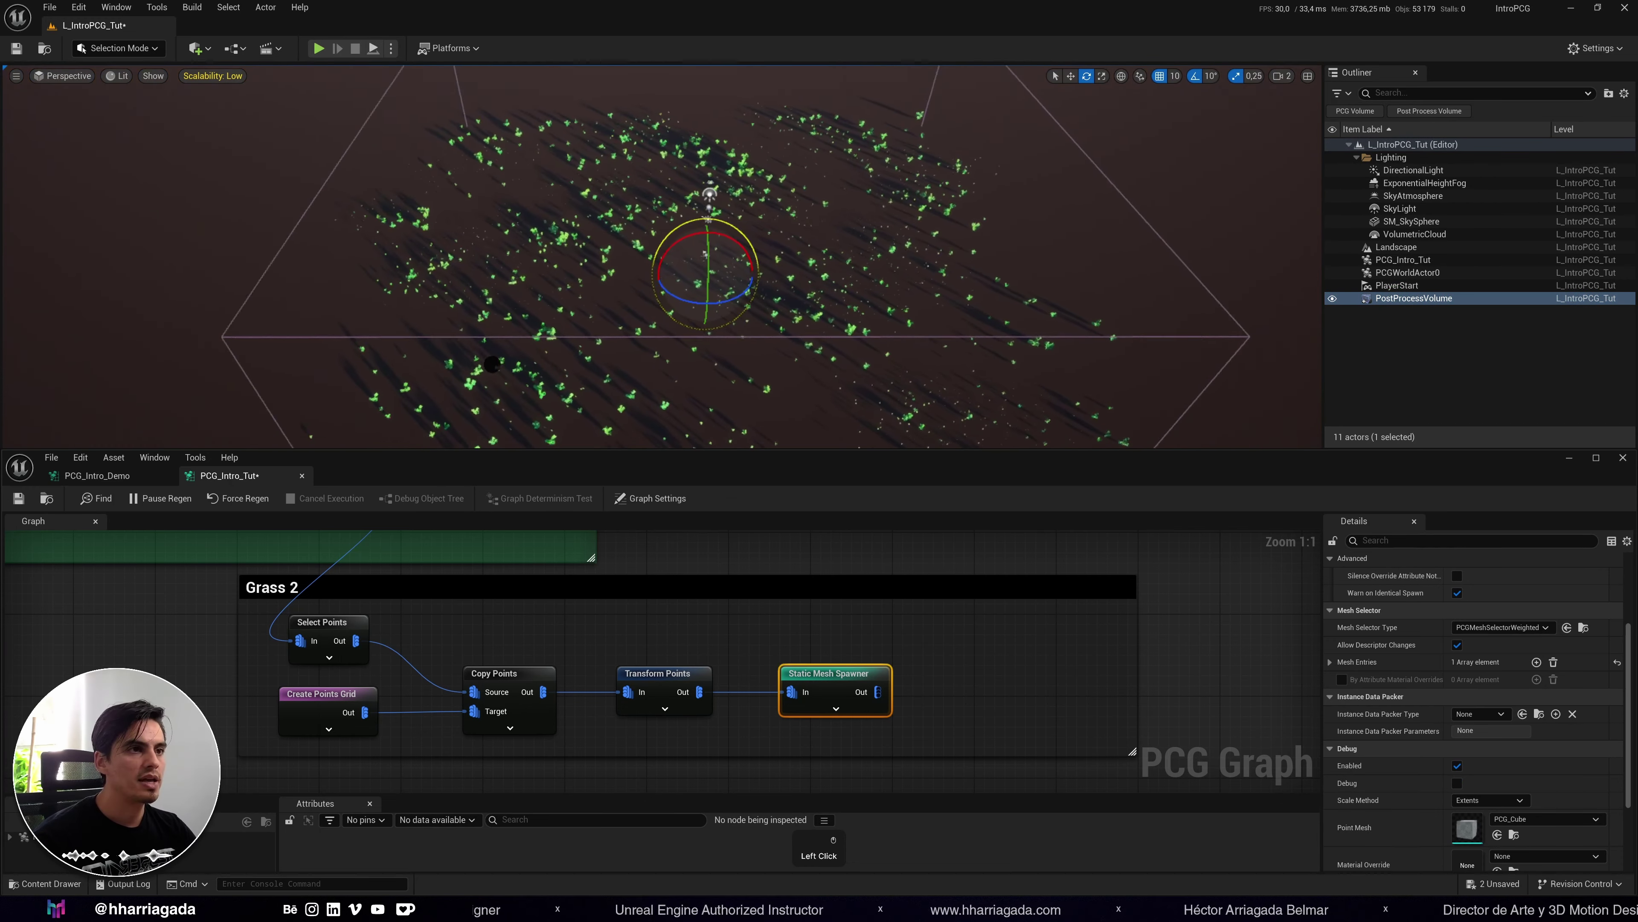
right_drag(1025, 351, 1025, 342)
click(1483, 389)
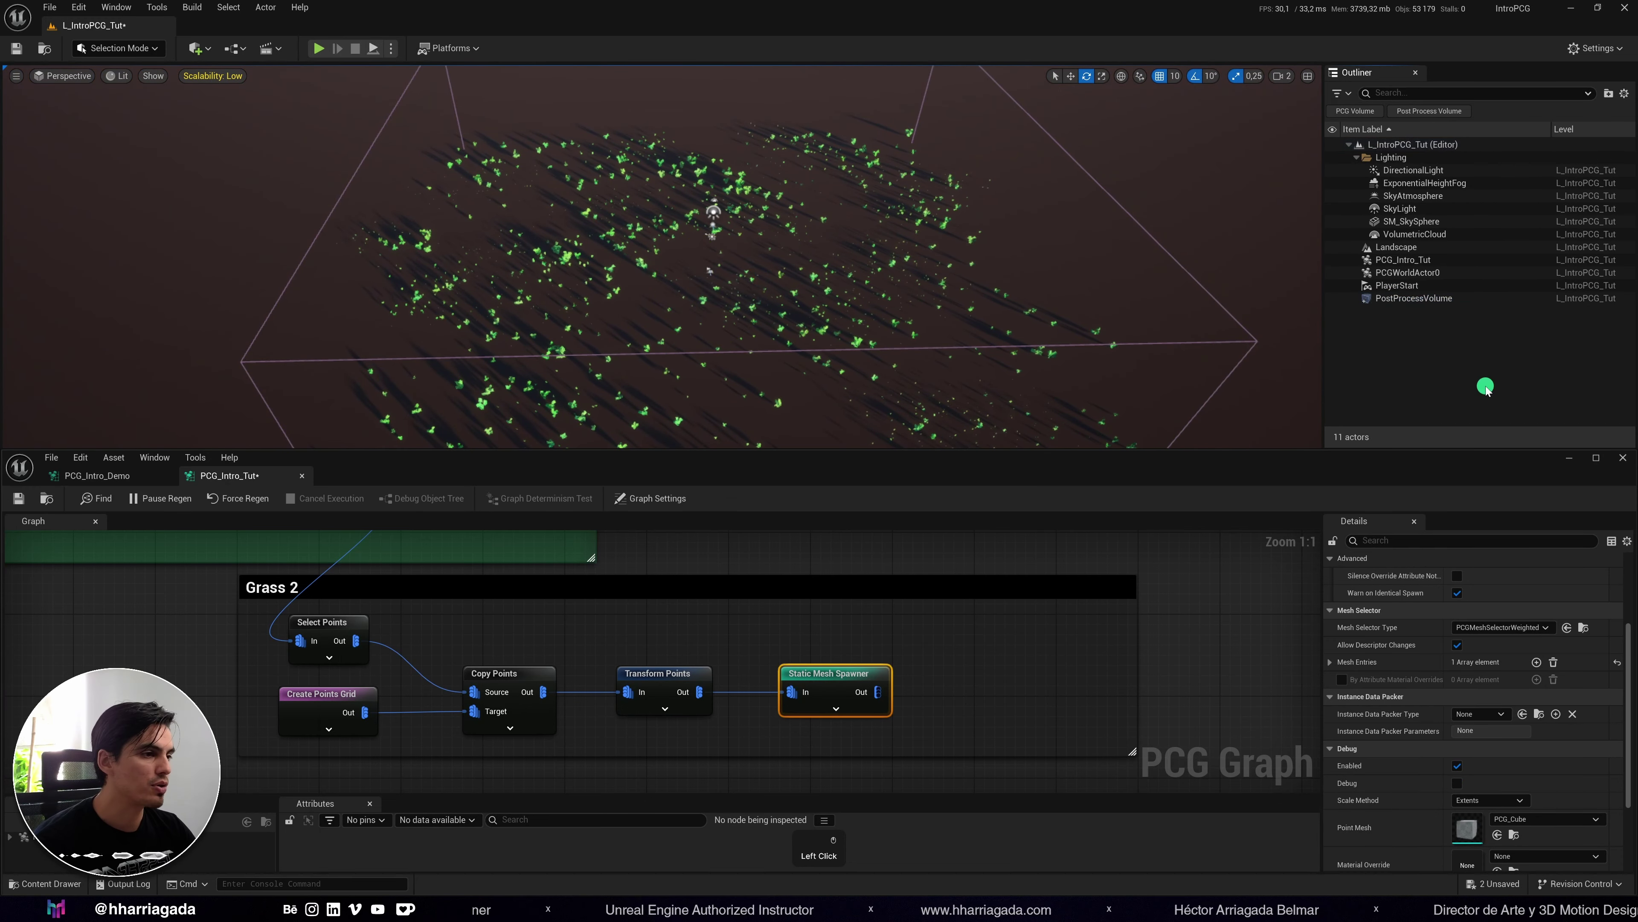
Play the level, run the character through the spawned grass to check it, and stop the play session.
click(1569, 457)
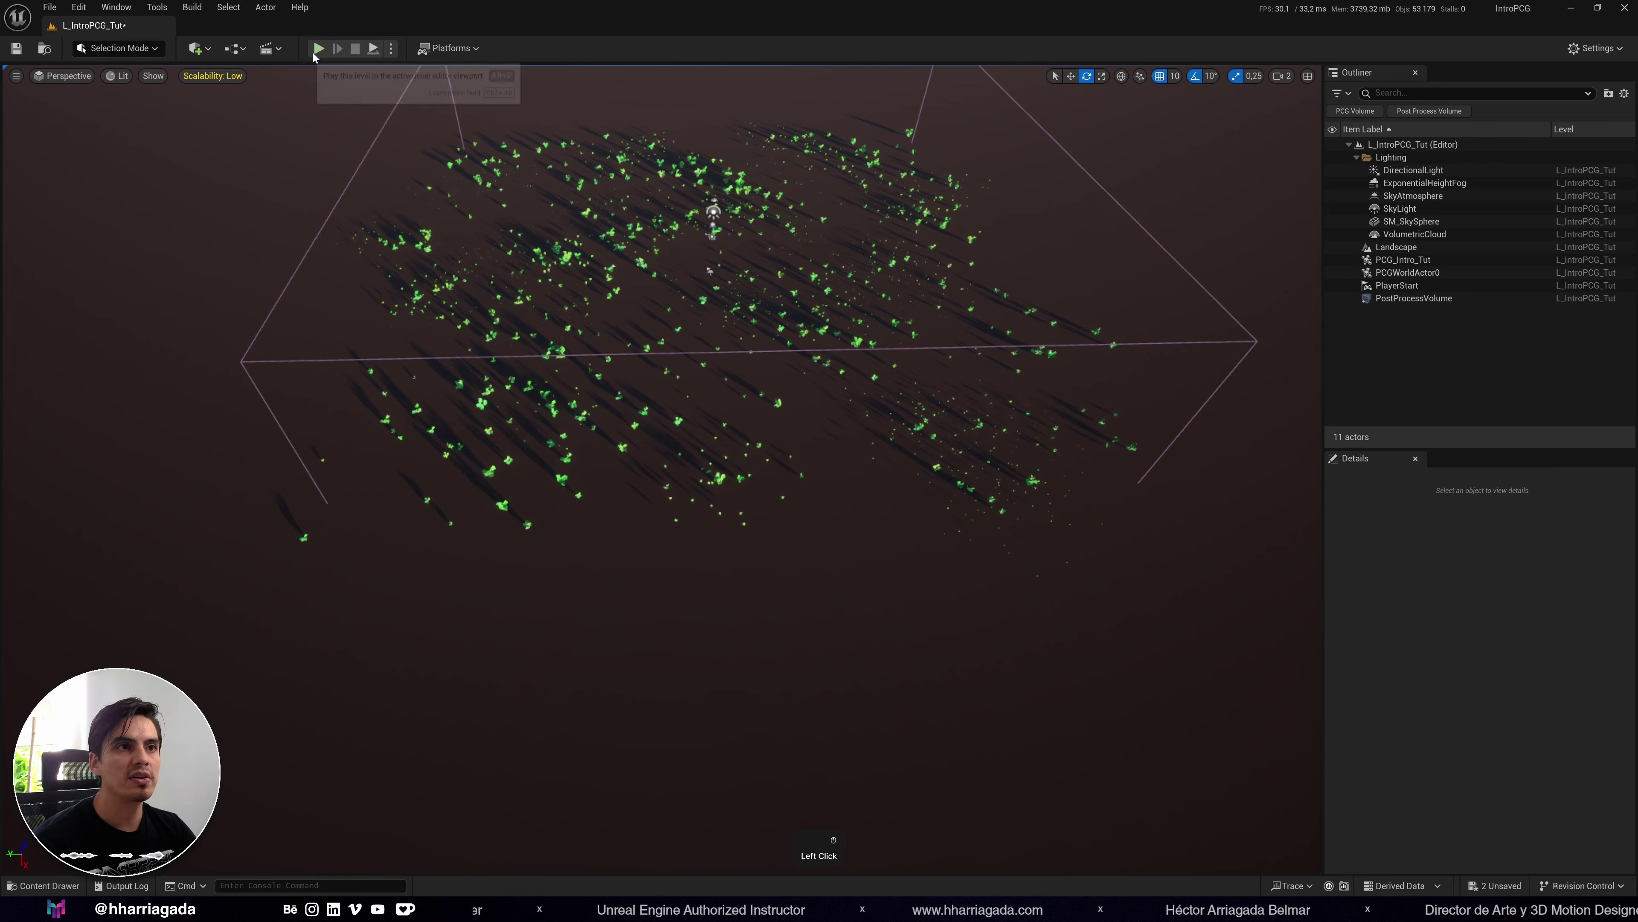
click(316, 49)
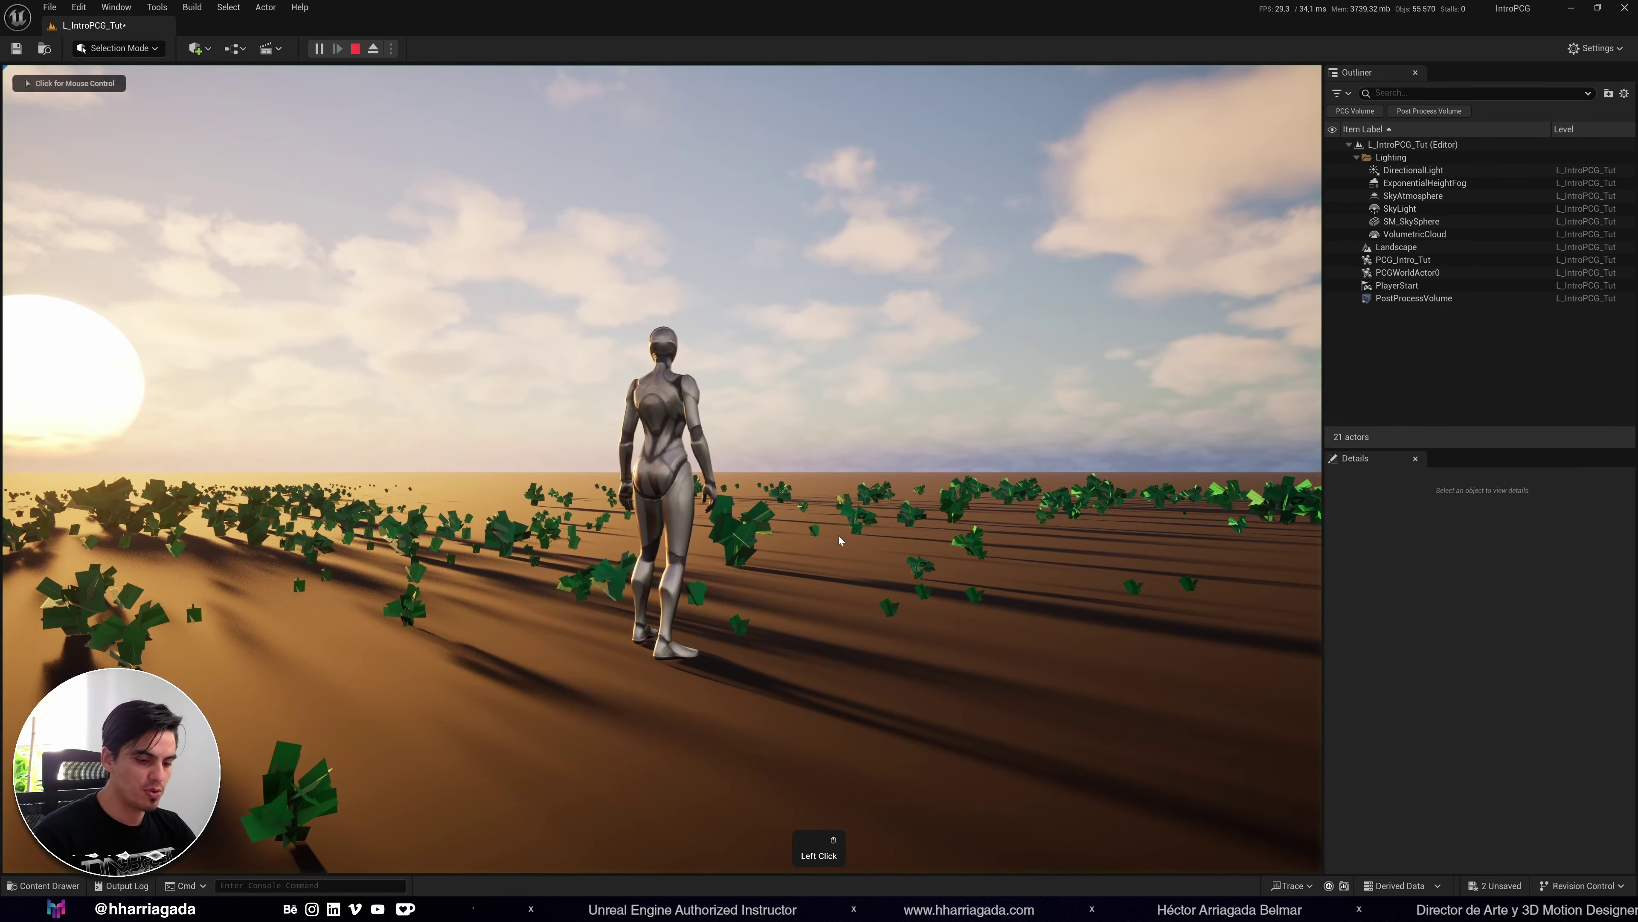
click(840, 537)
key(a)
key(w)
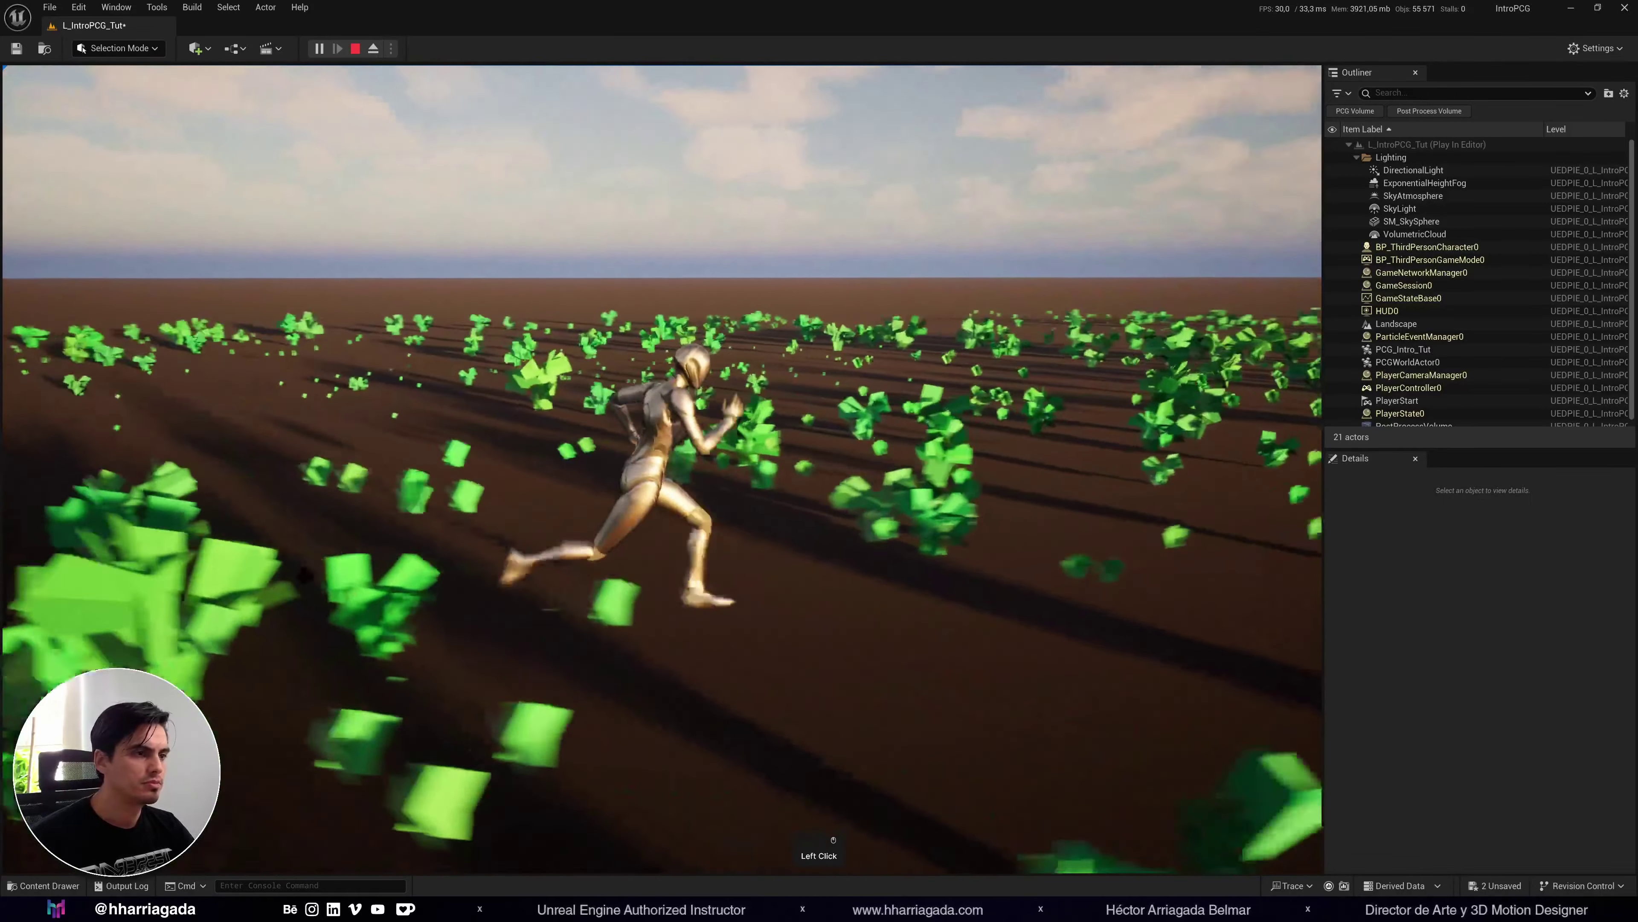
key(Escape)
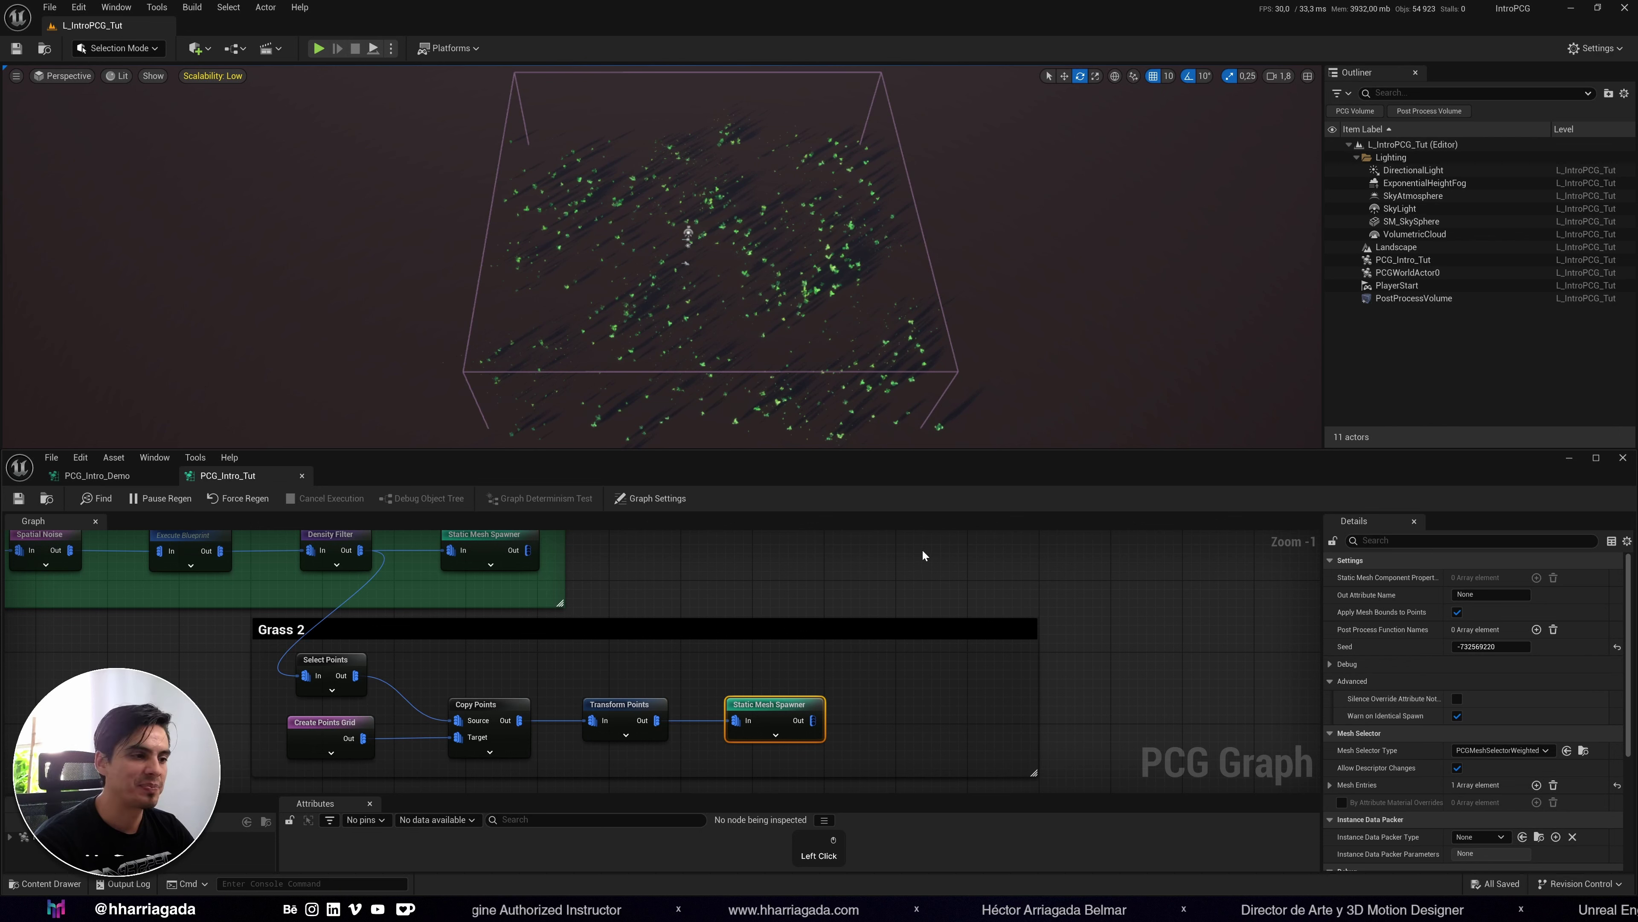
Turn on debugging for the "Grass 2" Transform Points node and set its Rotation Max Z to 360°.
click(644, 710)
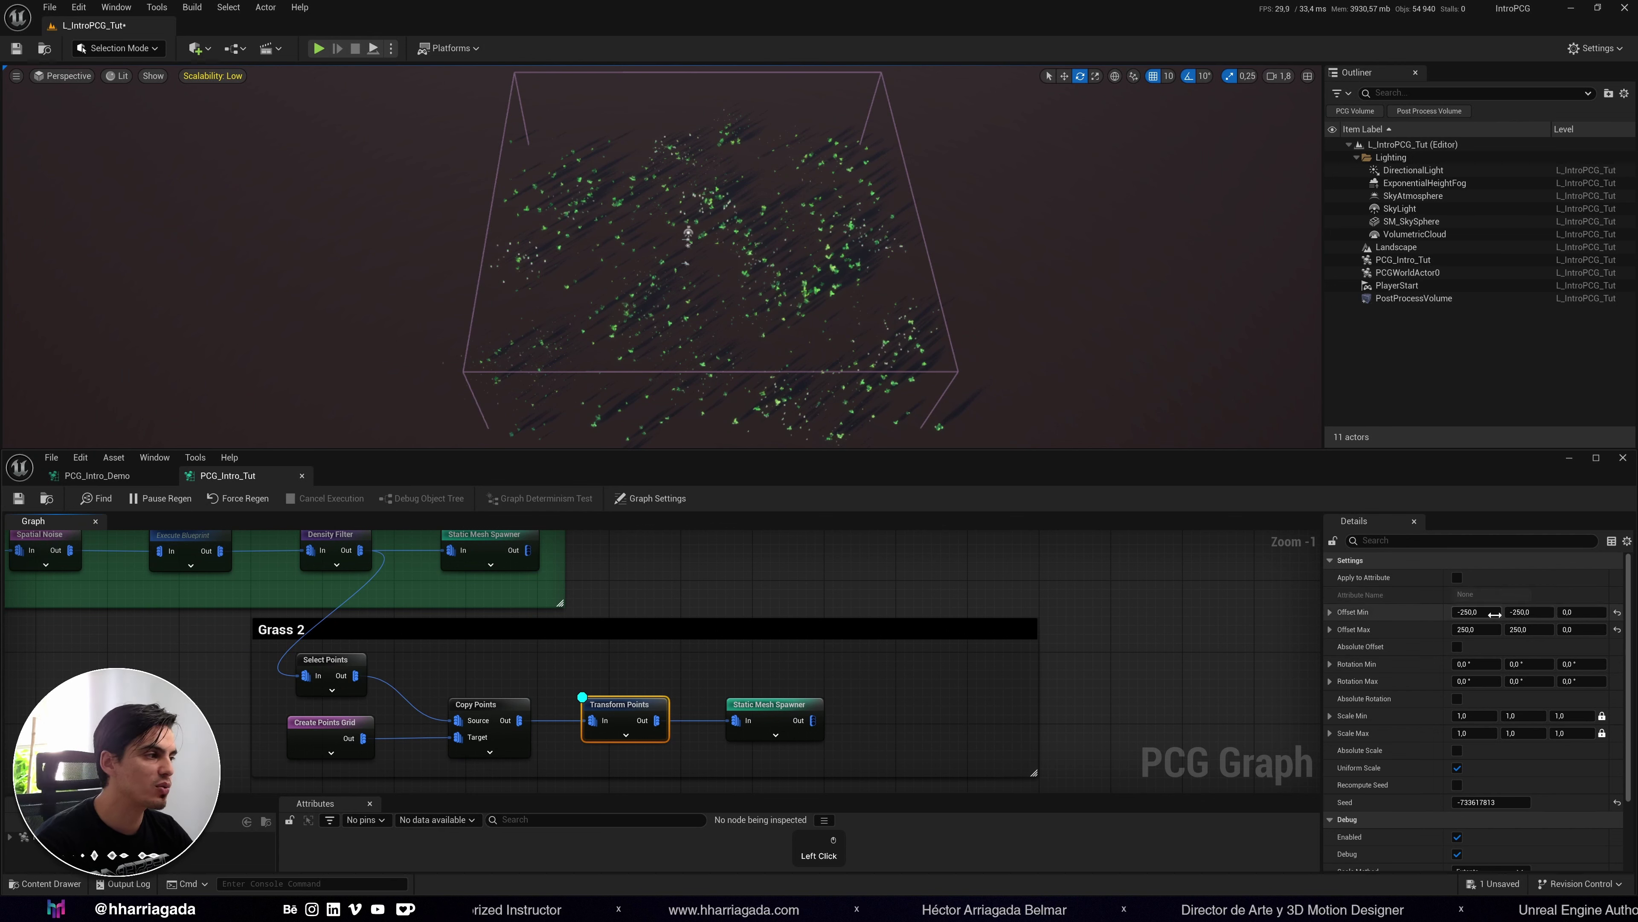
click(1588, 680)
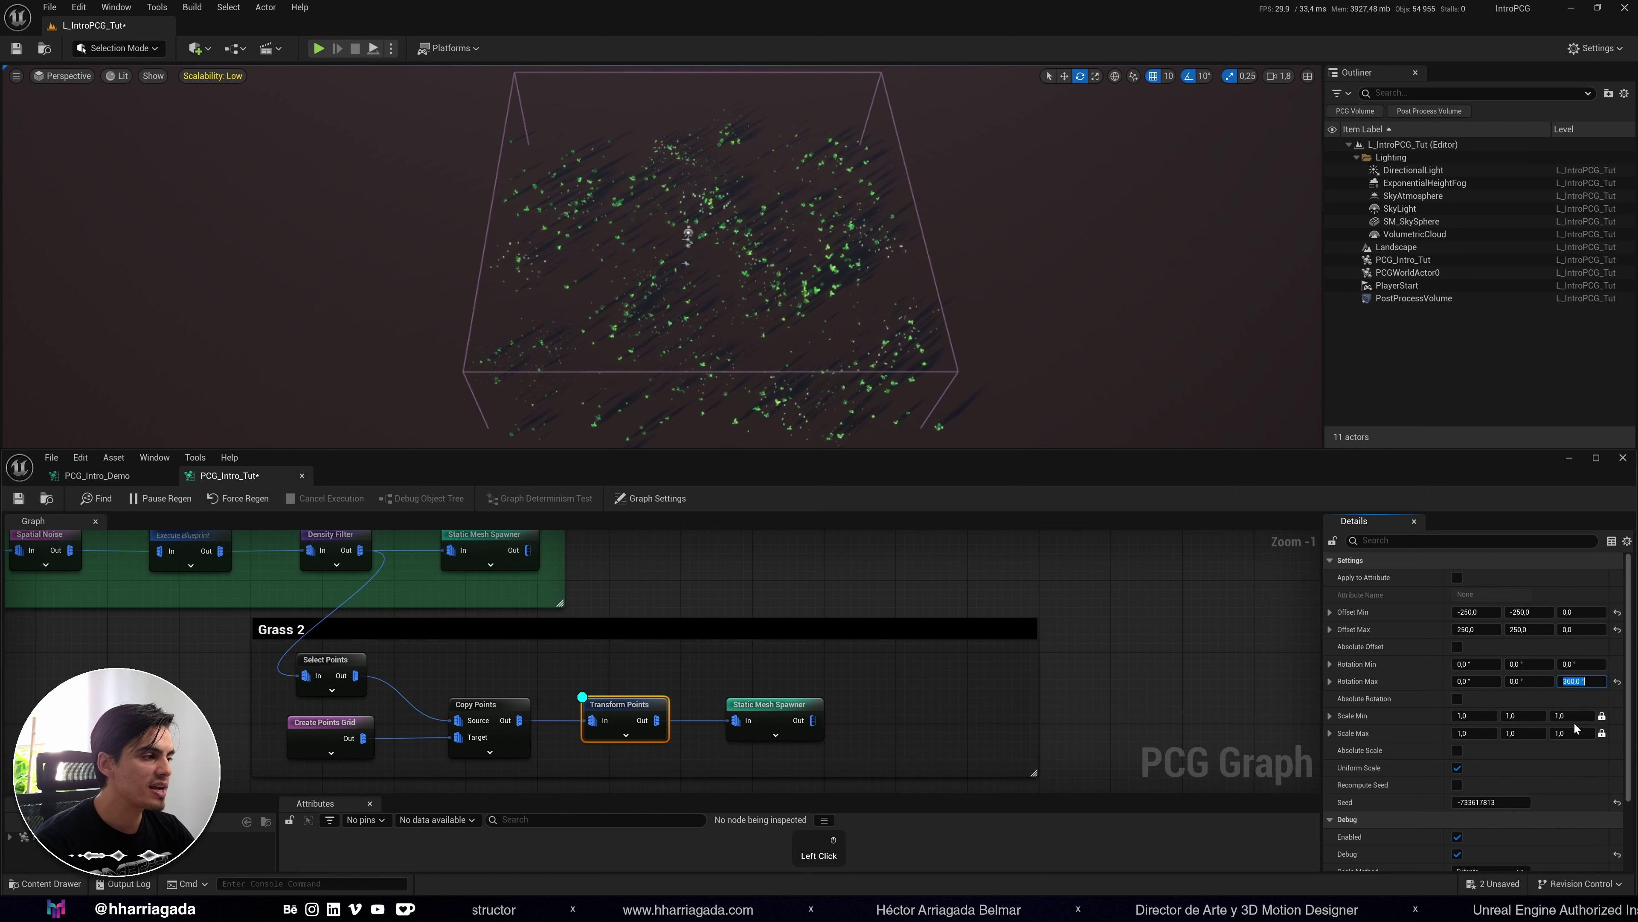
Disable the Static Mesh Spawner nodes in both grass groups to isolate the debug points, and select the Transform Points node.
click(755, 701)
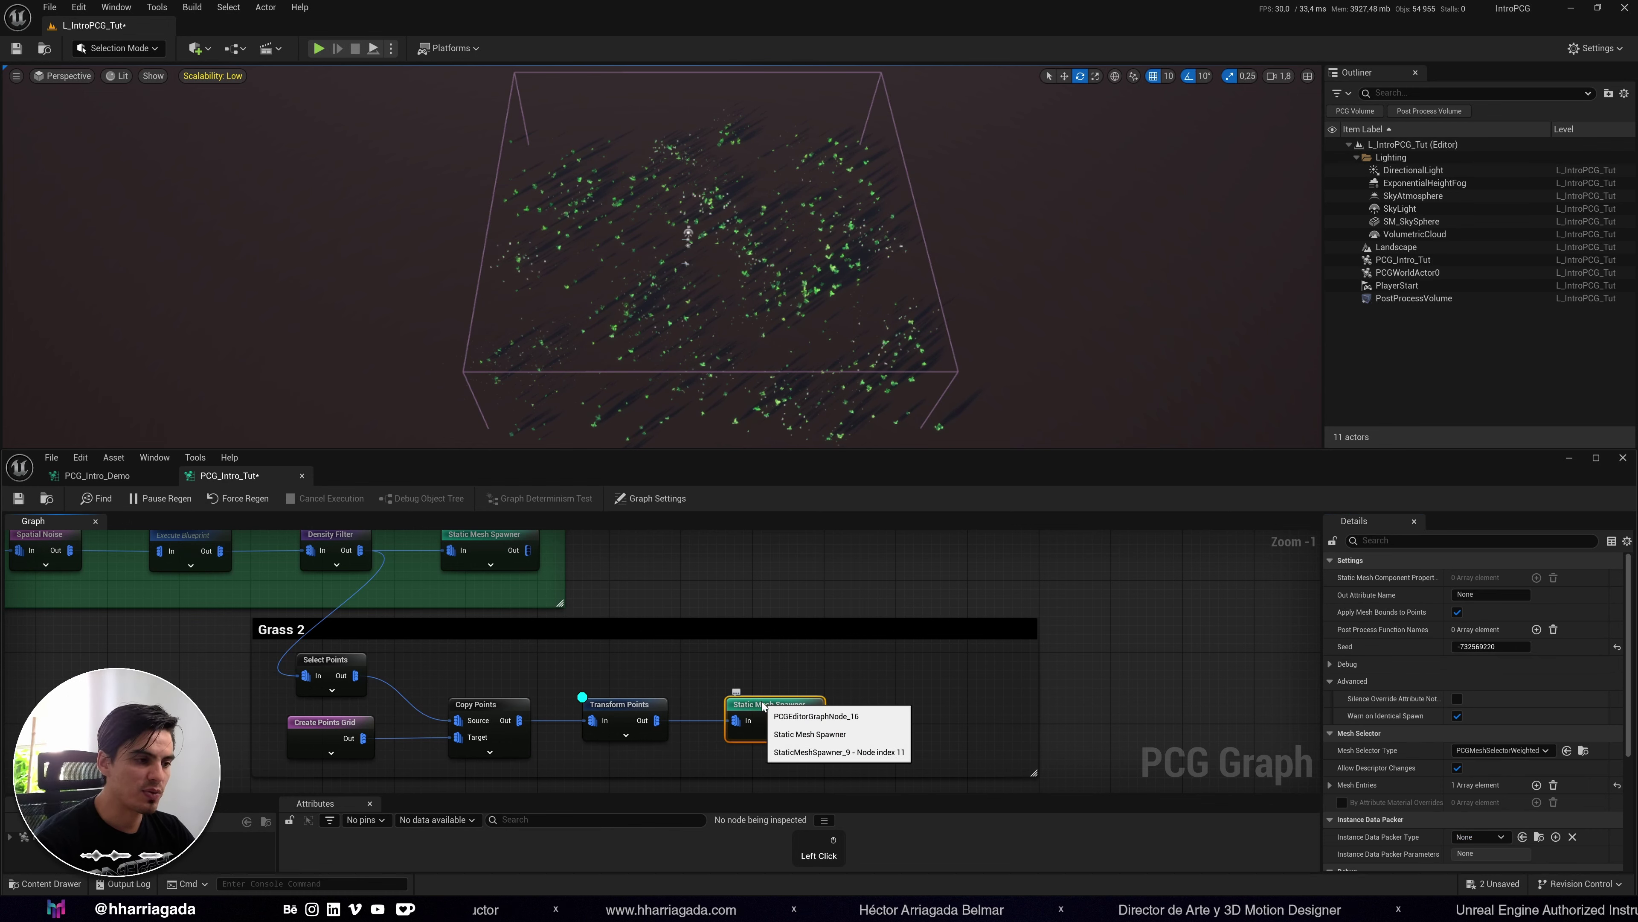
key(e)
click(472, 533)
key(e)
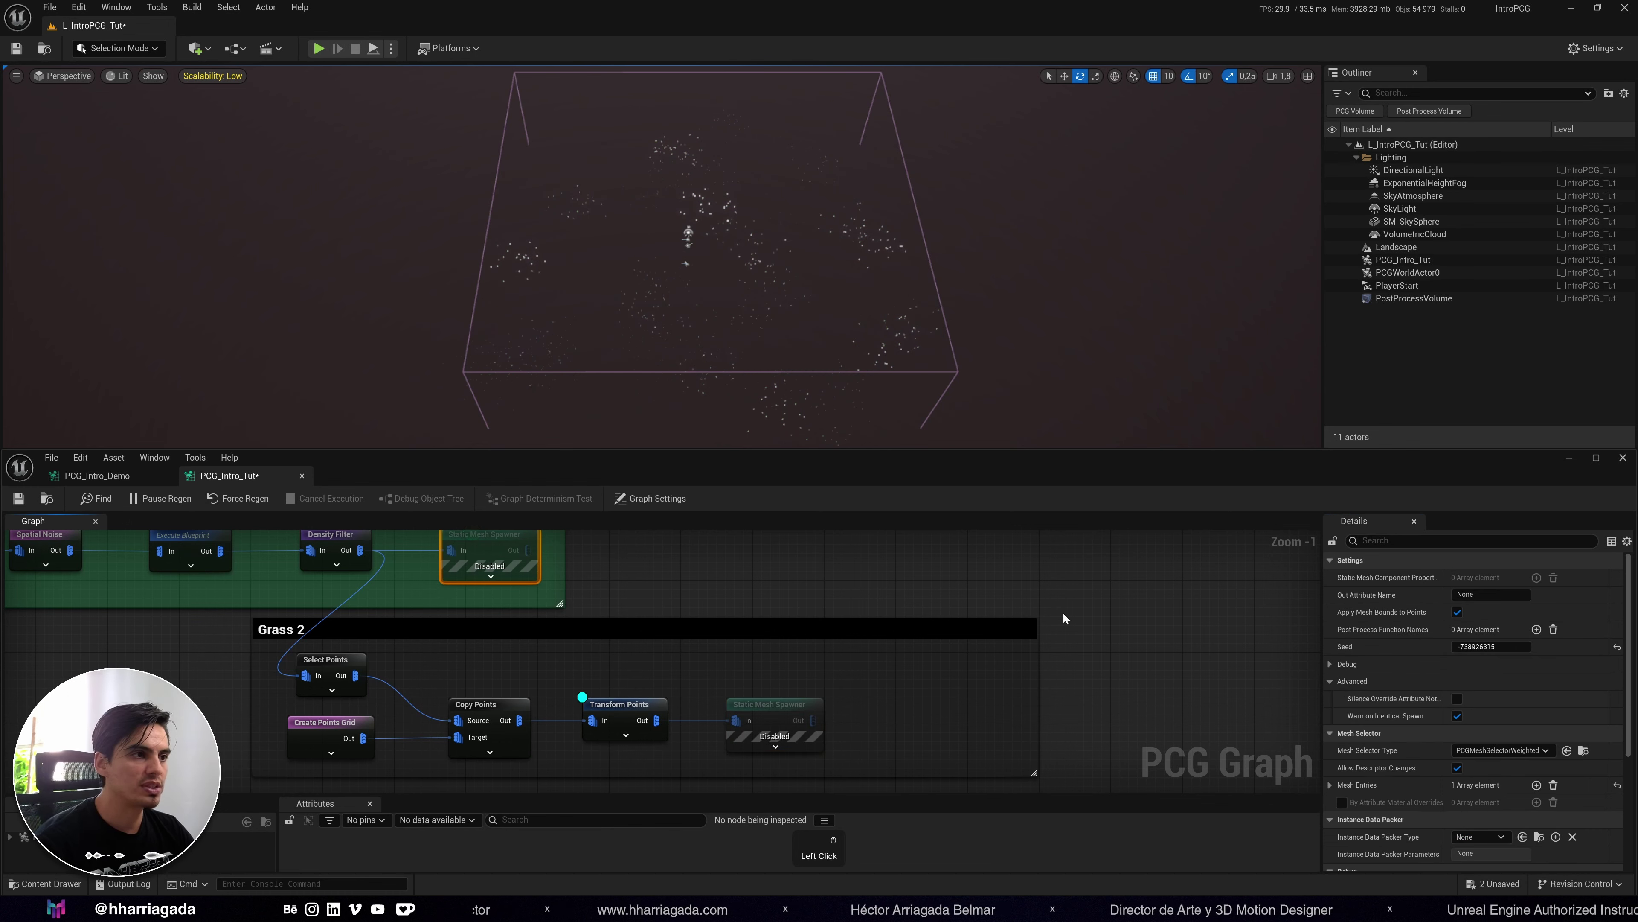
click(618, 705)
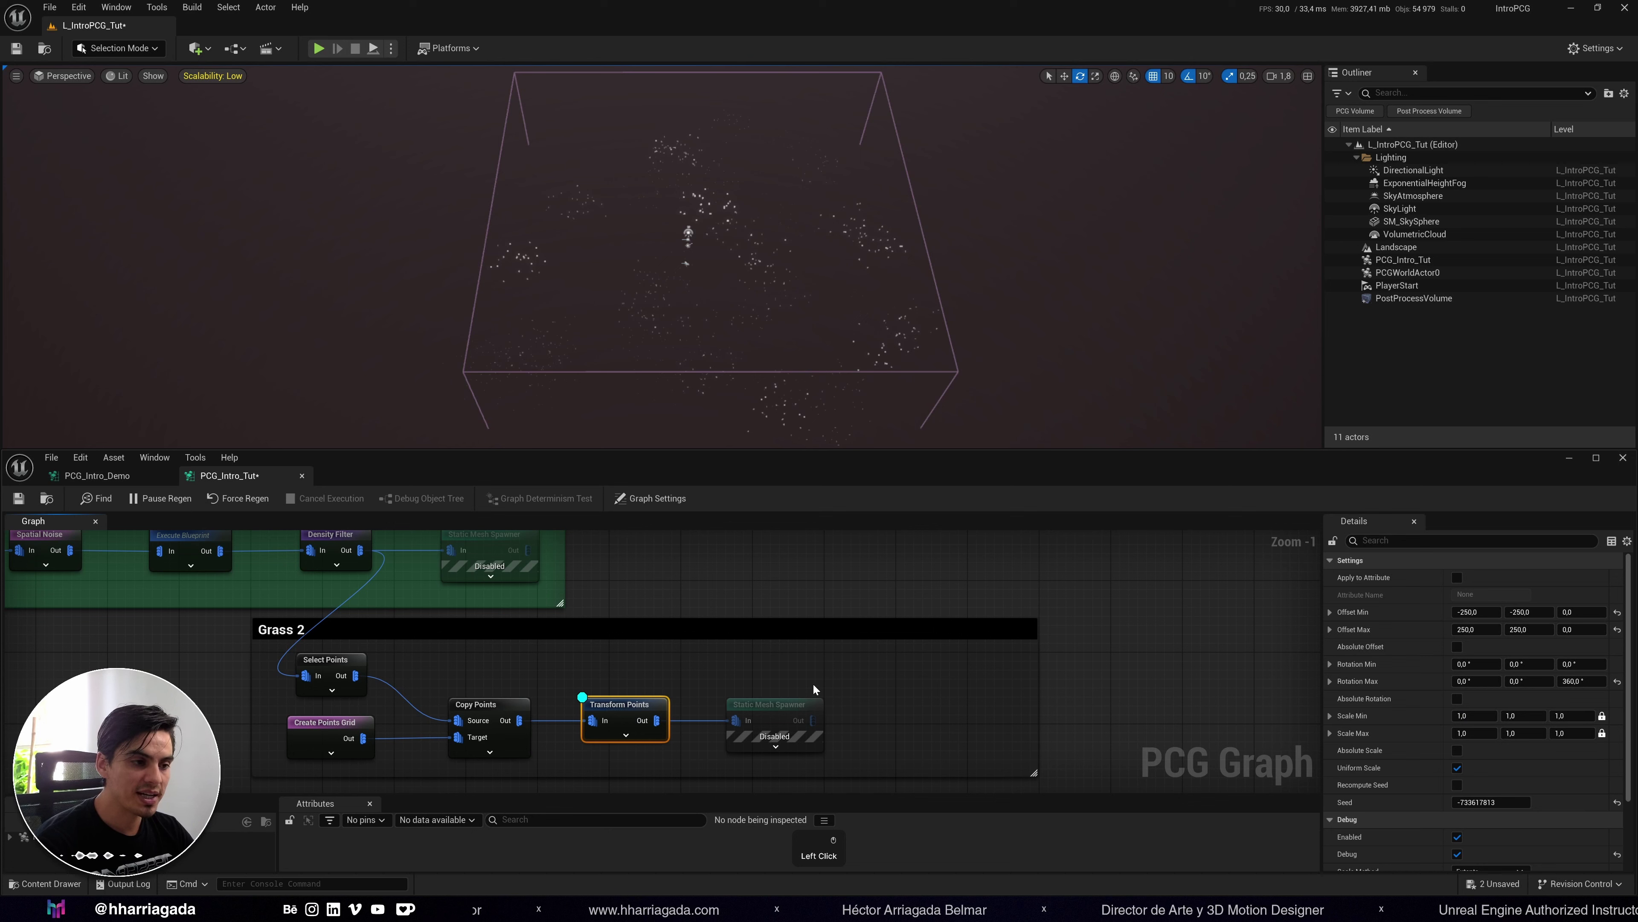
Disable the "Grass 2" Transform Points node and inspect the copied point grids up close in the level.
key(e)
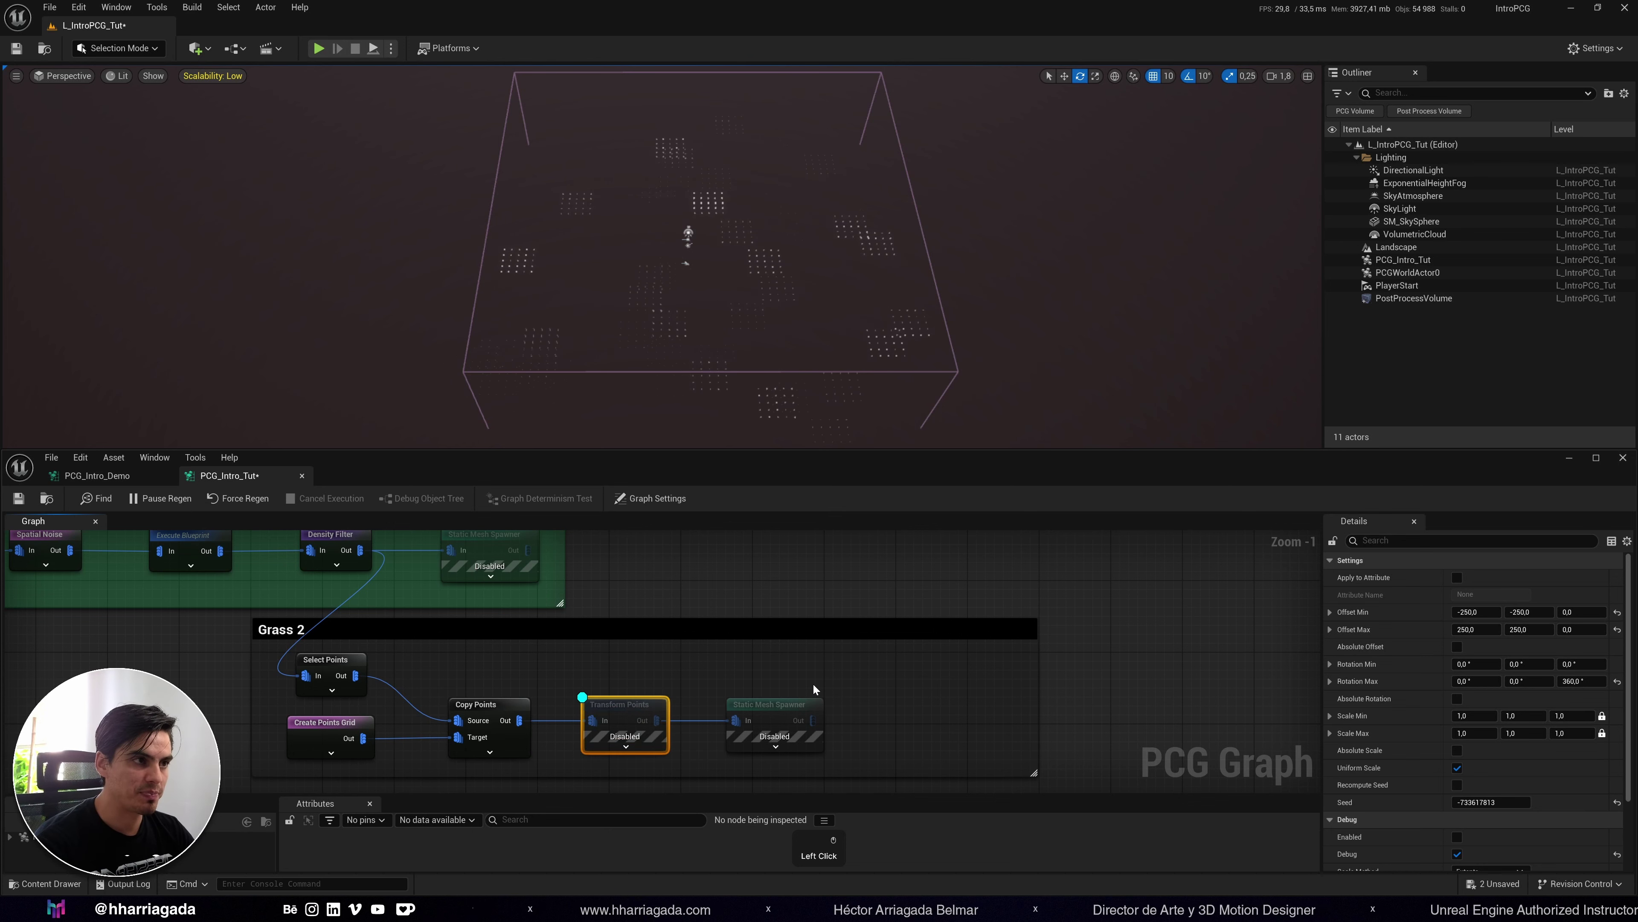
key(w)
mouse_move(832, 335)
right_down()
mouse_move(823, 296)
mouse_move(832, 333)
right_up()
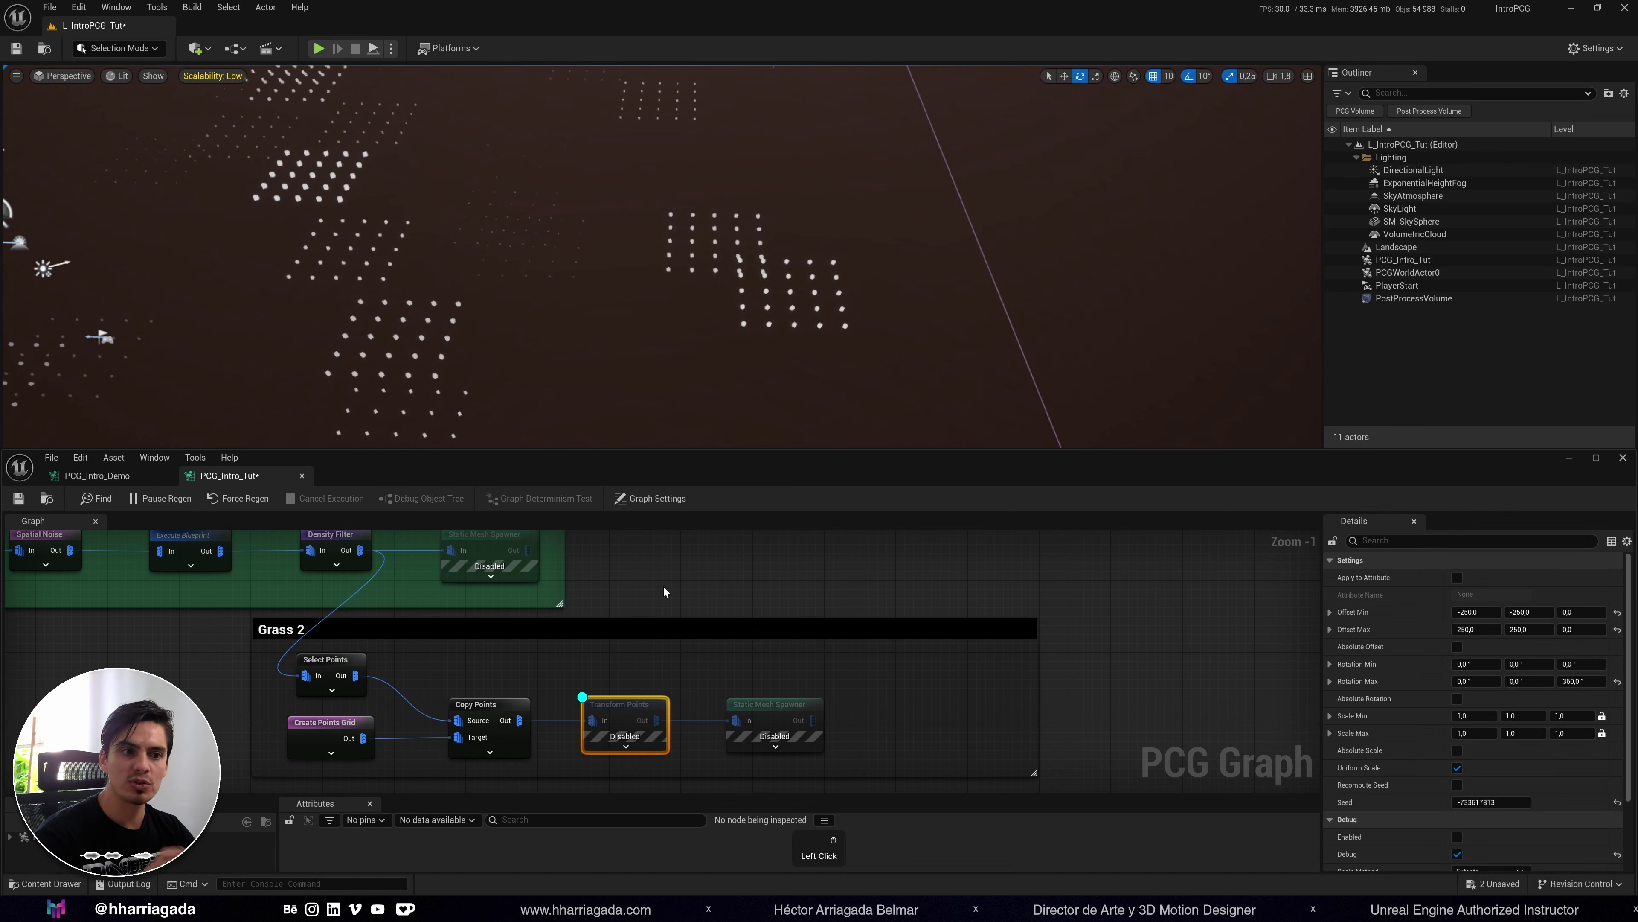
Add a spatial Distance node fed by the Copy Points output and arrange it above the disabled Transform Points and Static Mesh Spawner nodes.
click(309, 535)
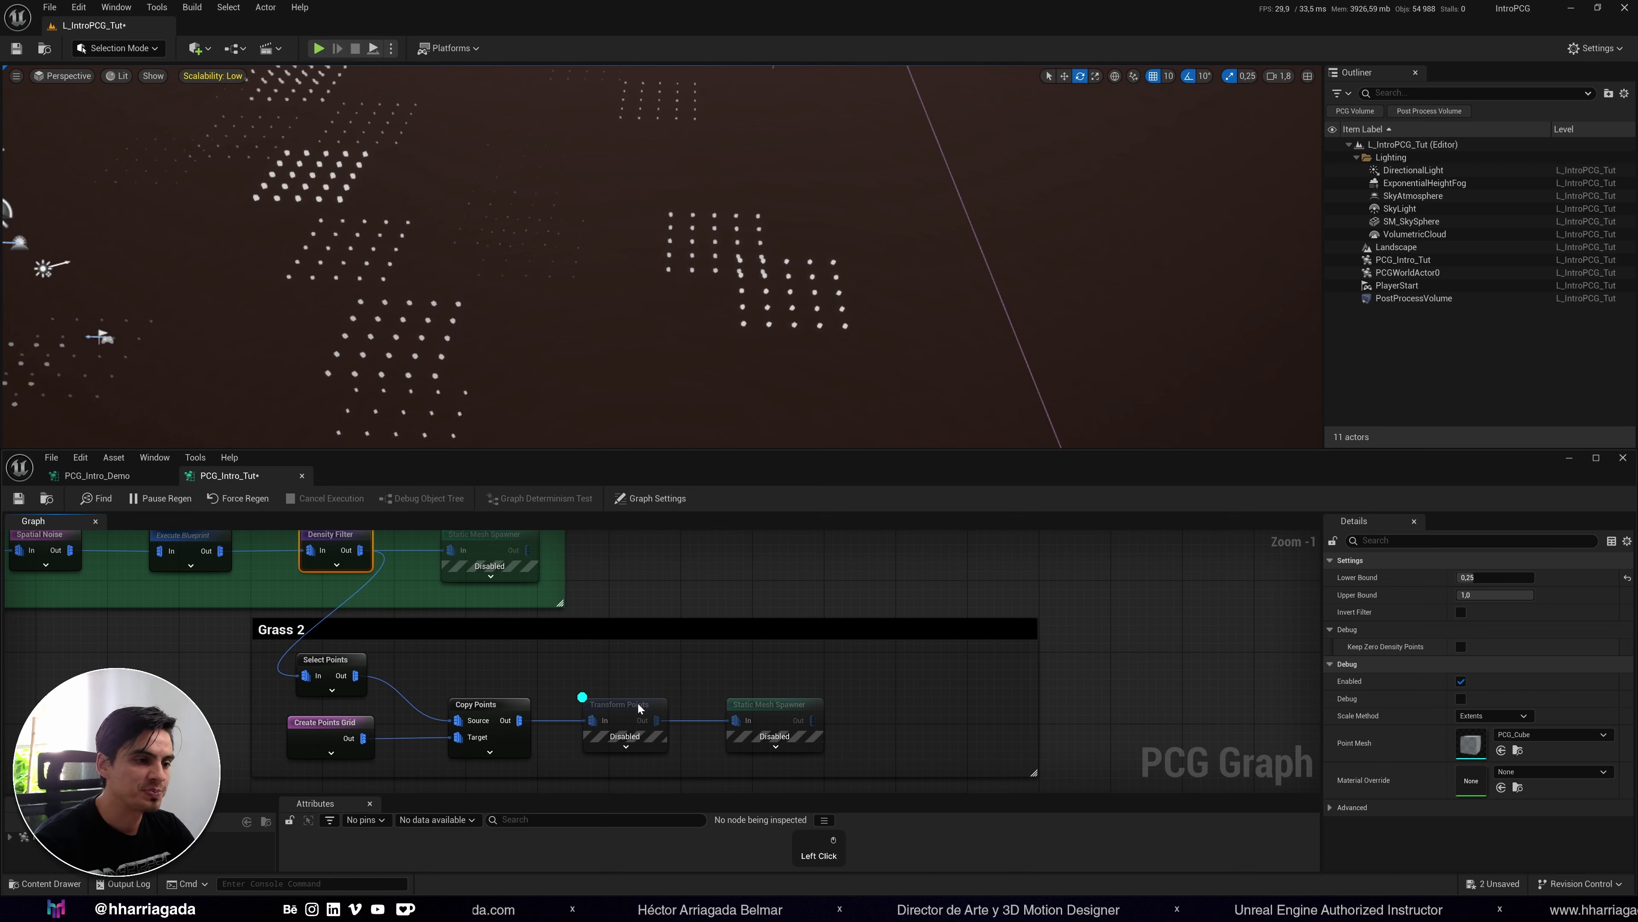
drag(519, 721, 653, 667)
text(distan)
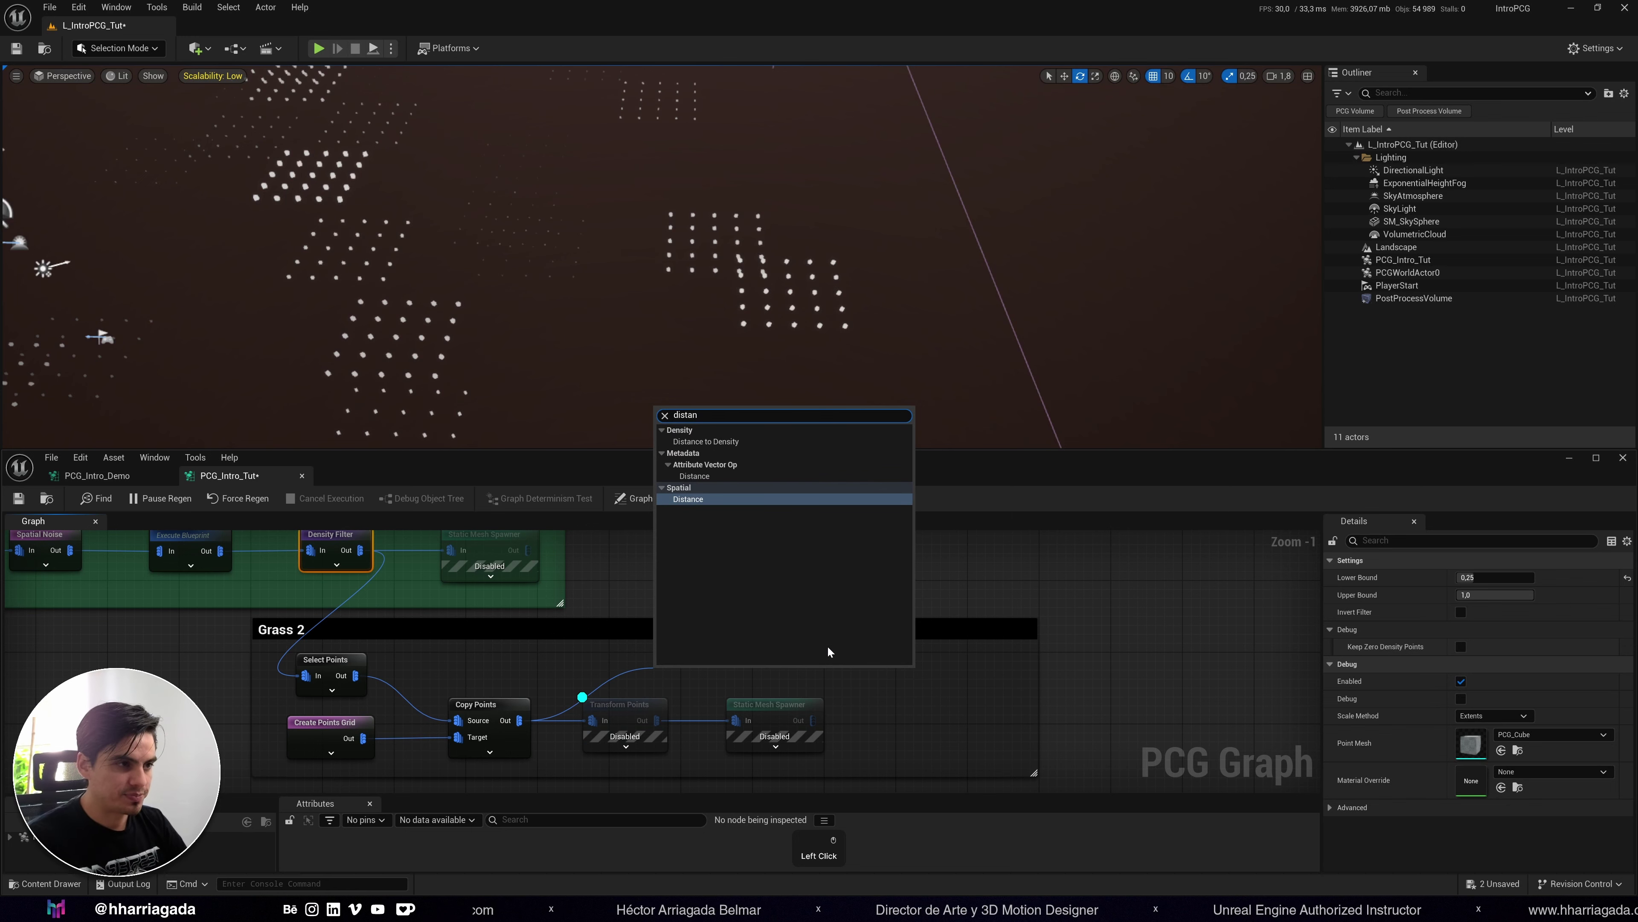
key(Return)
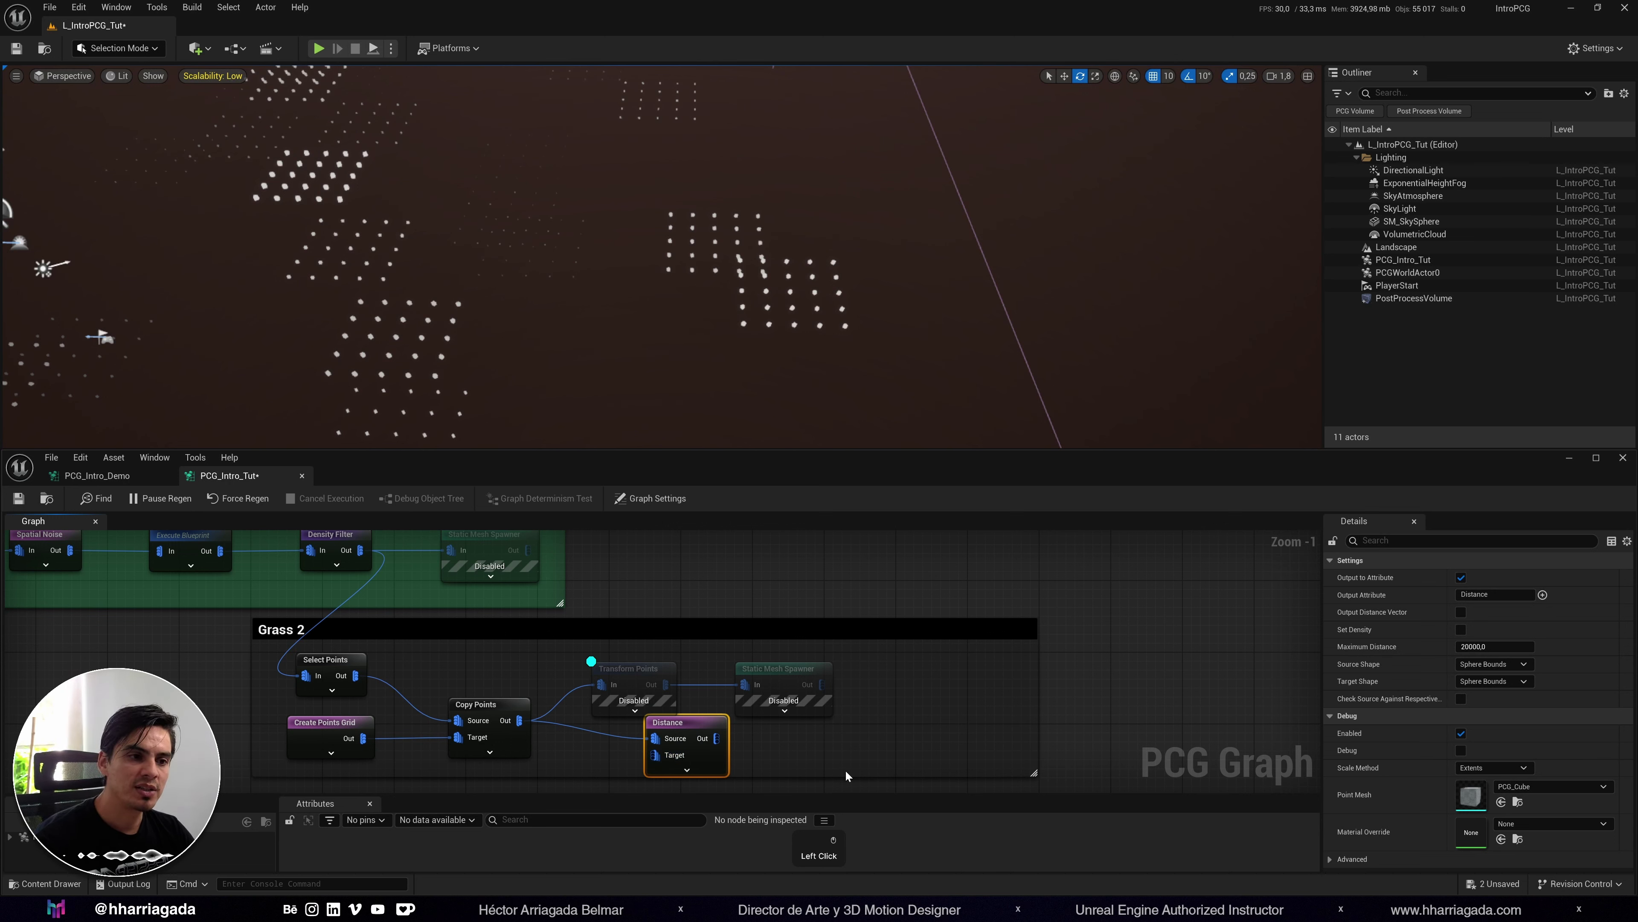
drag(714, 730, 563, 650)
drag(848, 750, 726, 722)
drag(553, 647, 624, 665)
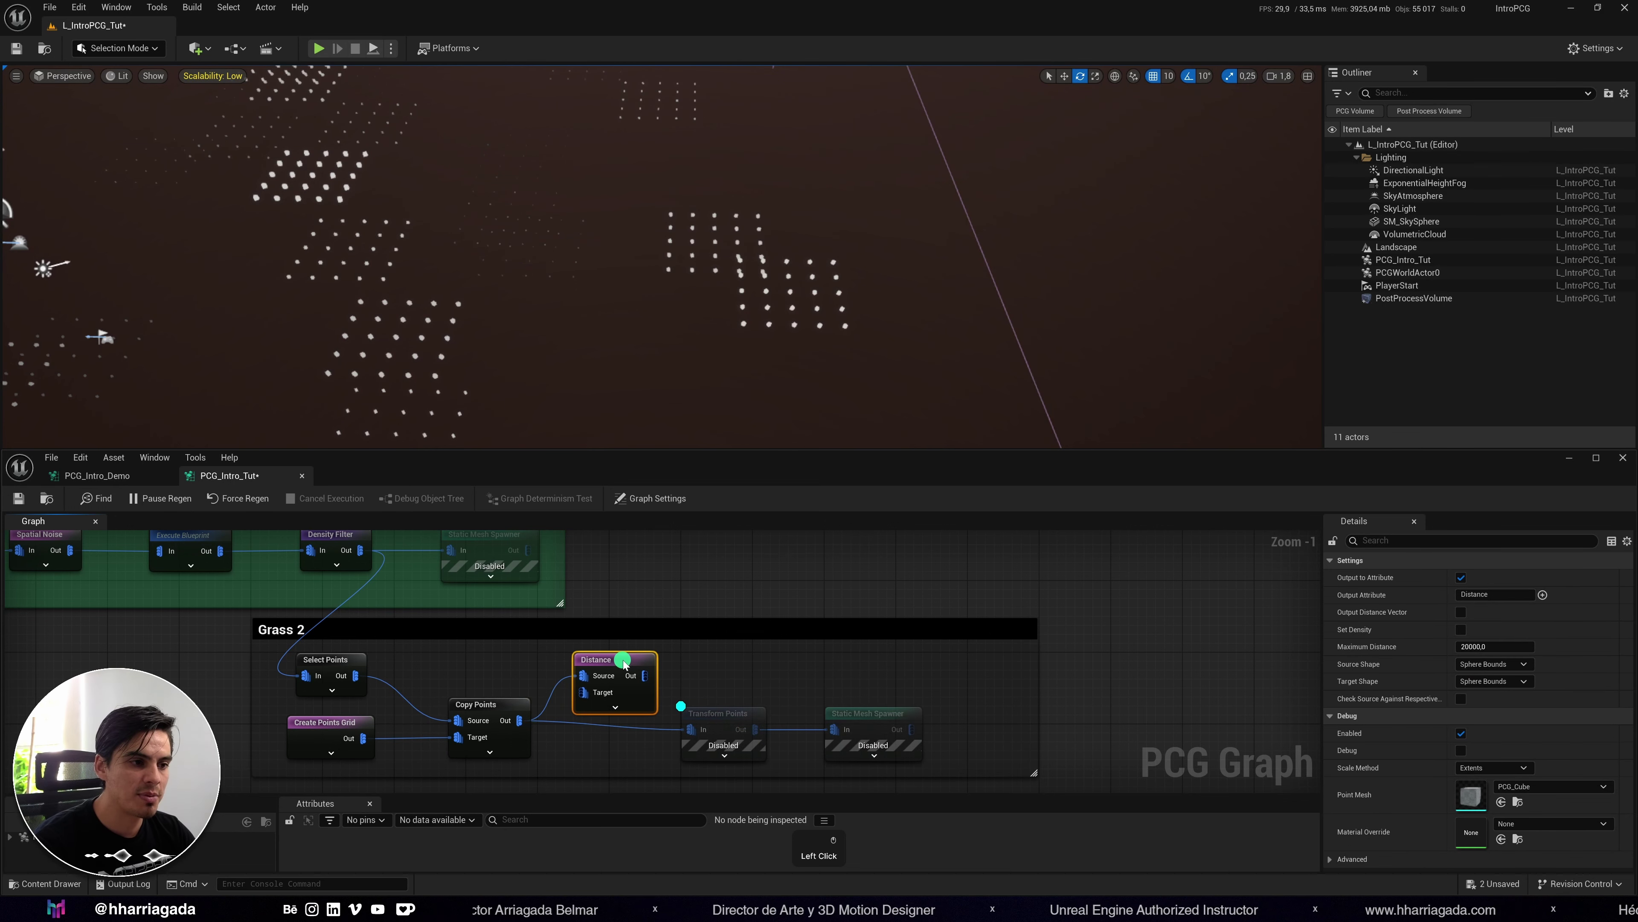
Connect the Select Points output to the Distance node's Target and switch debugging from Transform Points to Distance.
click(328, 661)
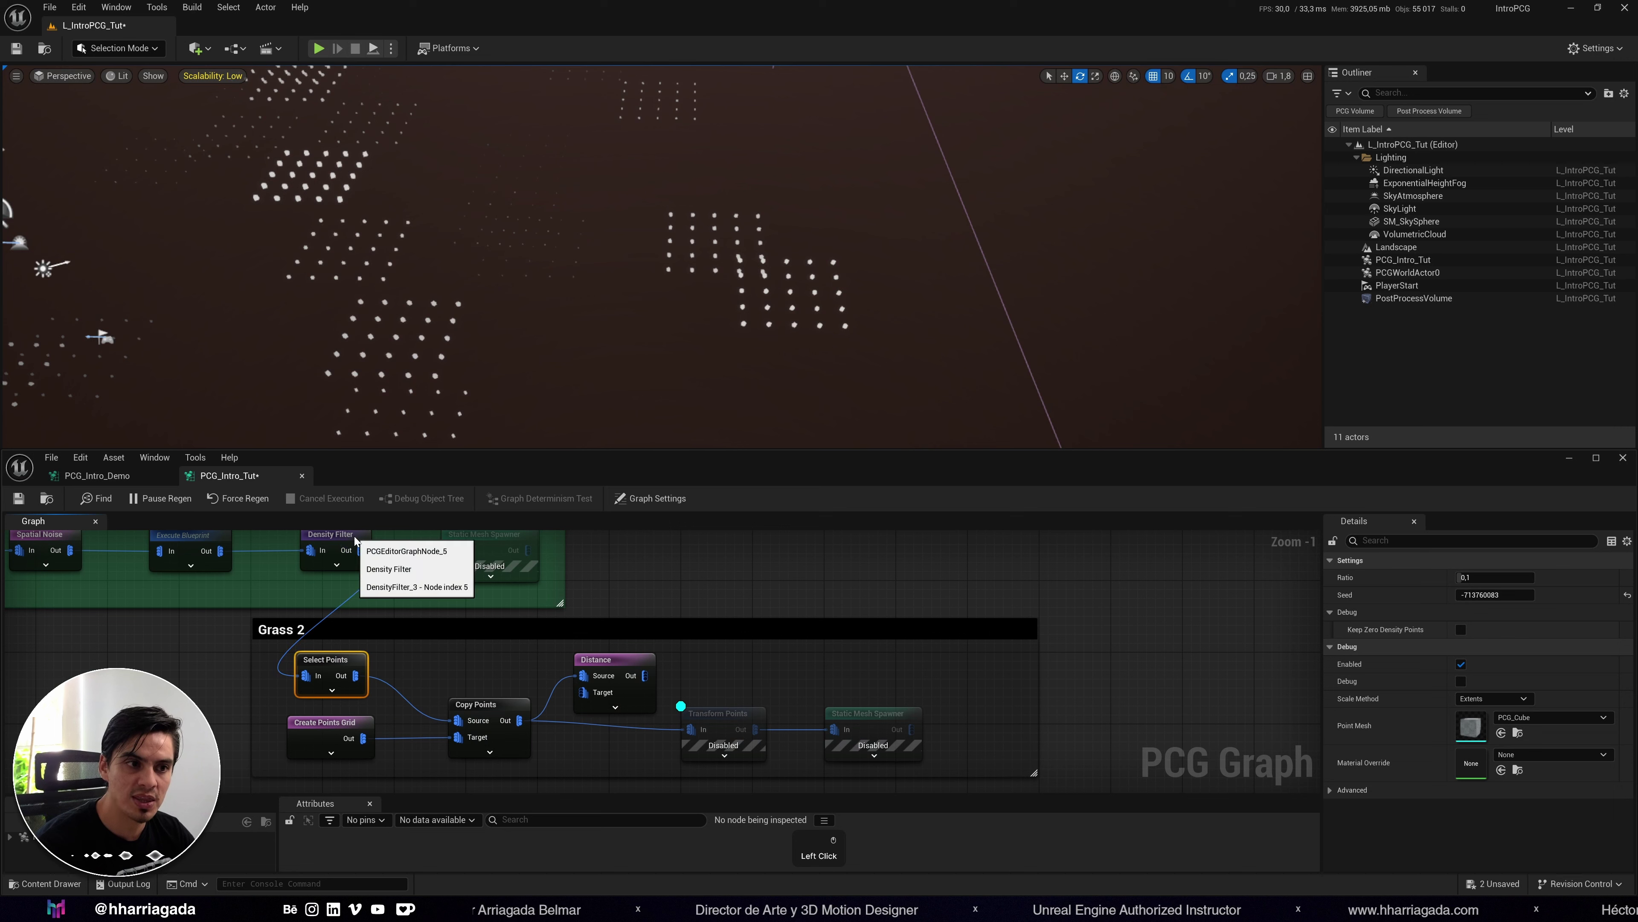
drag(355, 675, 584, 693)
click(716, 723)
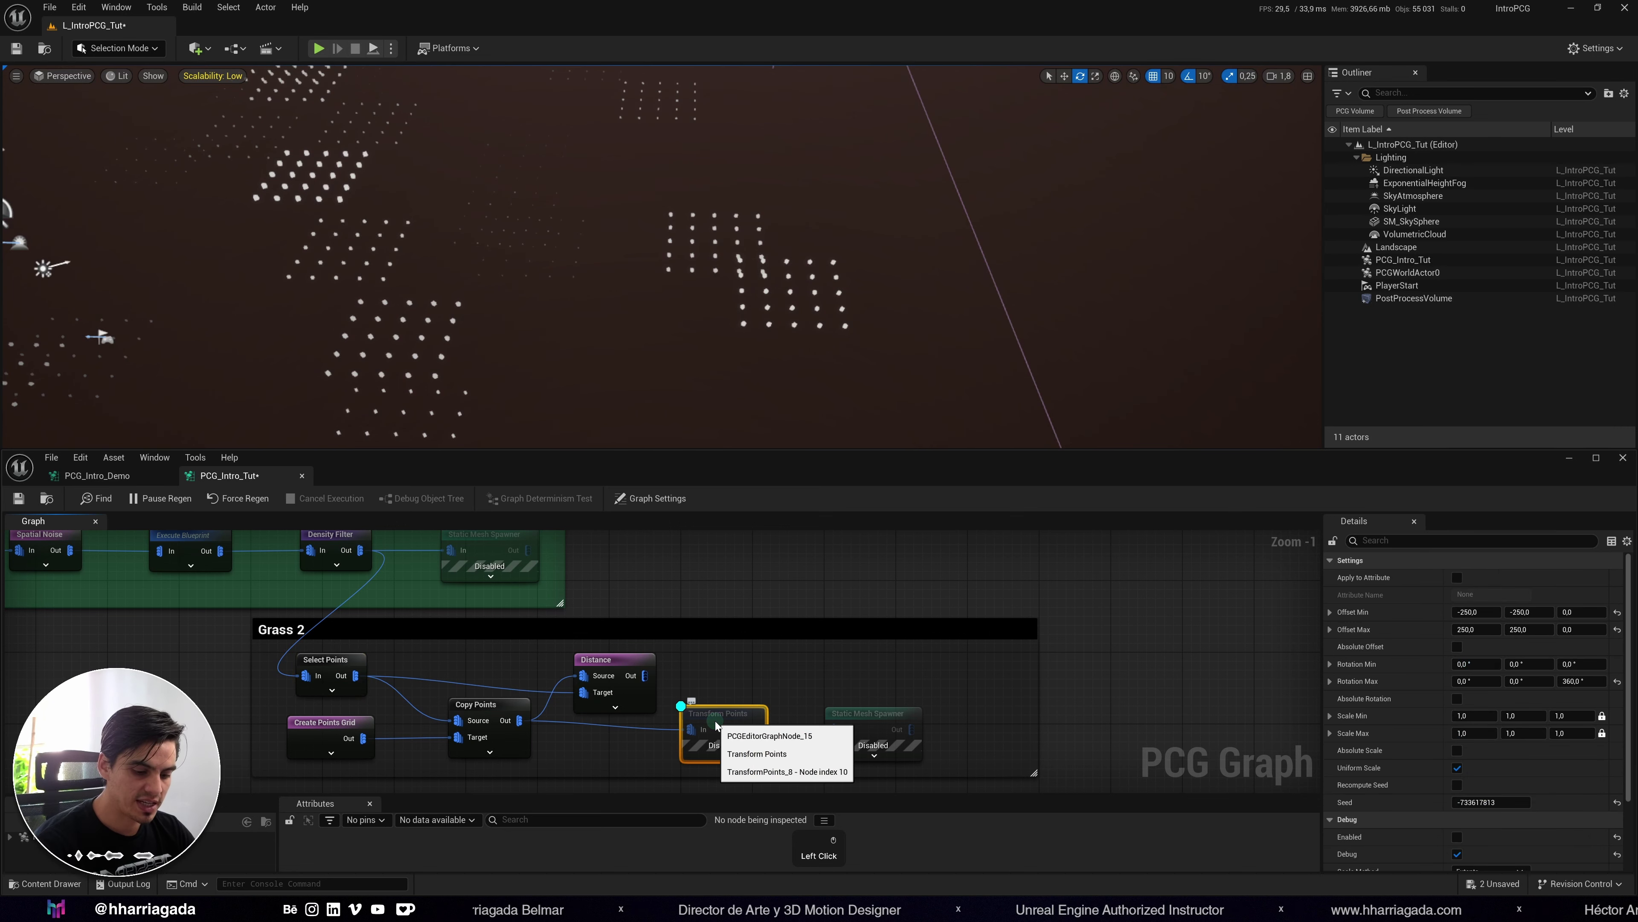
click(595, 659)
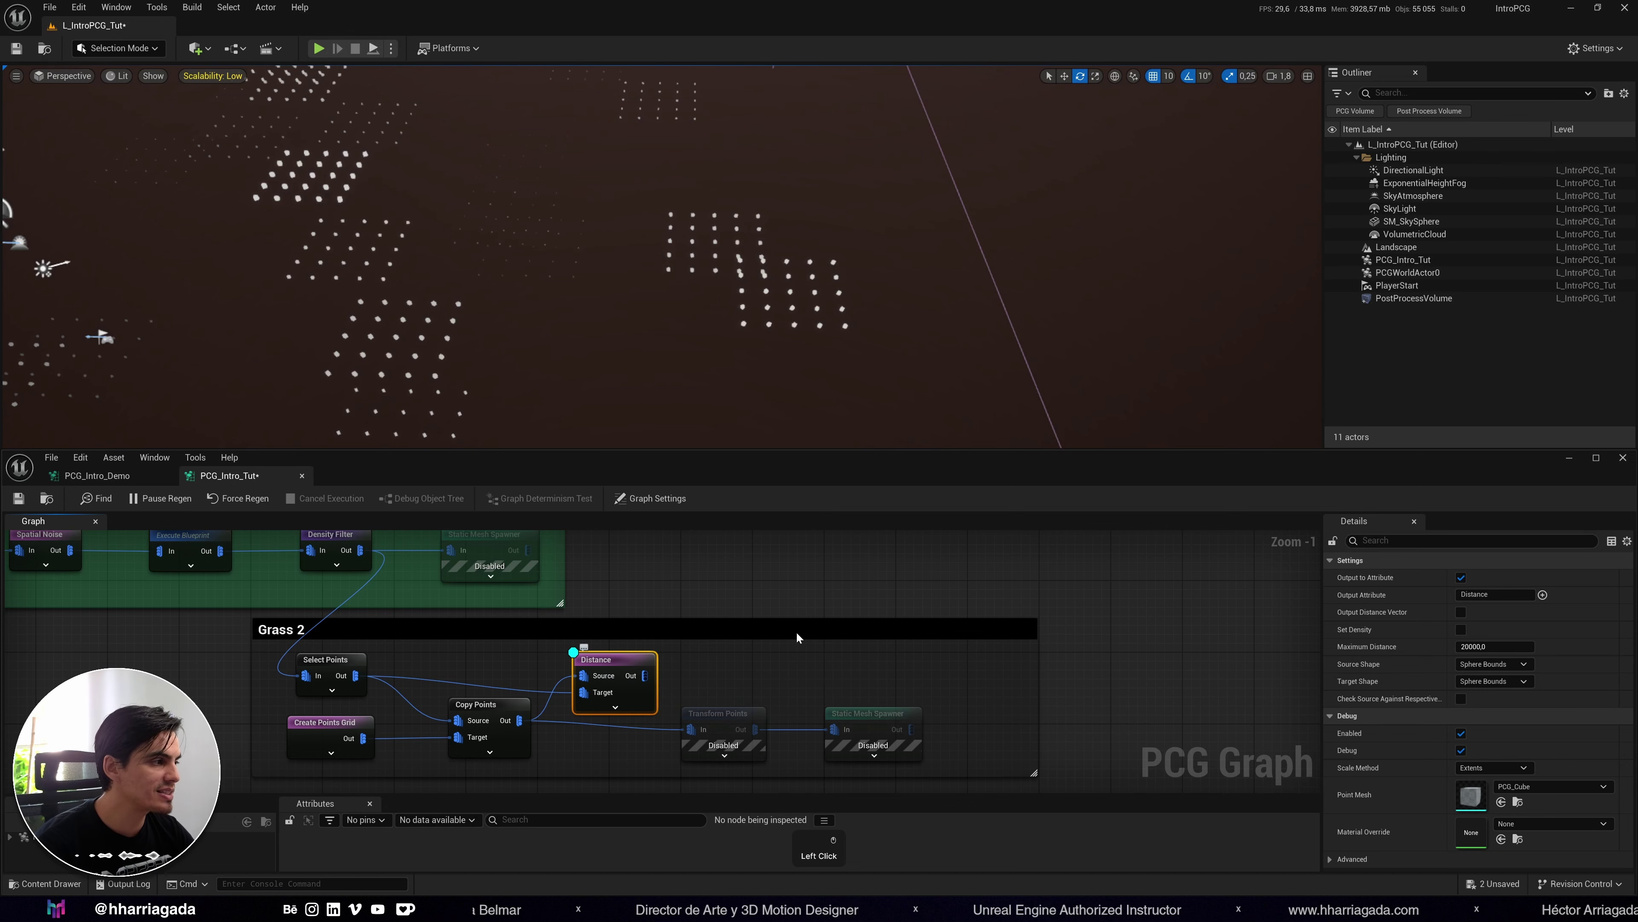
Enable Set Density on the Distance node and set its Maximum Distance to 300.
click(1461, 631)
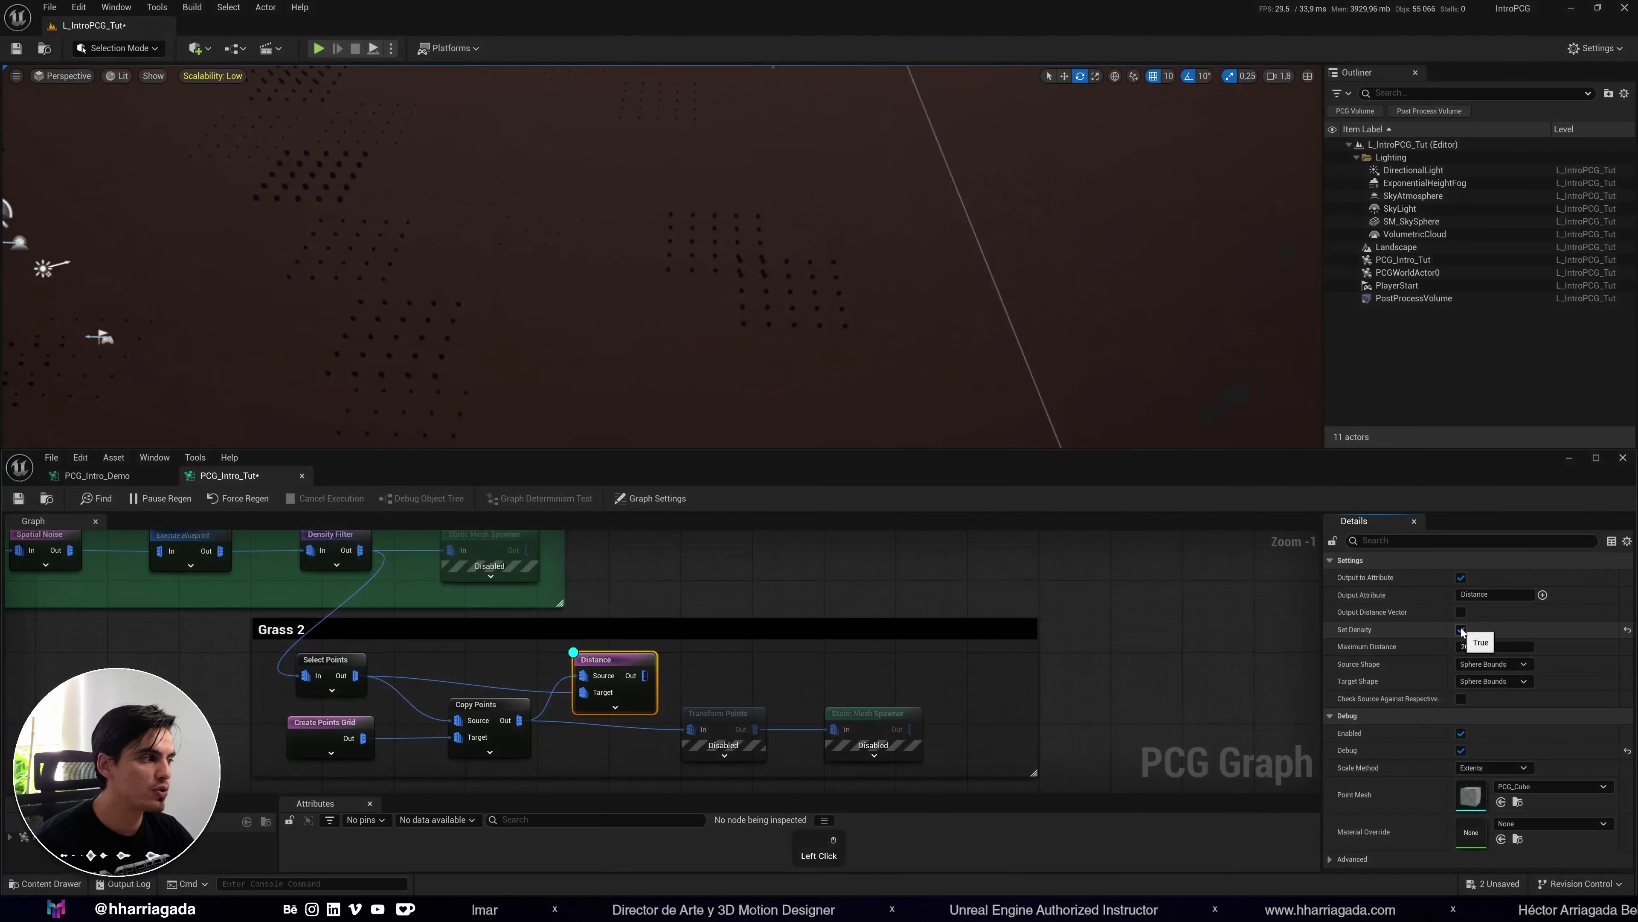
click(1461, 629)
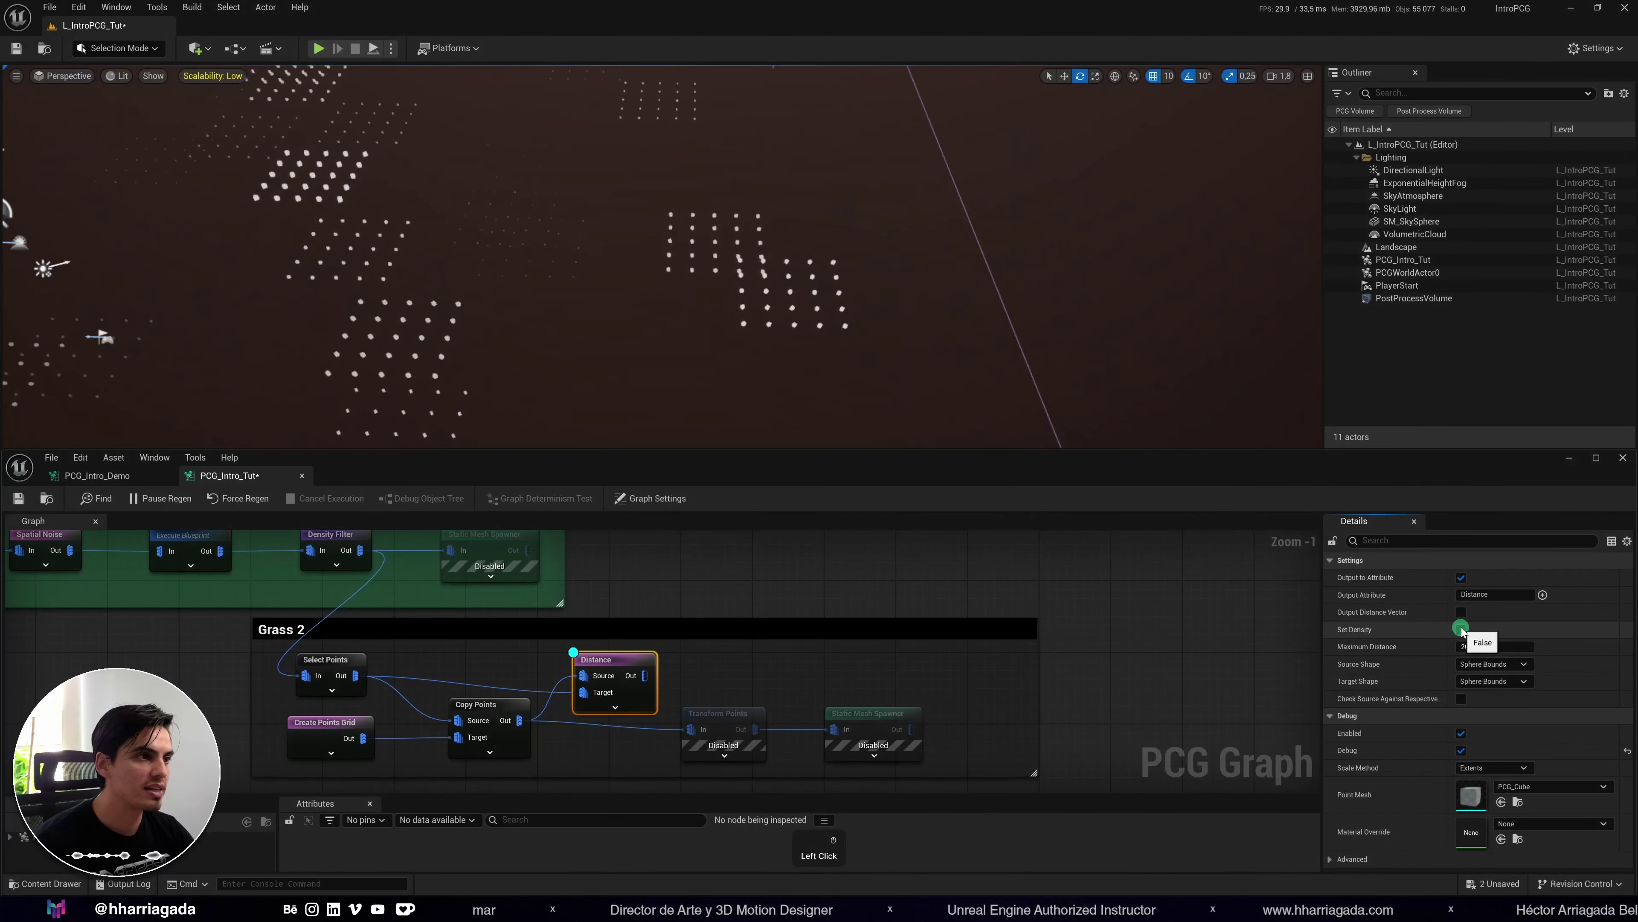
click(1460, 630)
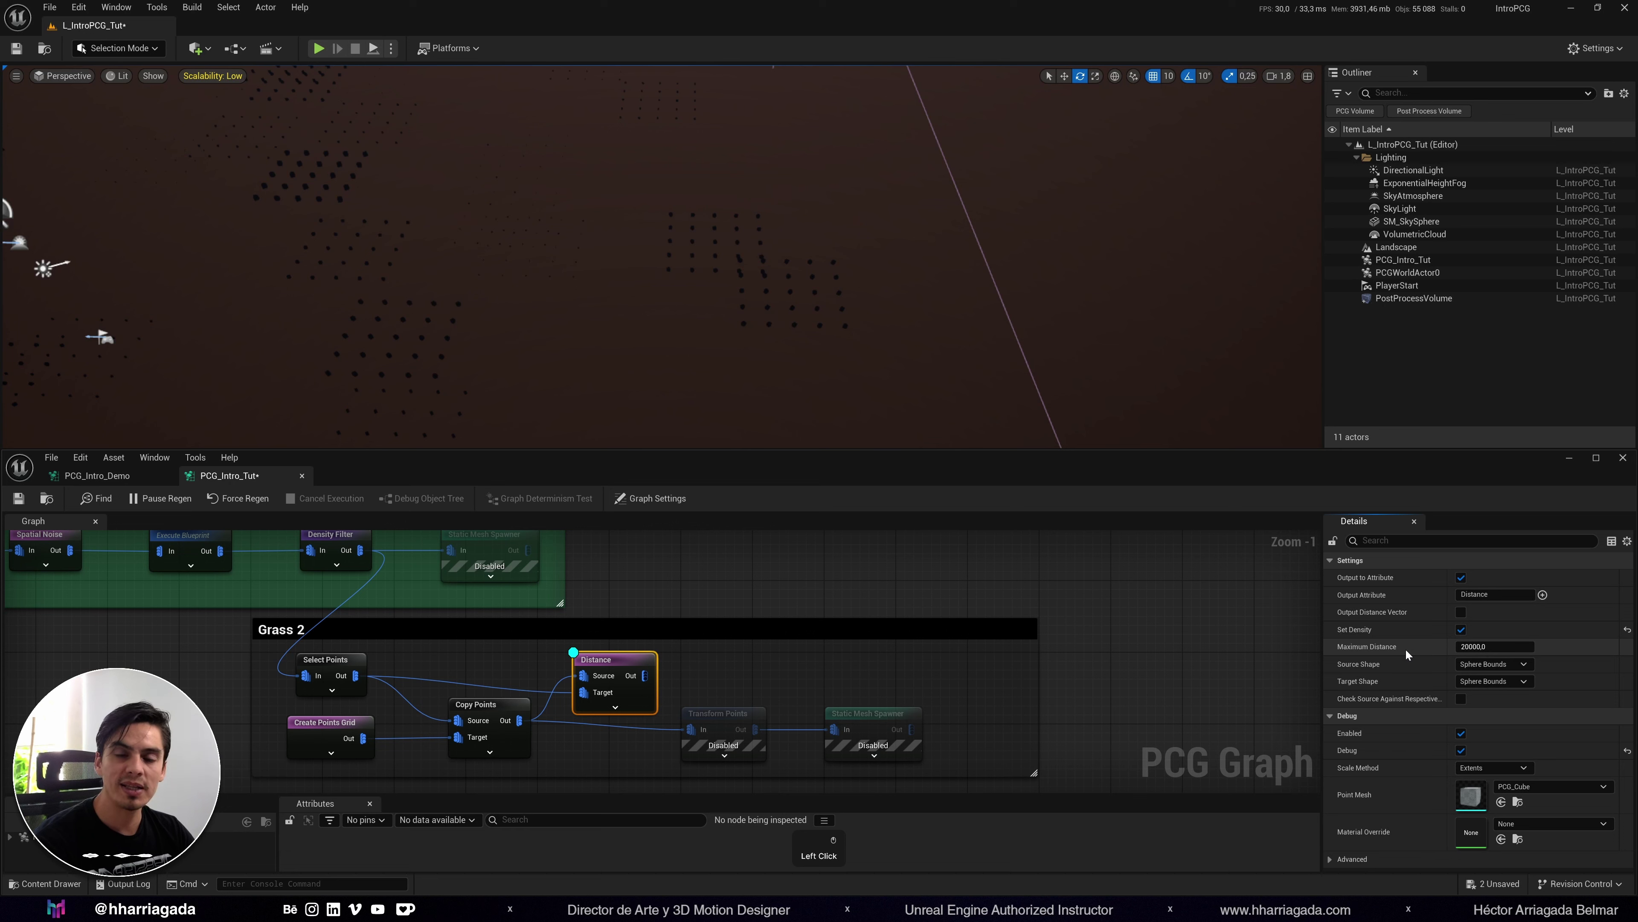
click(1479, 646)
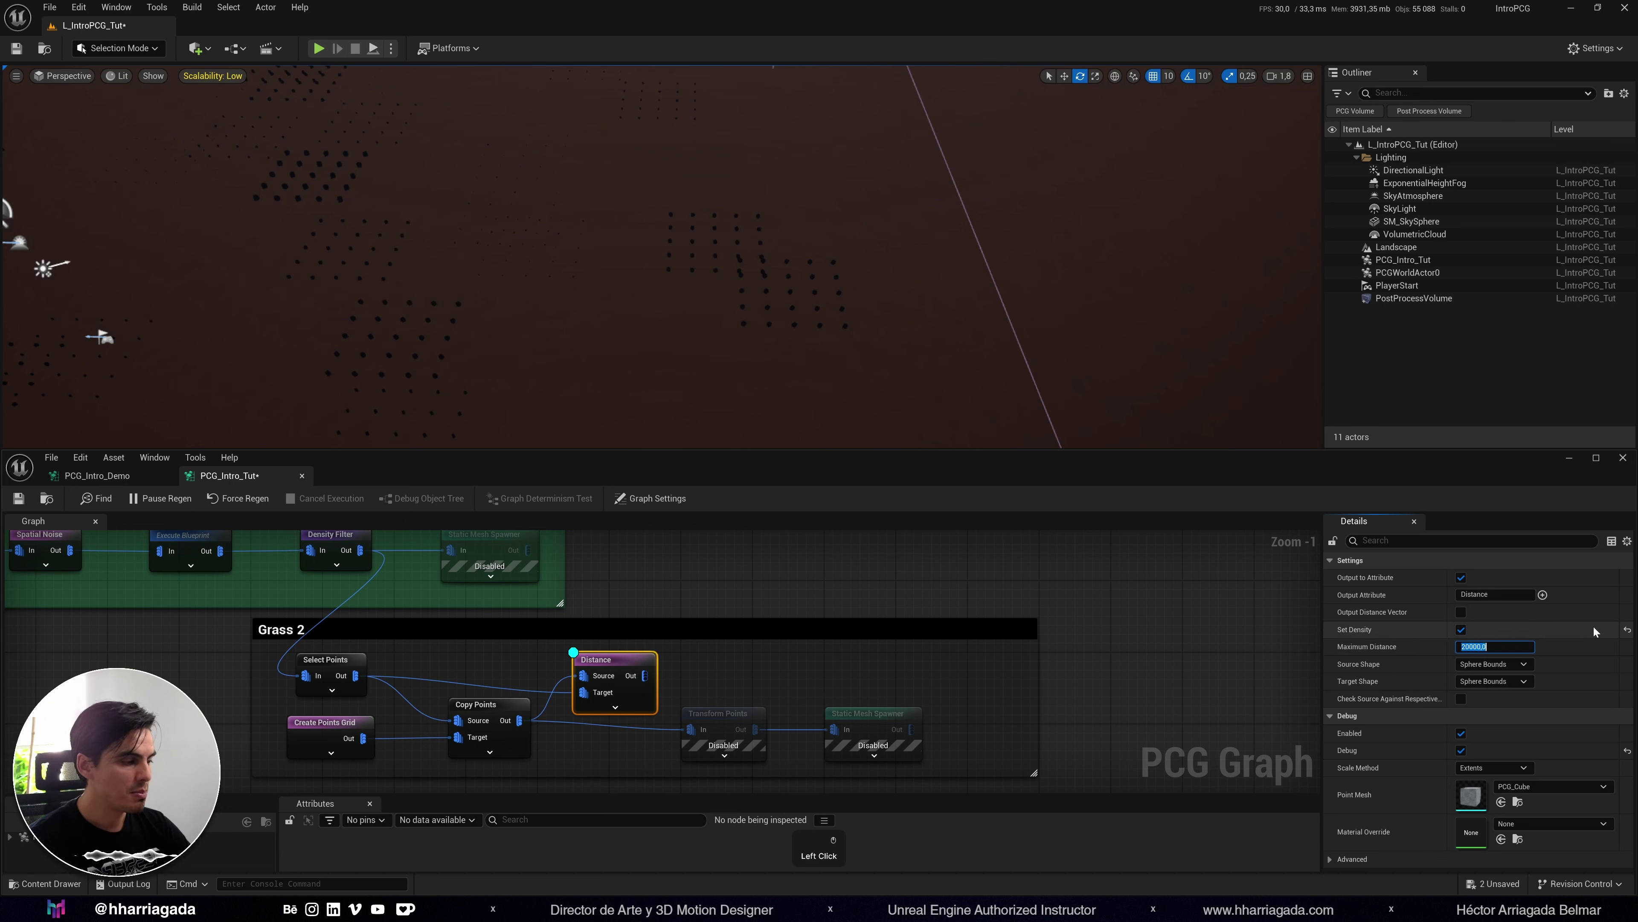
text(300)
key(Return)
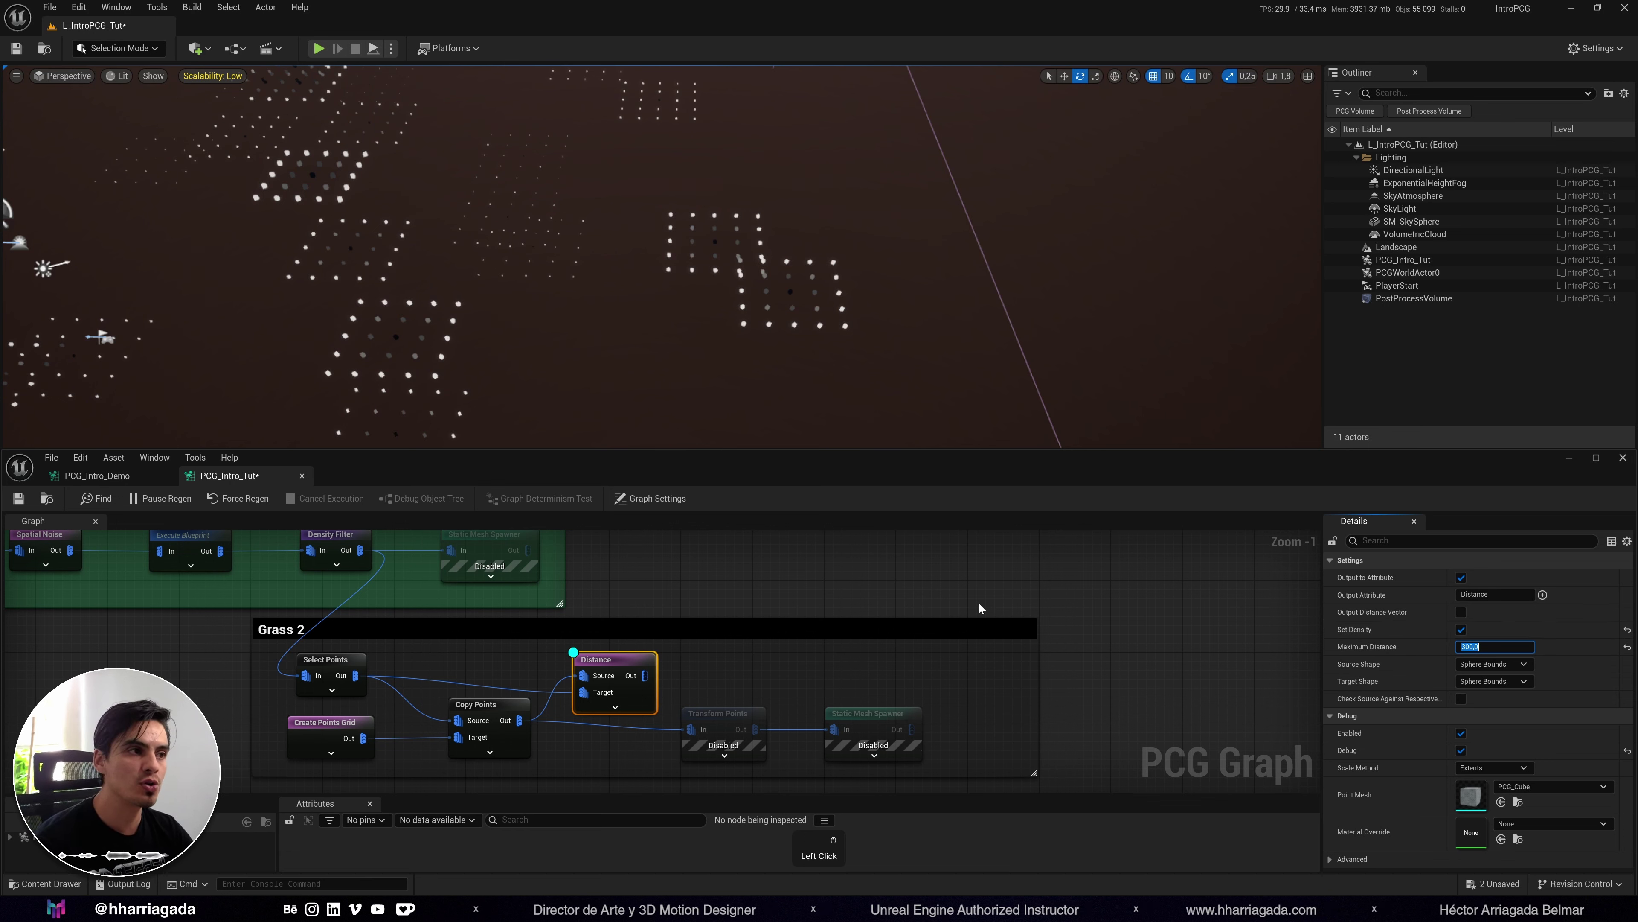
Move the Distance node slightly up, try Maximum Distance values of 150 and 300, and set it to 400.
drag(611, 663, 611, 647)
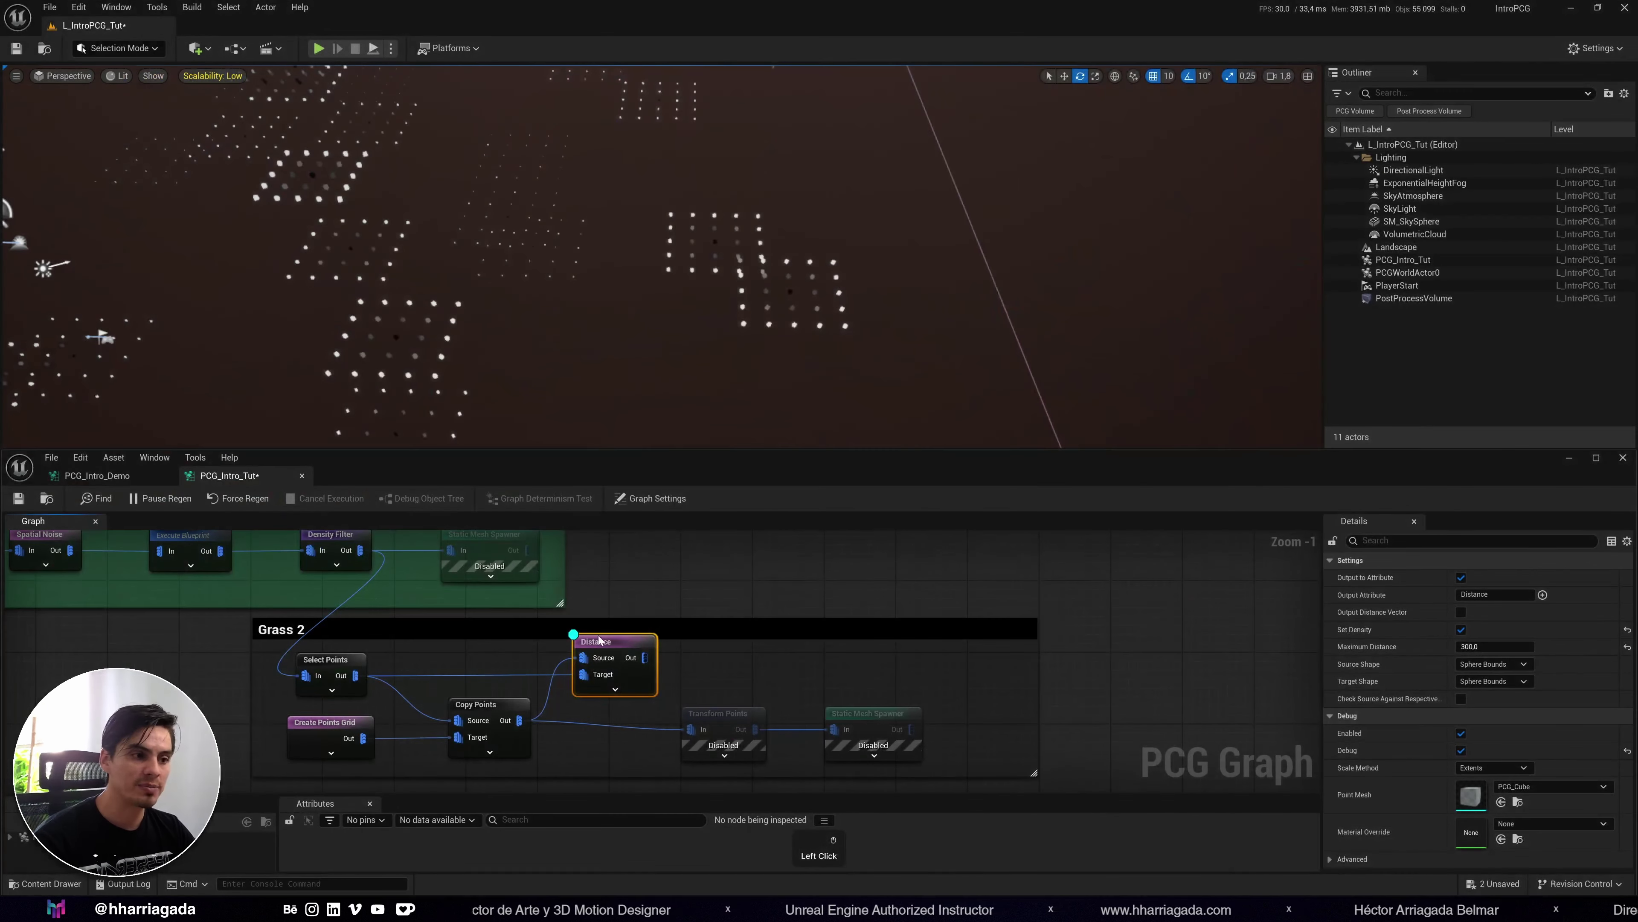
click(1495, 646)
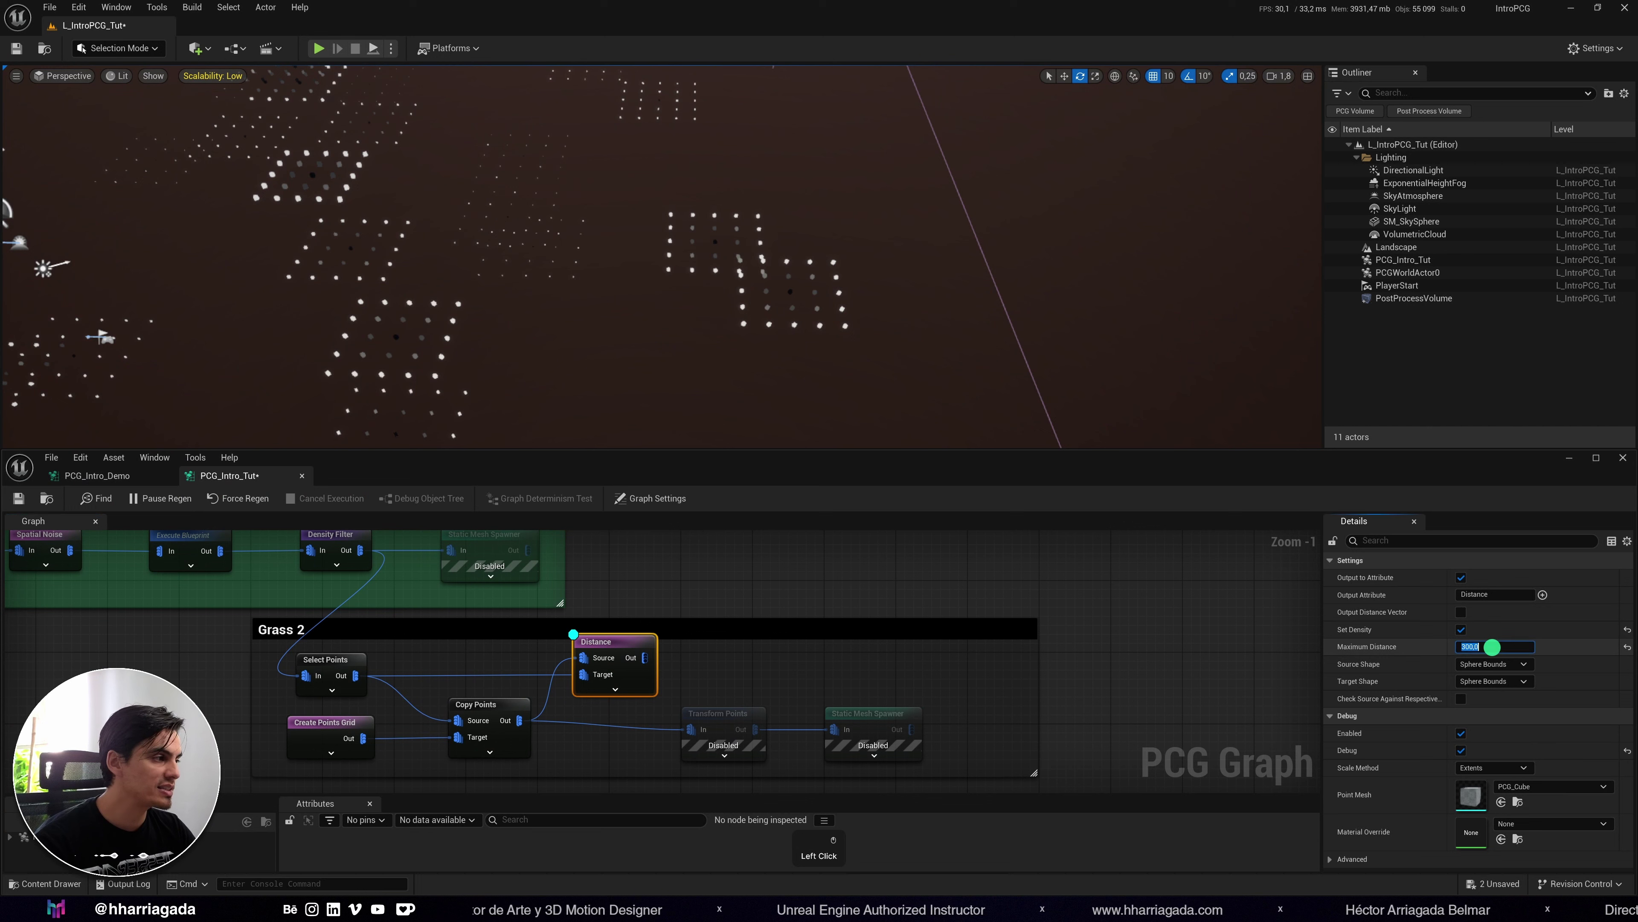
text(150)
key(Return)
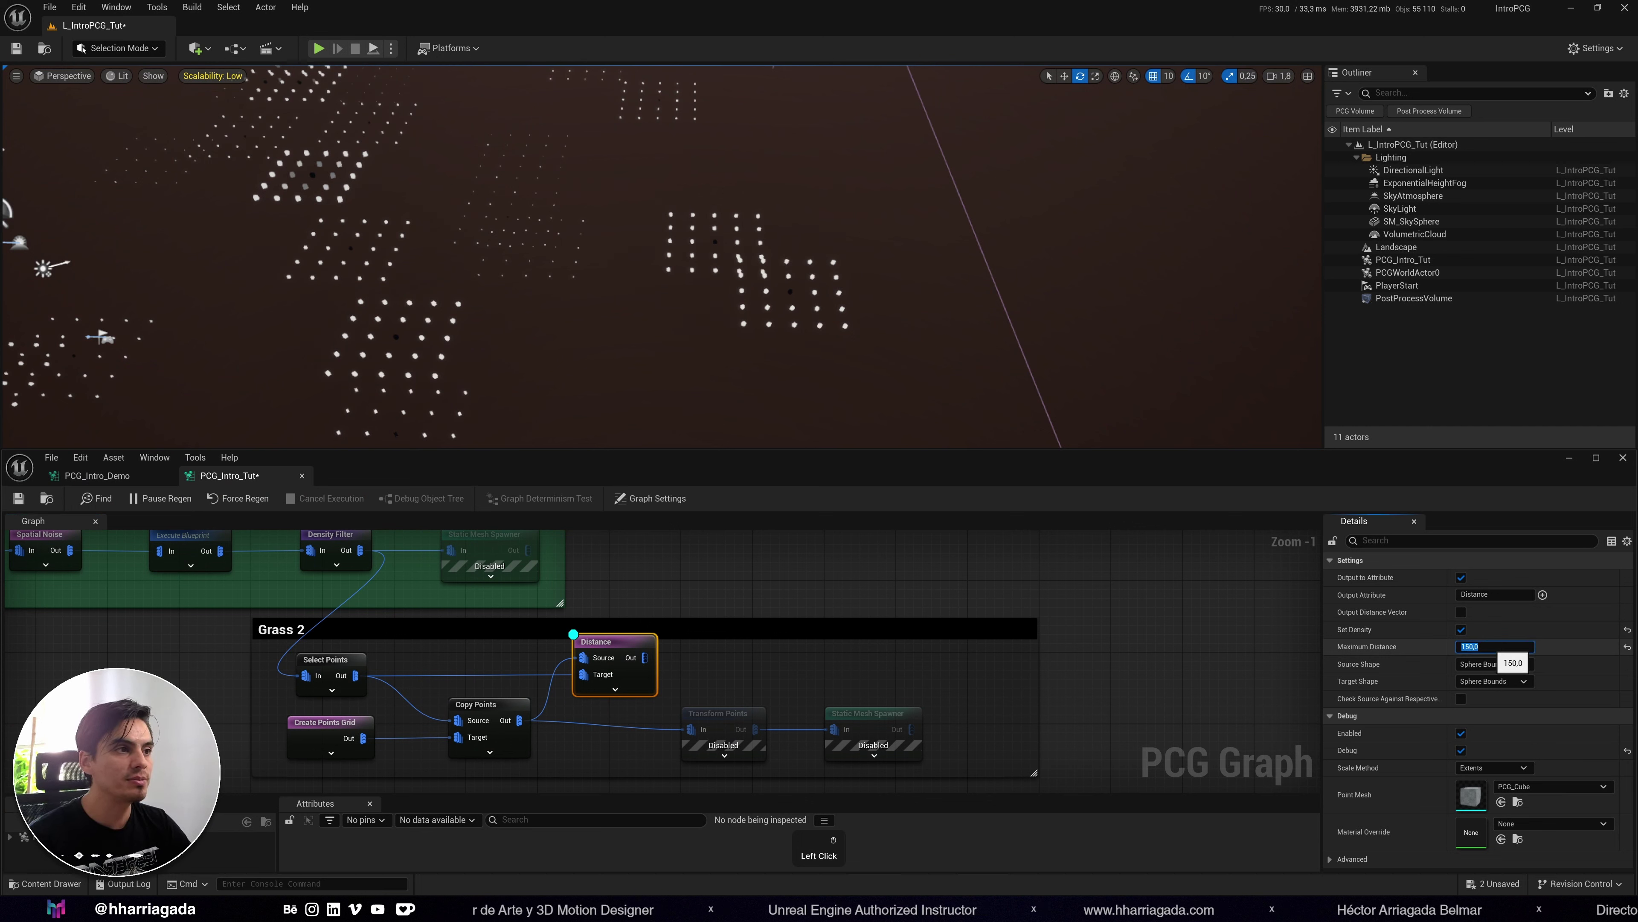
text(300)
key(Return)
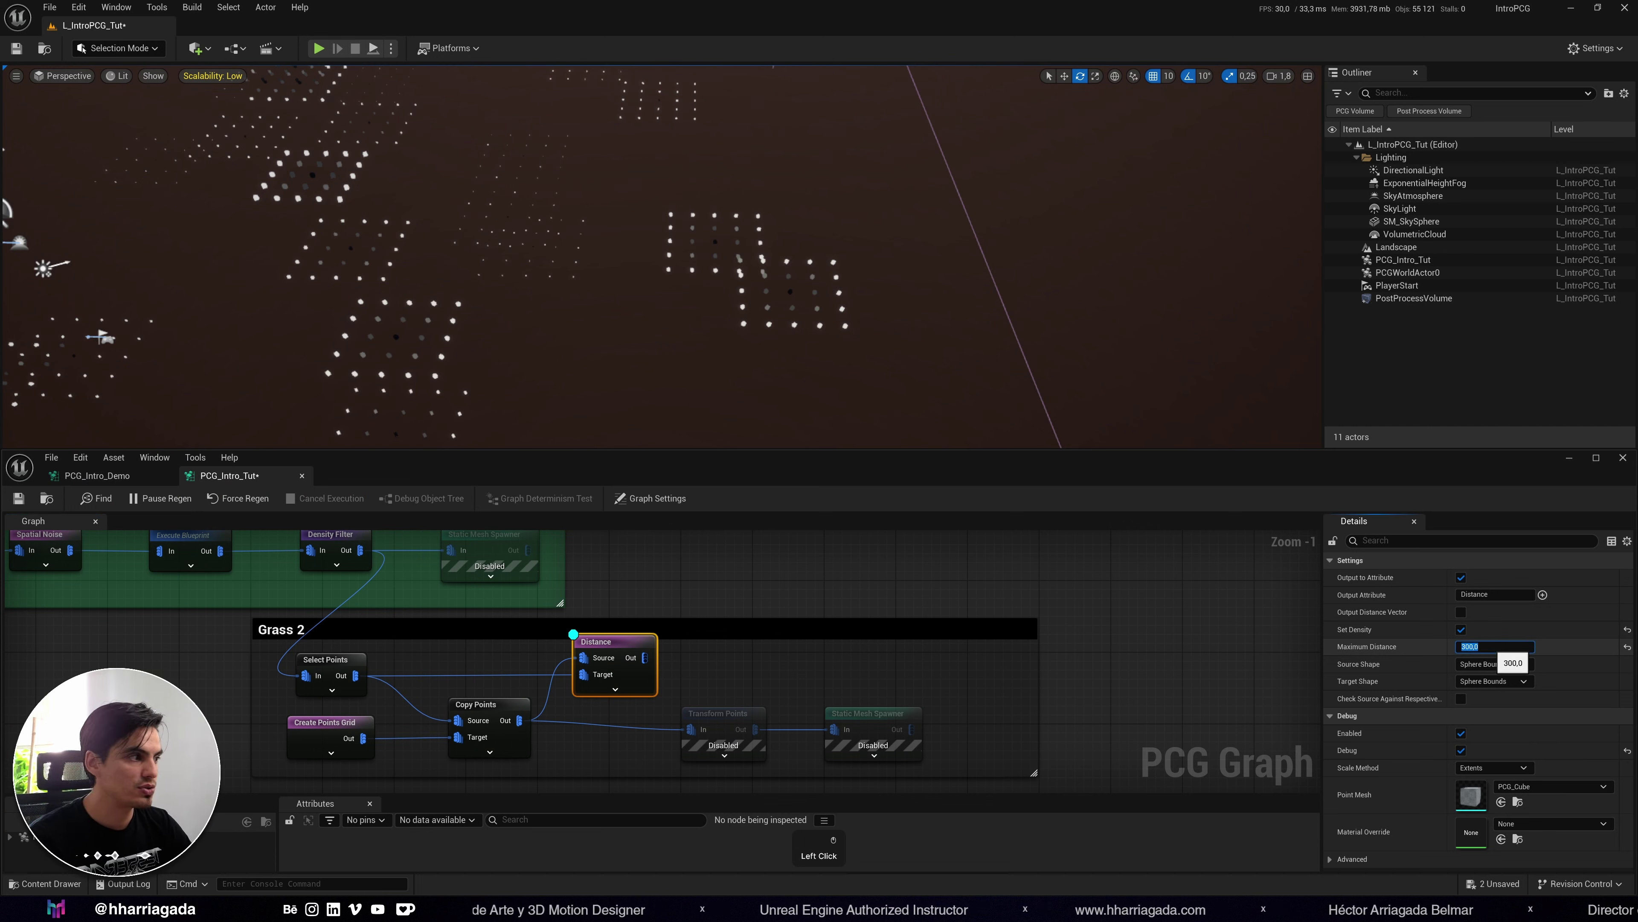
text(400)
key(Return)
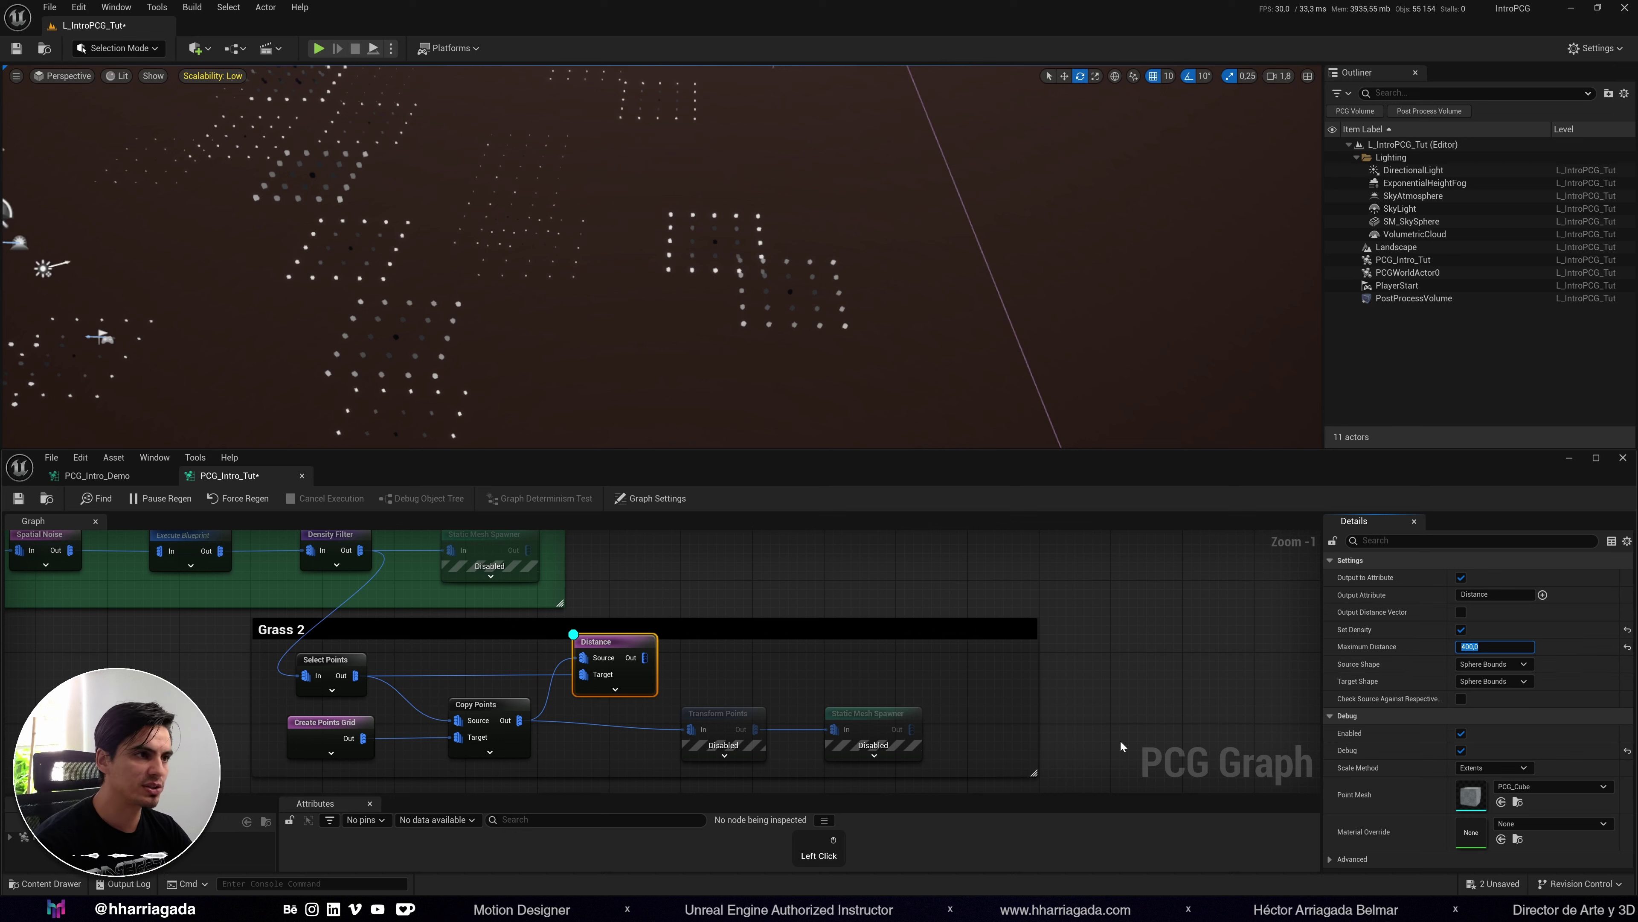
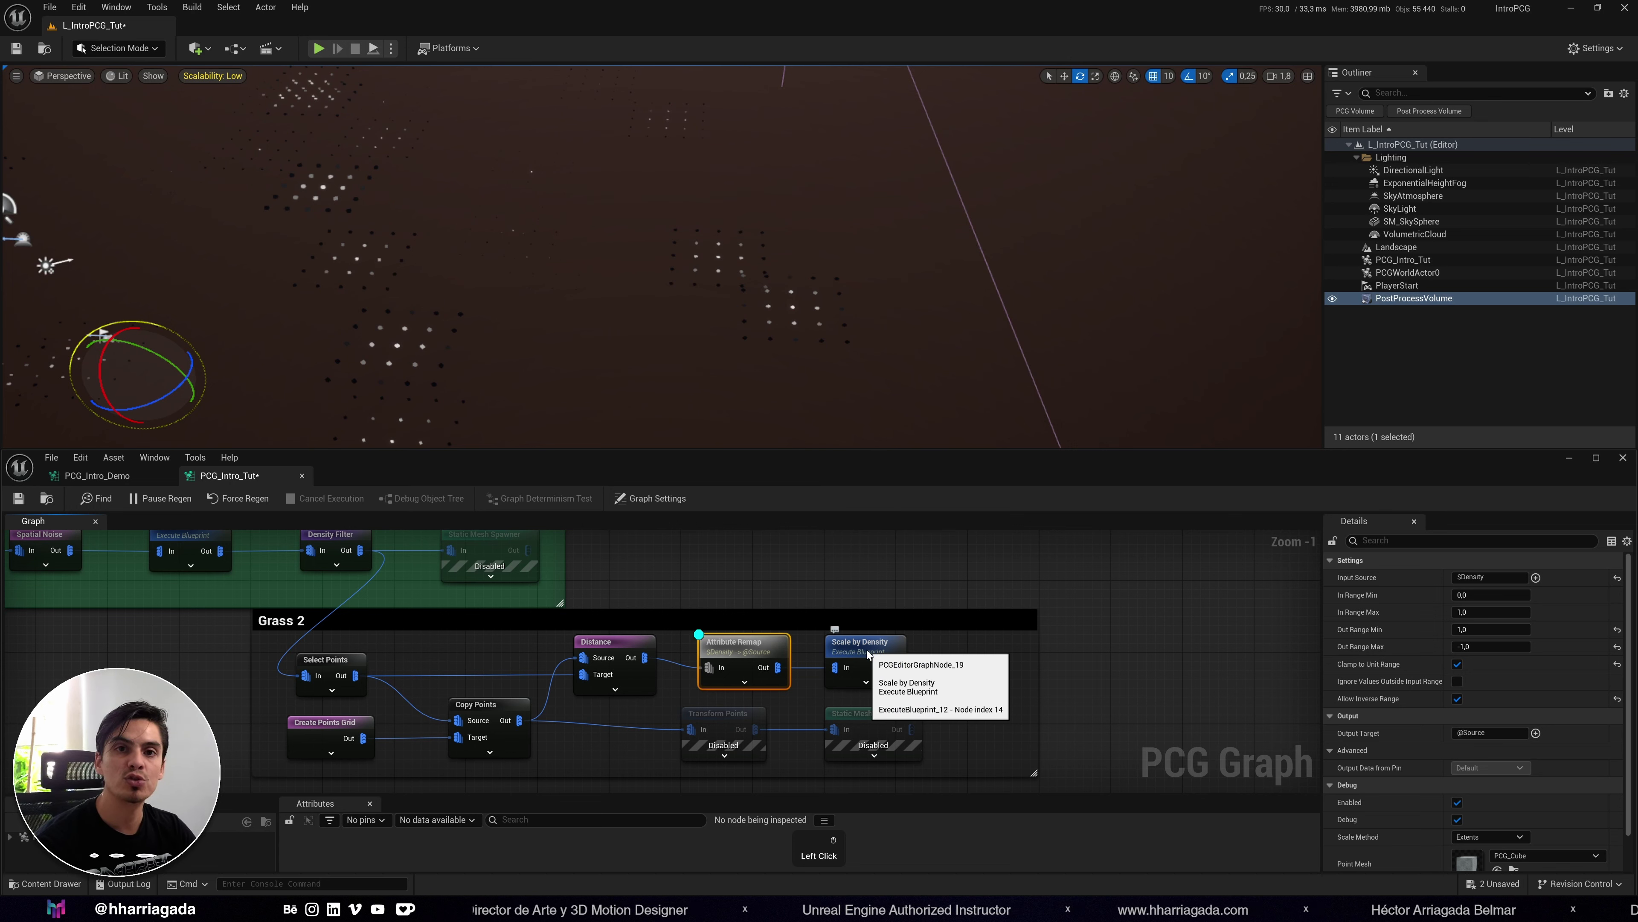
Debug the Scale by Density node, set its Scale Max to 1, and test Scale Min at 1 before setting it to 0.
click(853, 645)
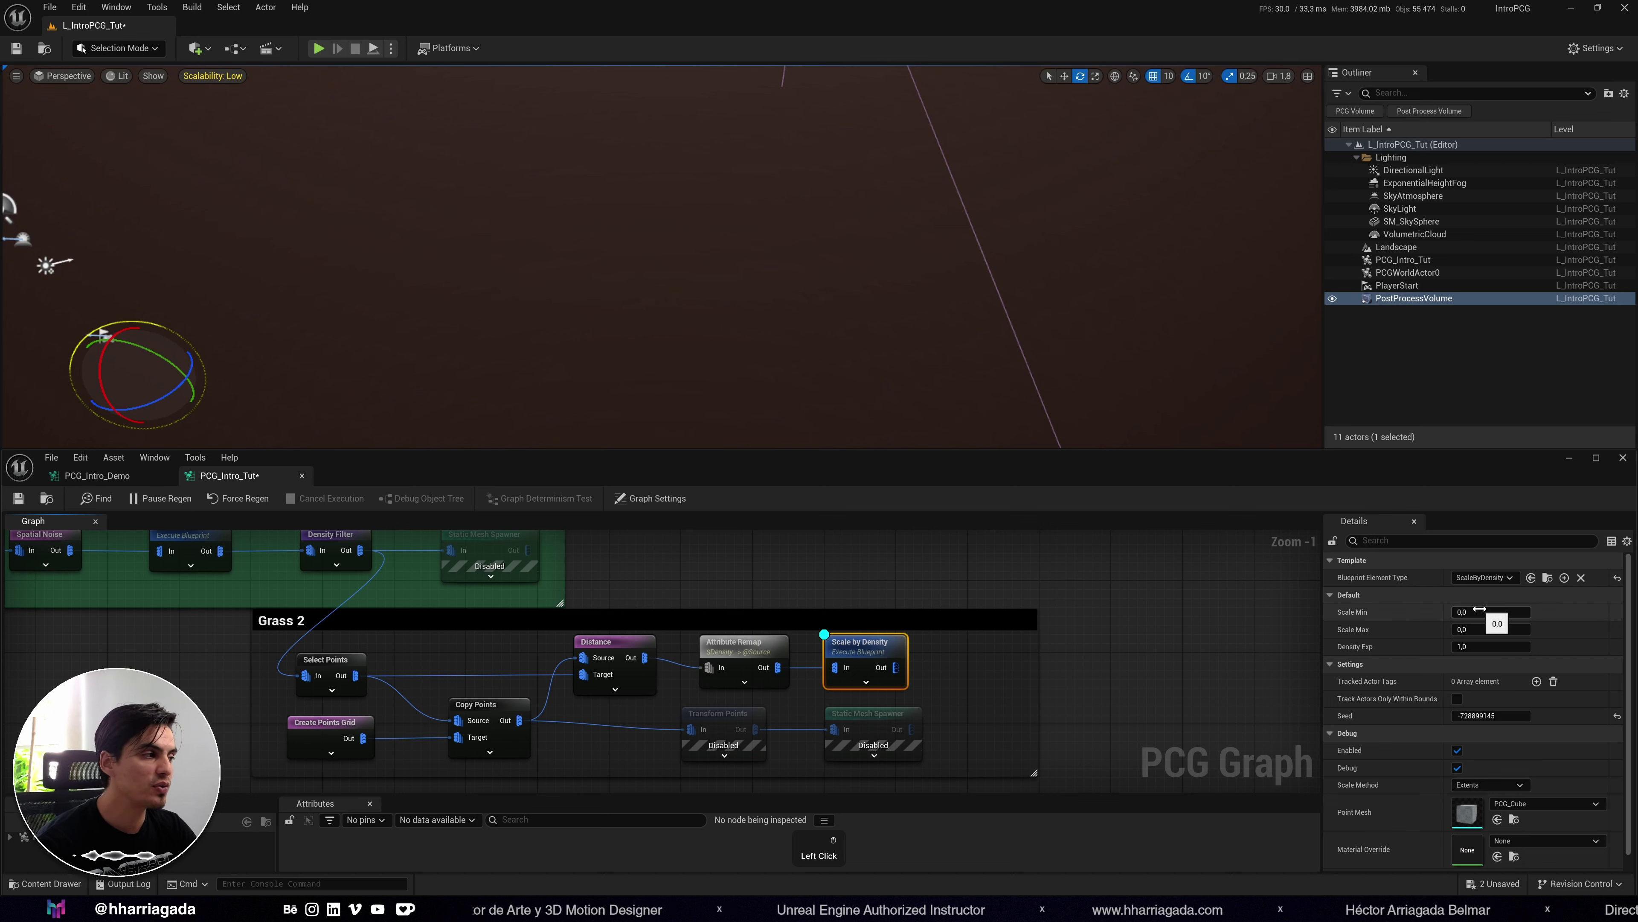
click(1486, 628)
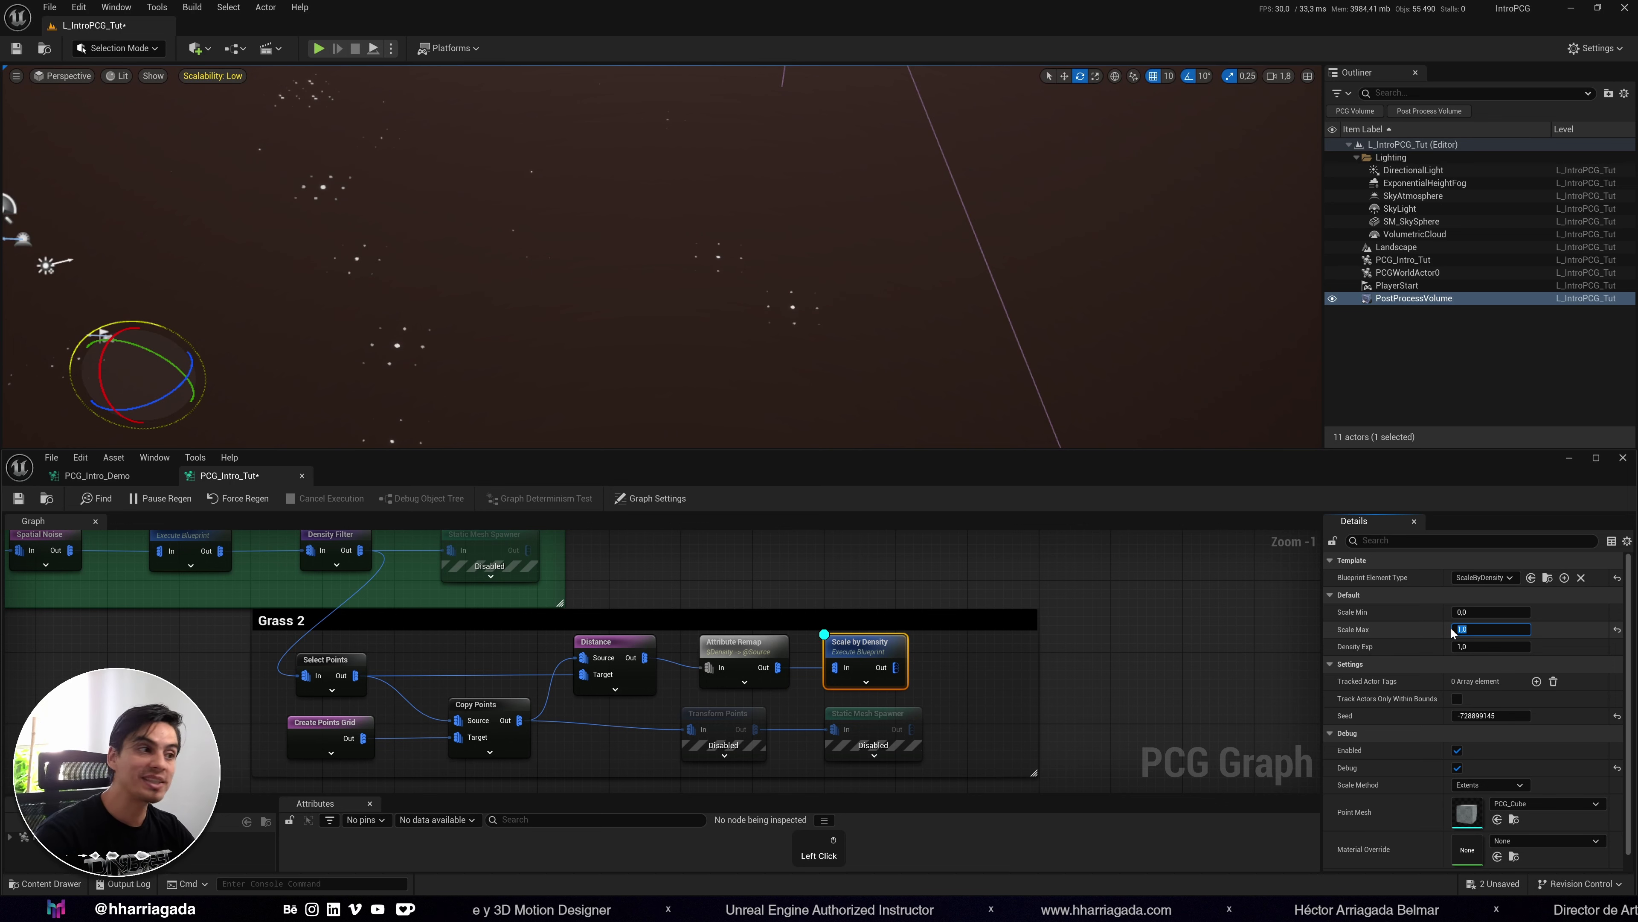
click(1486, 613)
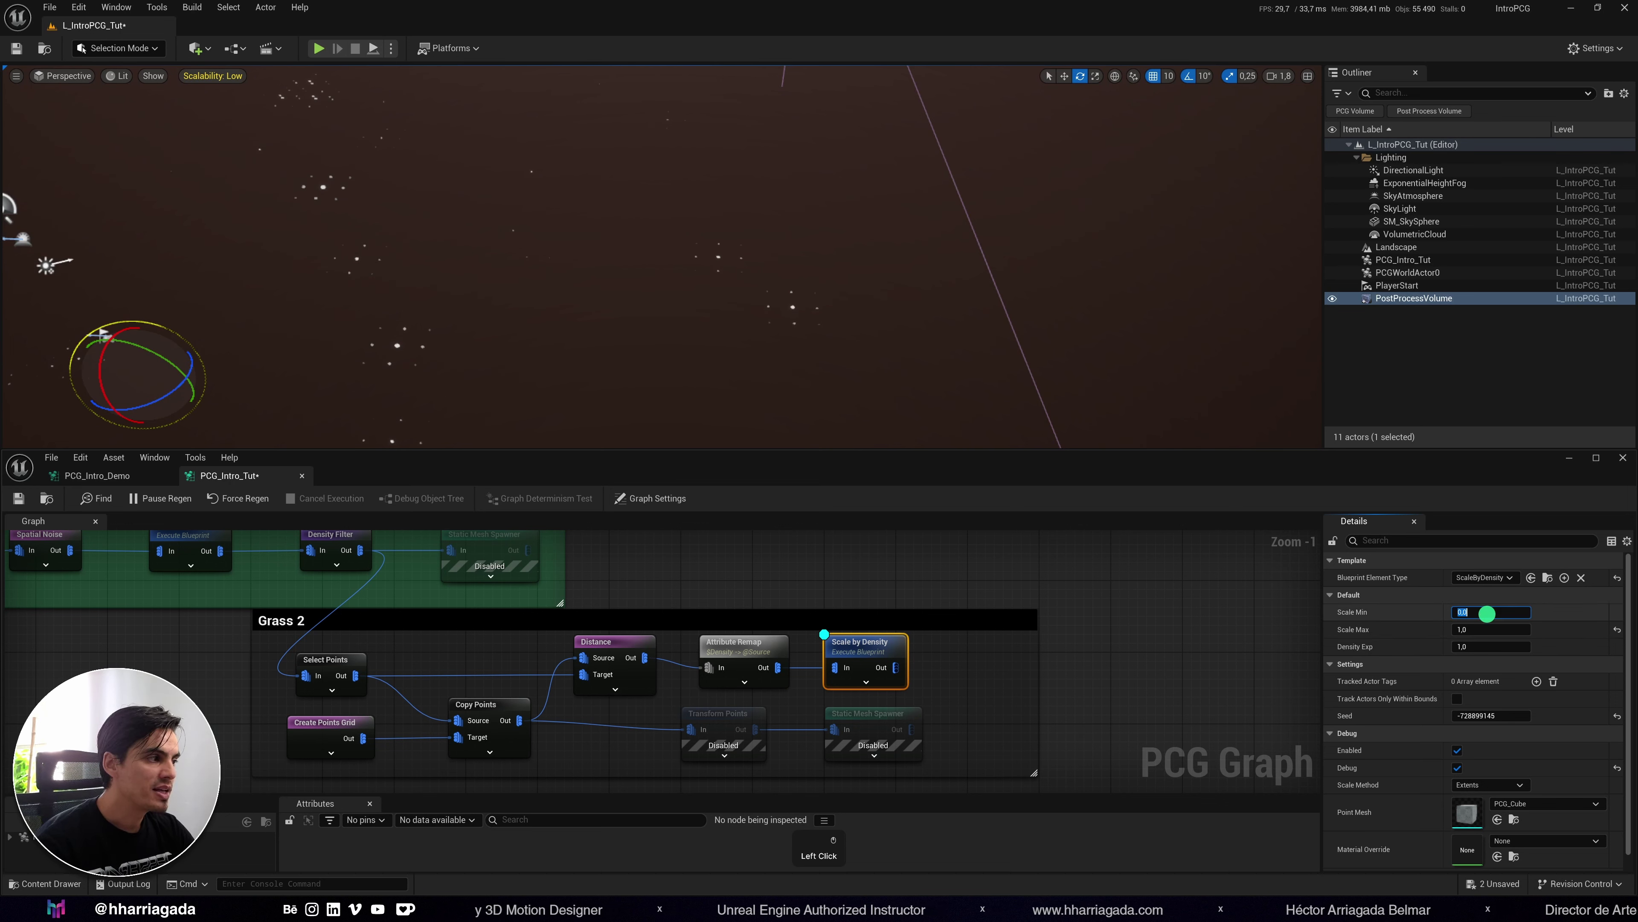
text(1)
key(Return)
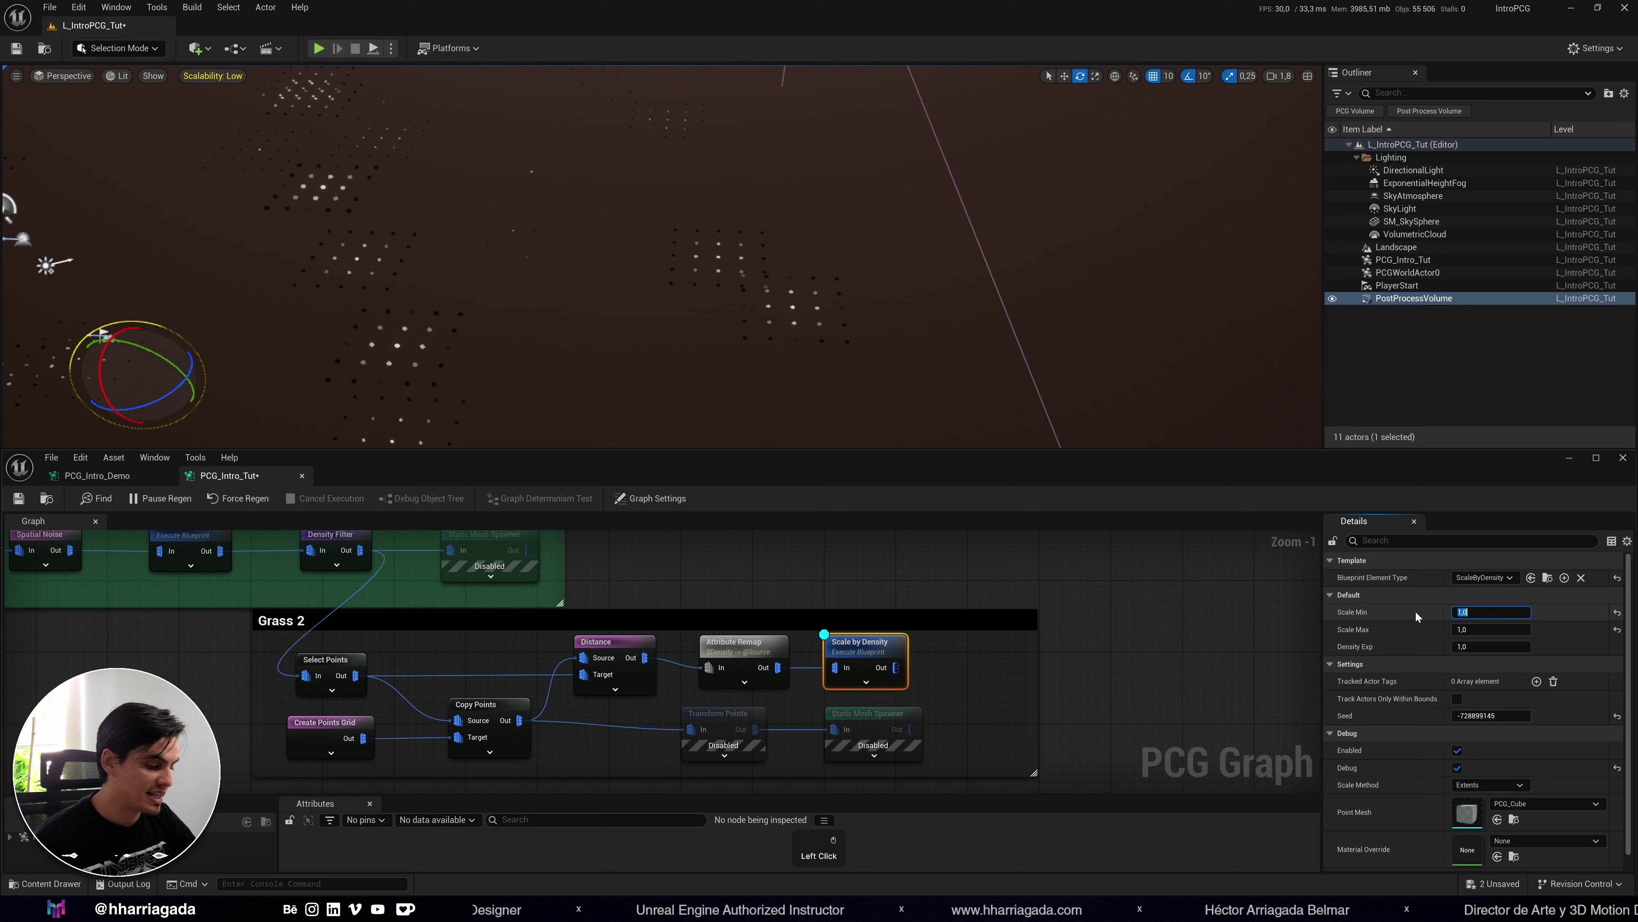
text(0)
key(Return)
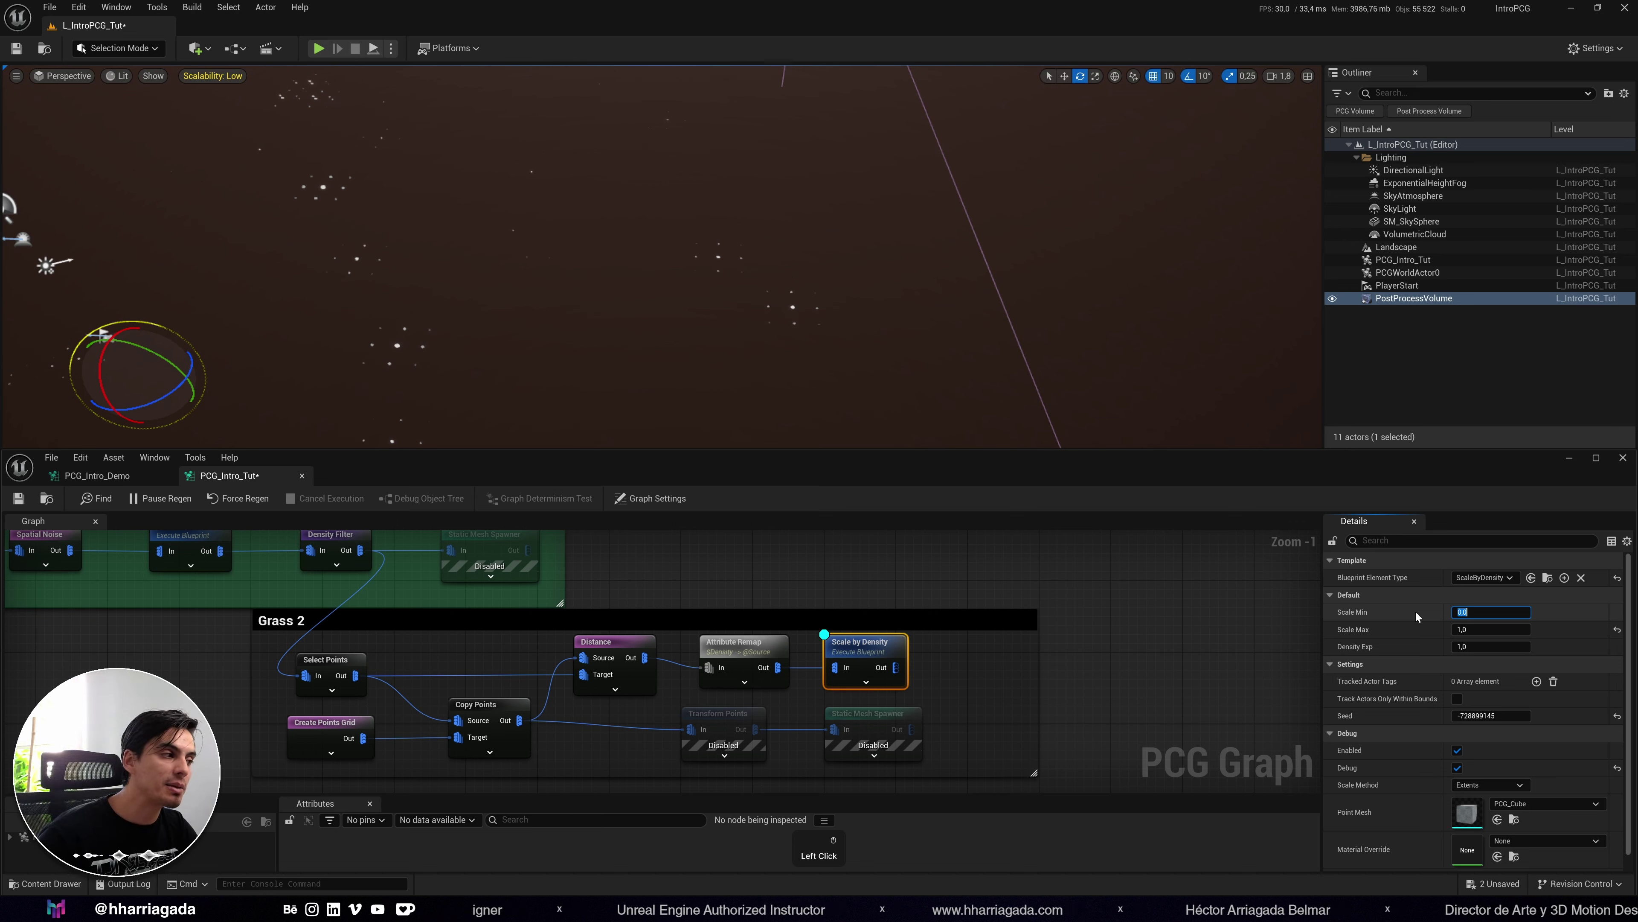
click(1433, 634)
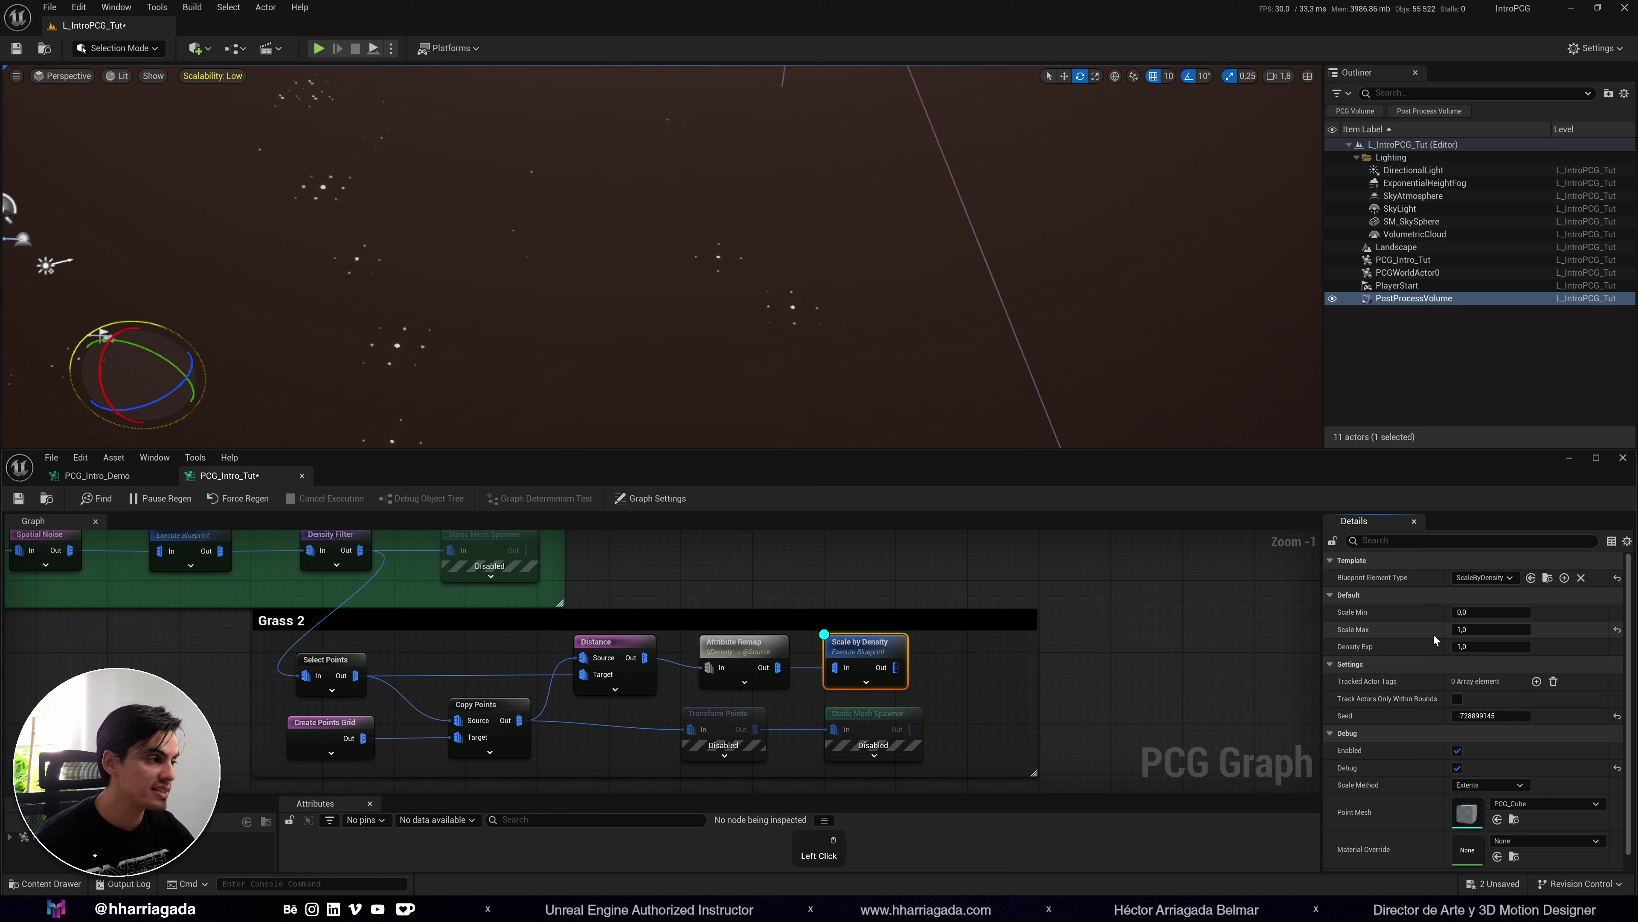
Try a Density Exp of 1.5 on the Scale by Density node, and set it to 1.25.
click(1524, 646)
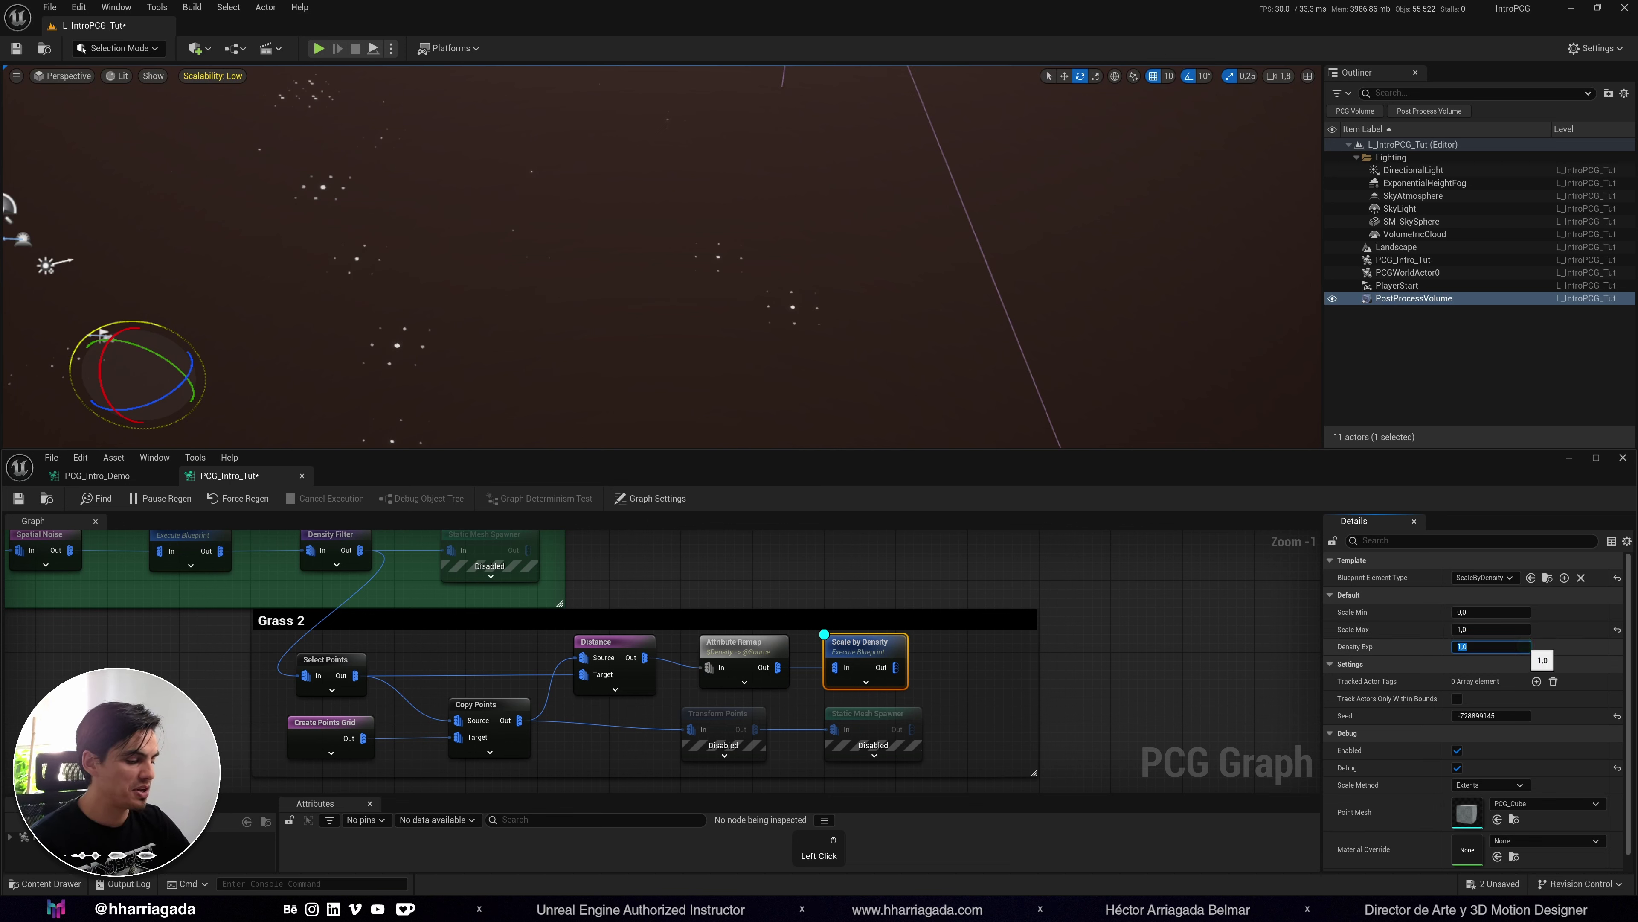
text(1,5)
key(Return)
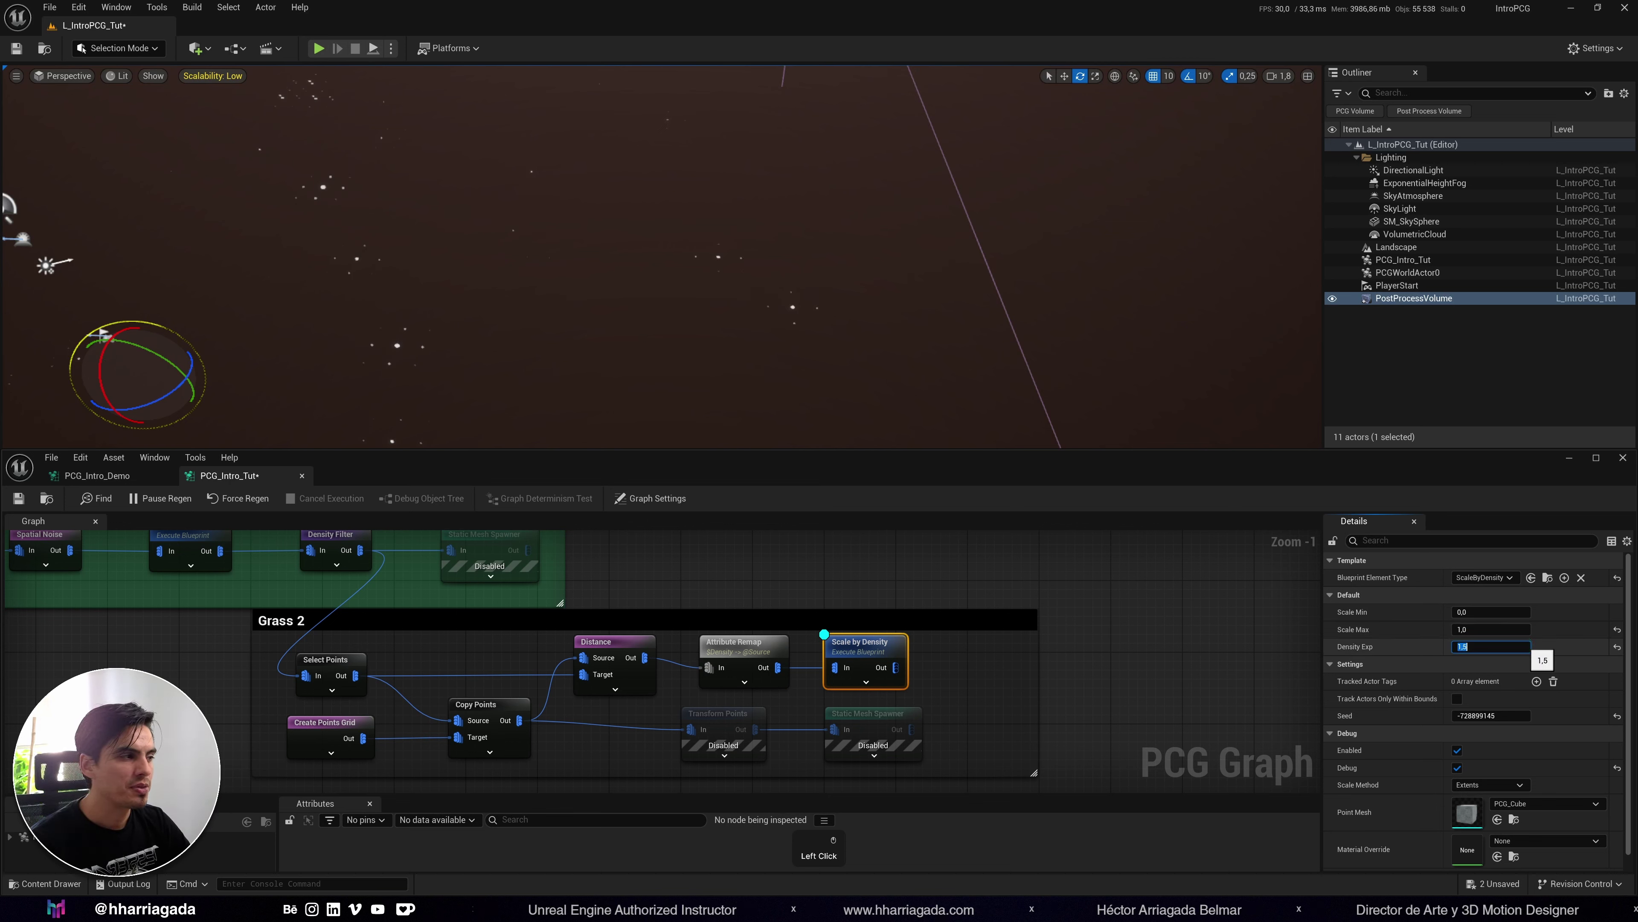
text(1)
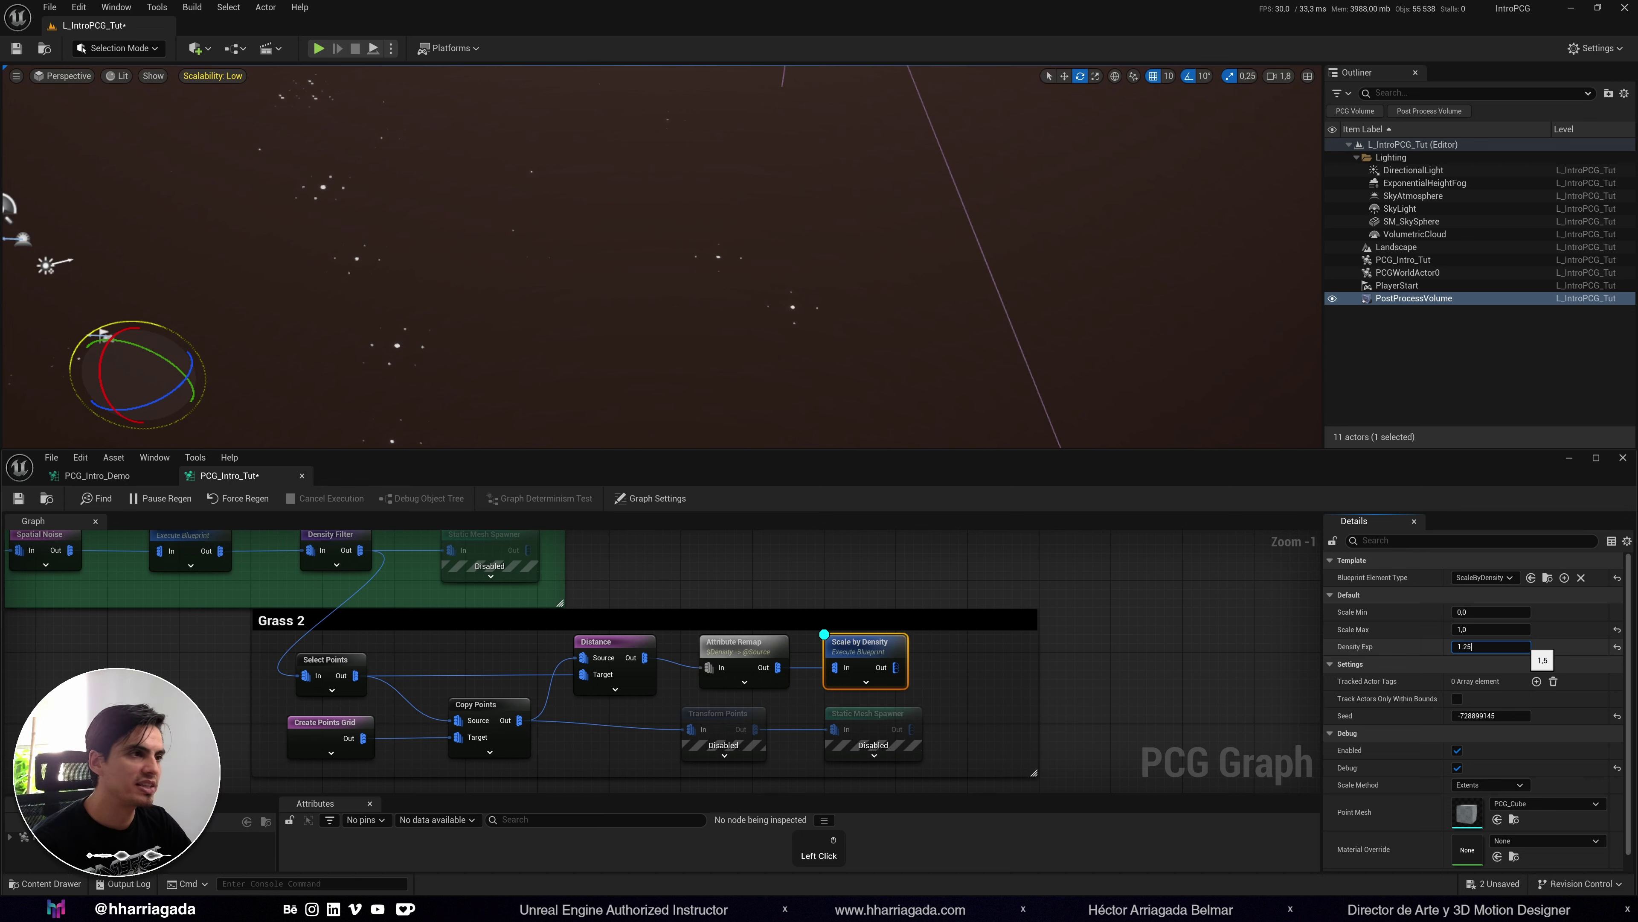
key(Return)
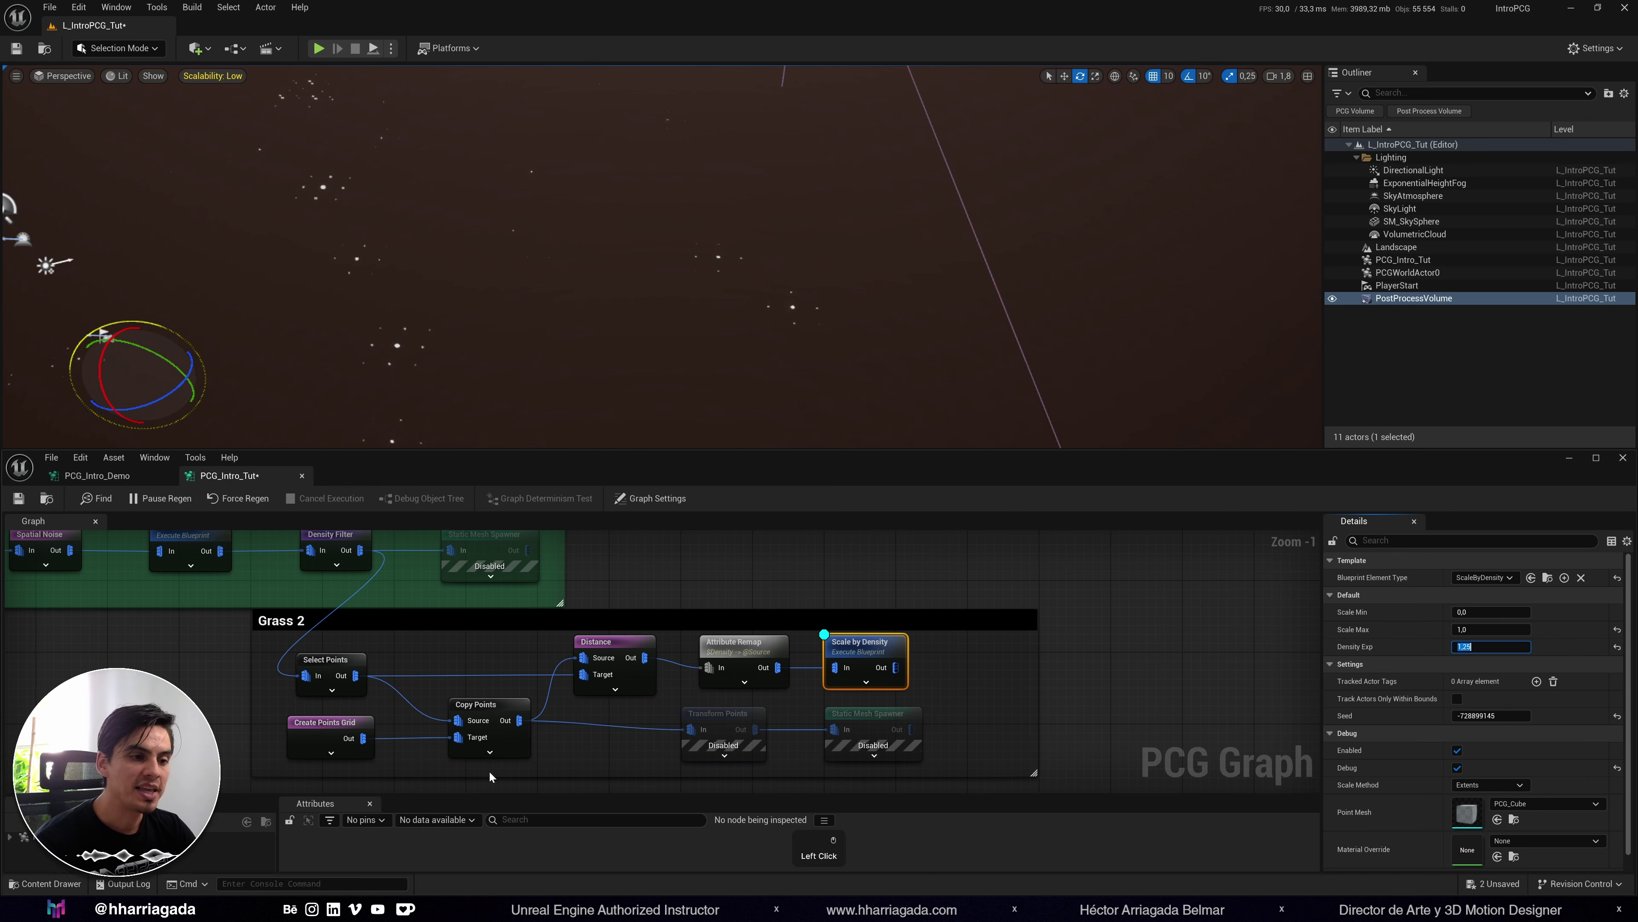
Set the Create Points Grid node's Cell Size X and Y to 50, and reselect the Scale by Density node.
click(315, 728)
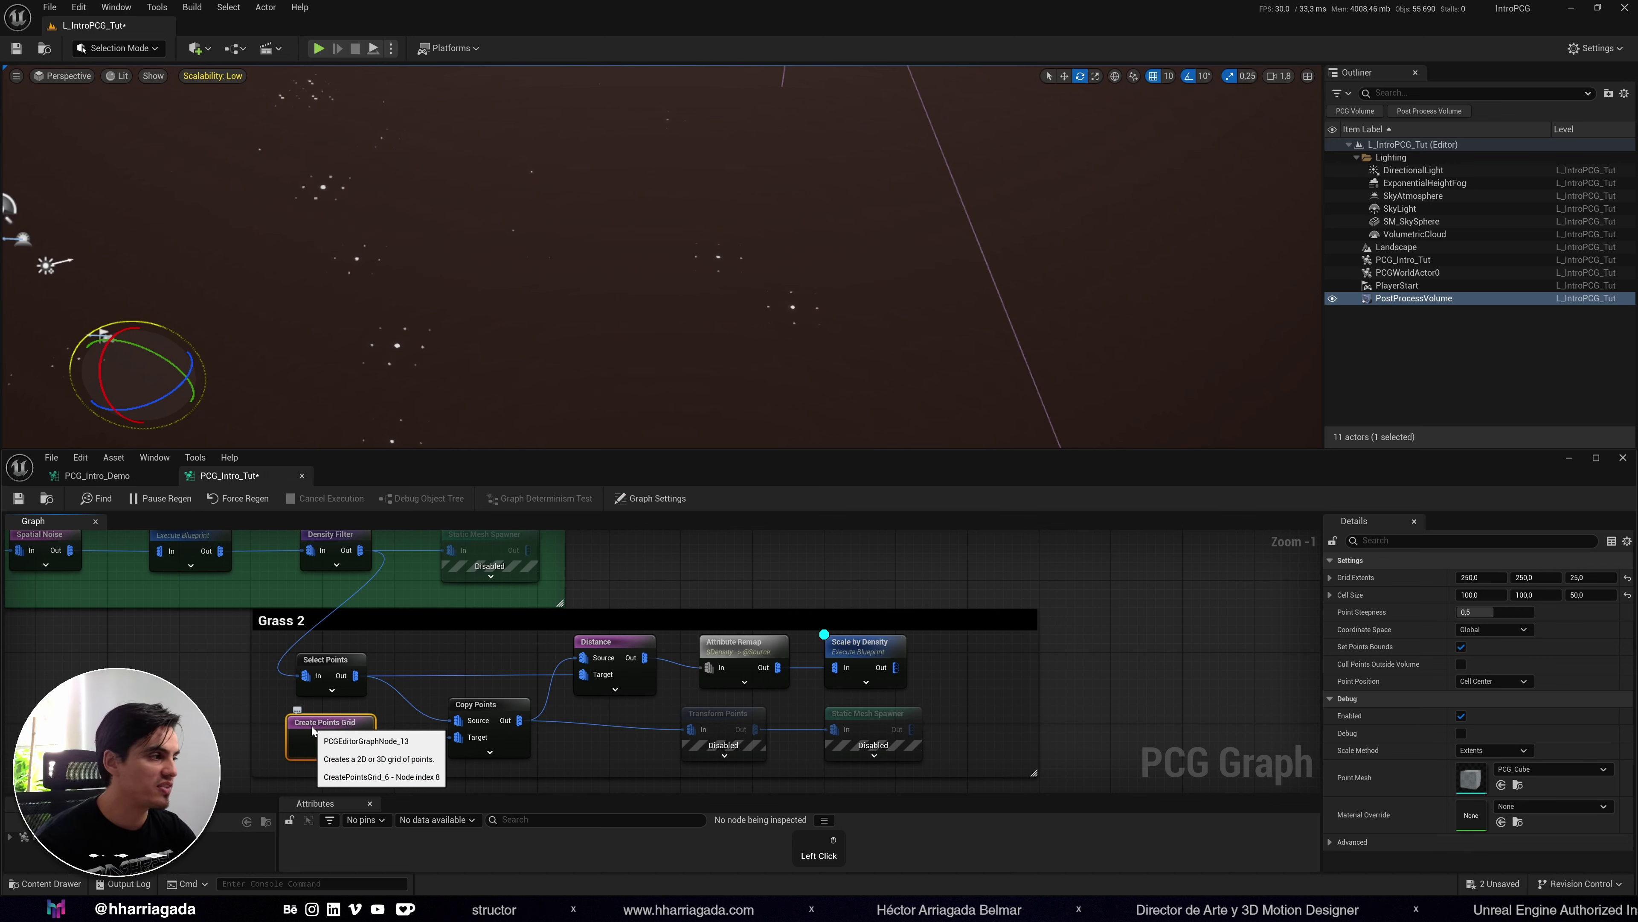
click(1482, 595)
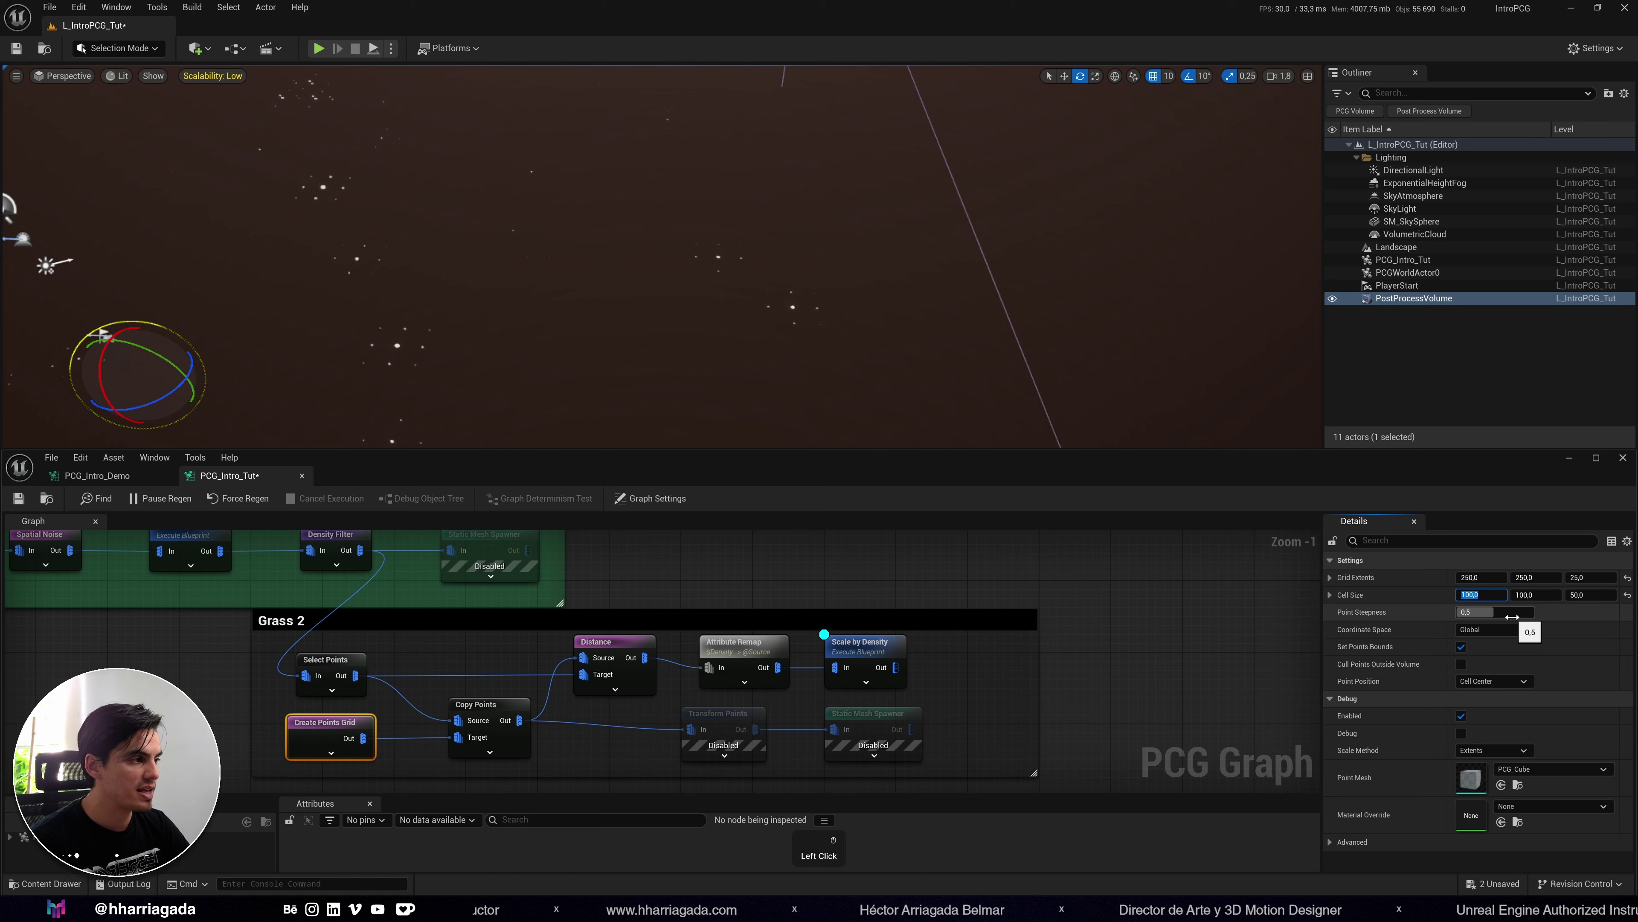
text(50)
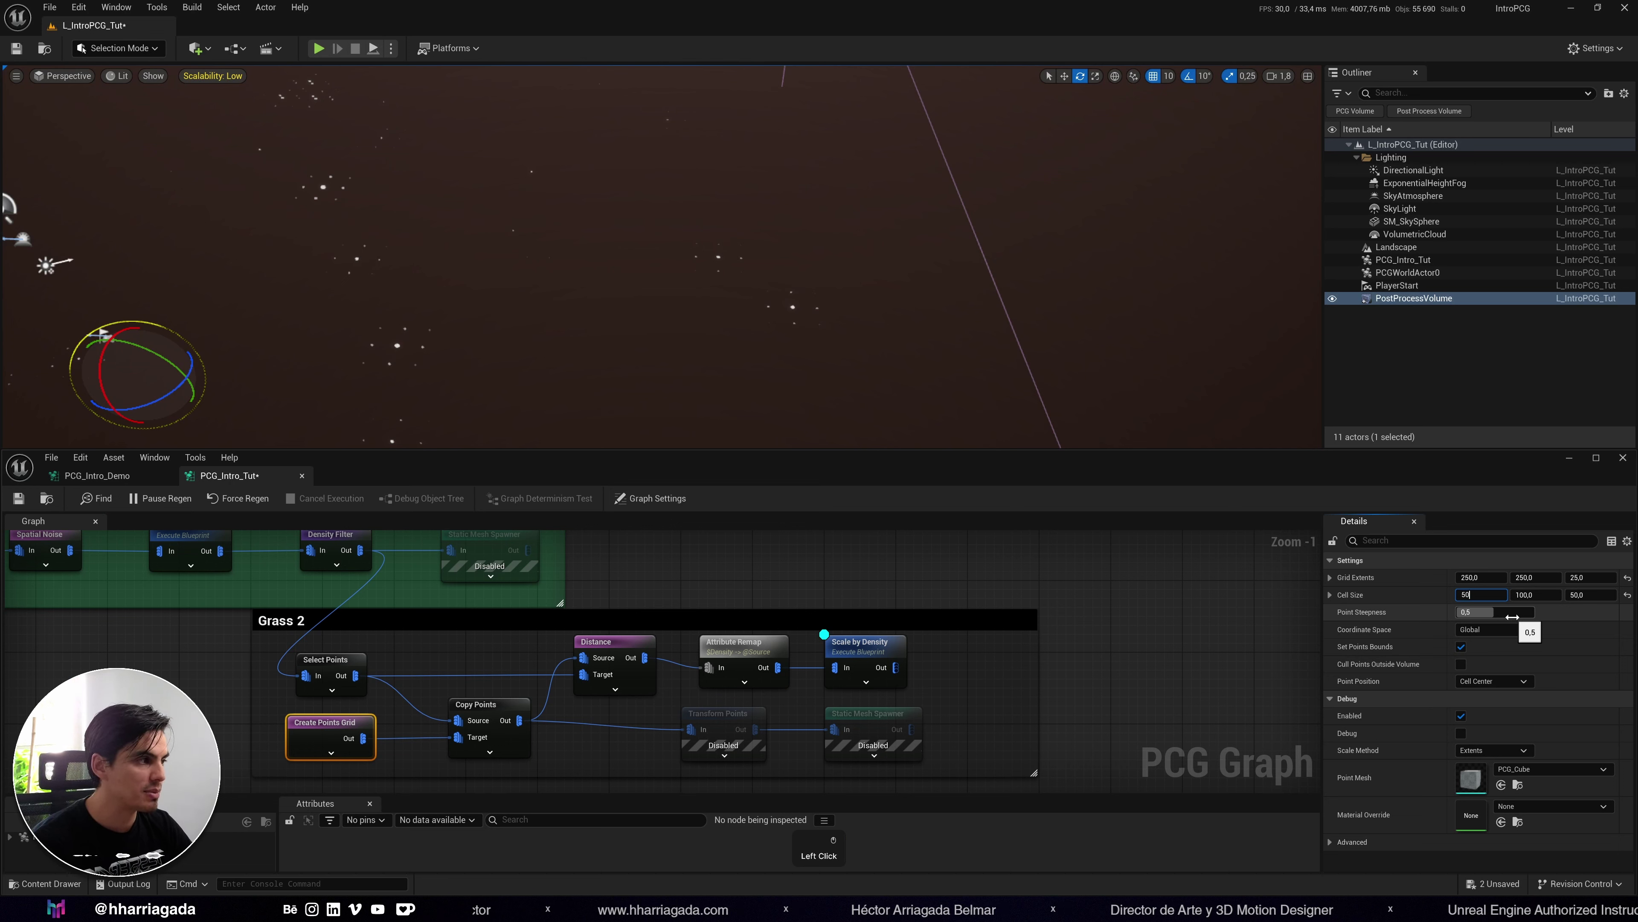
key(Tab)
text(50)
key(Return)
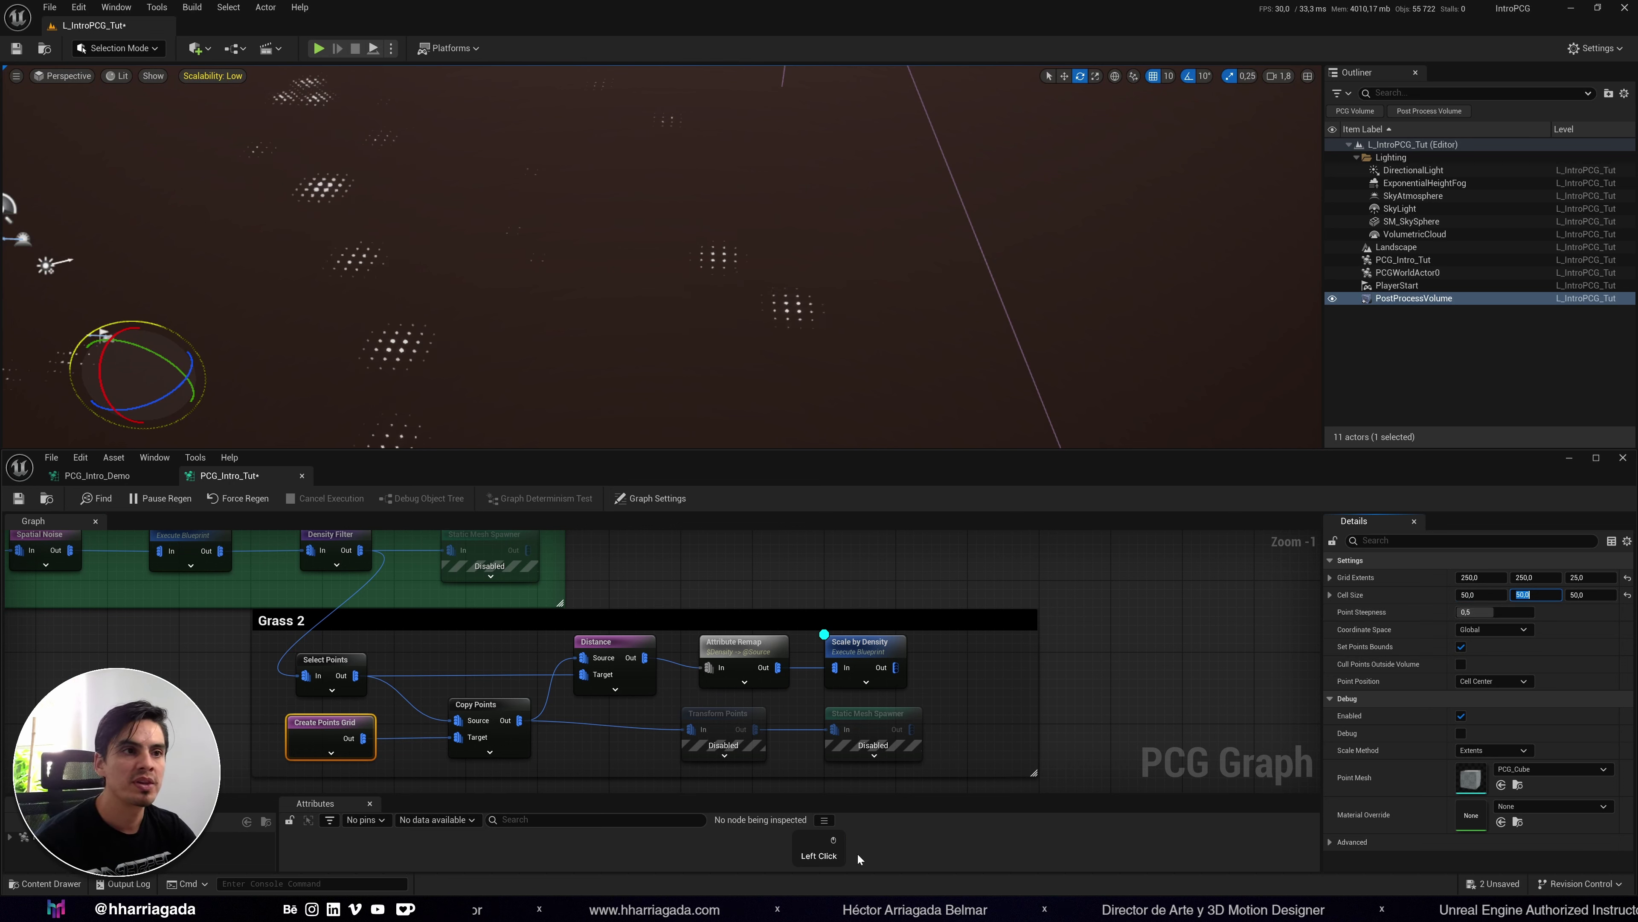
click(861, 645)
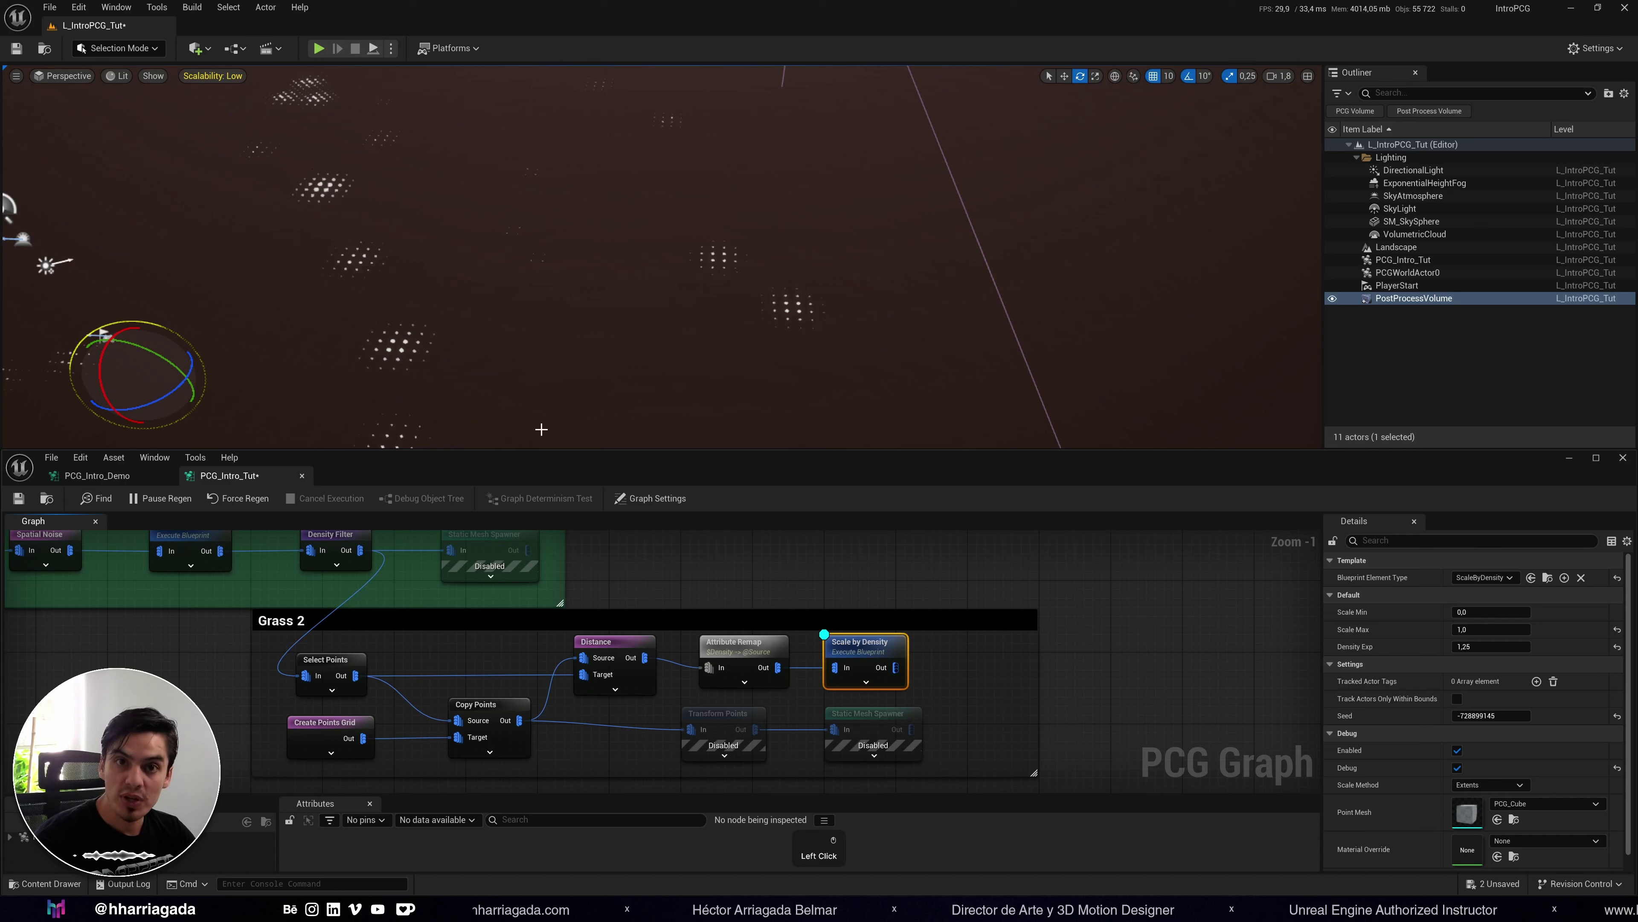
Disconnect Grass 2's Transform Points from Copy Points, move it and the Static Mesh Spawner beyond Scale by Density, and wire Scale by Density into Transform Points.
click(662, 728)
drag(668, 736, 912, 752)
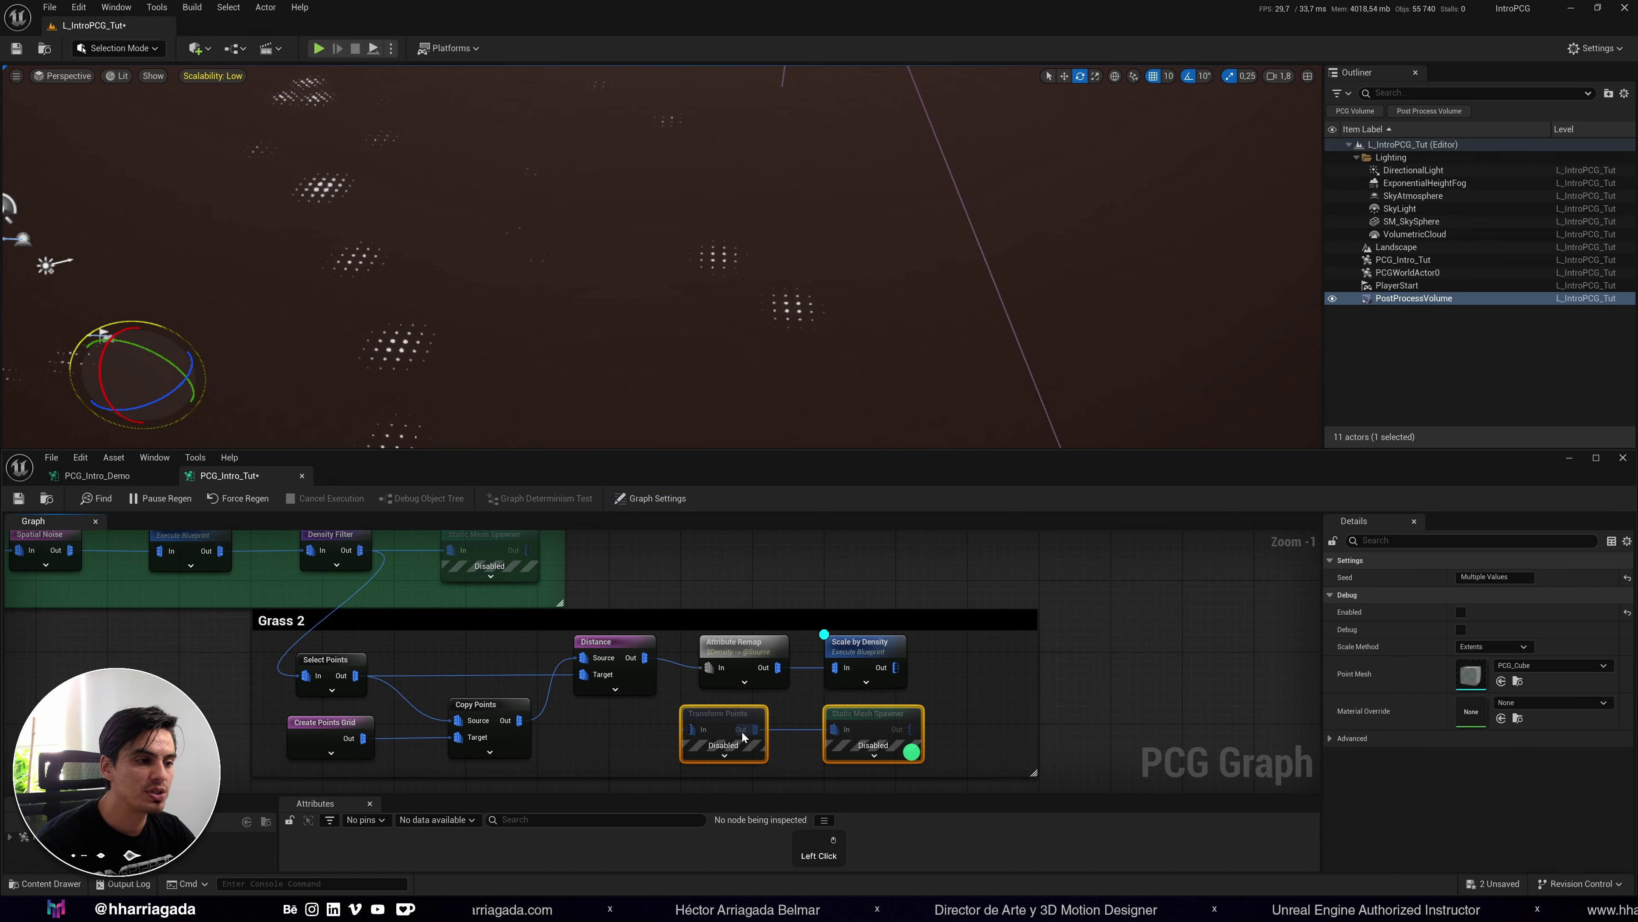
drag(714, 719, 982, 648)
click(906, 716)
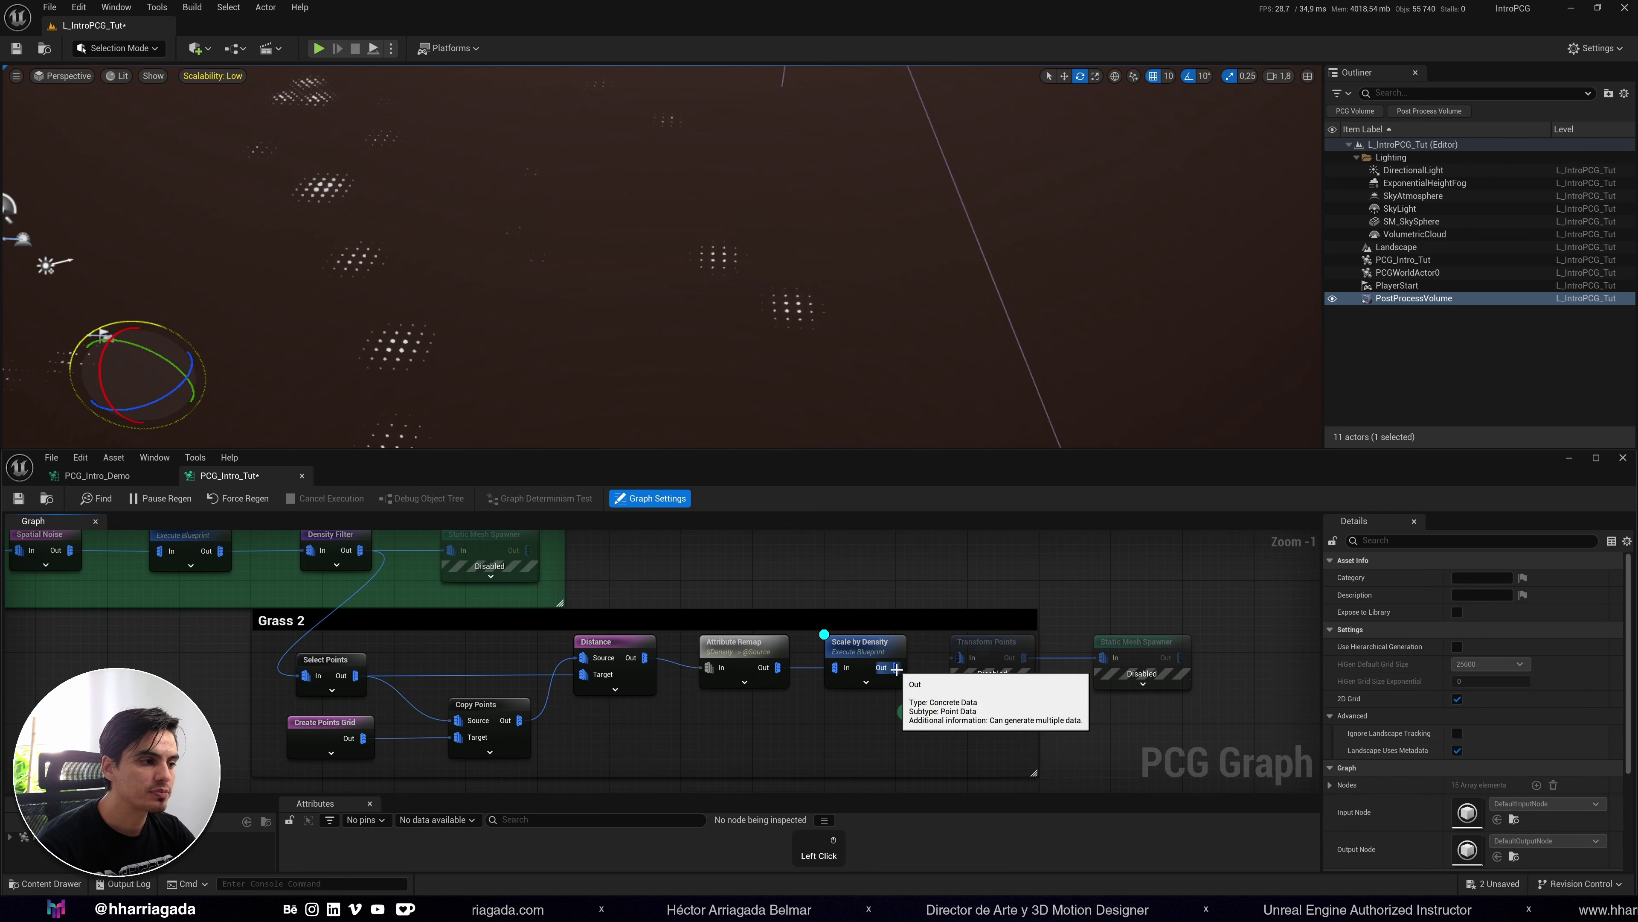
Switch the debug display from Grass 2's Scale by Density node to its Transform Points node, and enable Transform Points.
click(978, 646)
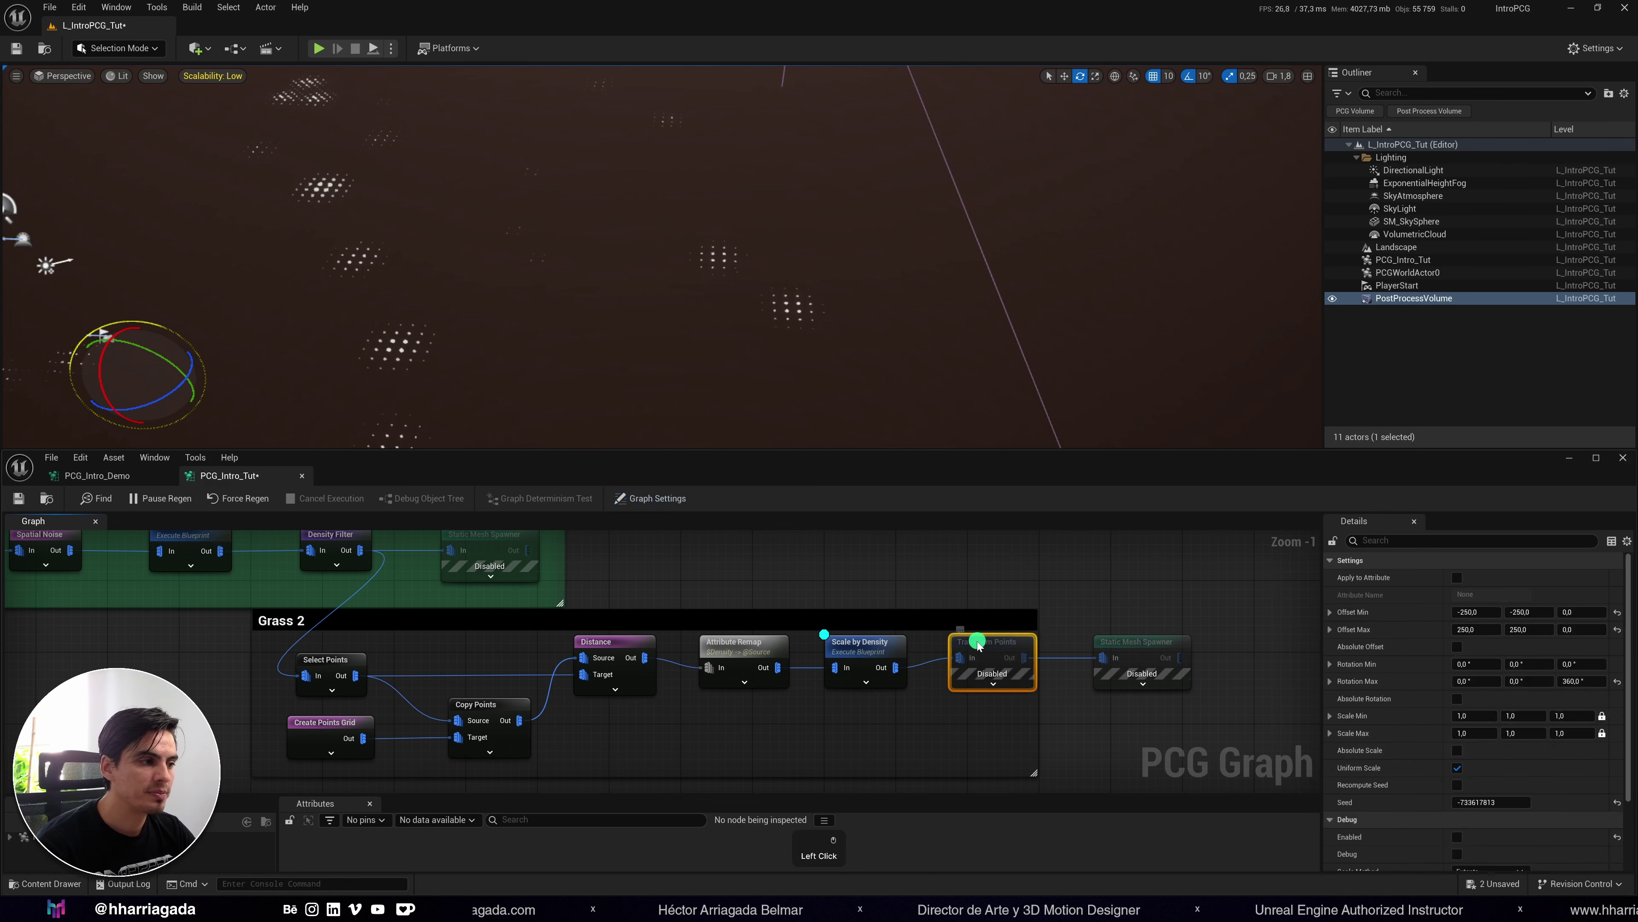
click(846, 651)
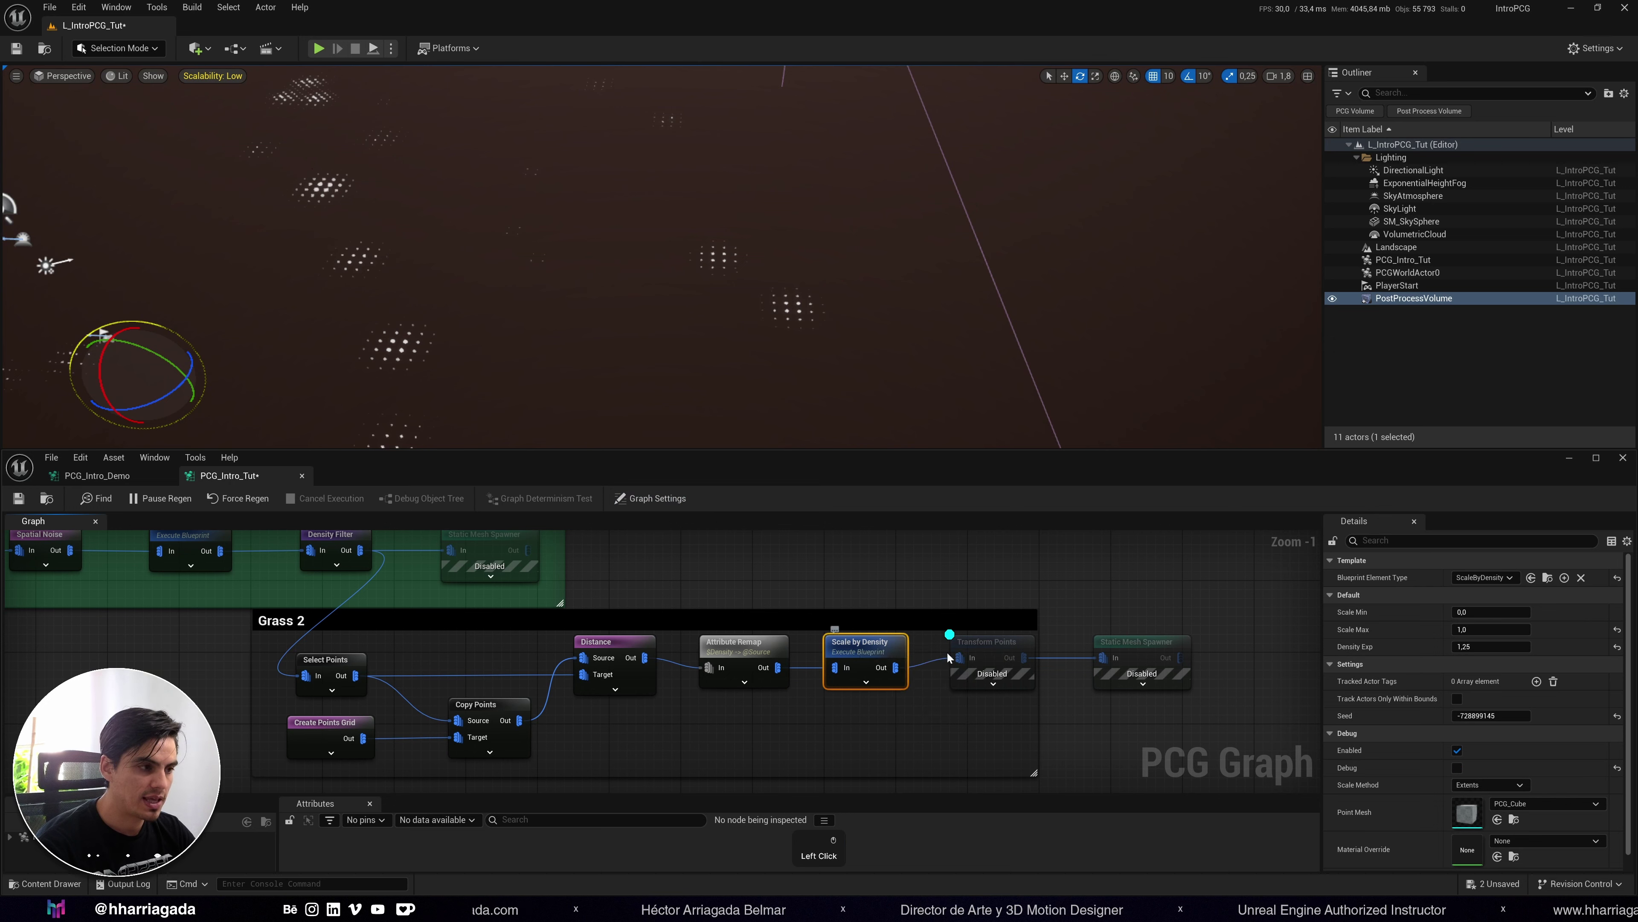
click(987, 671)
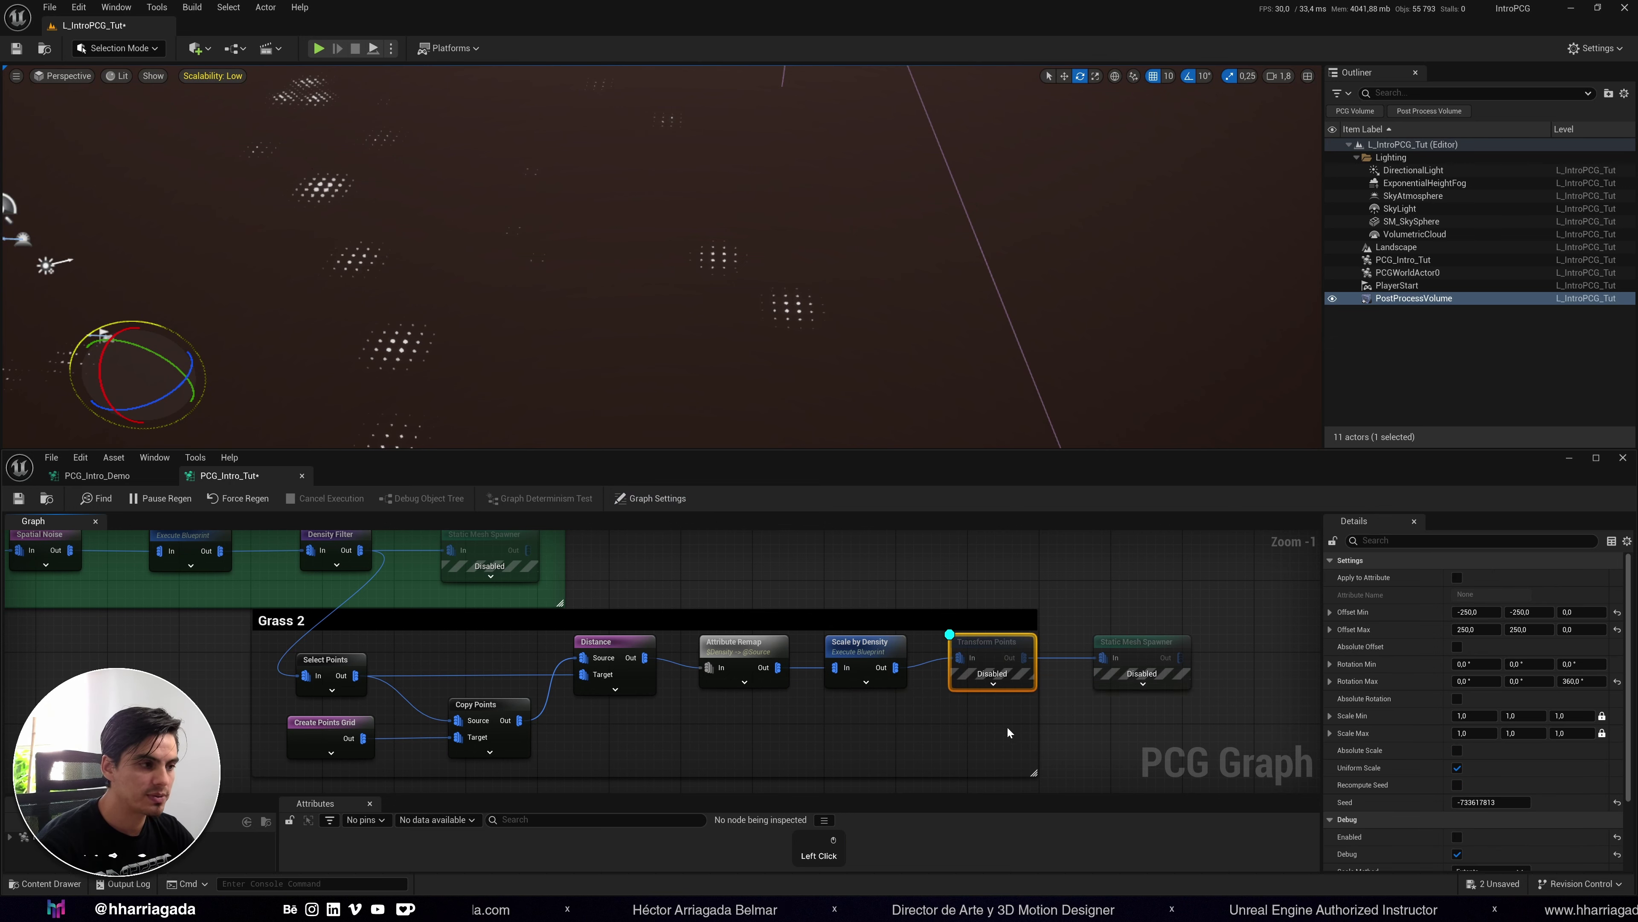
key(e)
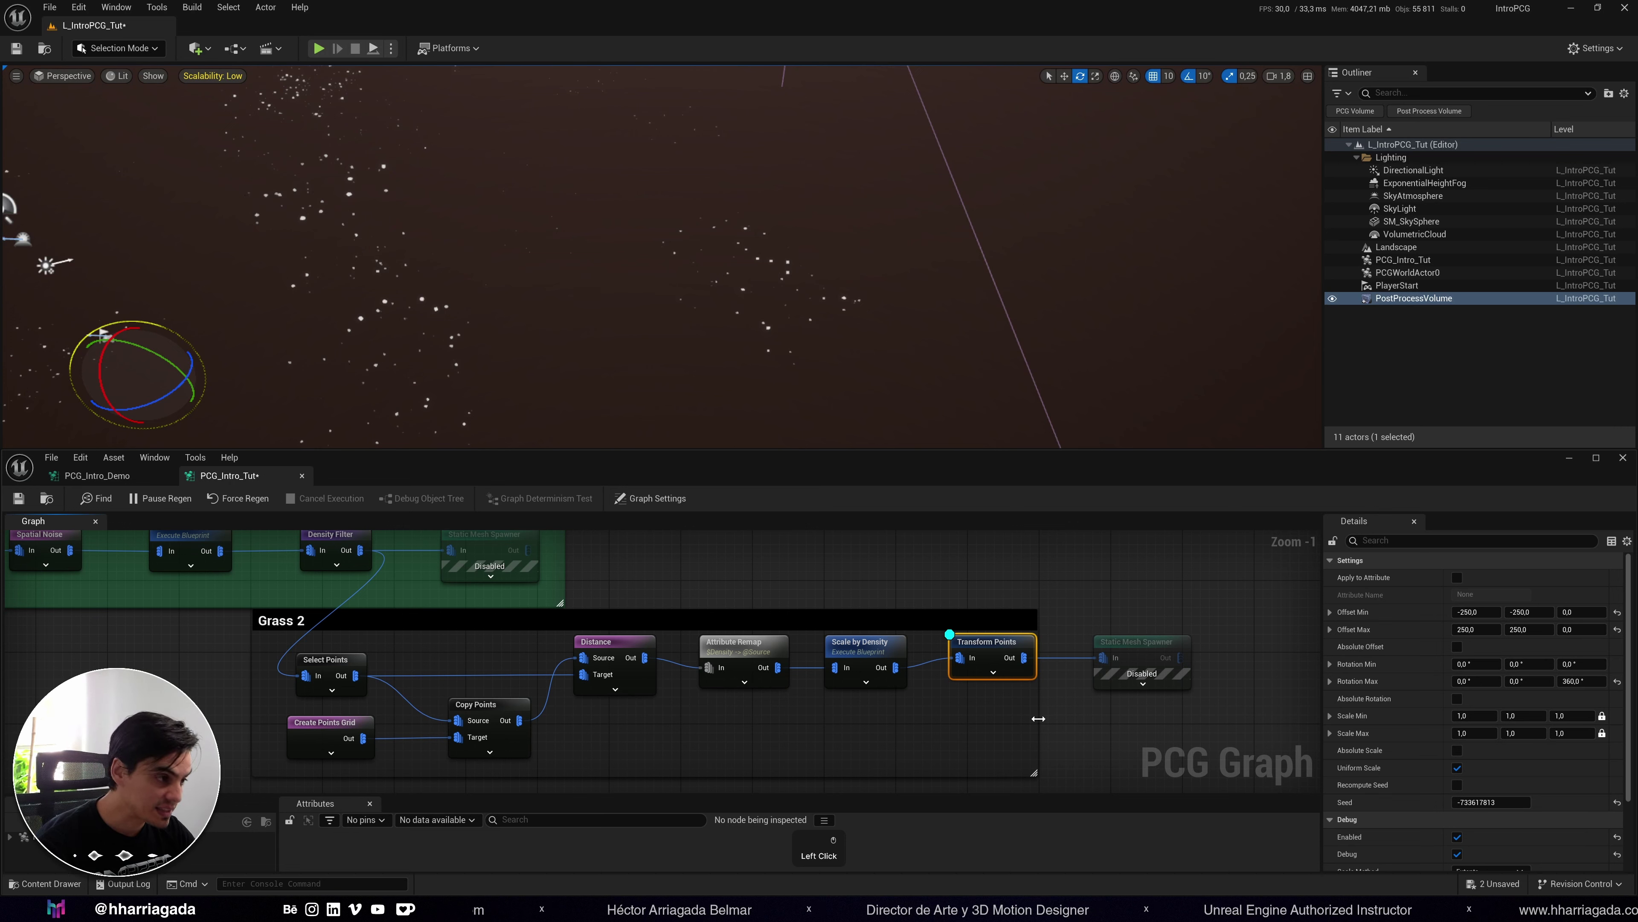
Widen the Grass 2 comment box around its last node, enable its Static Mesh Spawner, and turn off debugging on Transform Points.
drag(1039, 719, 1244, 705)
click(1140, 653)
key(e)
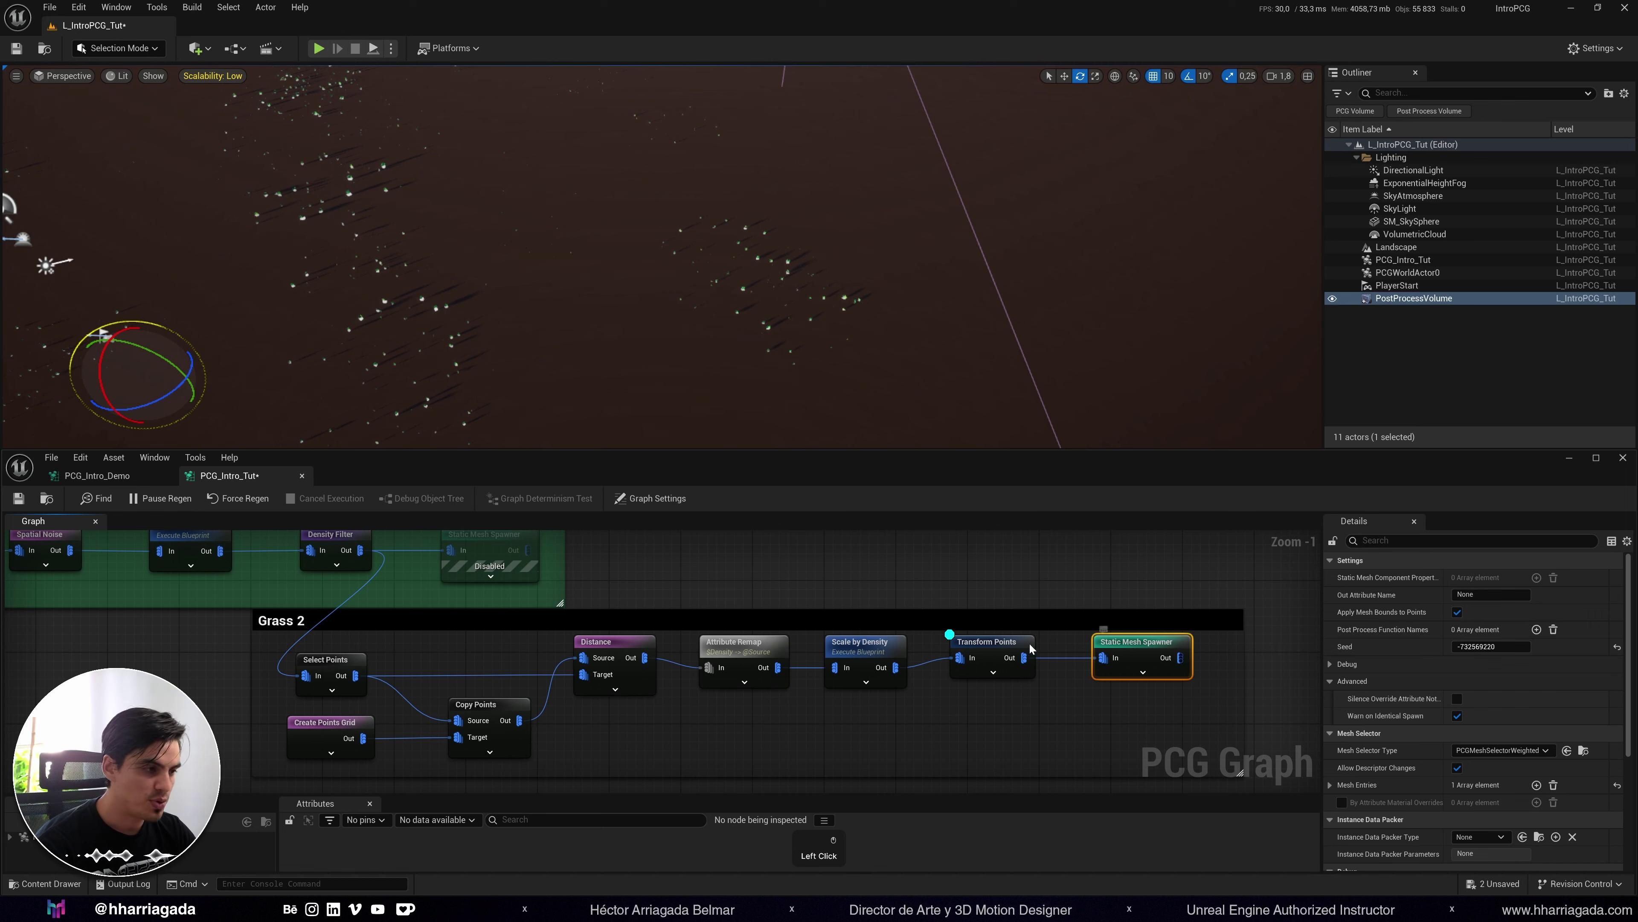
click(992, 645)
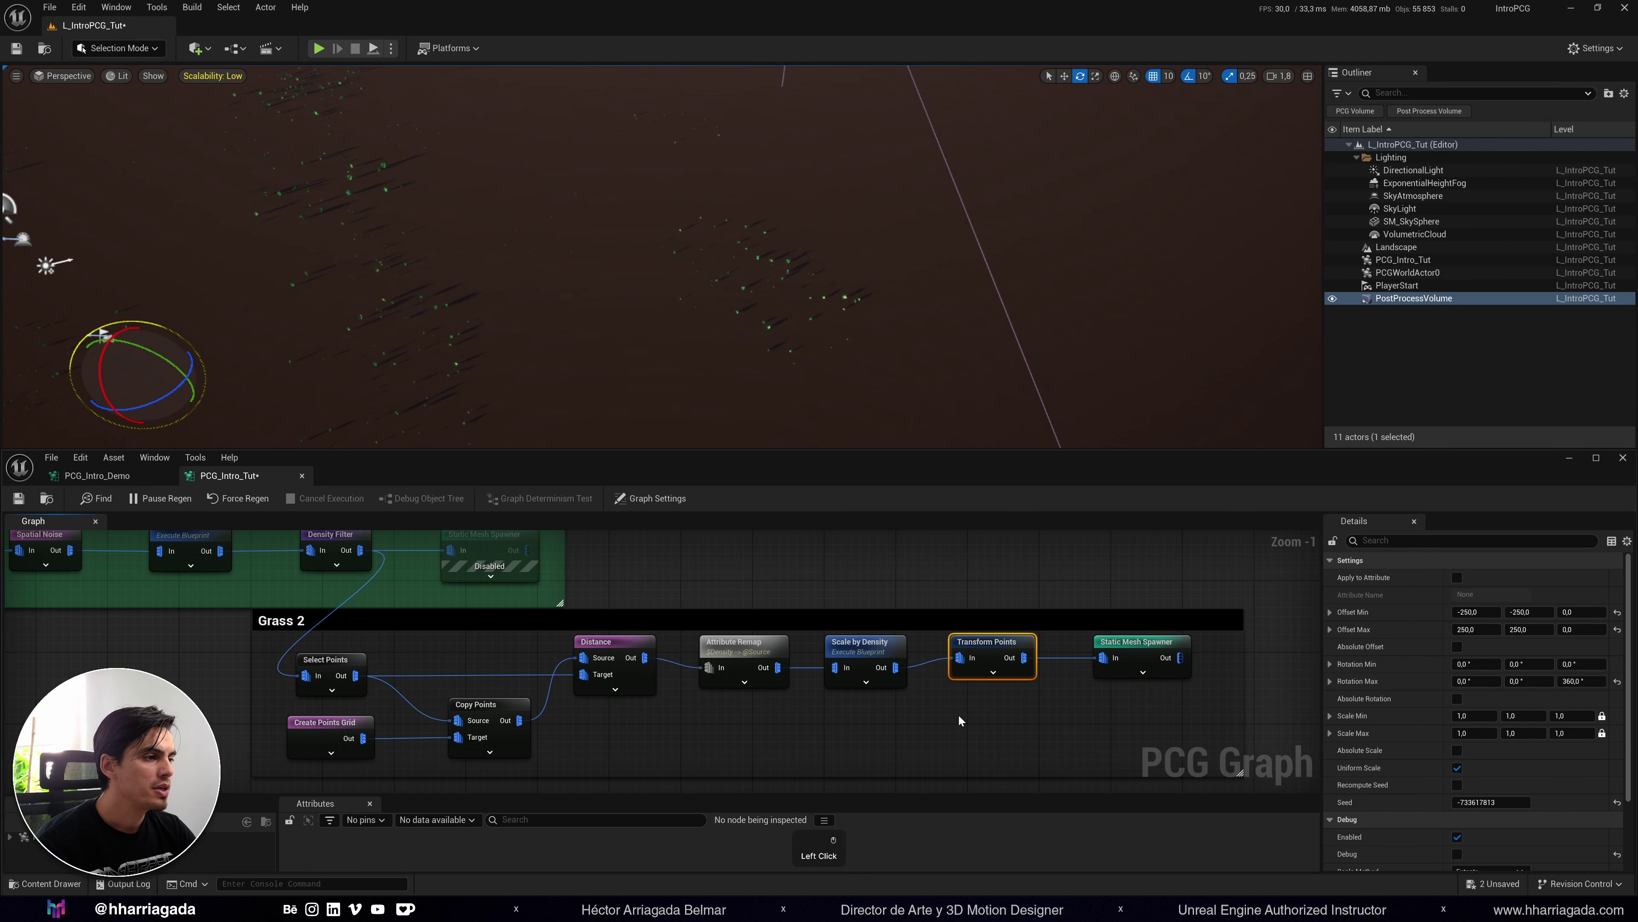
Enable the Static Mesh Spawner at the end of the Grass 1 group.
right_click(468, 550)
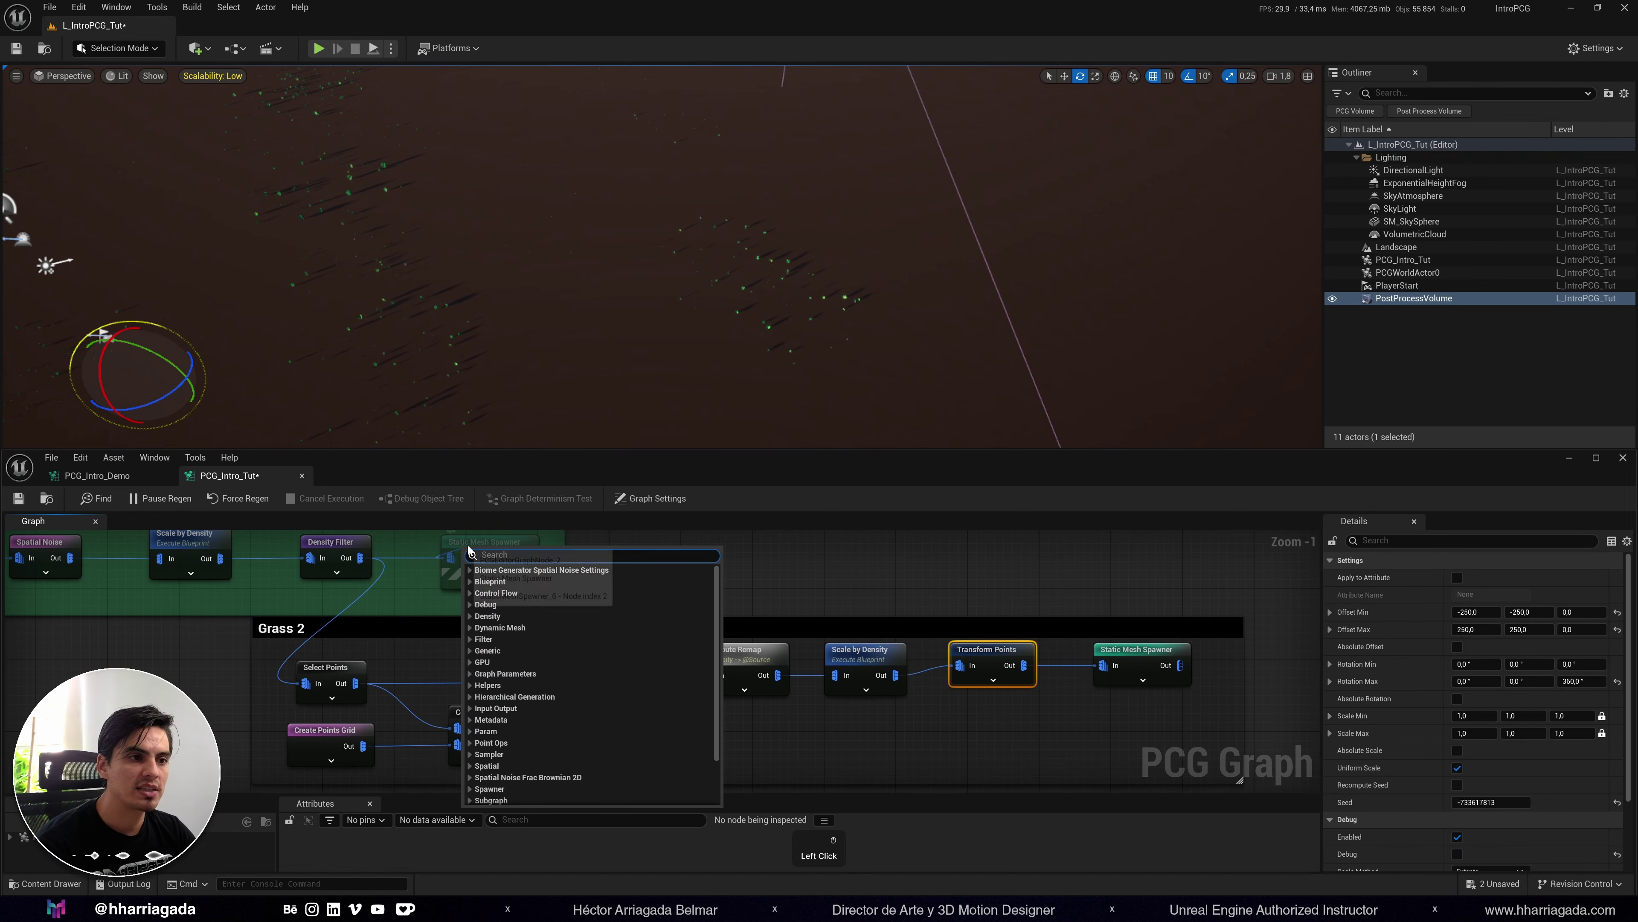
click(459, 559)
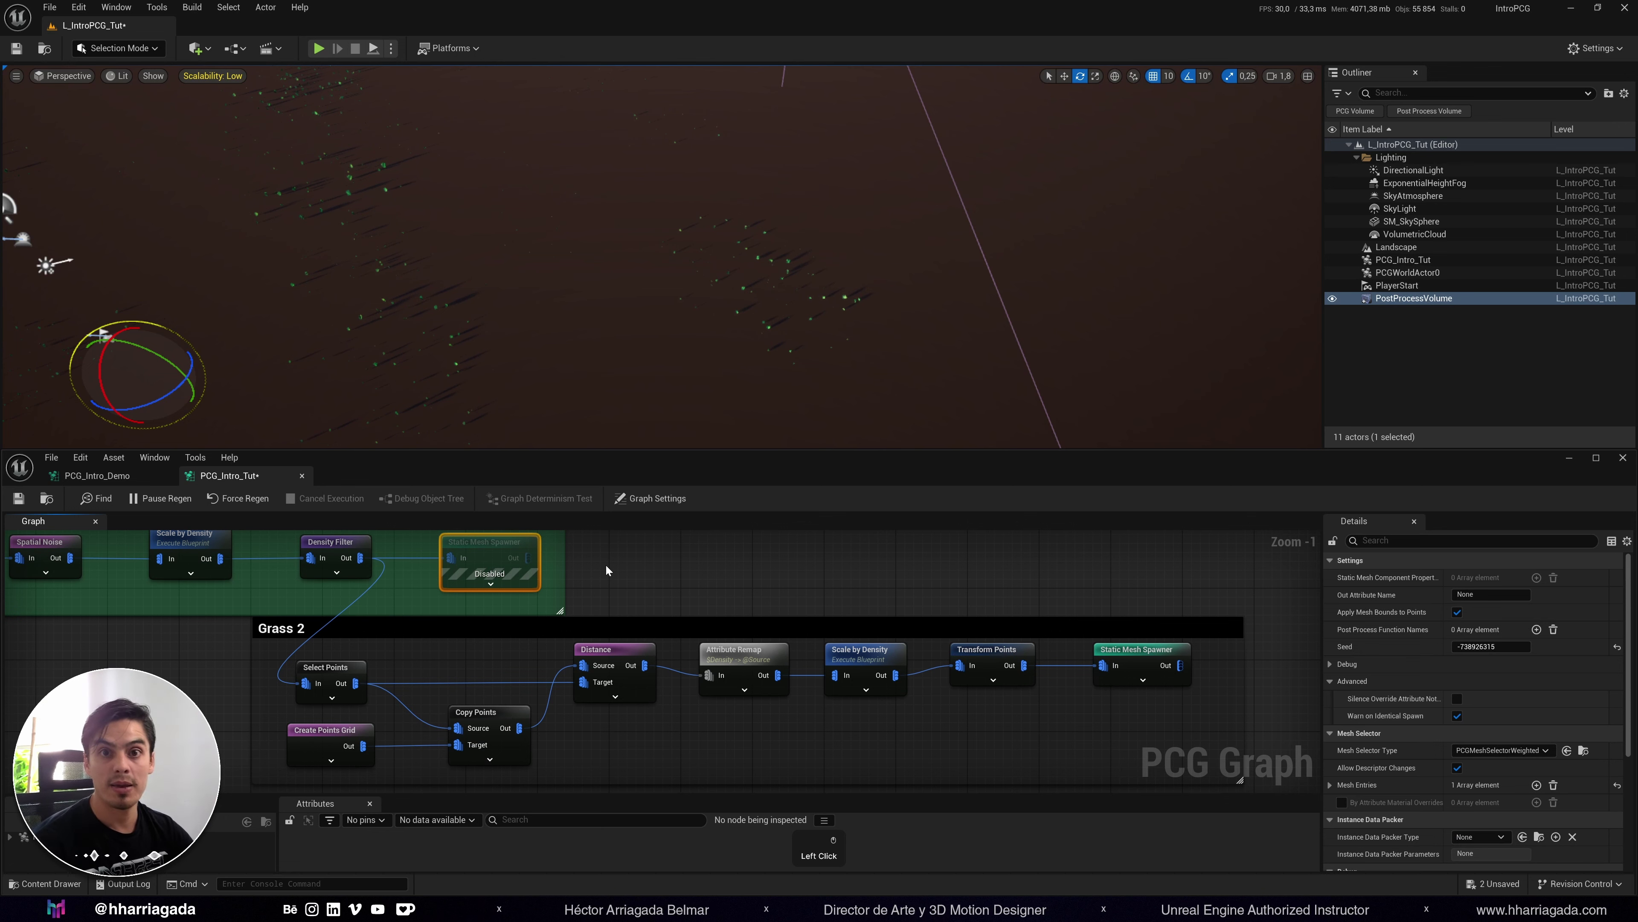
key(e)
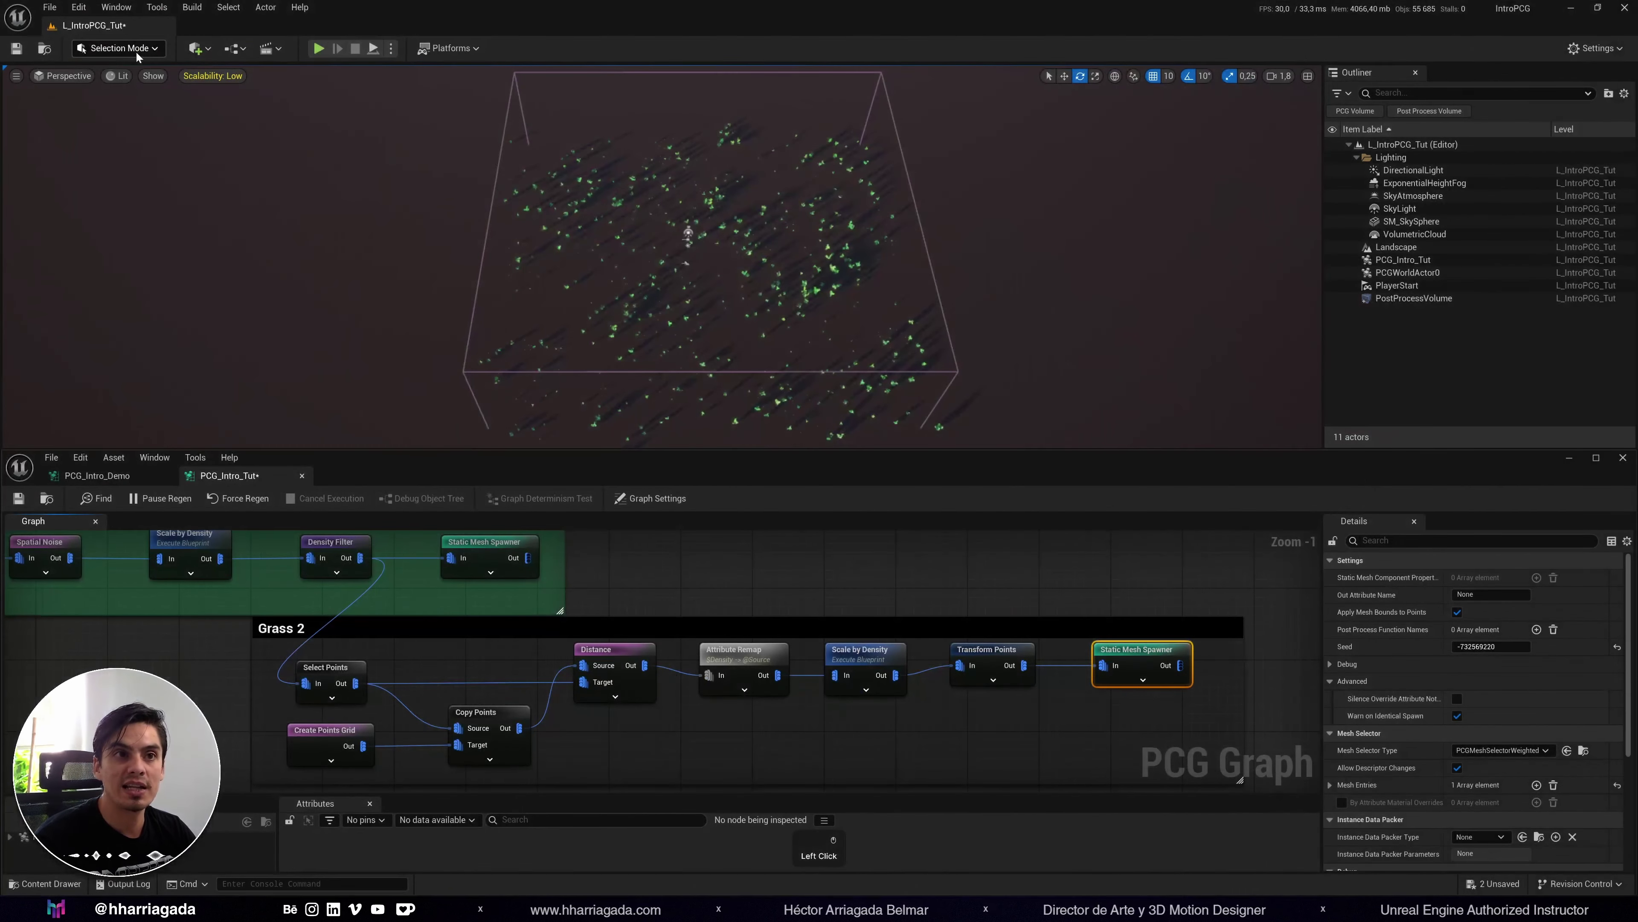
Switch the level editor to Landscape Mode and add a new edit layer of class Landscape Edit Layer.
click(135, 50)
click(129, 84)
click(682, 372)
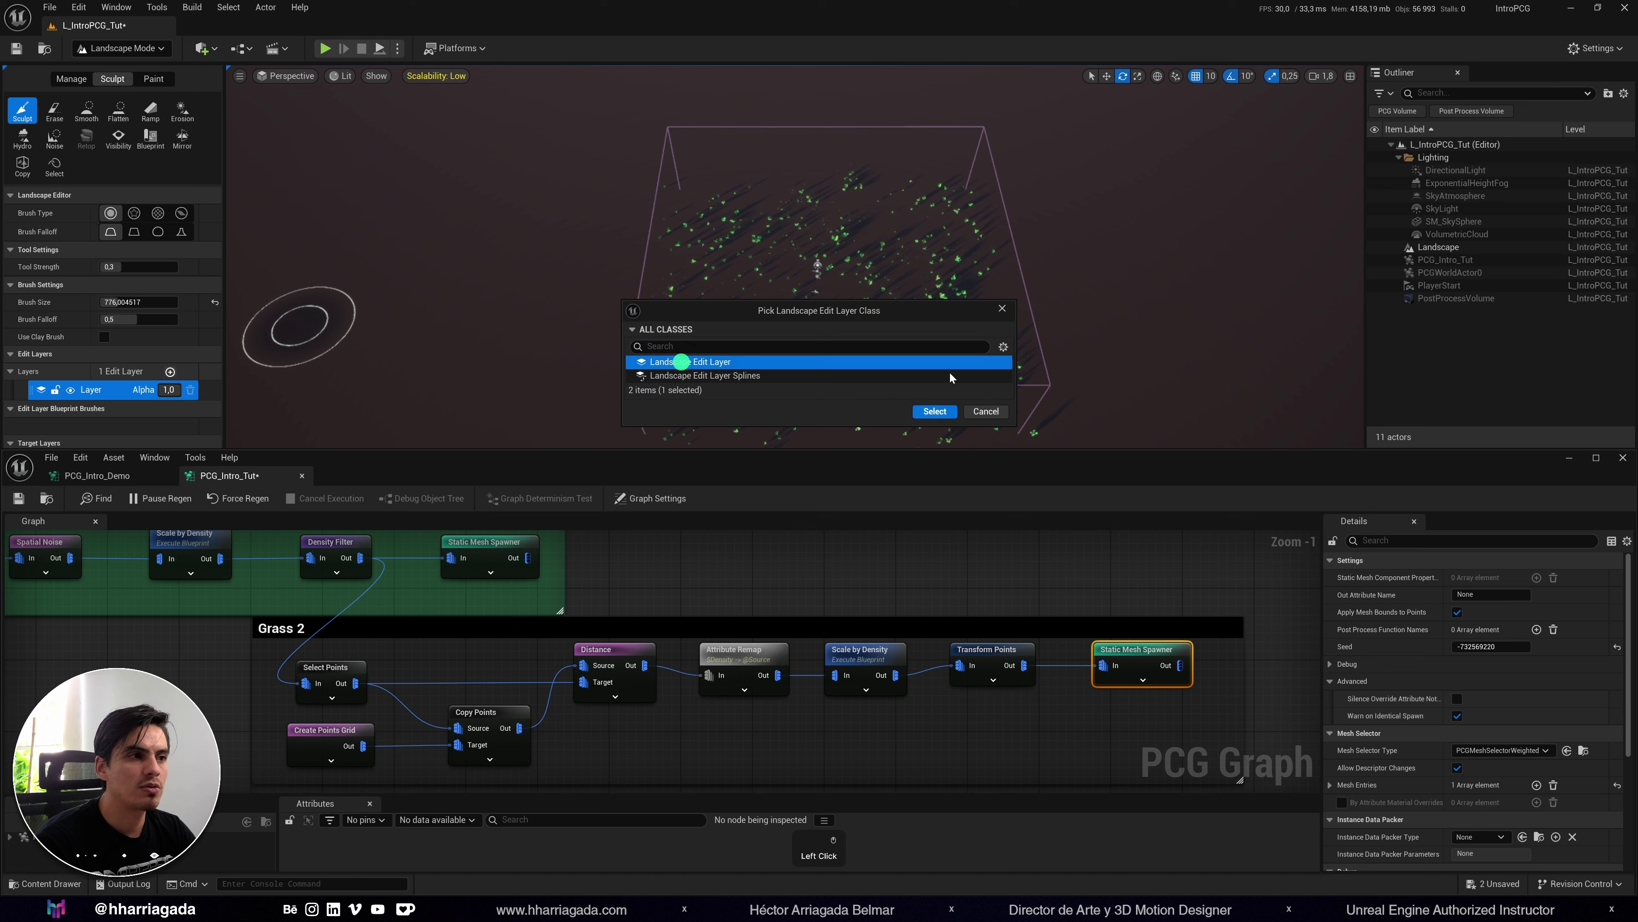
click(935, 412)
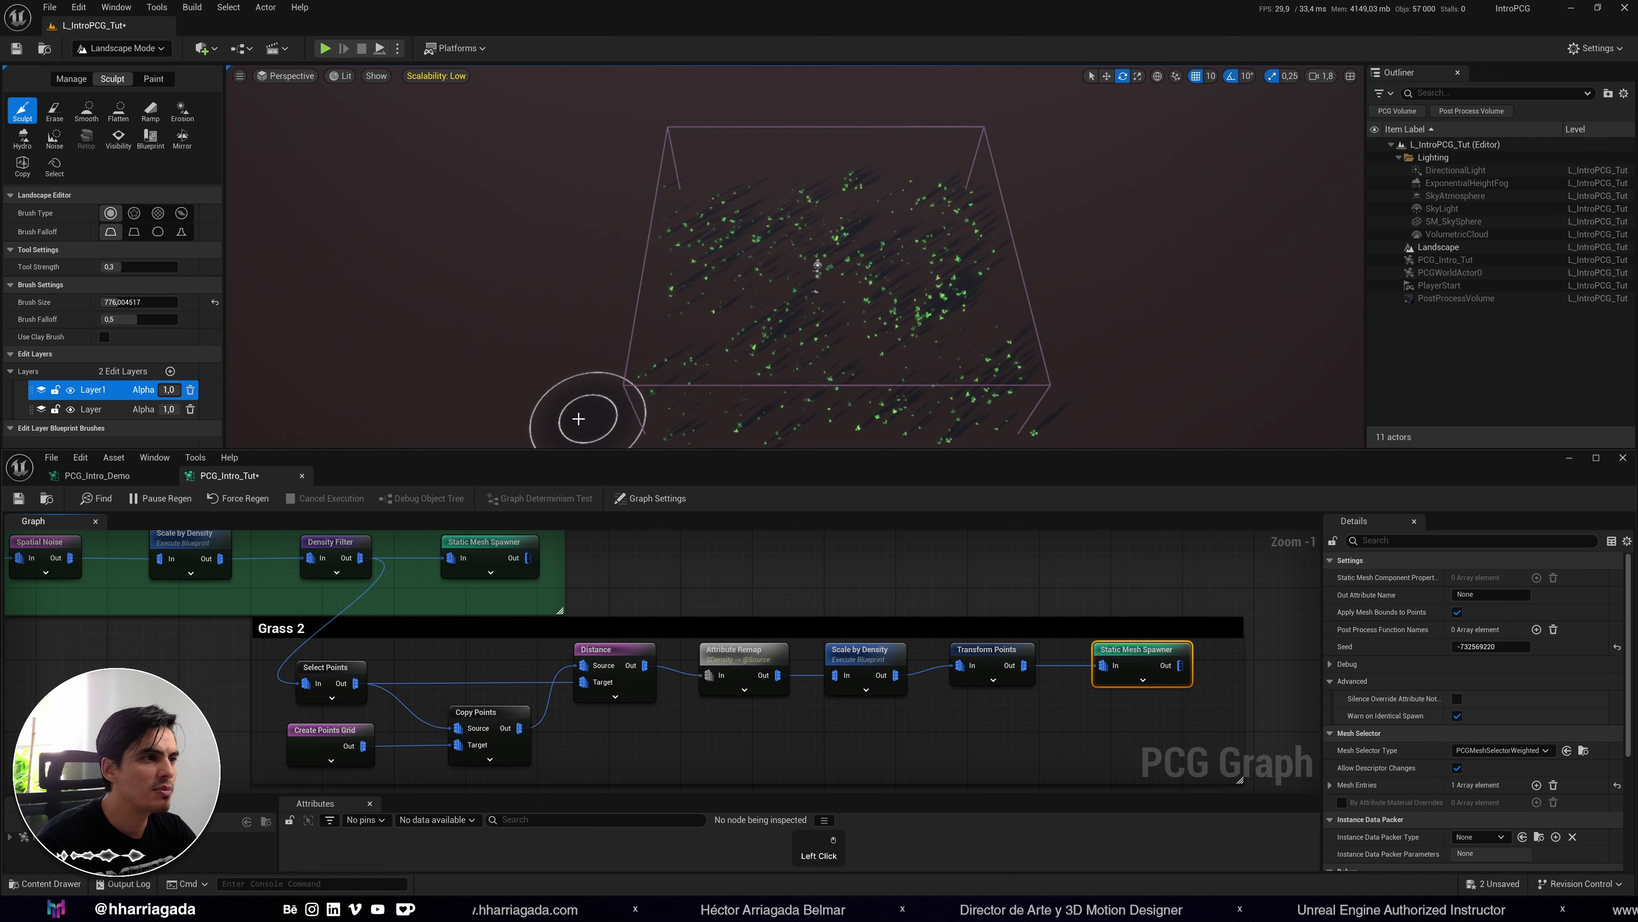
Sculpt hills into the landscape within the PCG volume, return to Selection Mode, and check the grass on the uneven terrain.
mouse_move(578, 418)
mouse_down()
mouse_move(559, 420)
mouse_move(714, 388)
mouse_move(913, 308)
mouse_up()
key(shift+1)
click(837, 282)
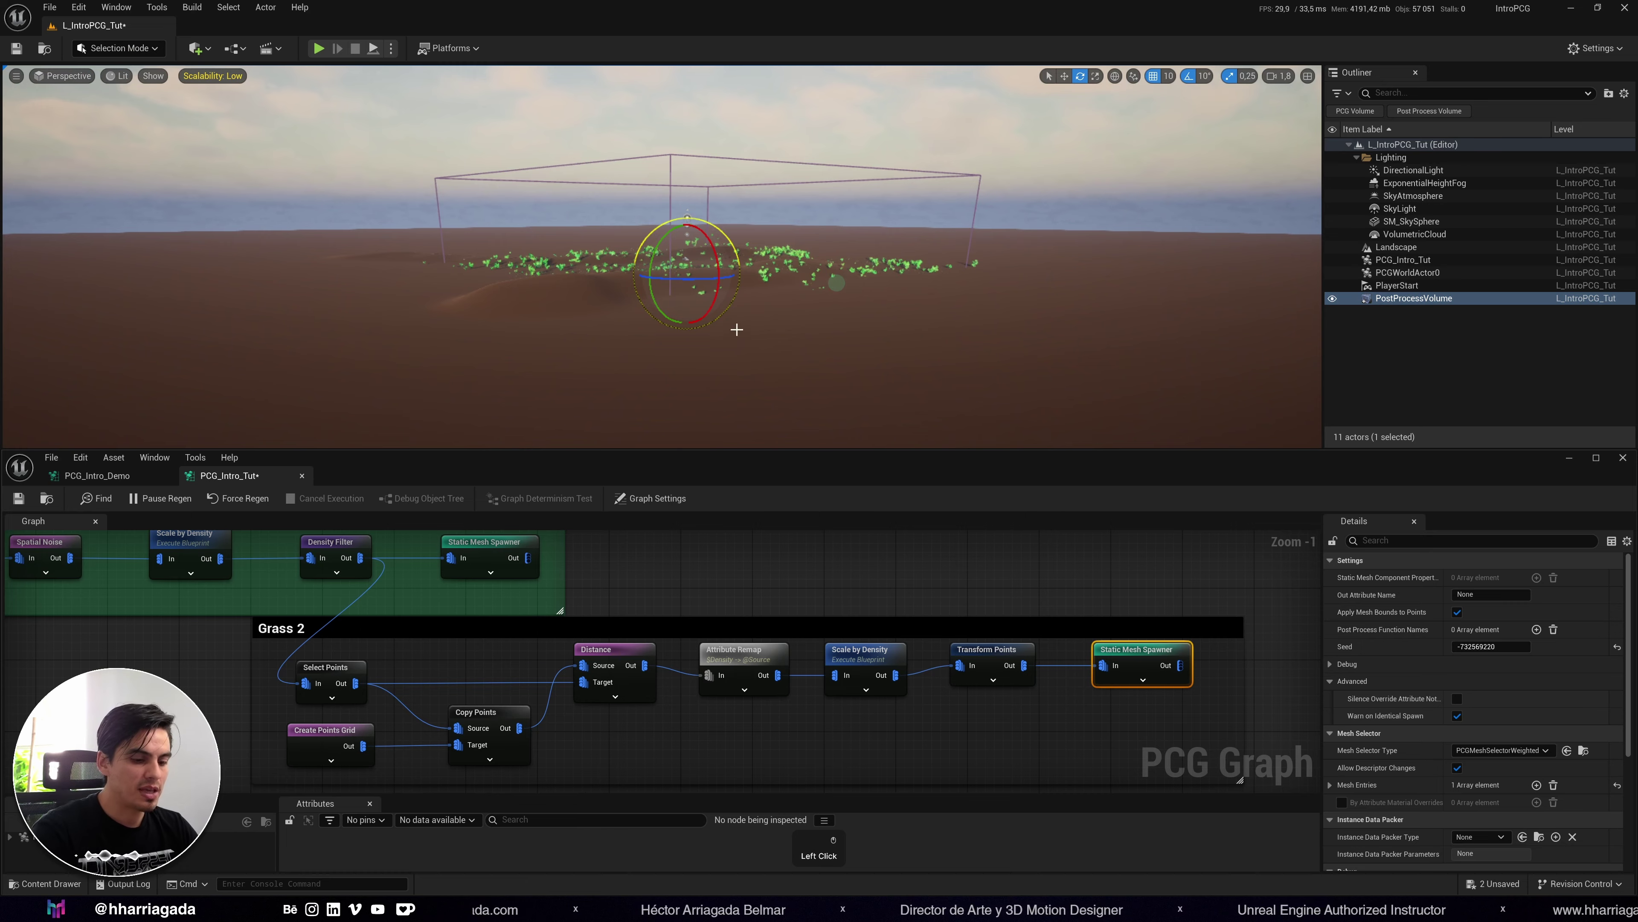
right_drag(736, 328, 555, 343)
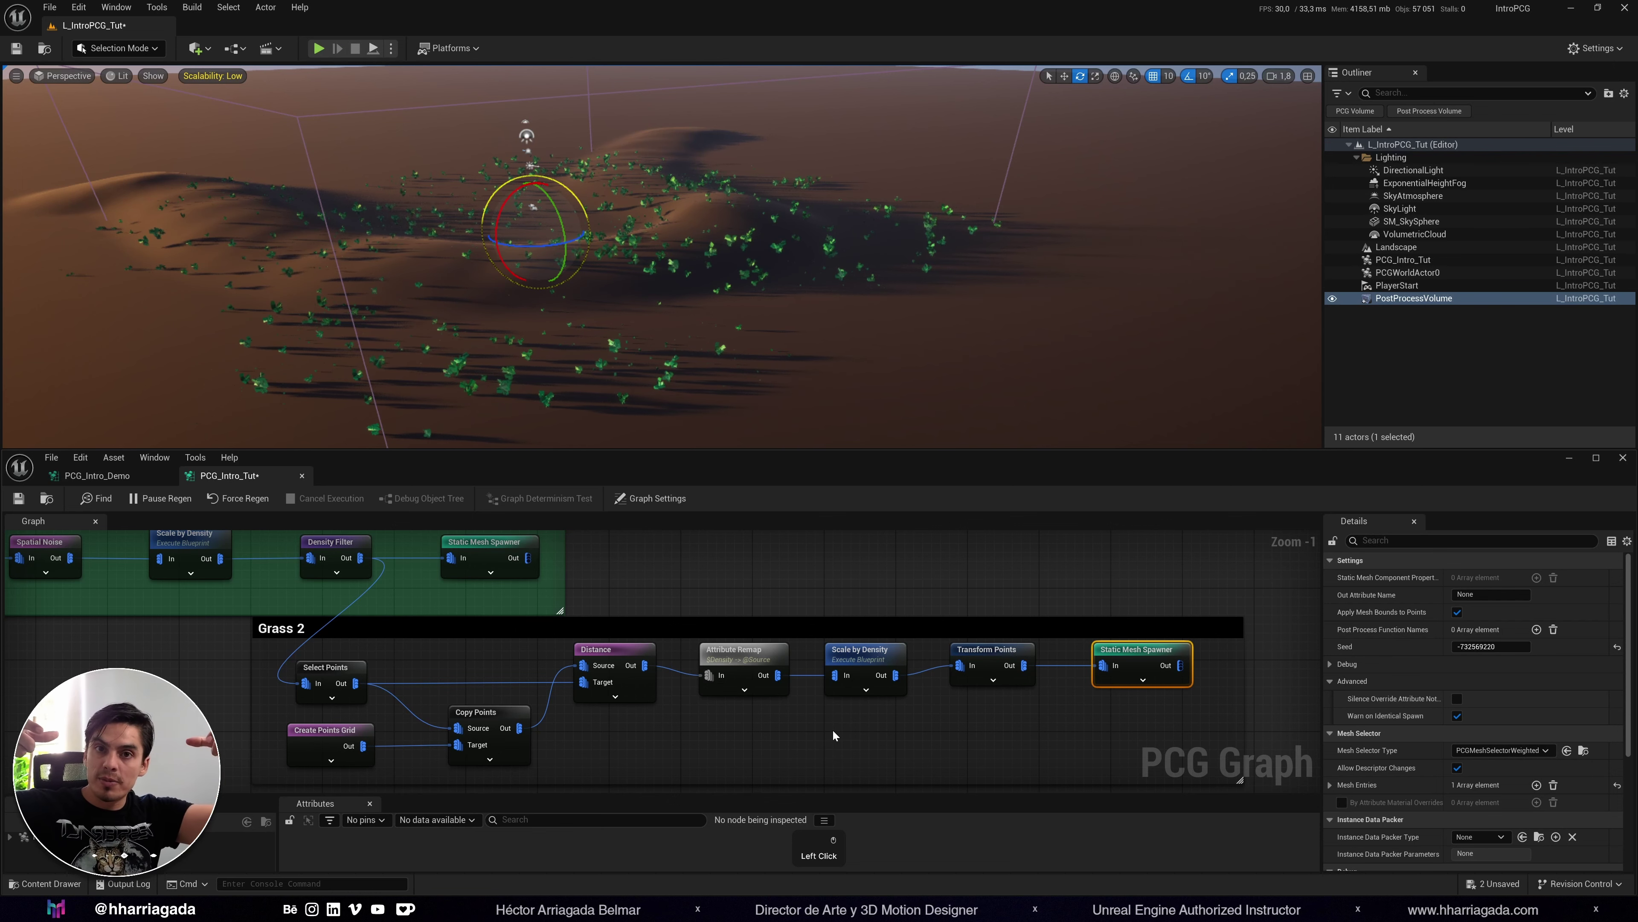
On Grass 1's Get Landscape Data node, turn off Get Layer Weights, turn on Get Height Only, and check the grass over the hills.
right_drag(774, 731, 1312, 729)
right_drag(495, 708, 579, 743)
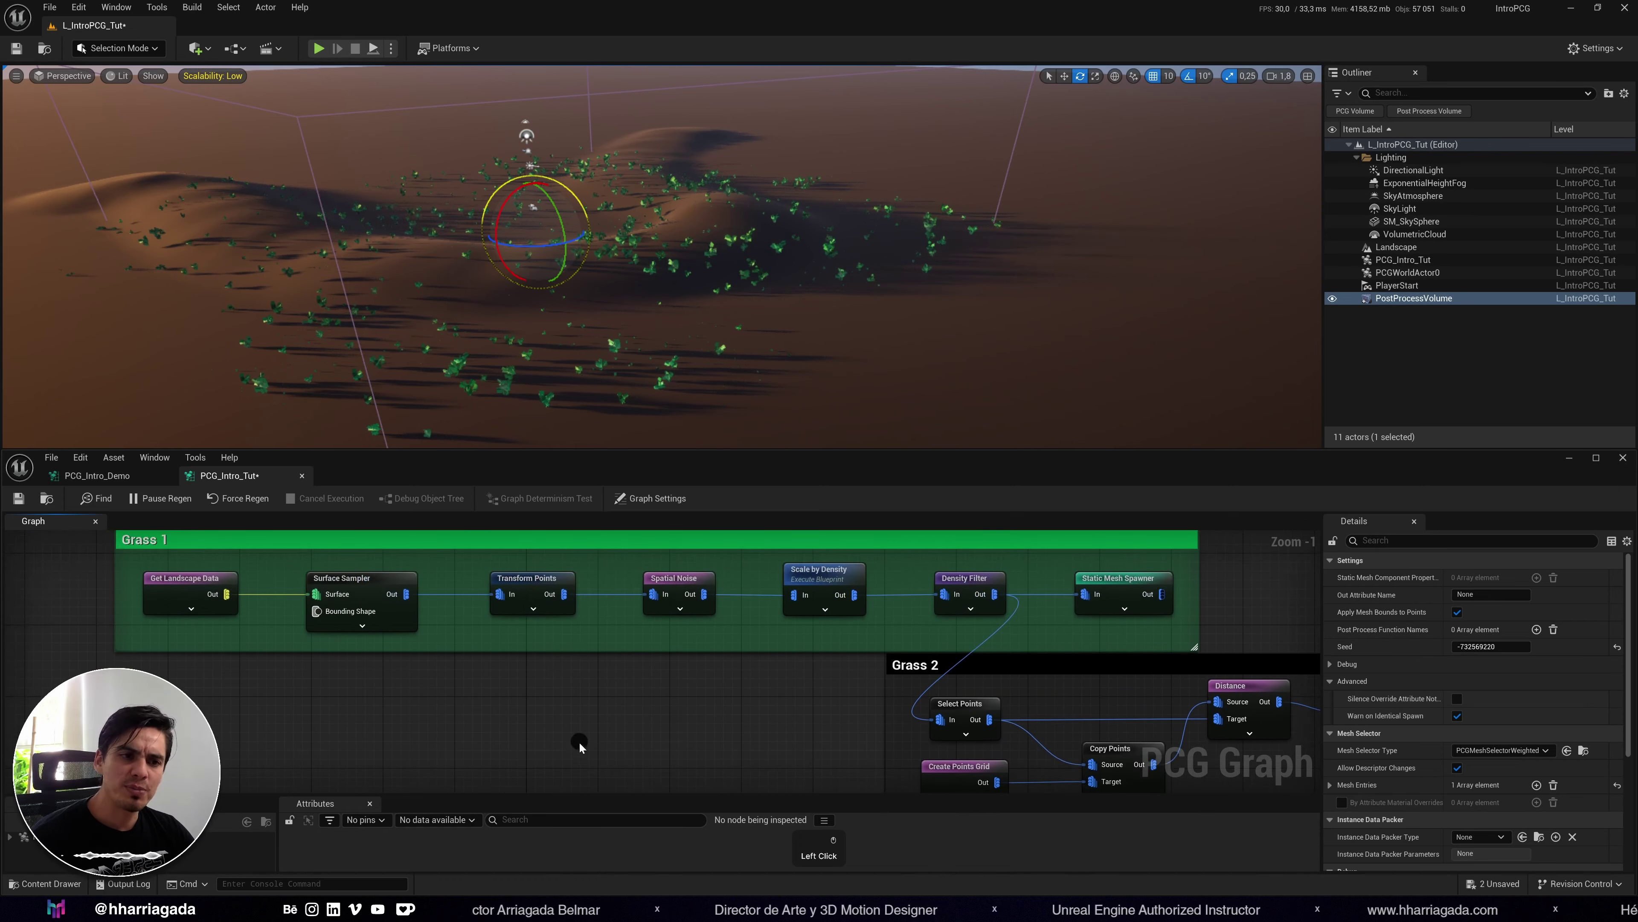
click(185, 580)
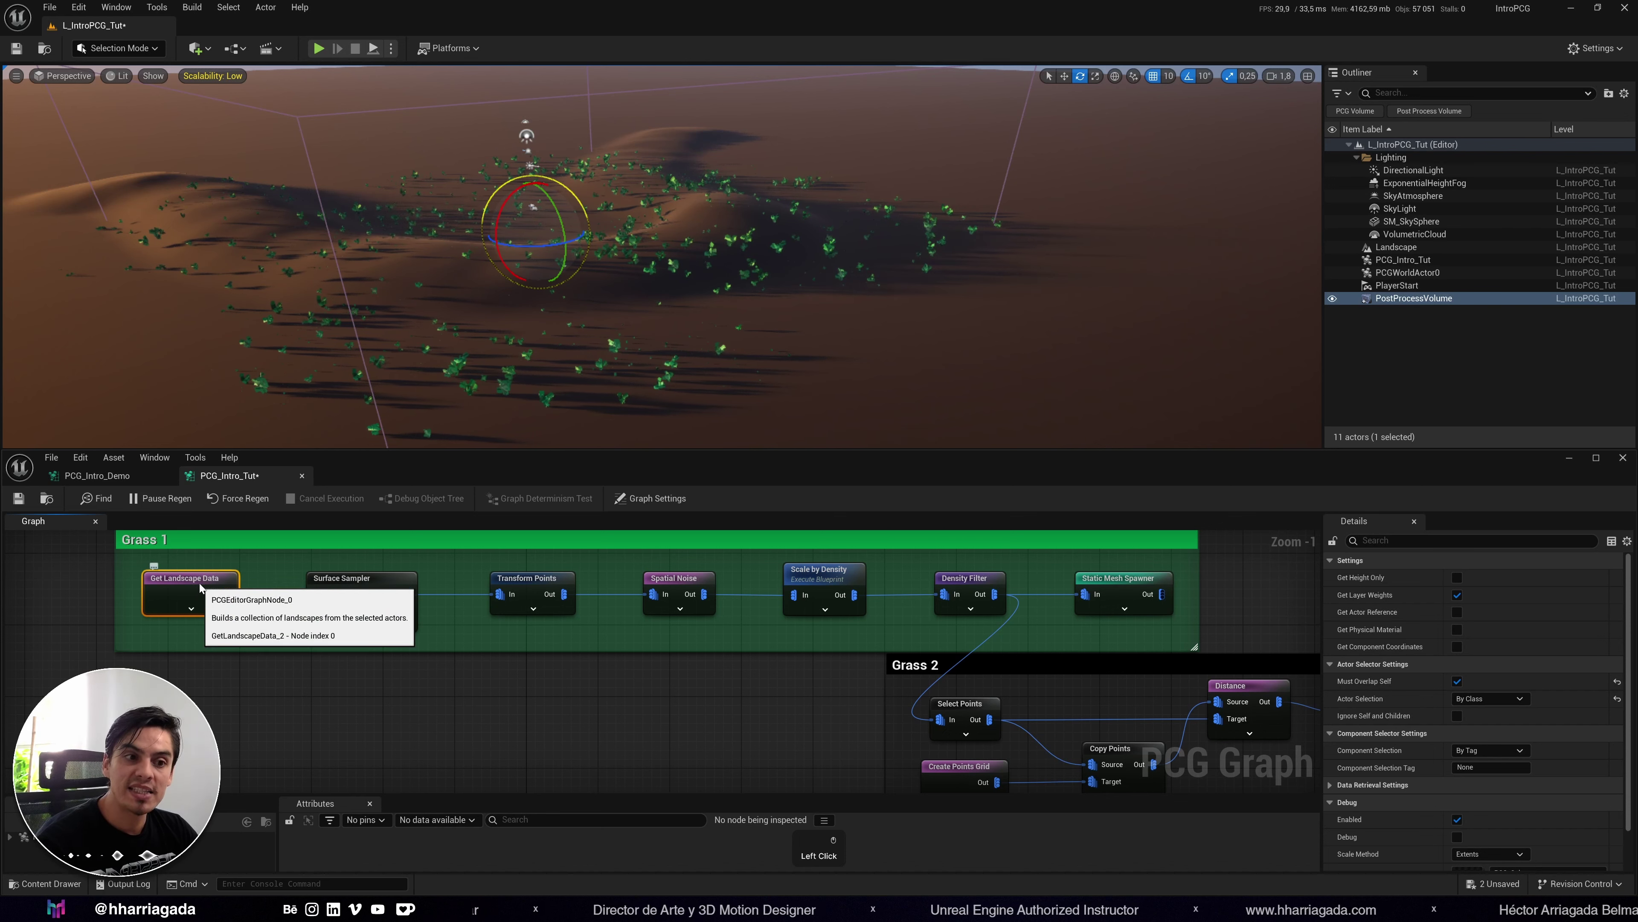
click(1457, 595)
click(899, 361)
right_drag(899, 361, 899, 347)
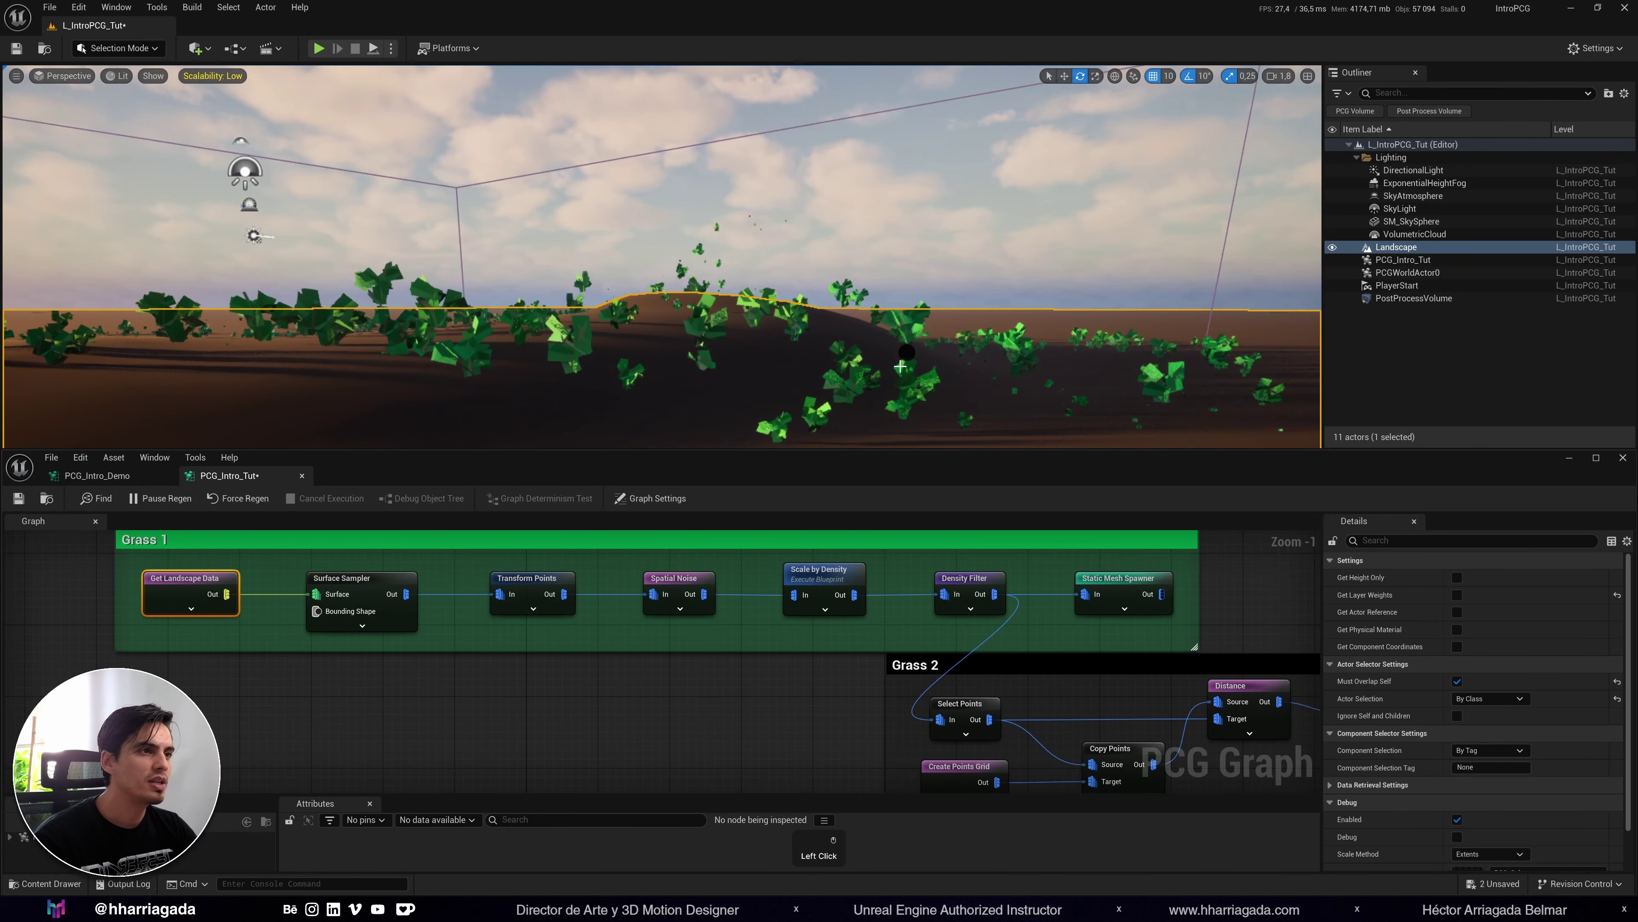
click(1457, 577)
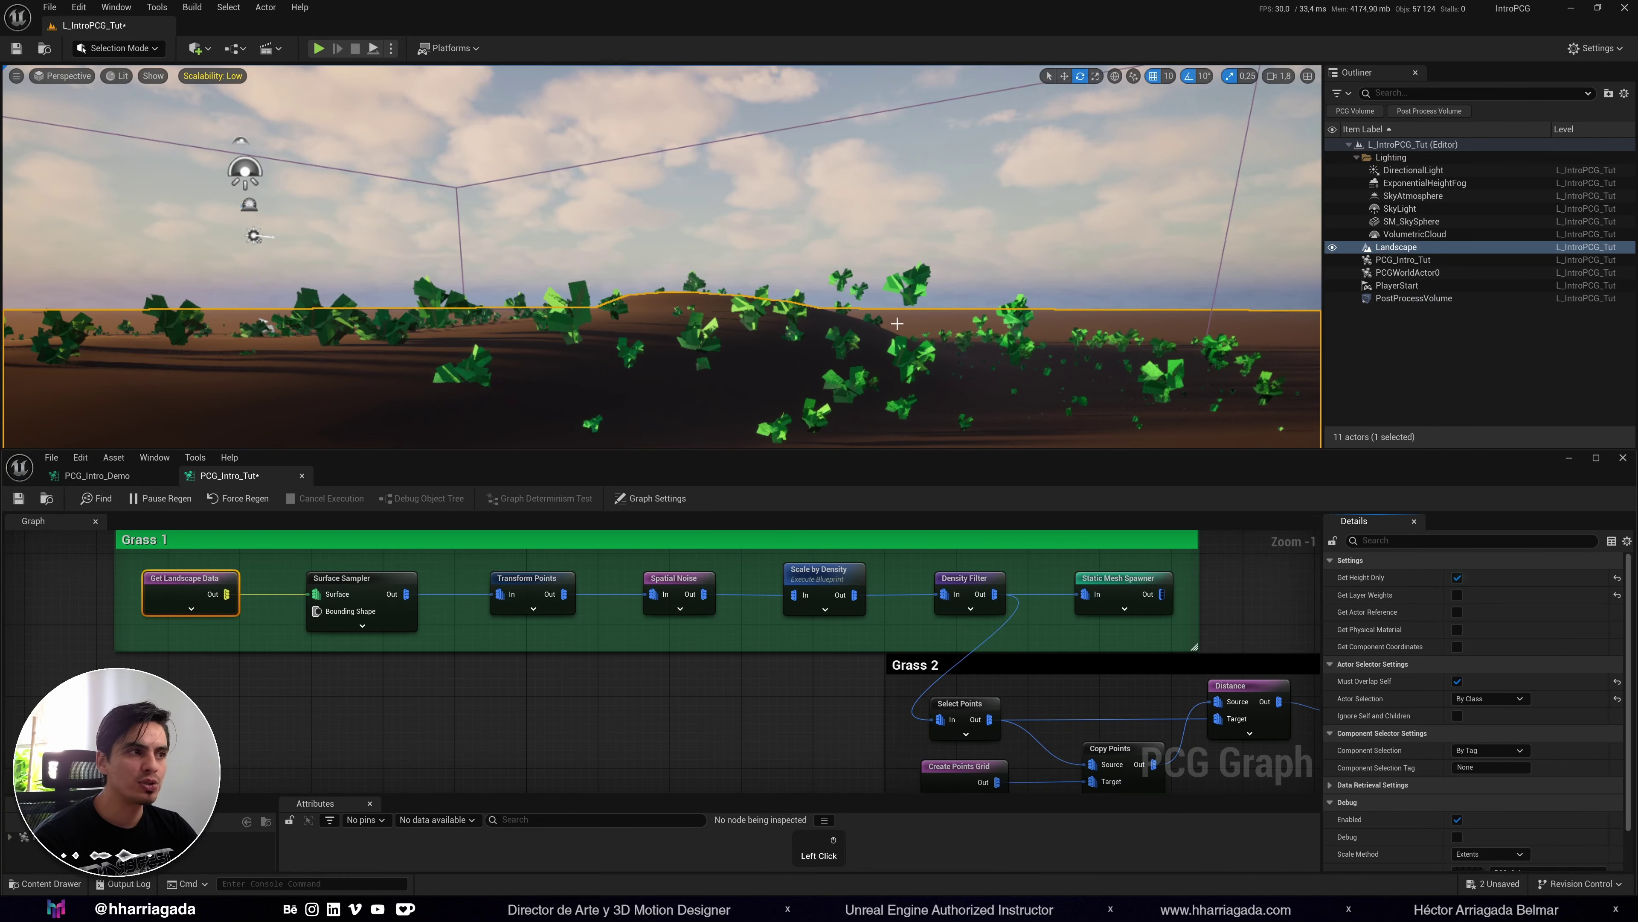
drag(719, 327, 84, 360)
click(591, 734)
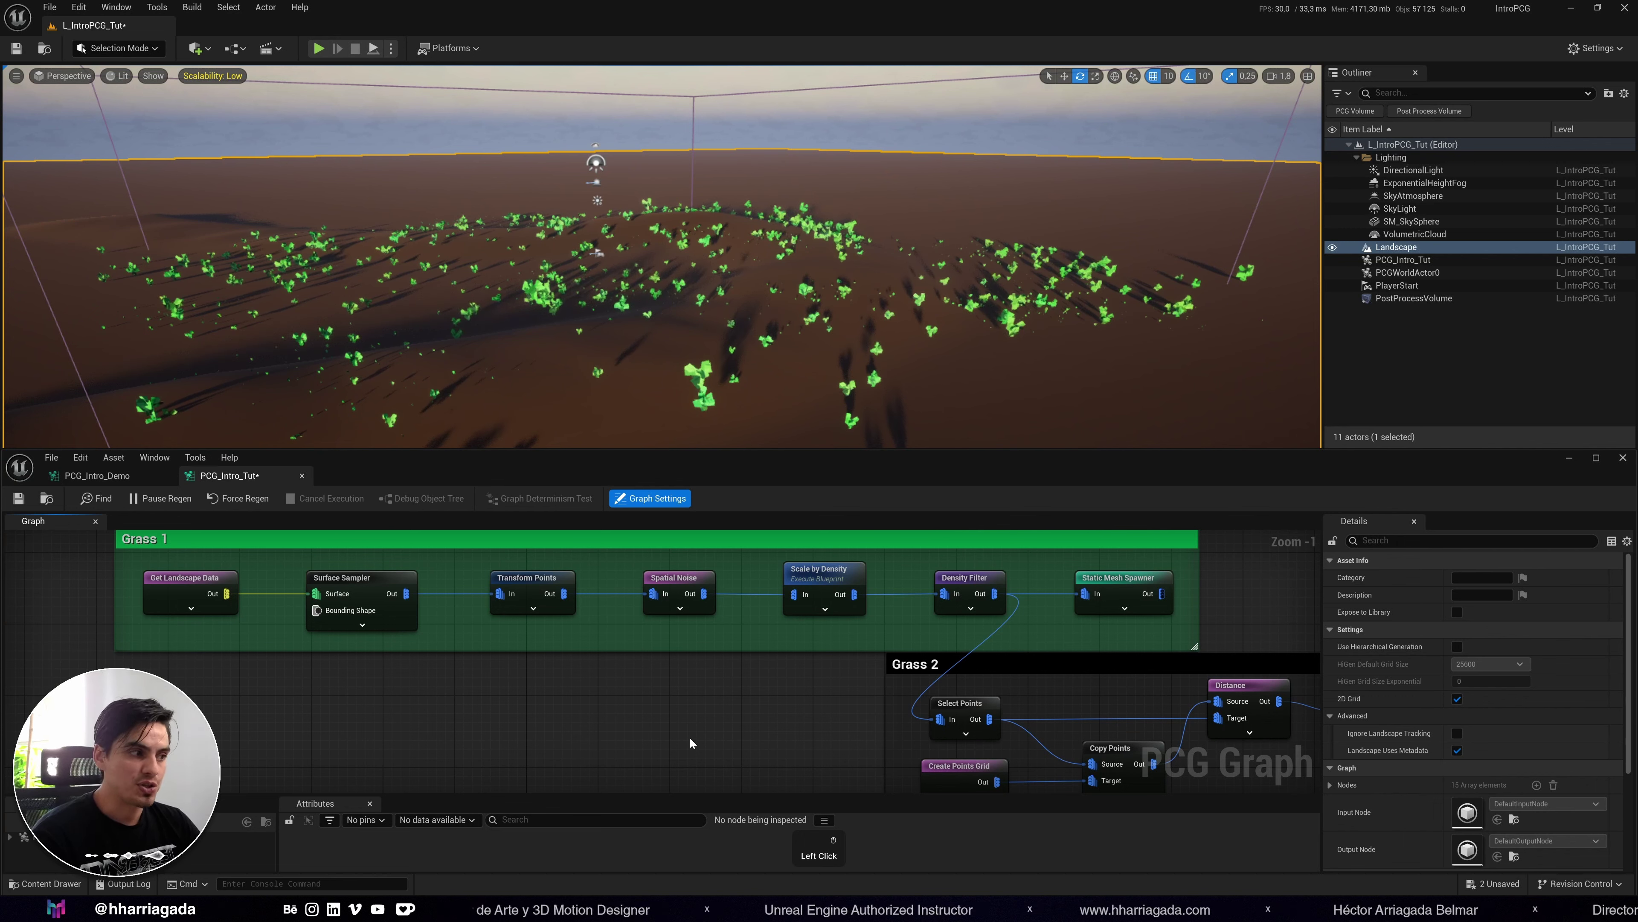
Add a Projection node to the graph and place it above the Grass 1 group.
right_drag(668, 720, 455, 766)
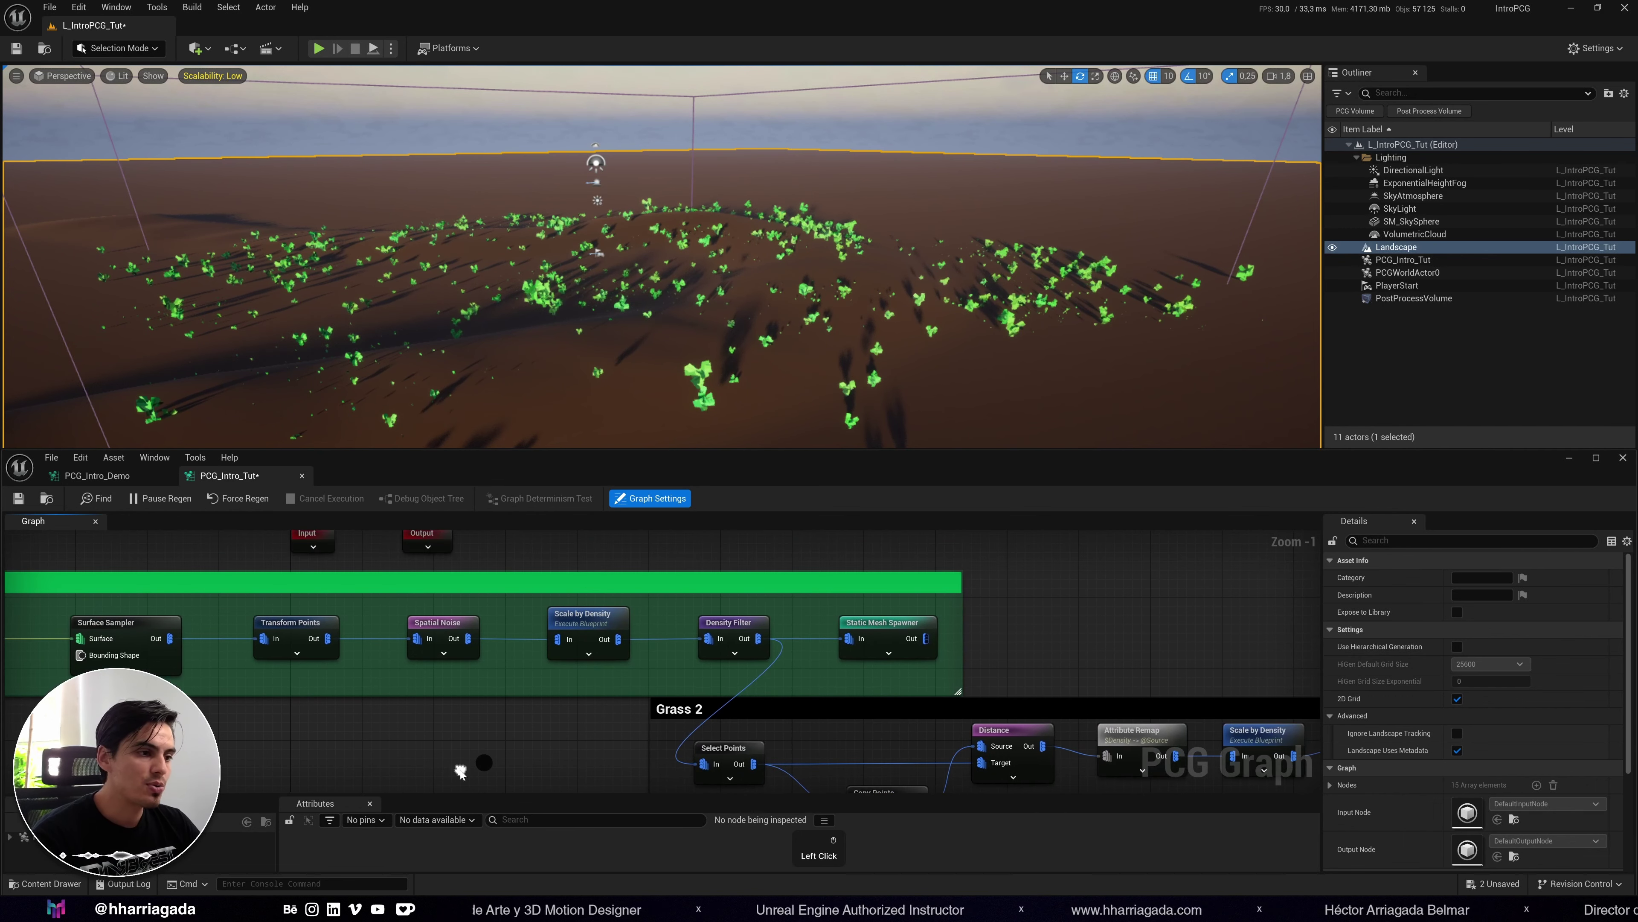
right_click(1032, 632)
text(projection)
key(Return)
drag(1061, 641, 797, 575)
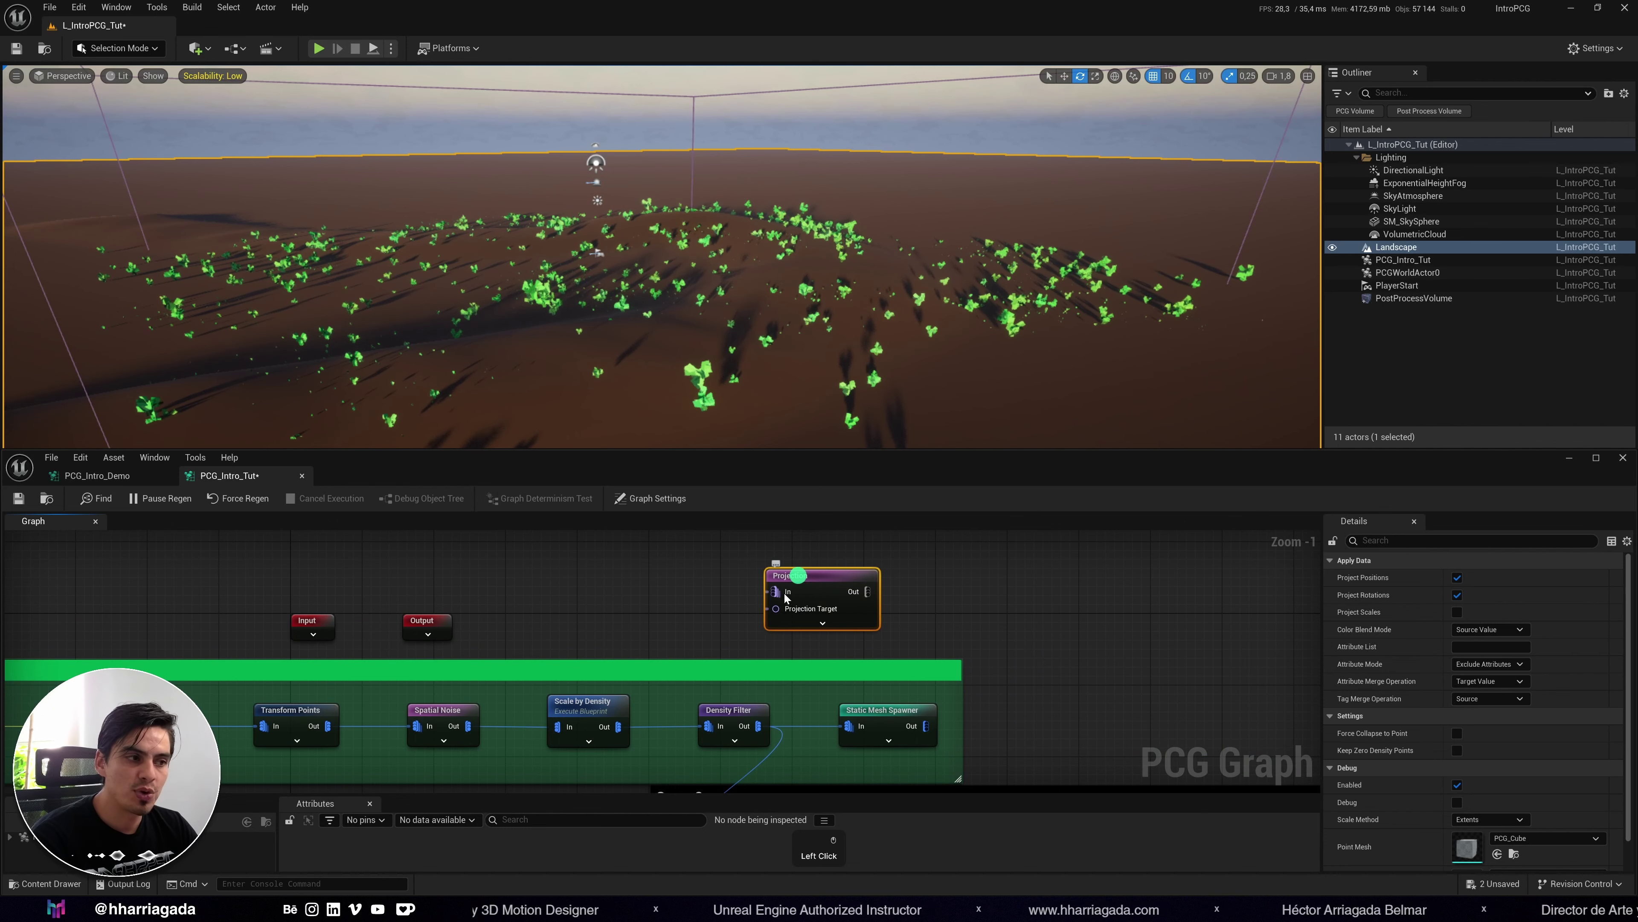
right_drag(756, 609, 827, 589)
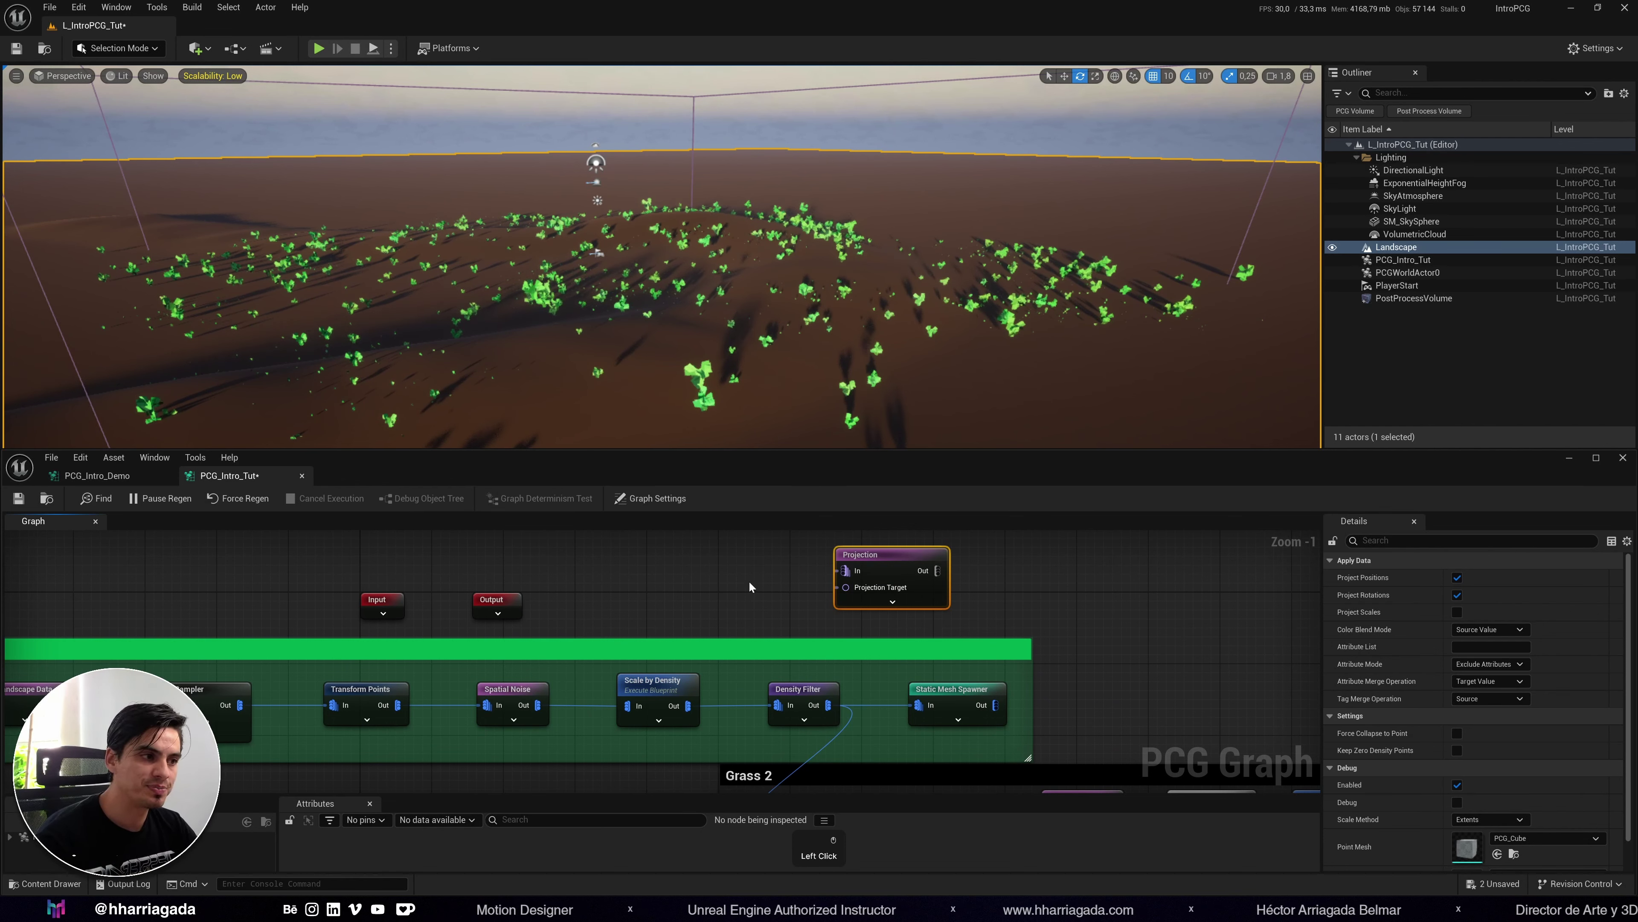
right_drag(721, 590, 915, 568)
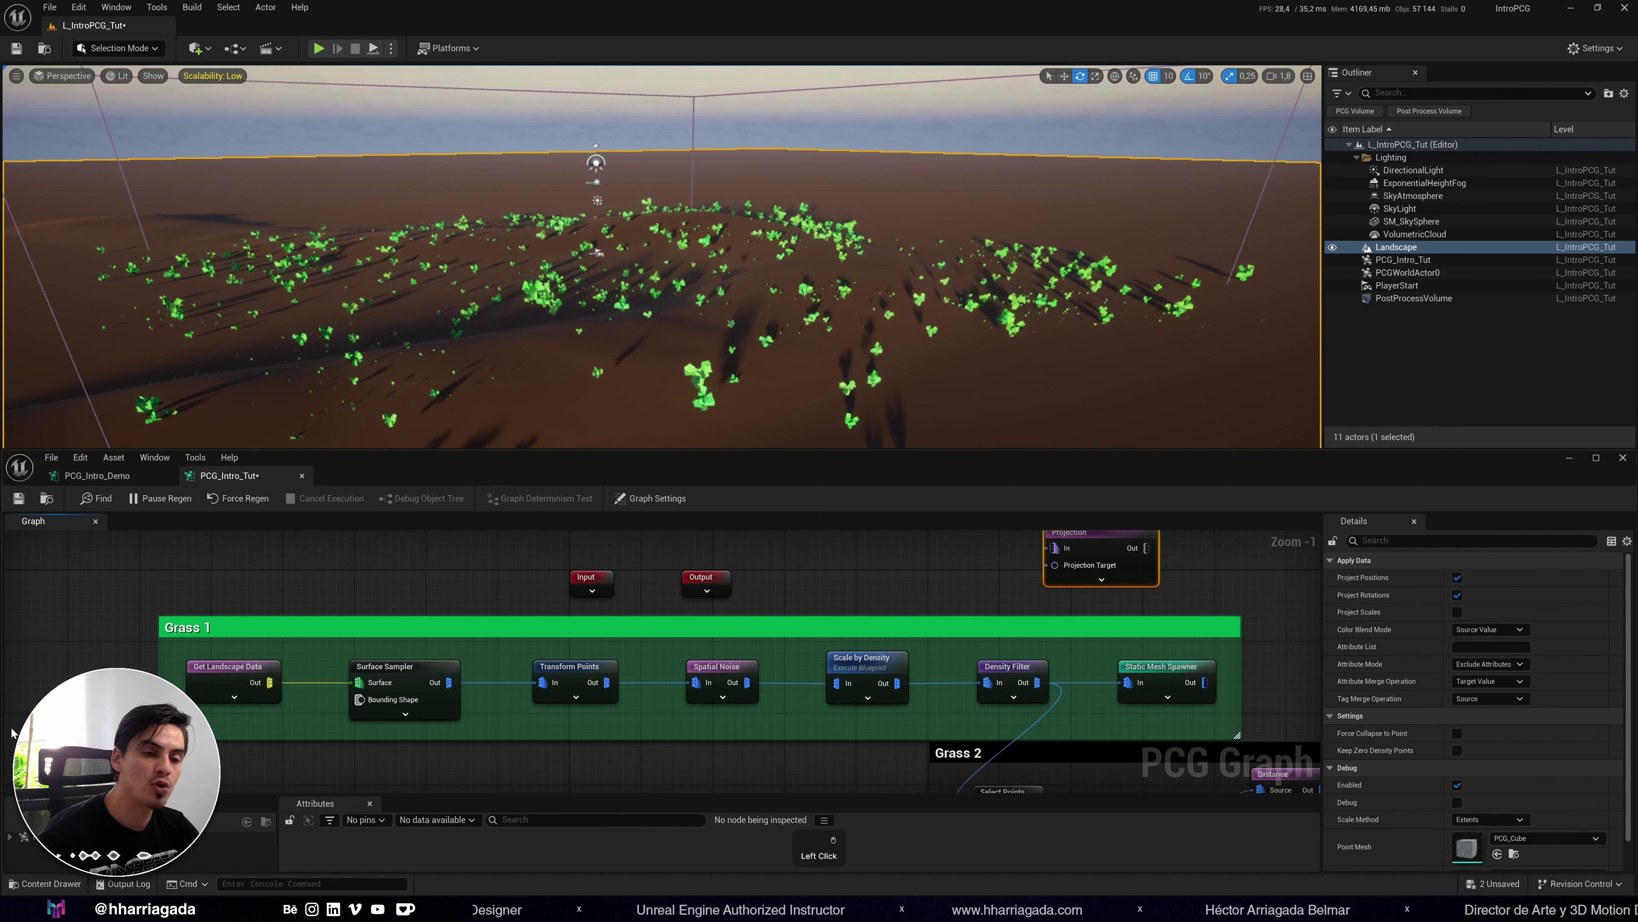
Try wiring Get Landscape Data directly to the Projection node's In pin, and remove that connection.
drag(261, 685, 302, 776)
click(619, 749)
drag(270, 657, 1055, 576)
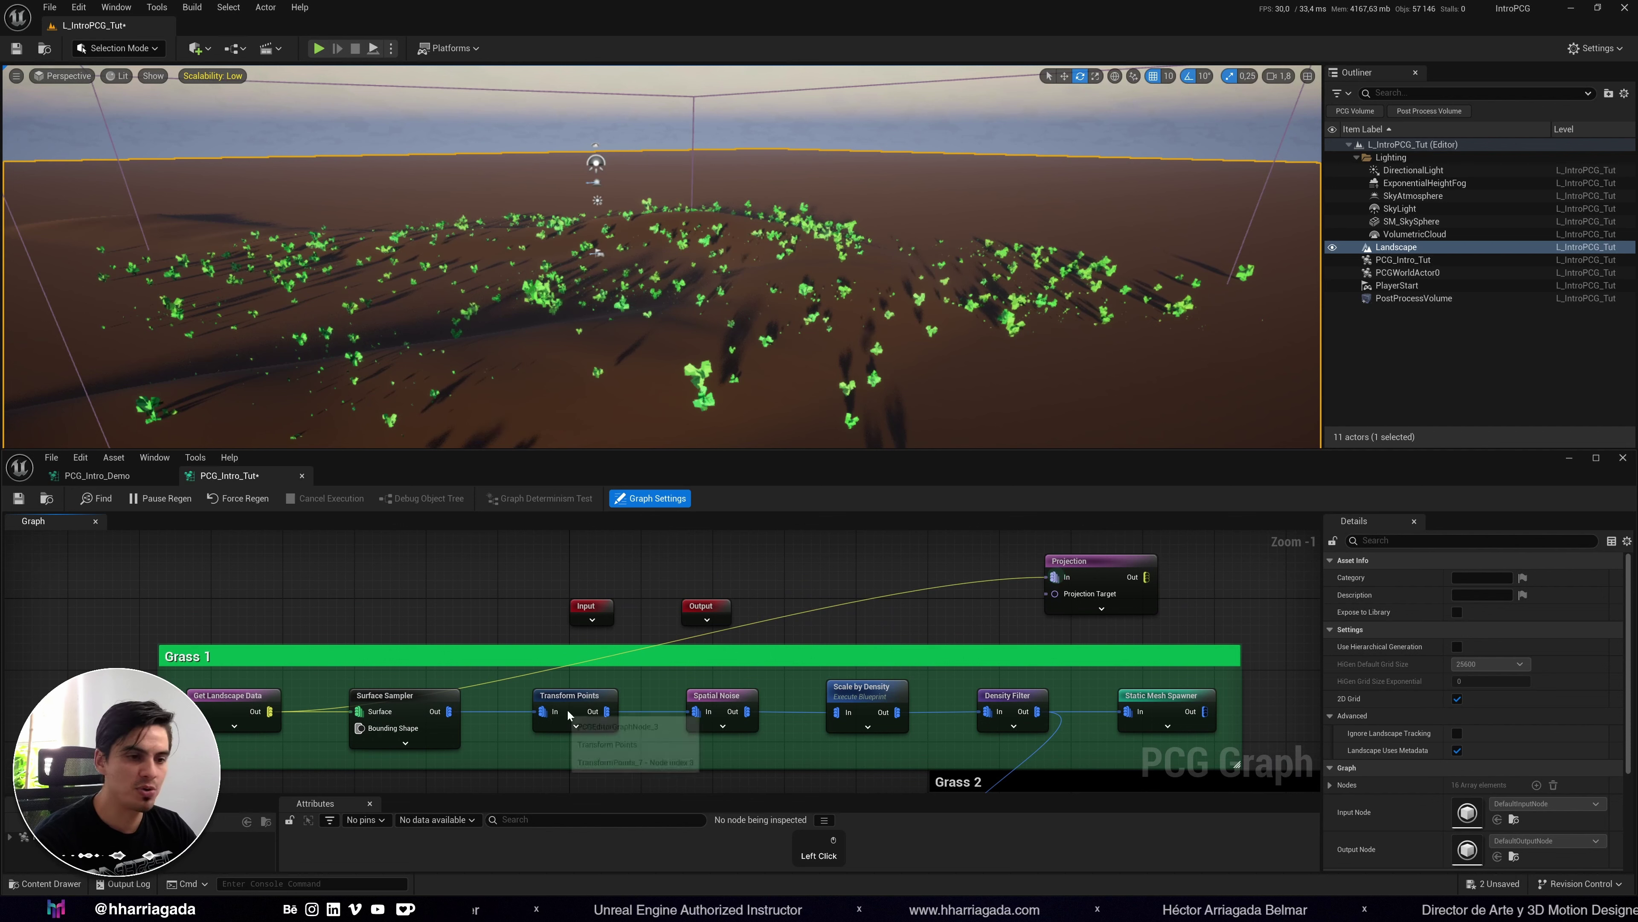
alt+click(900, 592)
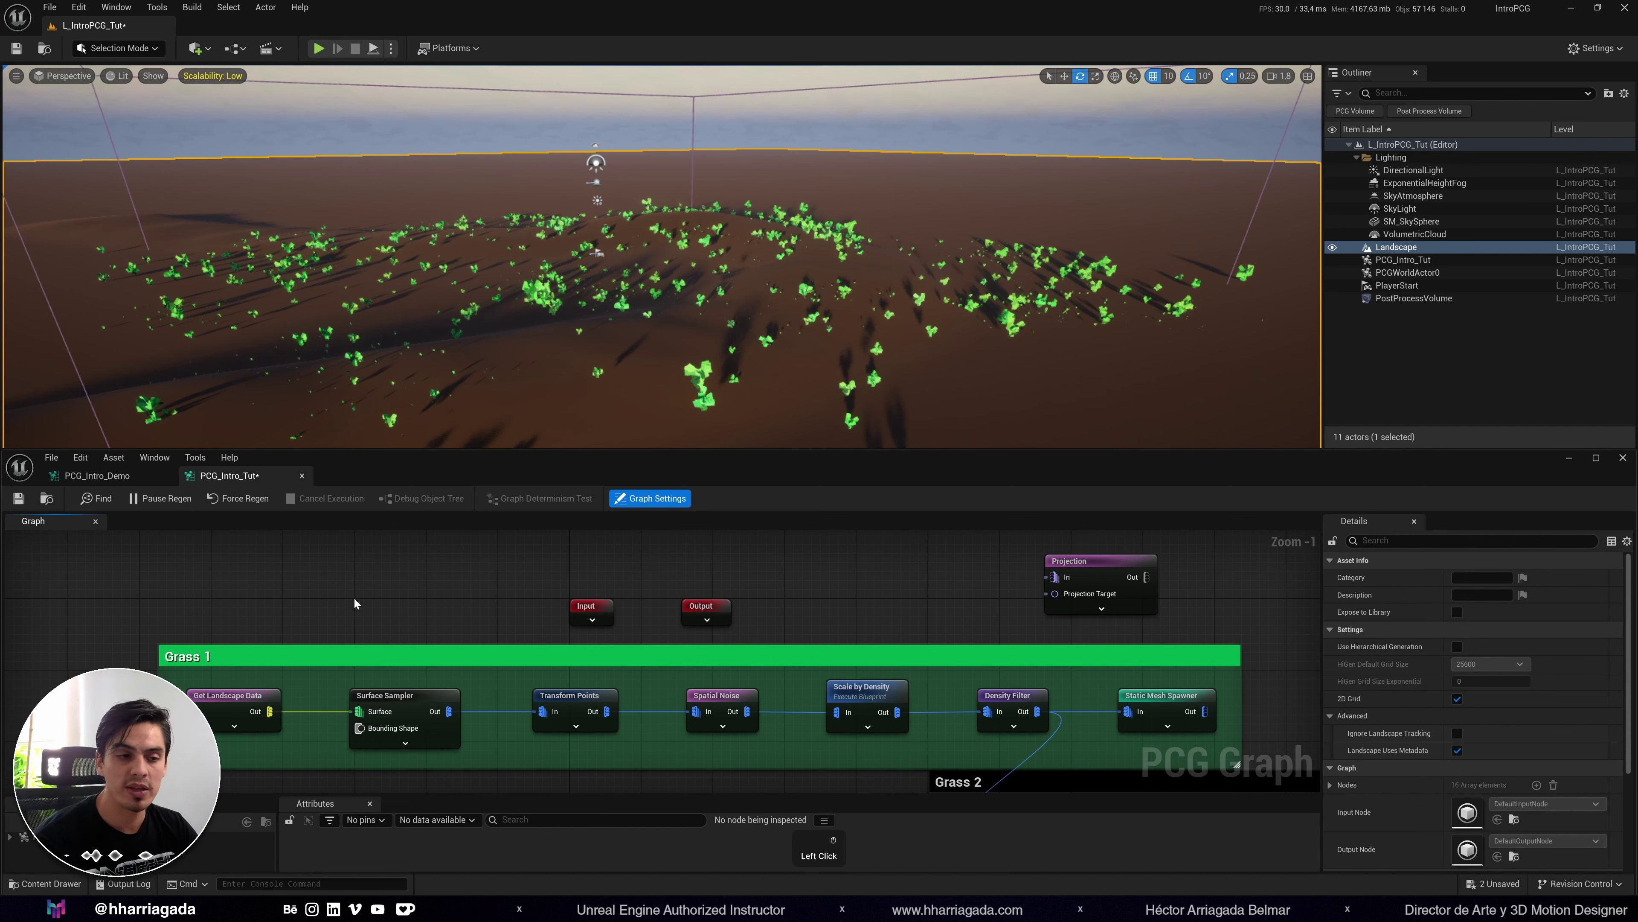
Add a named reroute declaration node from Get Landscape Data's output, placed below the Grass 1 group.
right_drag(353, 597, 356, 507)
drag(272, 621, 308, 734)
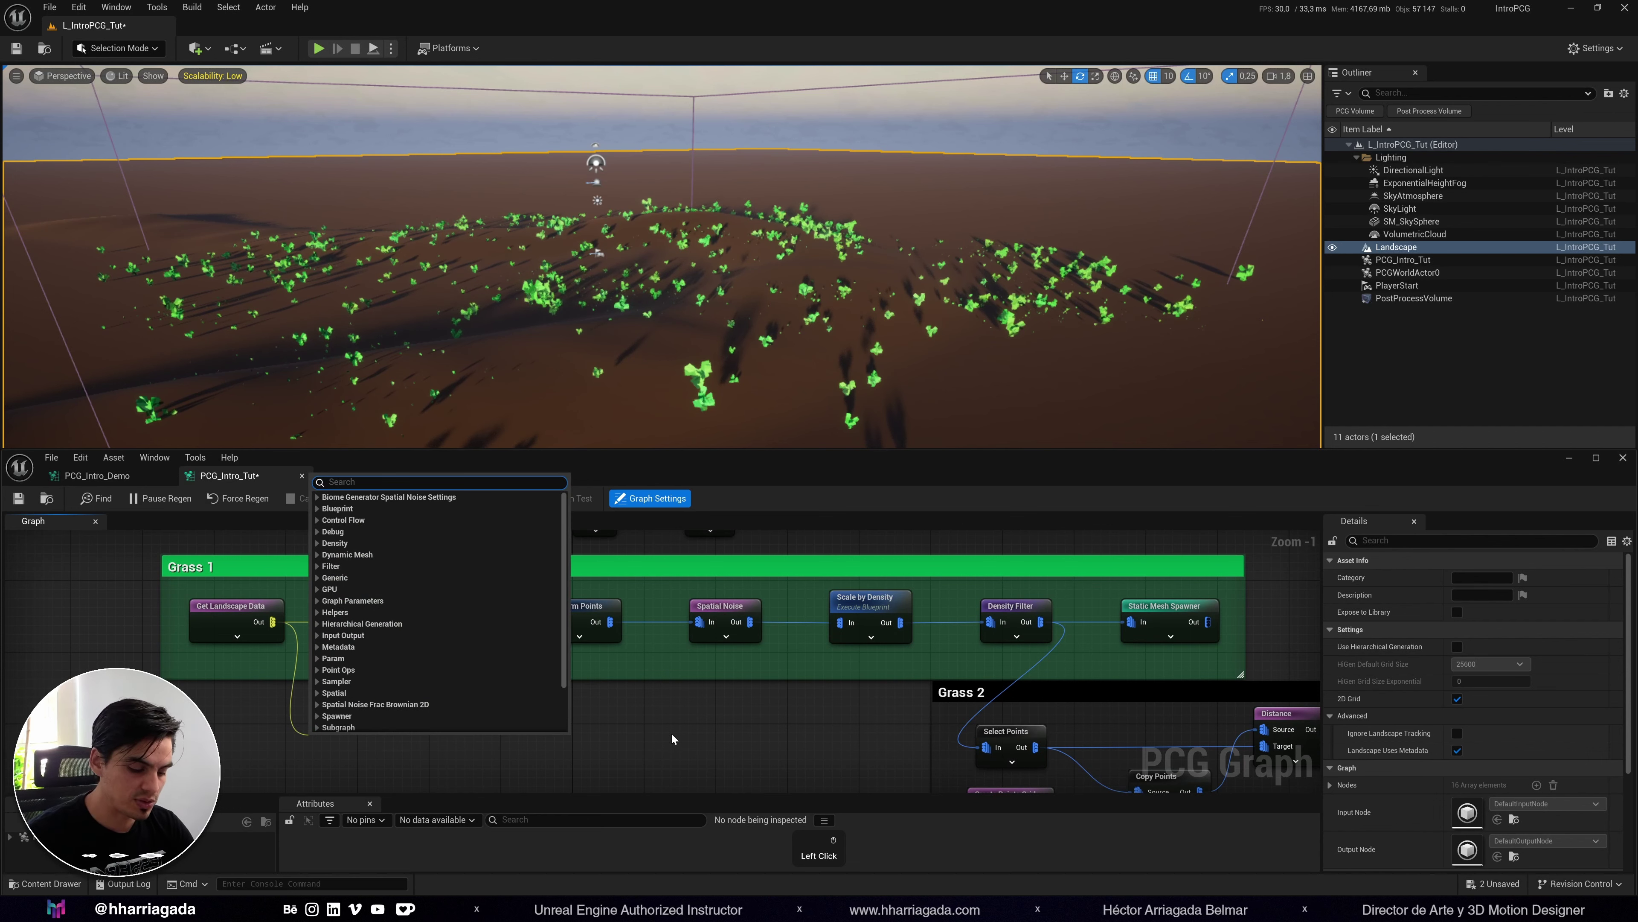
text(name)
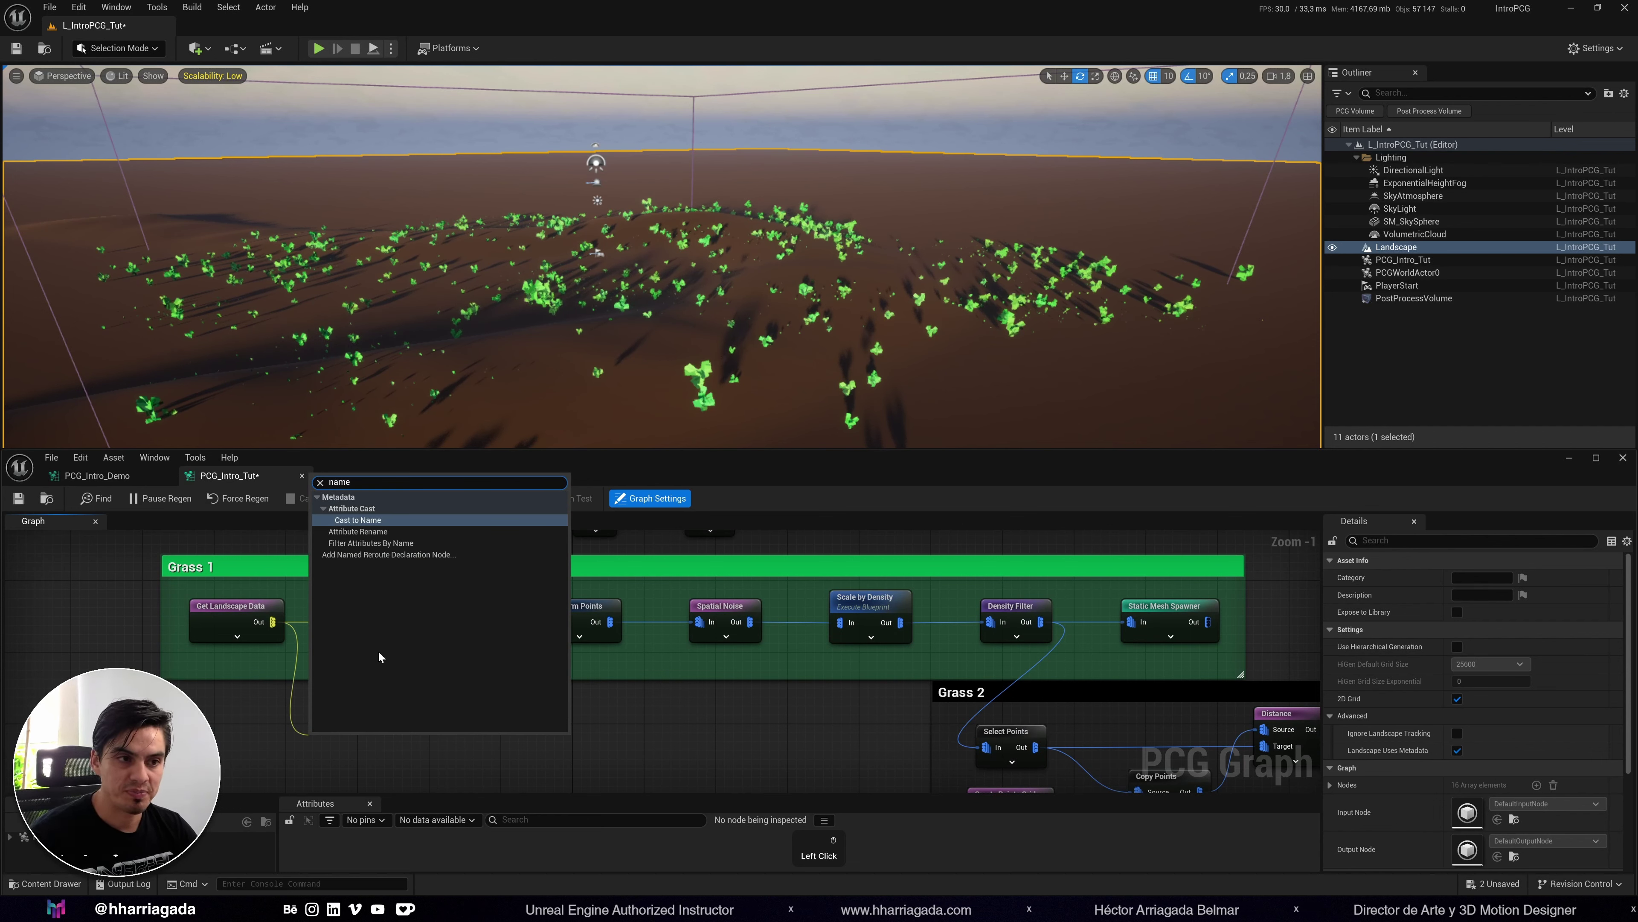
click(359, 556)
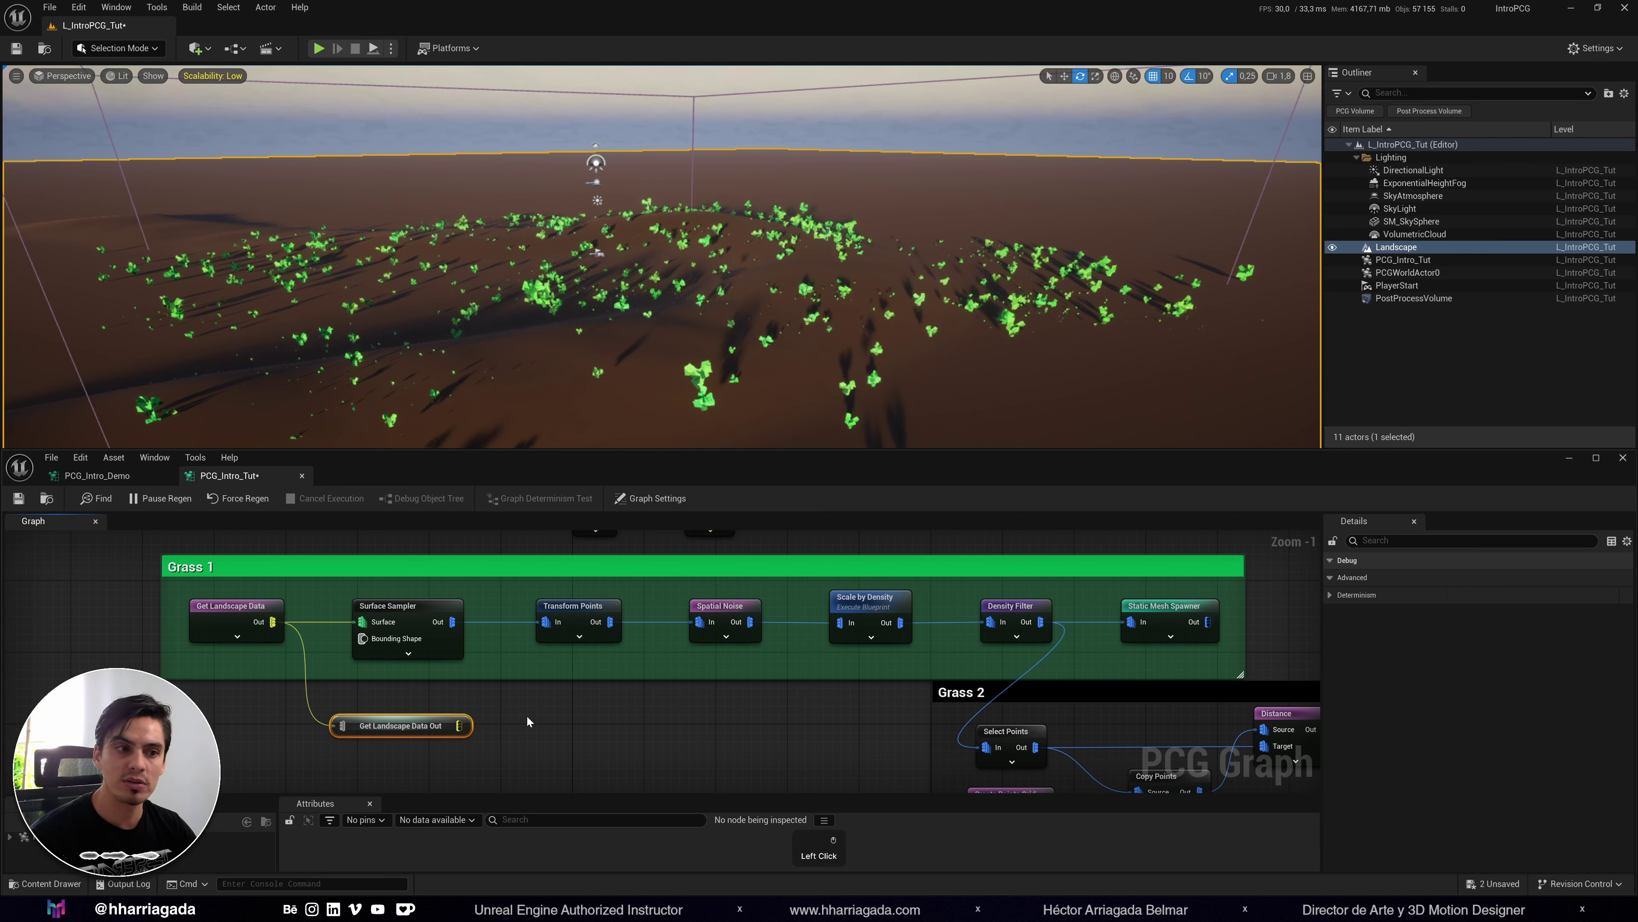
right_drag(504, 729, 546, 754)
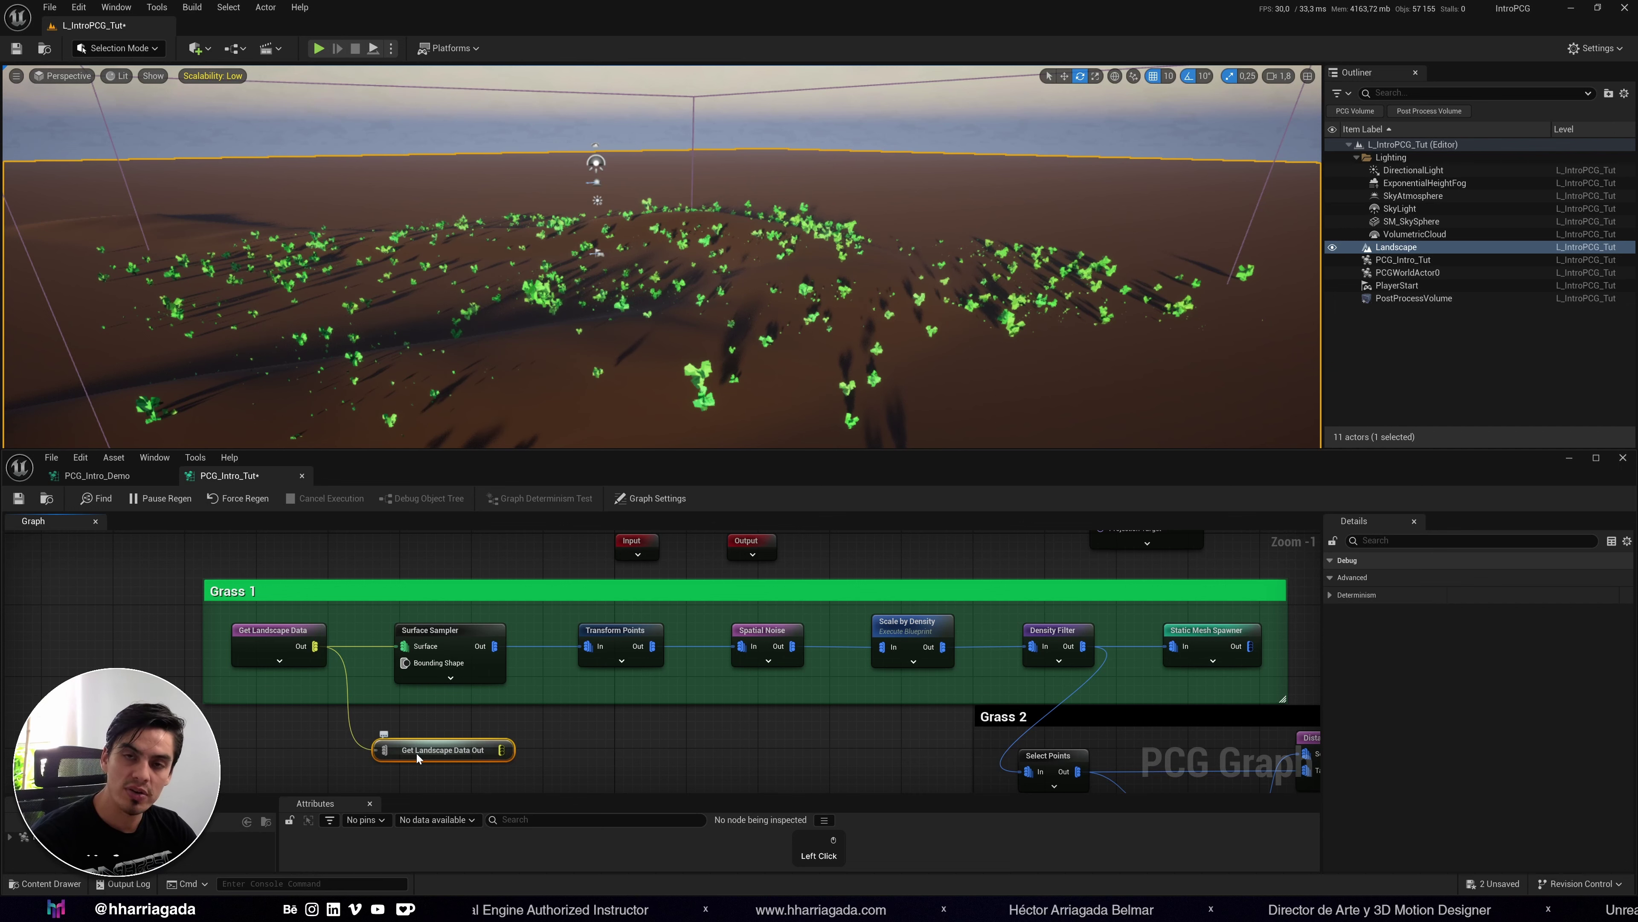
Place a Get Landscape Data Out reroute usage beside the Projection node and connect it to Projection Target.
right_drag(841, 742, 626, 790)
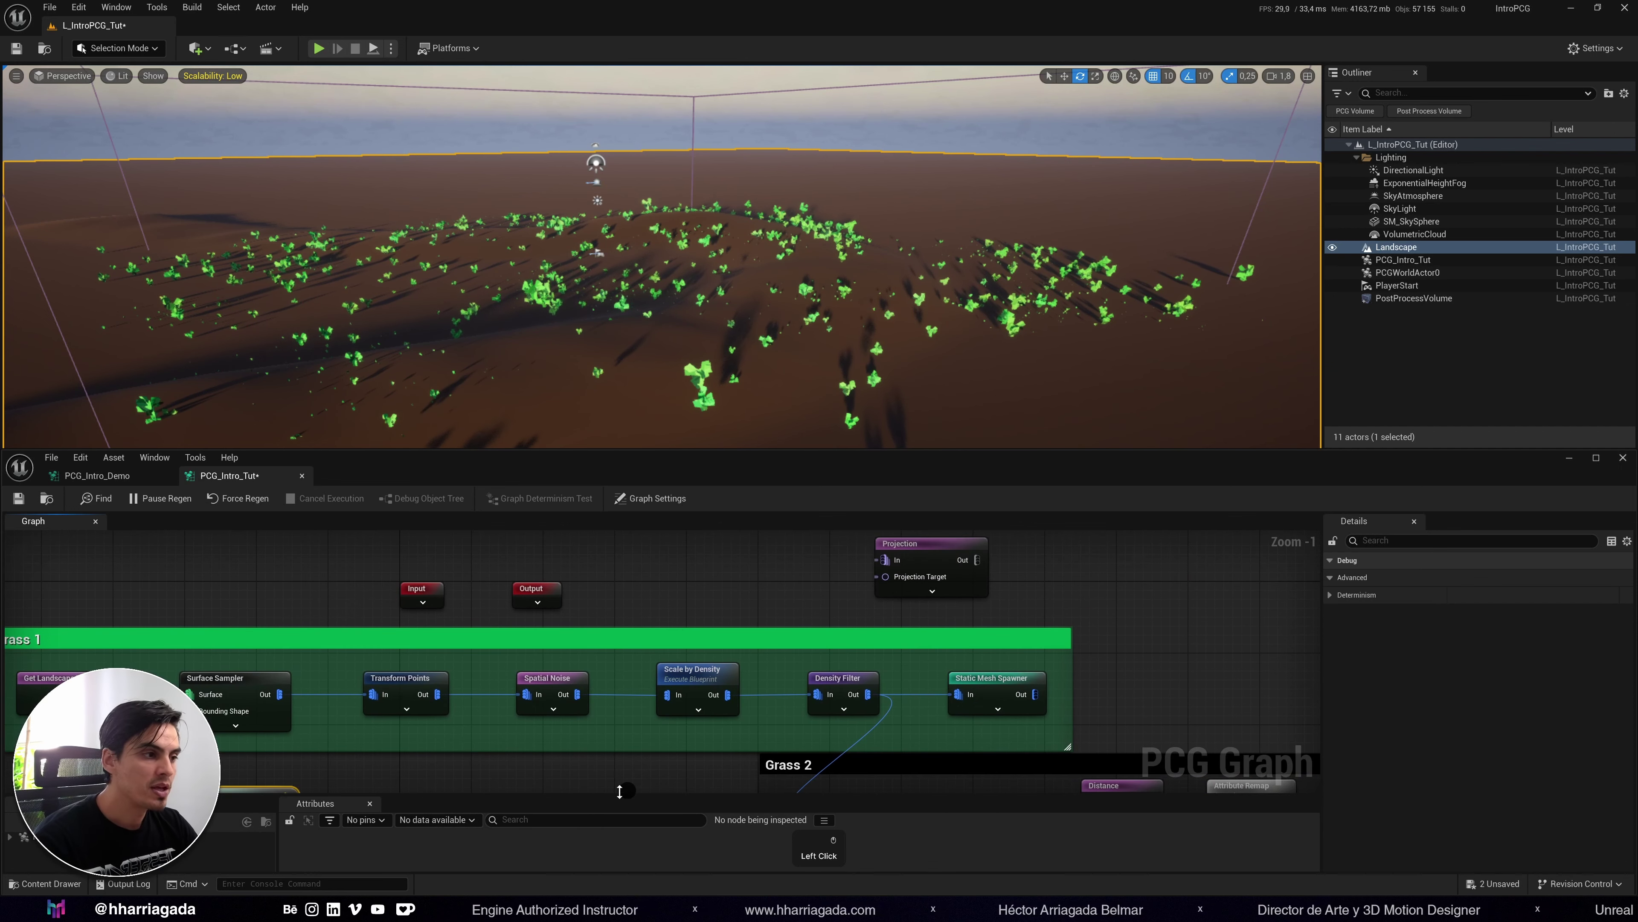
right_click(757, 557)
click(807, 590)
drag(827, 574, 886, 575)
Route Grass 1's Density Filter output into the Projection node's In pin and Projection's output into the Grass 1 Static Mesh Spawner.
scroll(615, 555, down, 1)
drag(831, 675, 846, 559)
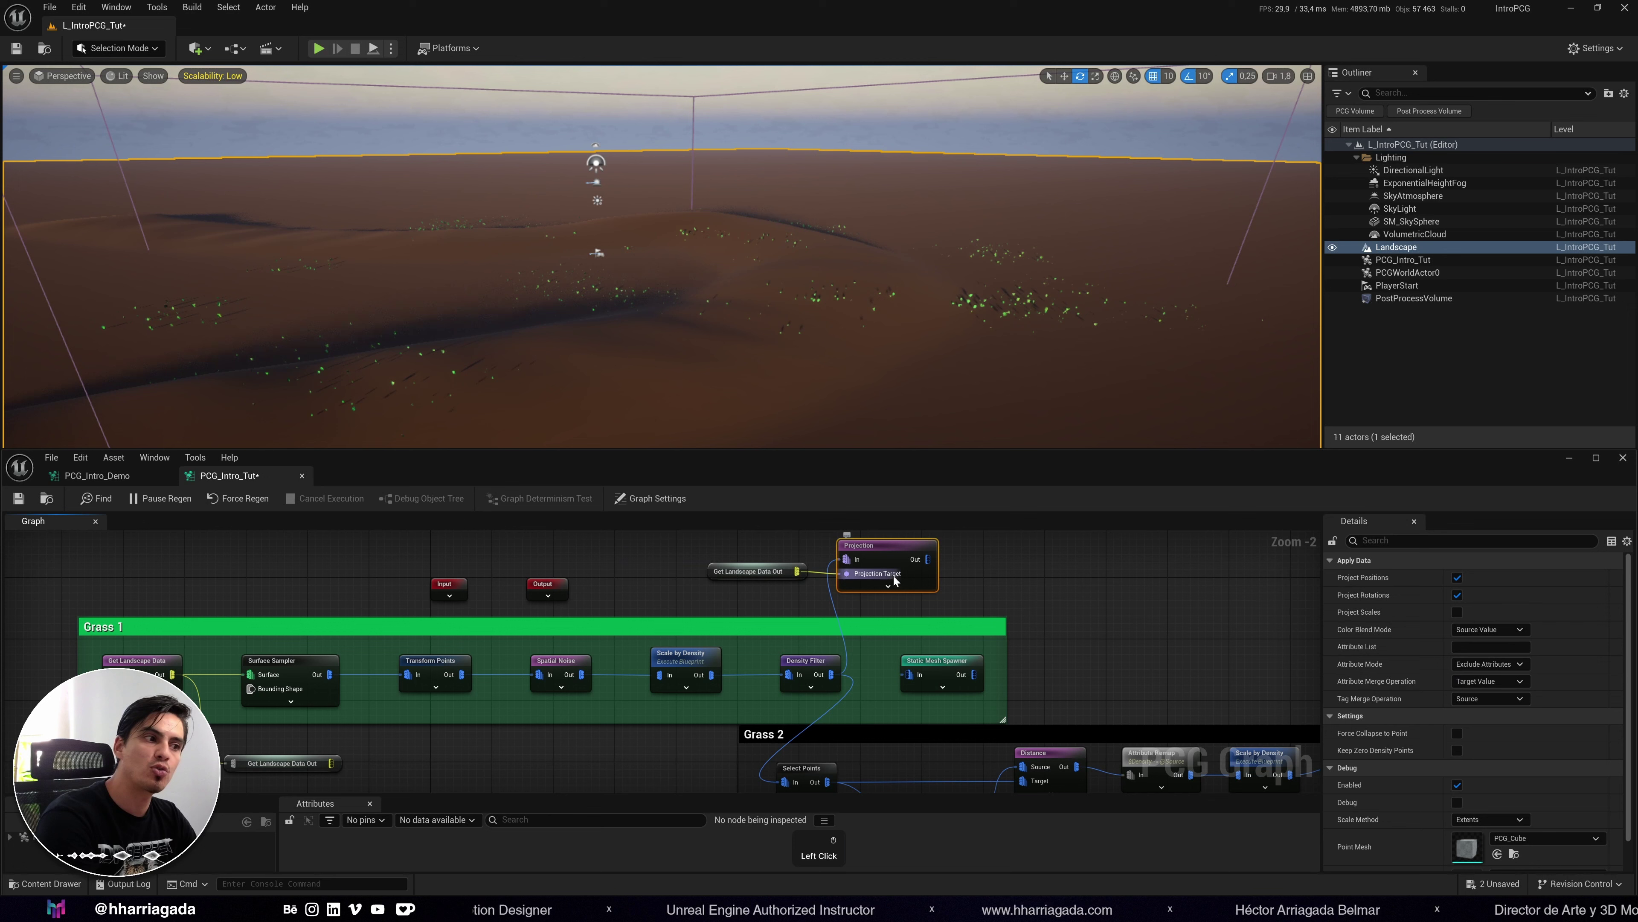
click(739, 573)
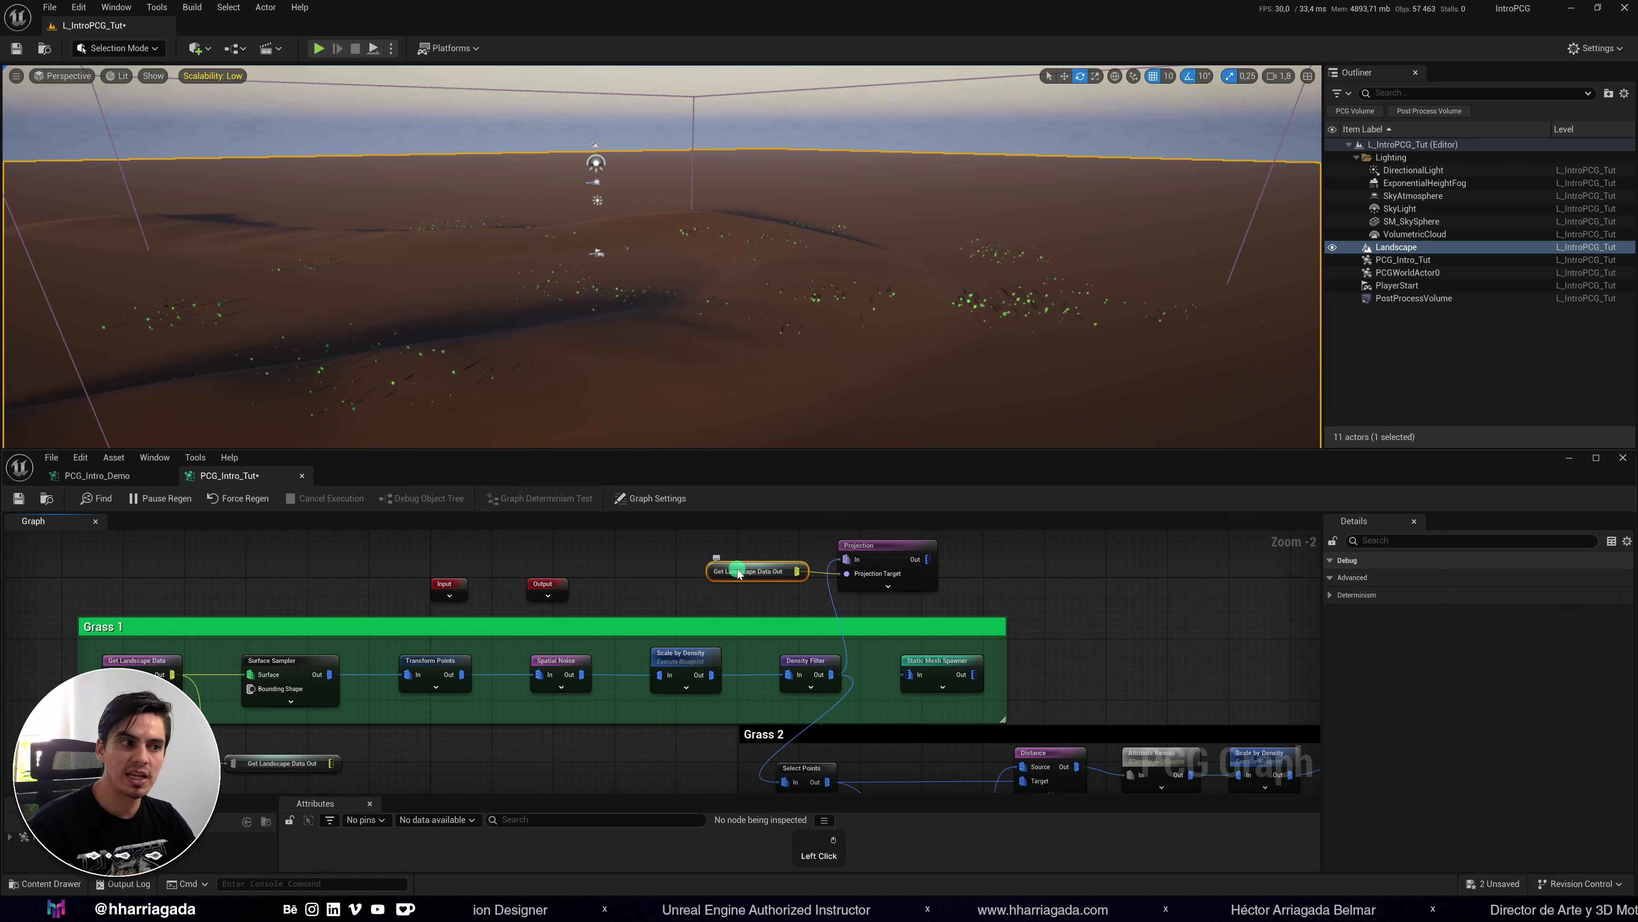
click(273, 763)
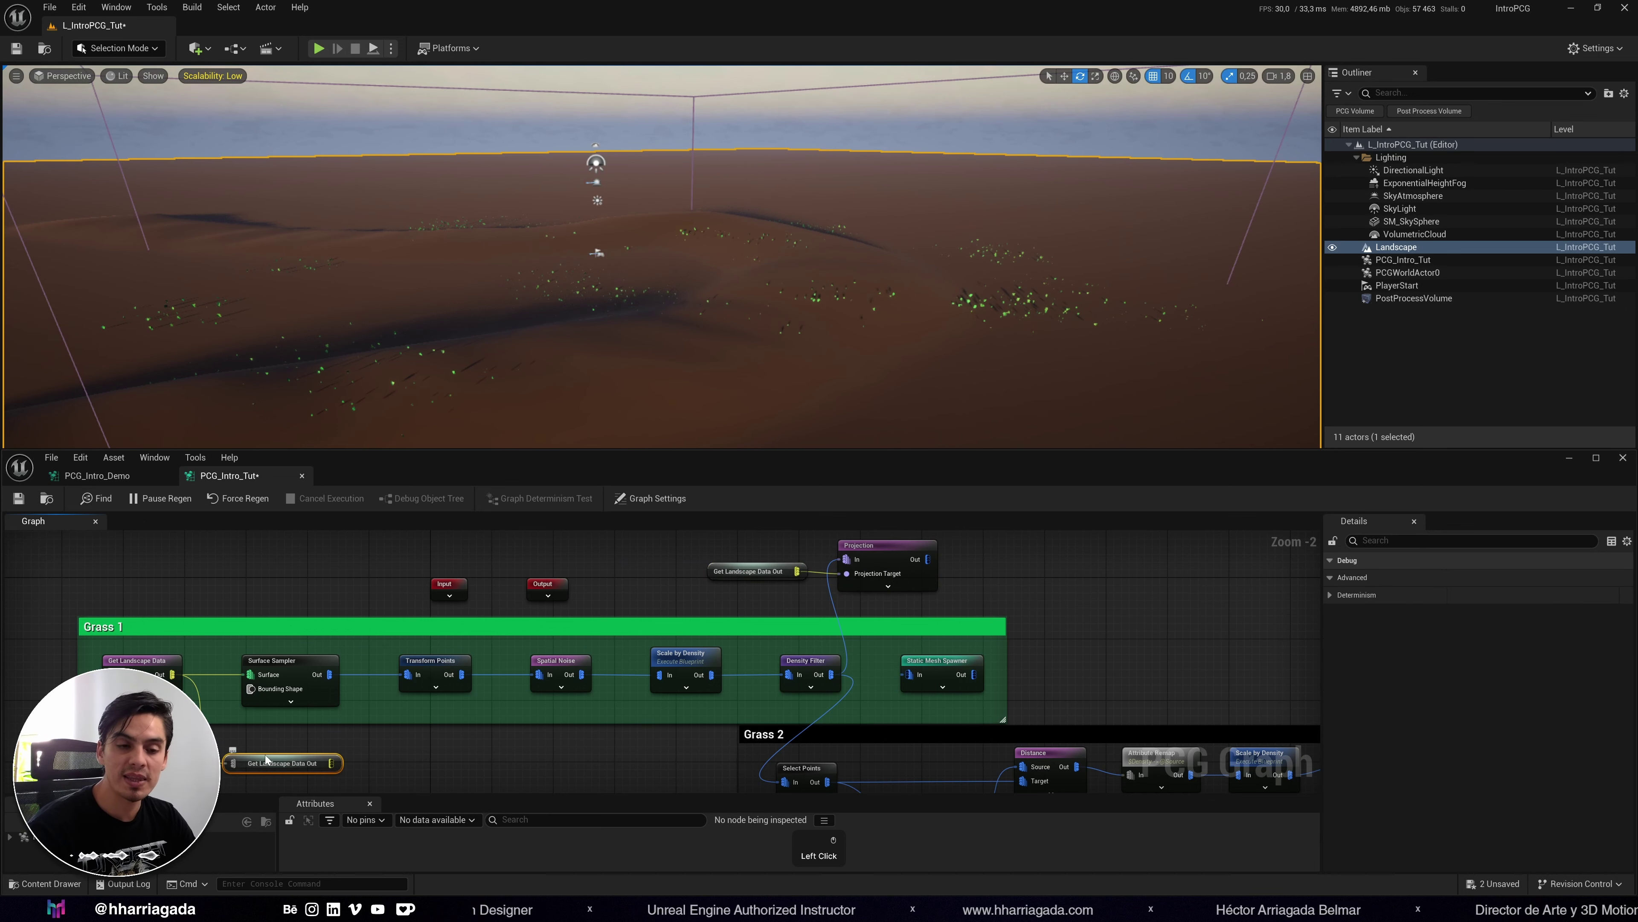
click(892, 557)
drag(928, 559, 909, 675)
click(1388, 298)
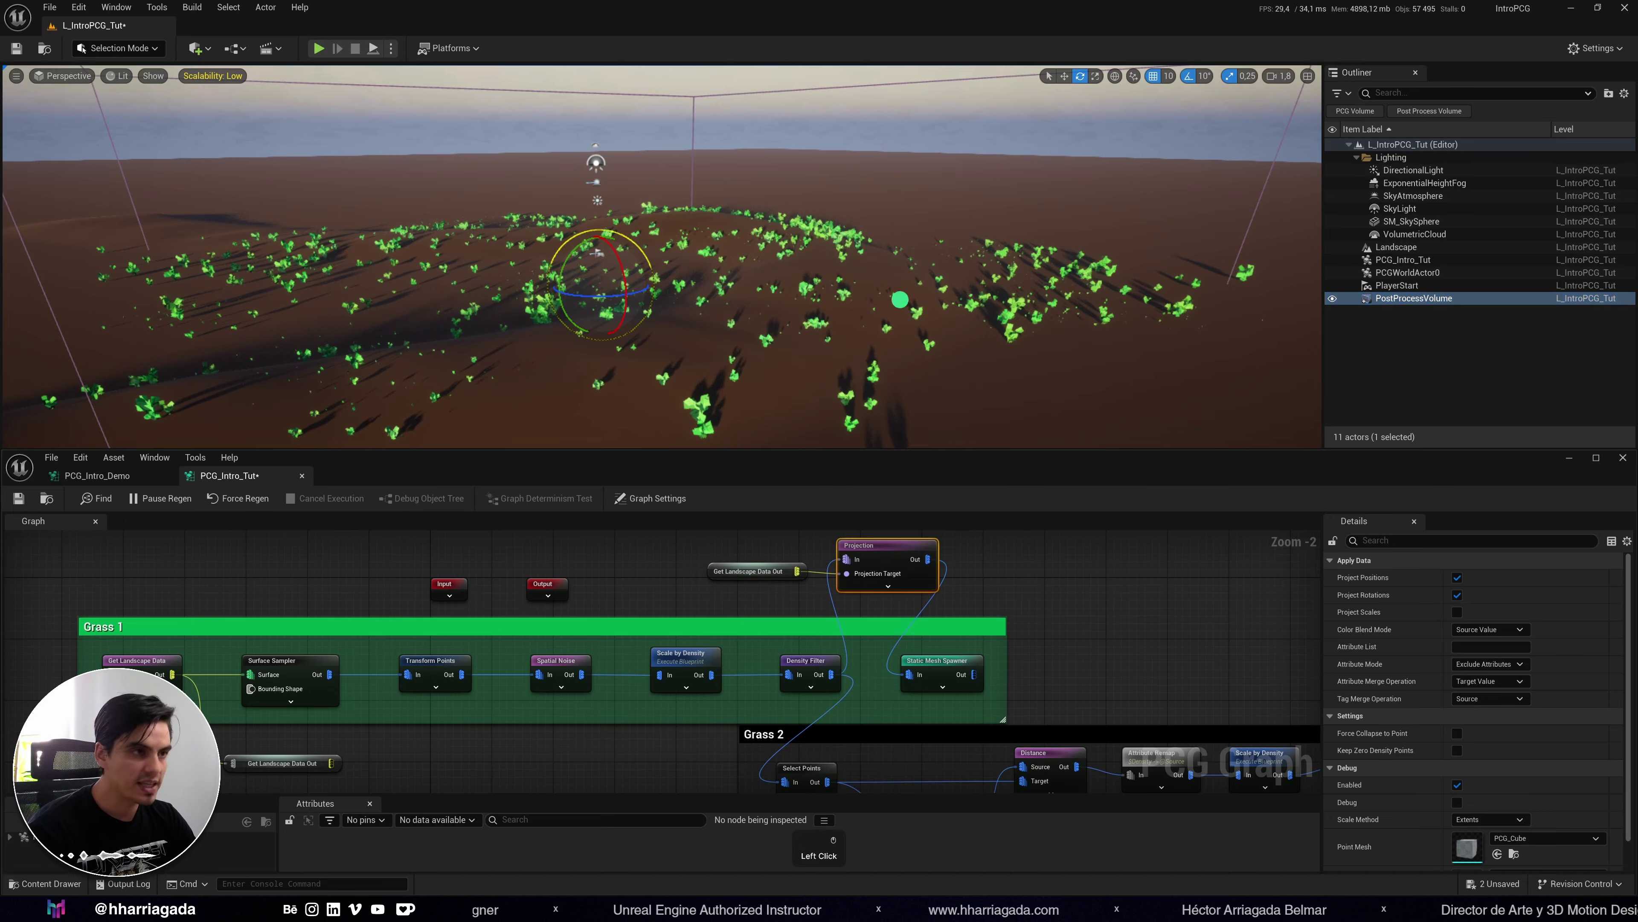
Add a second Projection node above the Grass 2 group, near its Static Mesh Spawner.
alt+drag(904, 304, 345, 306)
right_drag(1216, 706, 628, 610)
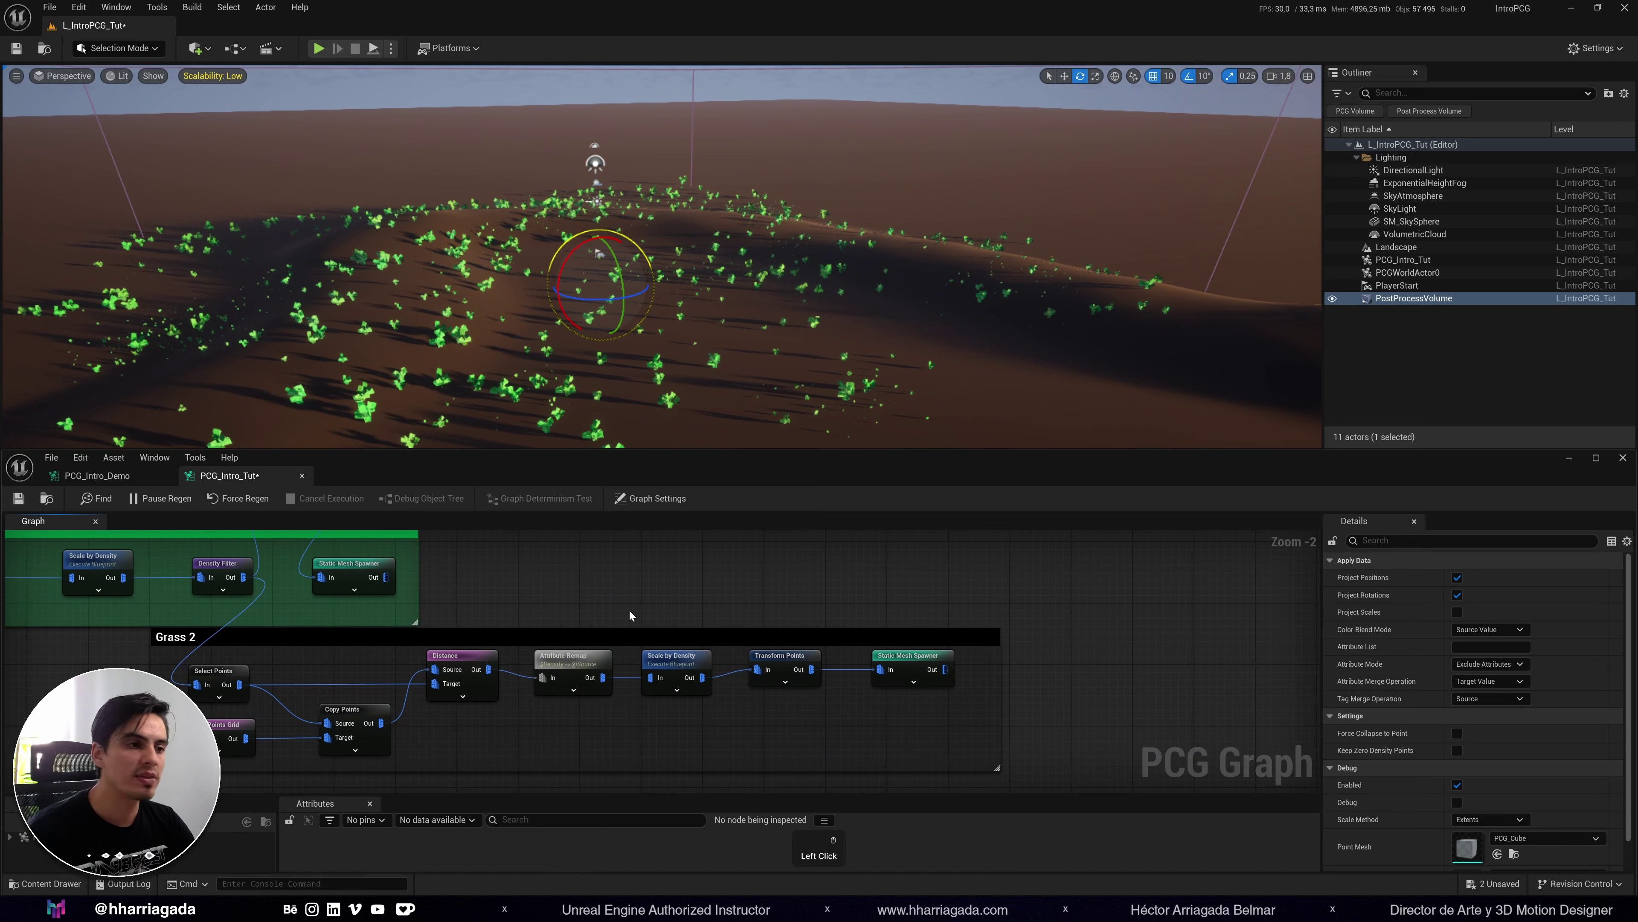
right_click(843, 603)
text(proje)
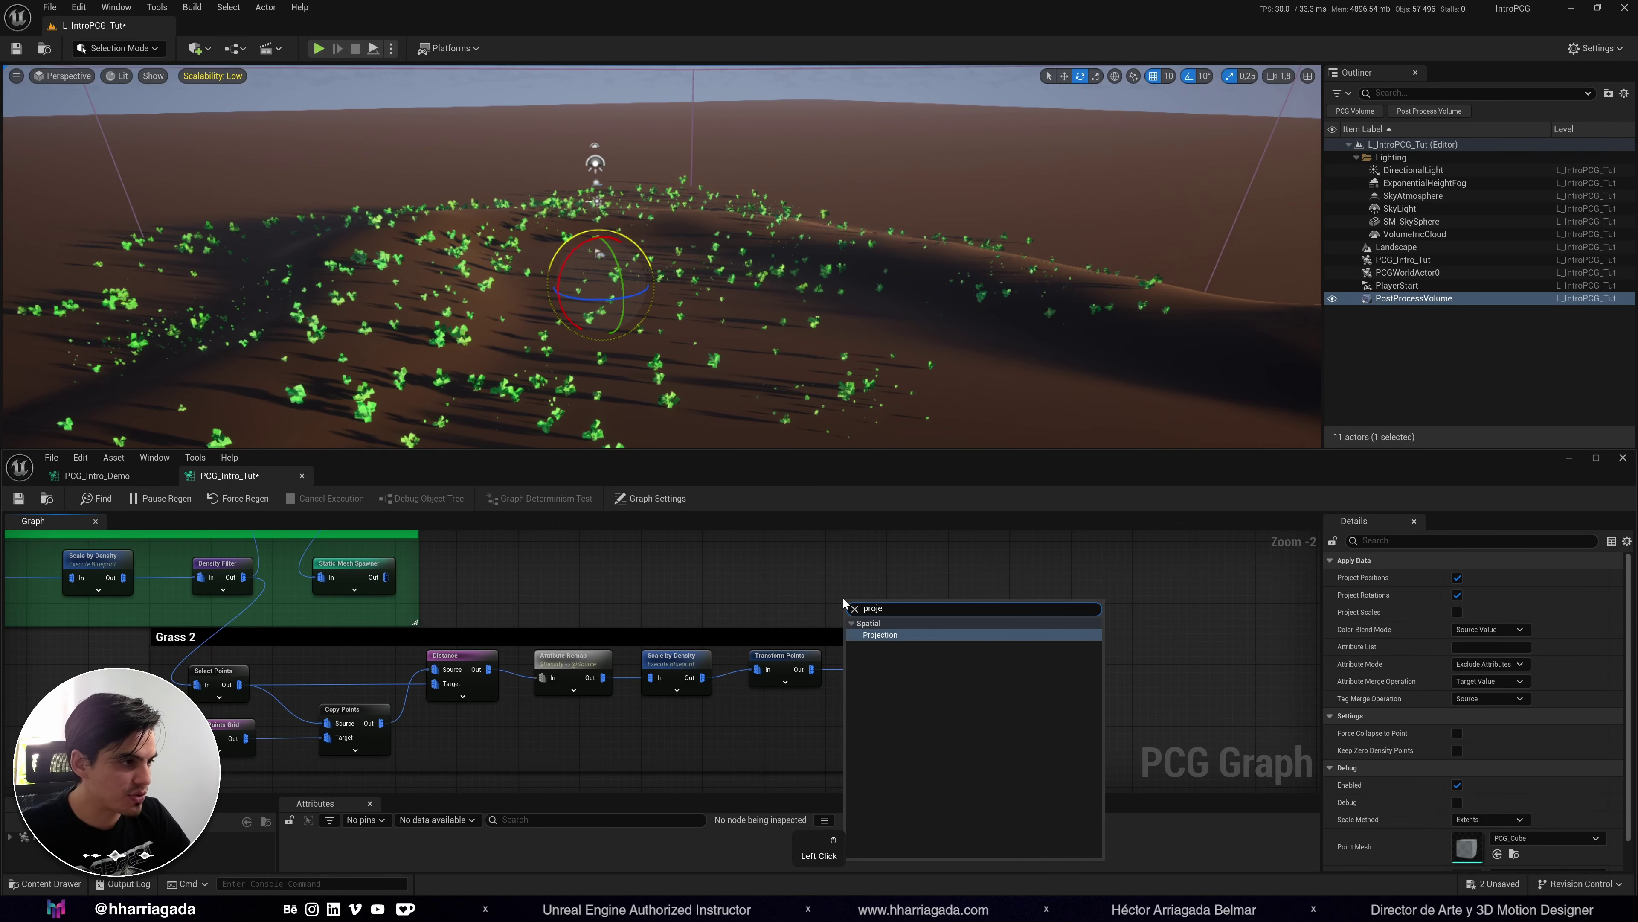
key(Return)
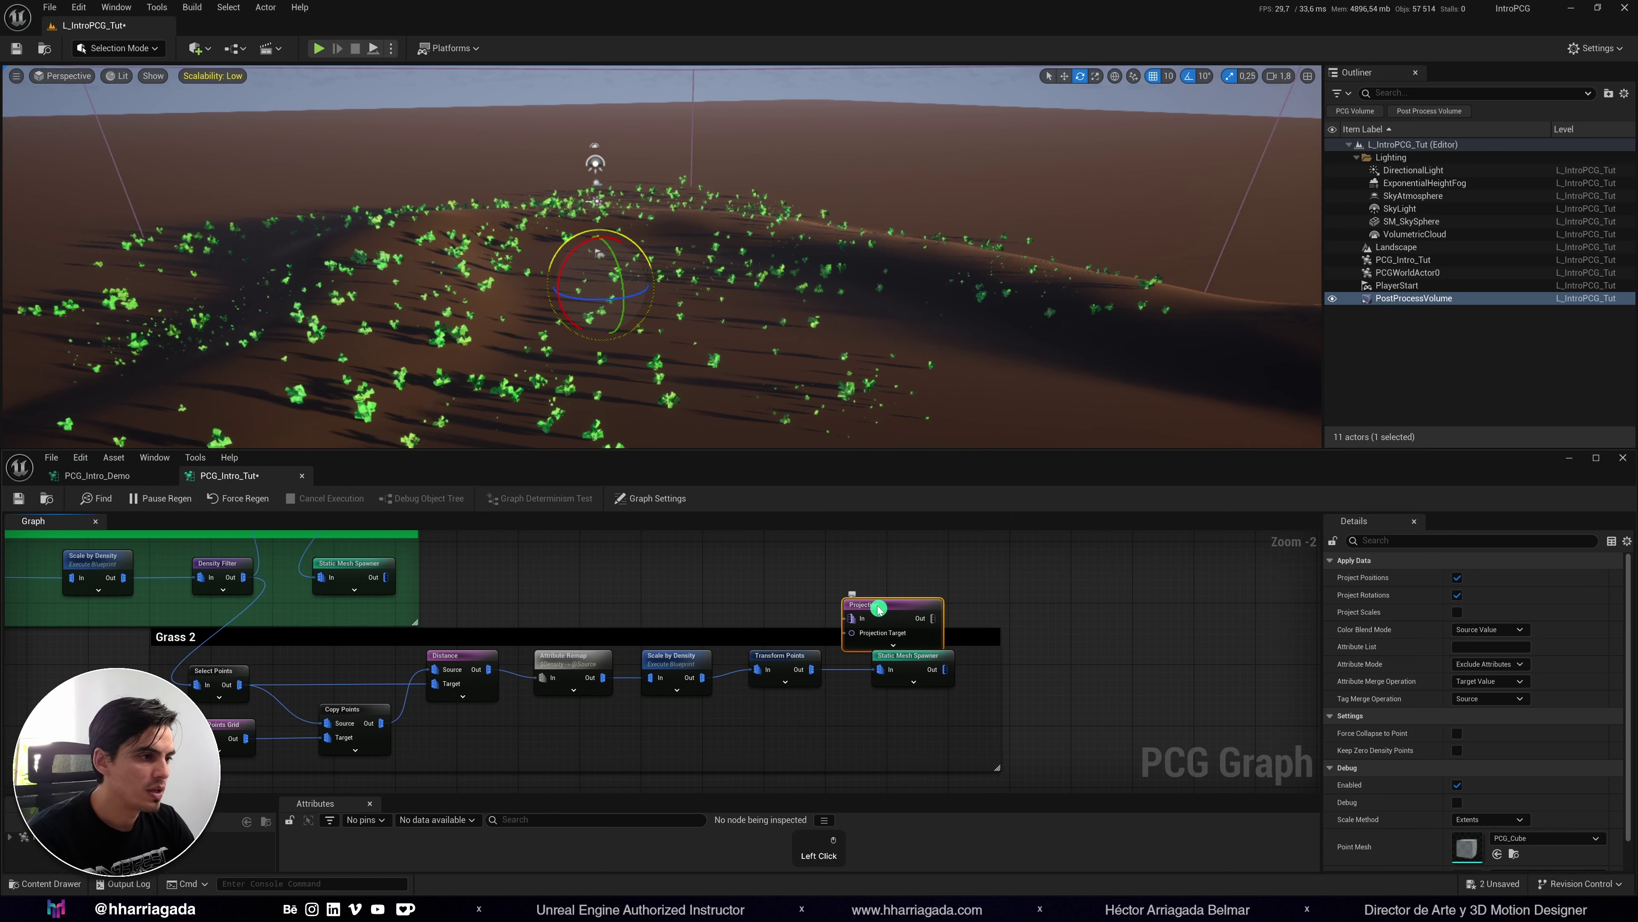
drag(887, 621, 846, 580)
Place a Get Landscape Data Out reroute usage beside the new Projection node and connect it to Projection Target.
right_drag(442, 589, 646, 590)
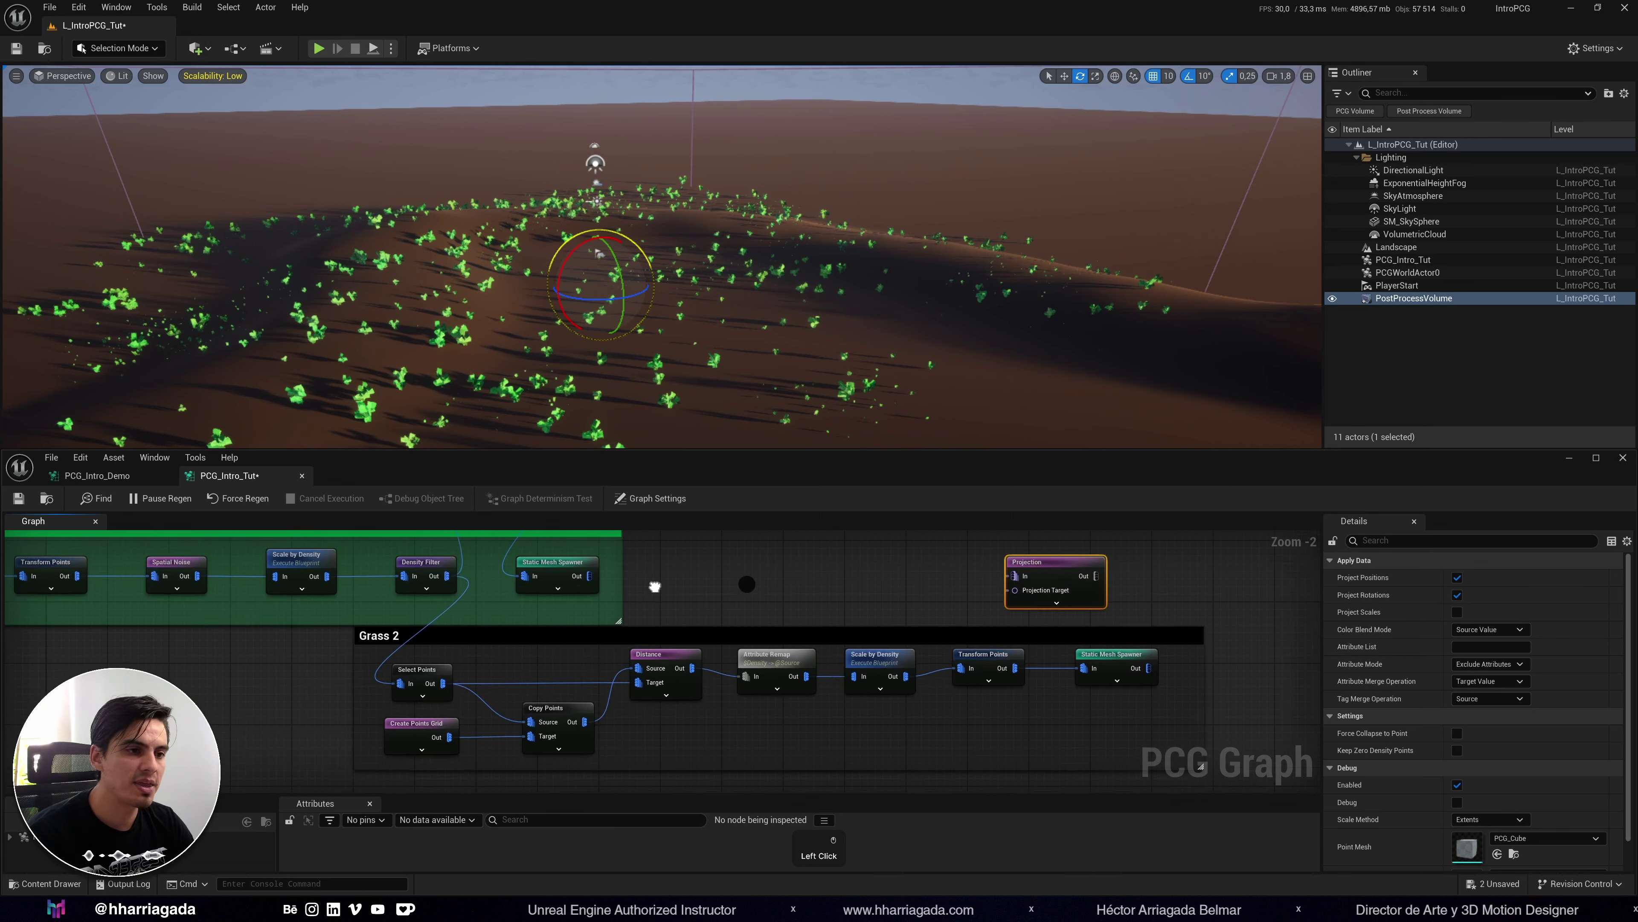
scroll(645, 591, down, 2)
right_drag(355, 684, 480, 737)
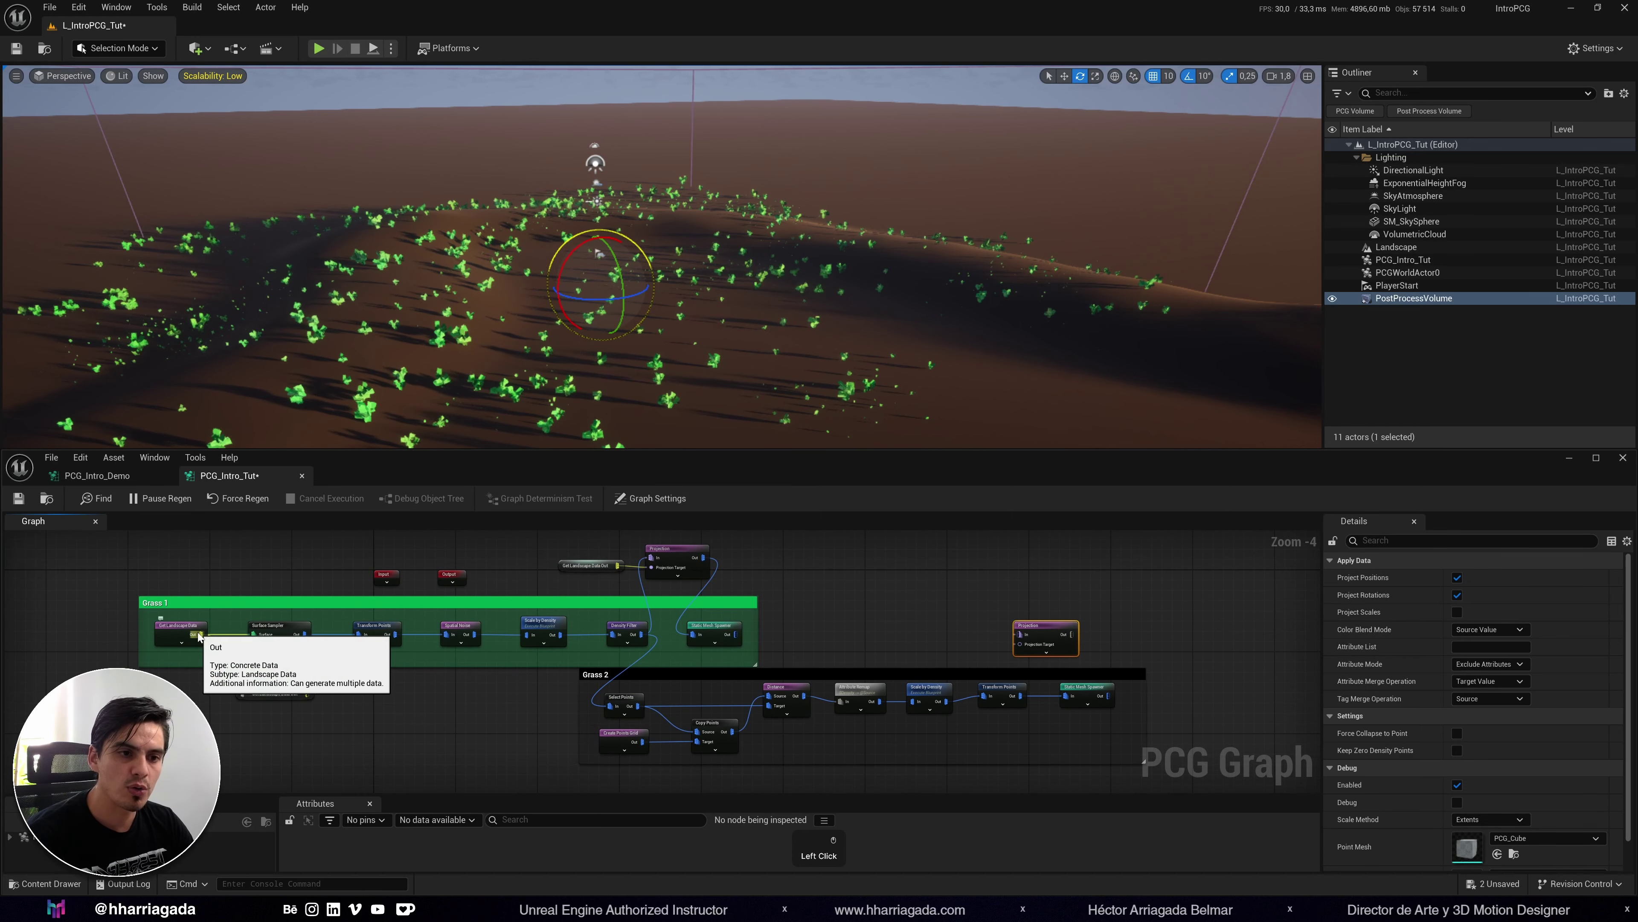
drag(202, 635, 435, 721)
click(905, 626)
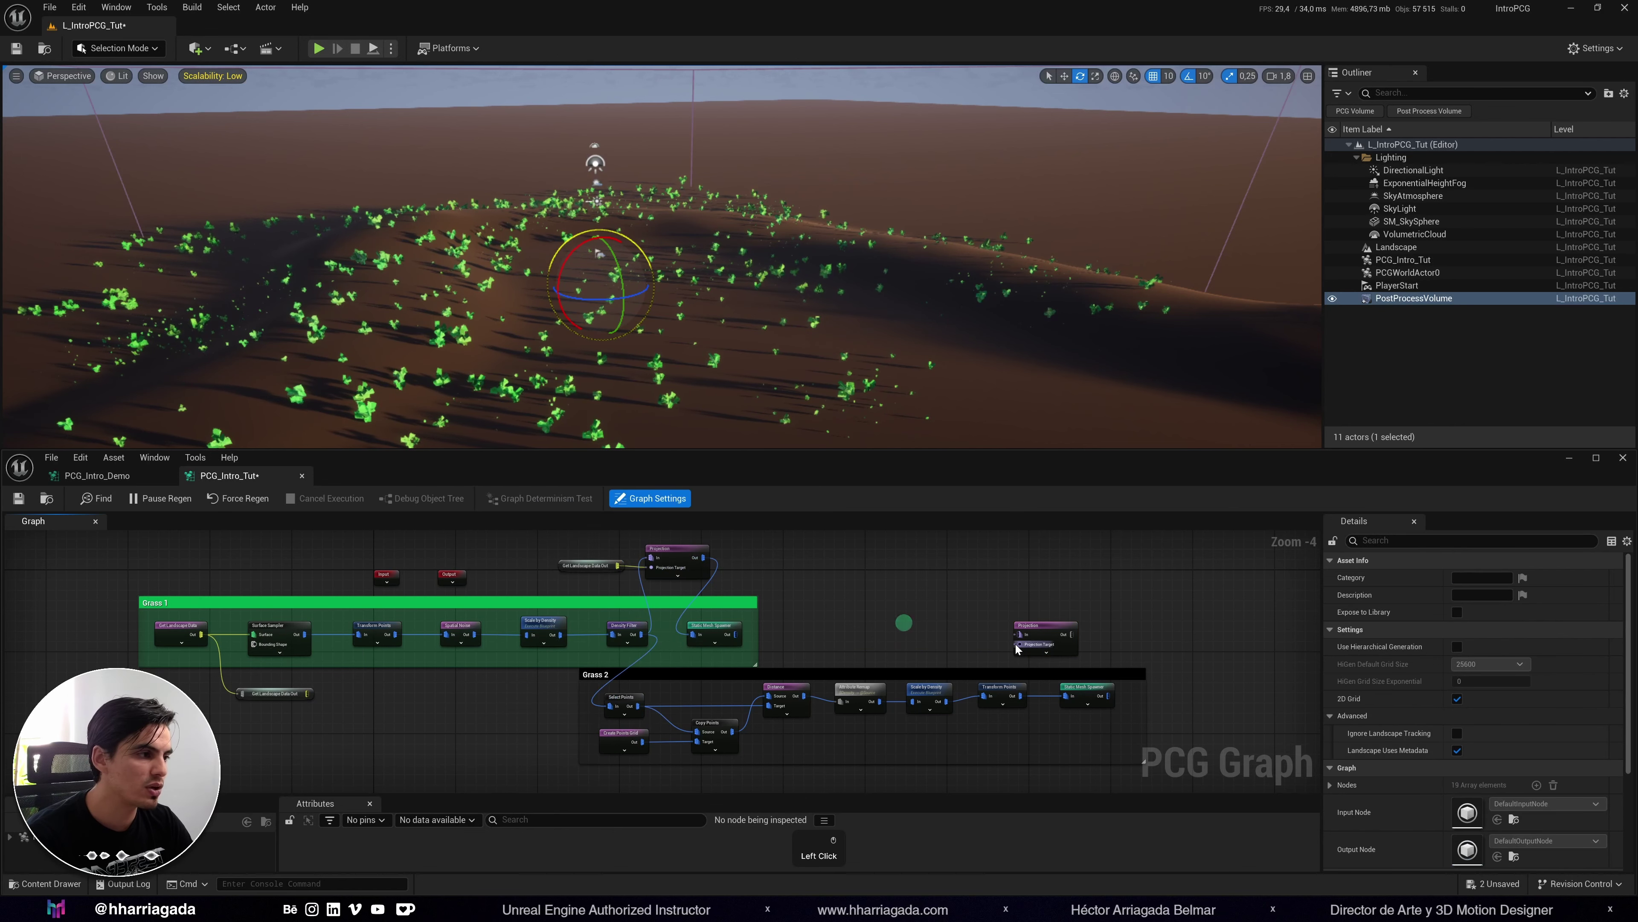
drag(1019, 644, 943, 642)
click(1010, 419)
Route Grass 2's Transform Points output into the new Projection node's In pin and Projection's output into the Grass 2 Static Mesh Spawner.
scroll(1006, 646, up, 2)
right_drag(1006, 645, 850, 619)
alt+click(906, 695)
drag(871, 695, 871, 603)
drag(953, 603, 941, 695)
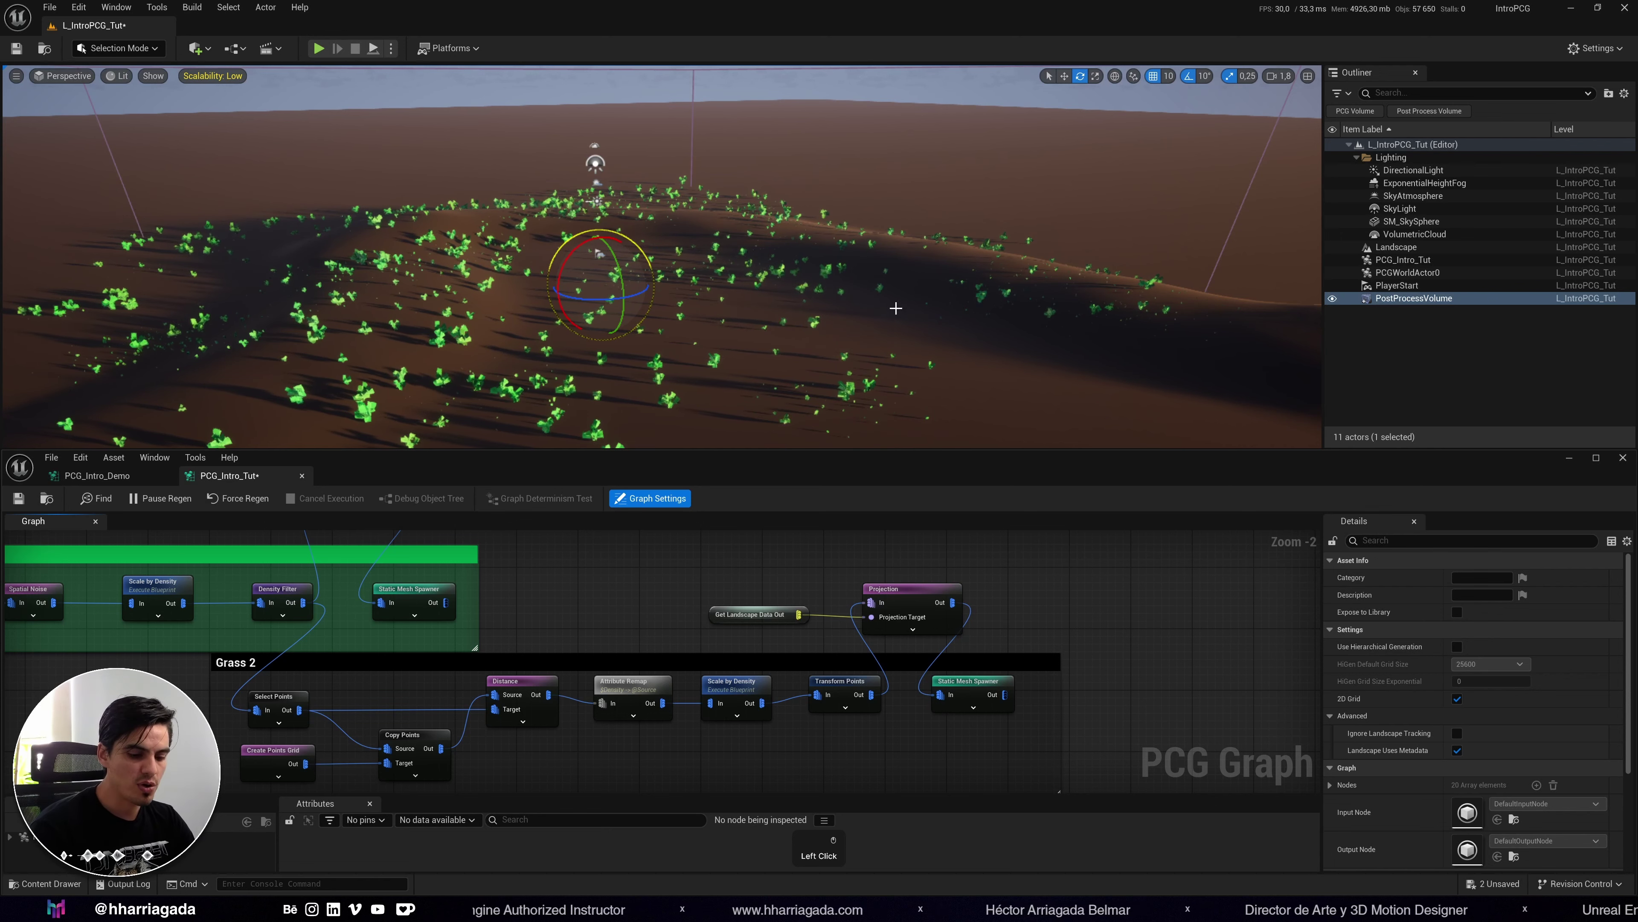
Sculpt raised mounds across the landscape inside the PCG volume on Layer1, and return to Selection mode to view the projected grass.
drag(896, 308, 725, 347)
click(122, 53)
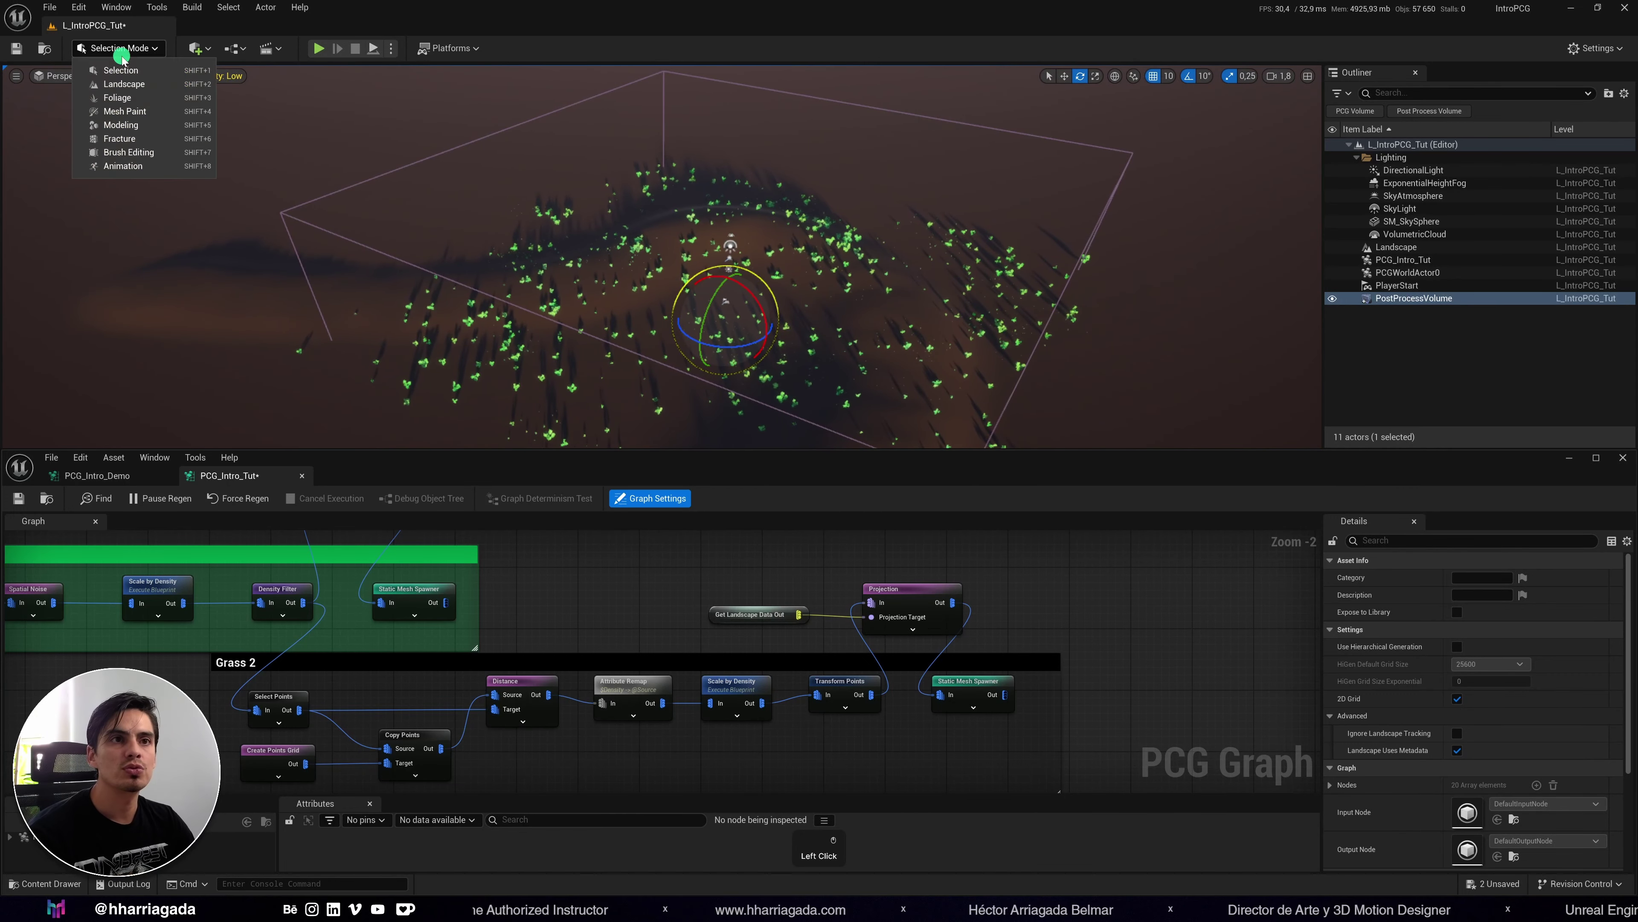
click(121, 84)
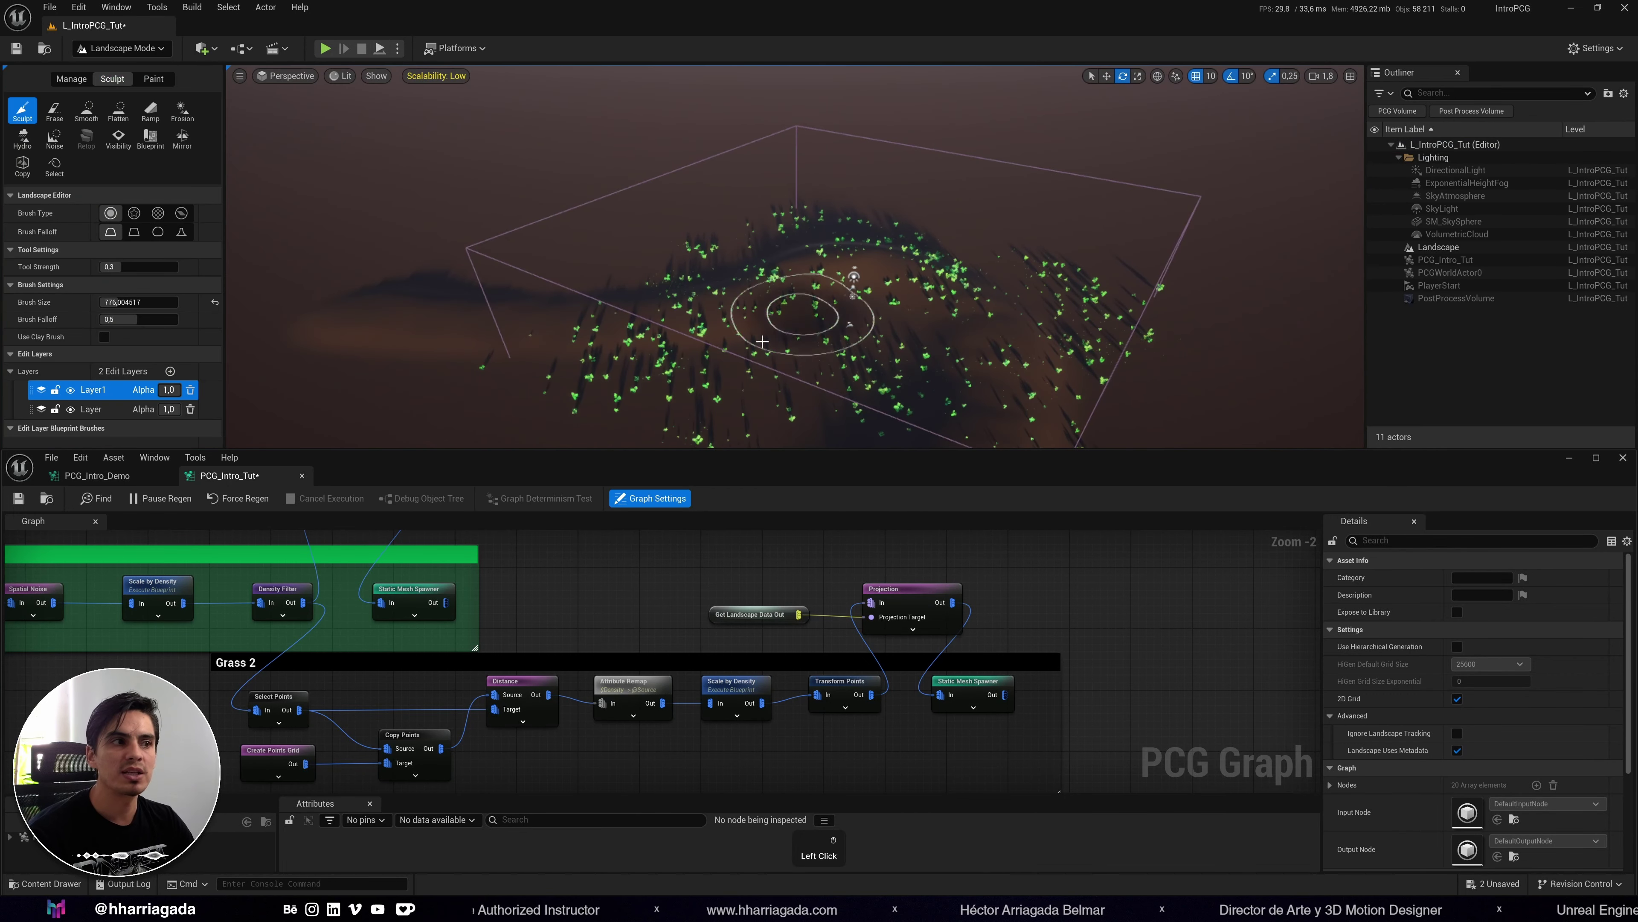
click(756, 329)
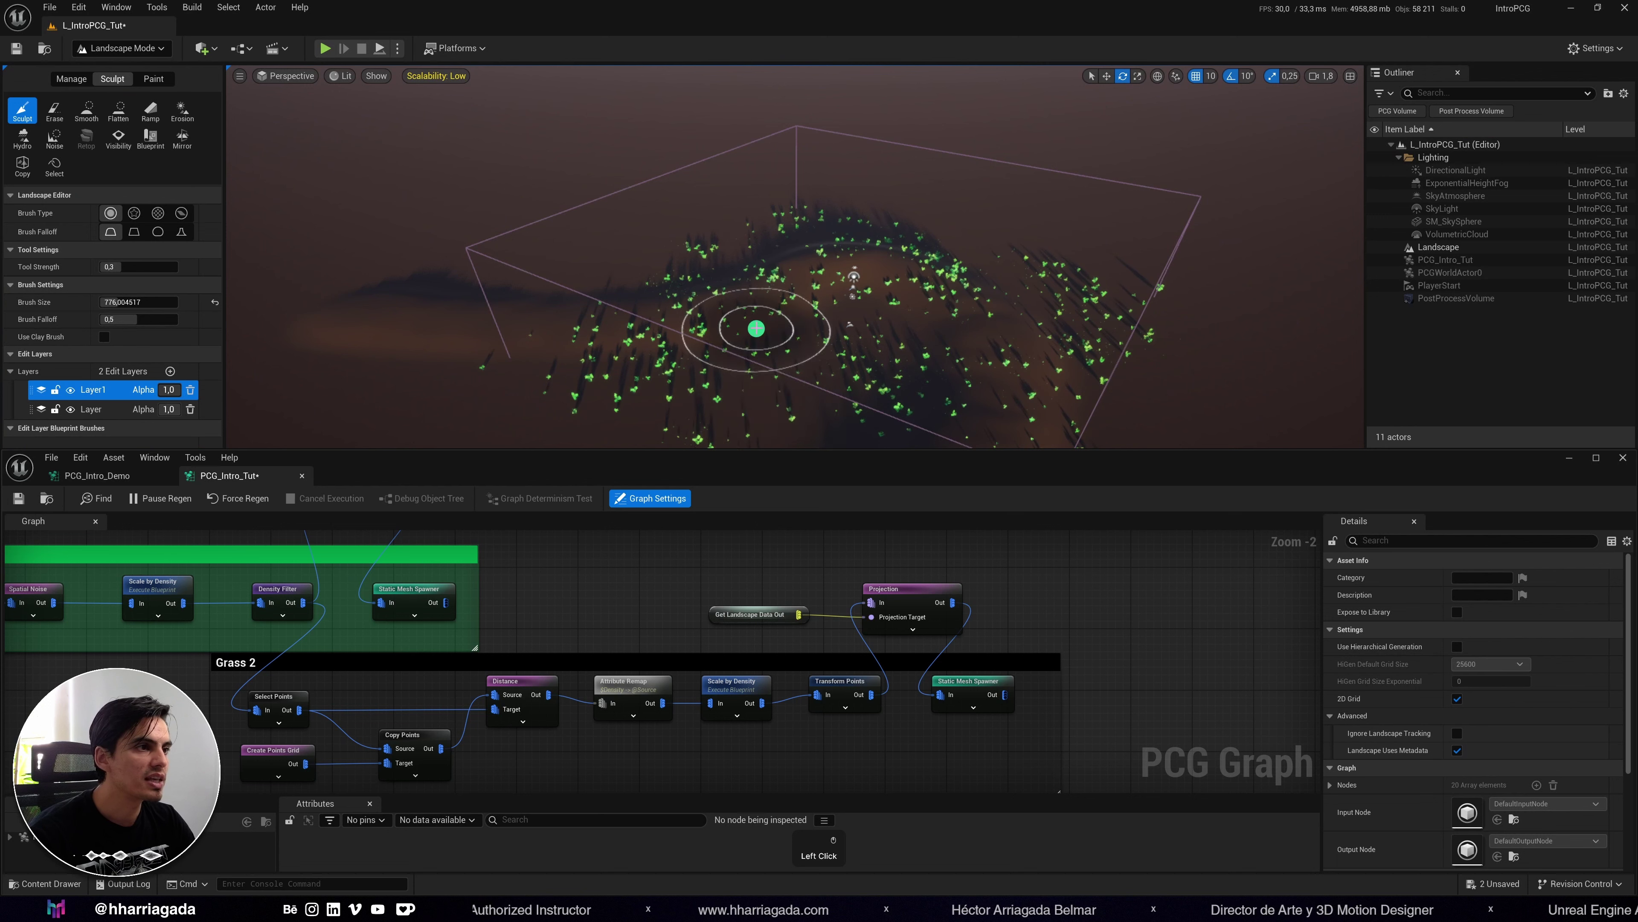
mouse_move(756, 329)
mouse_down()
mouse_move(885, 299)
mouse_move(884, 377)
mouse_move(992, 361)
mouse_up()
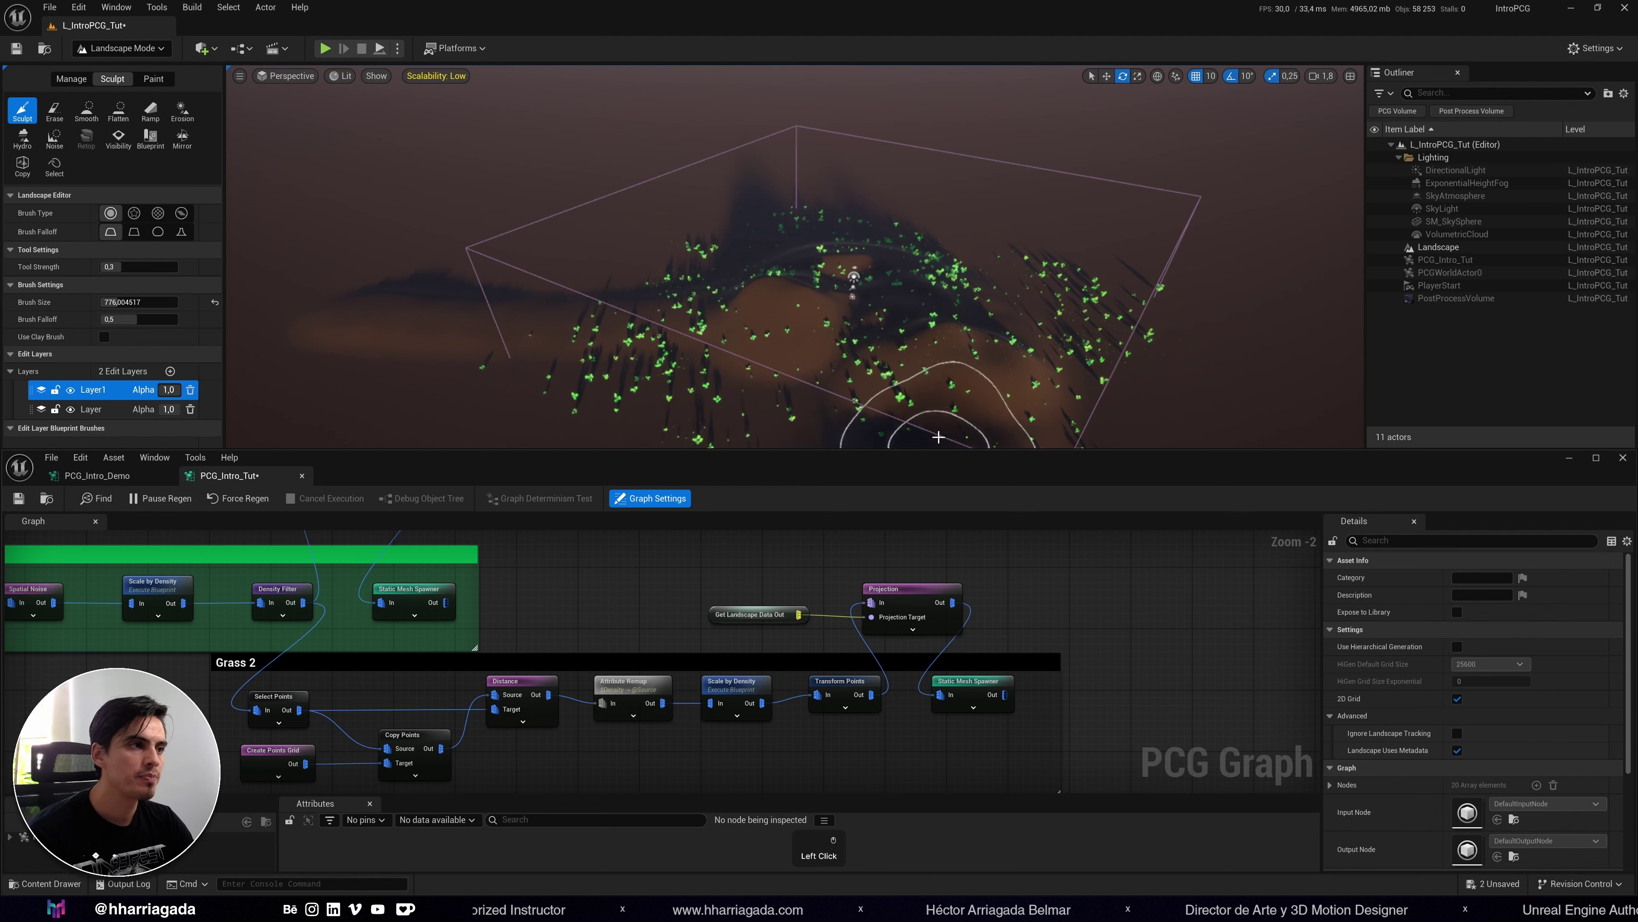
click(155, 49)
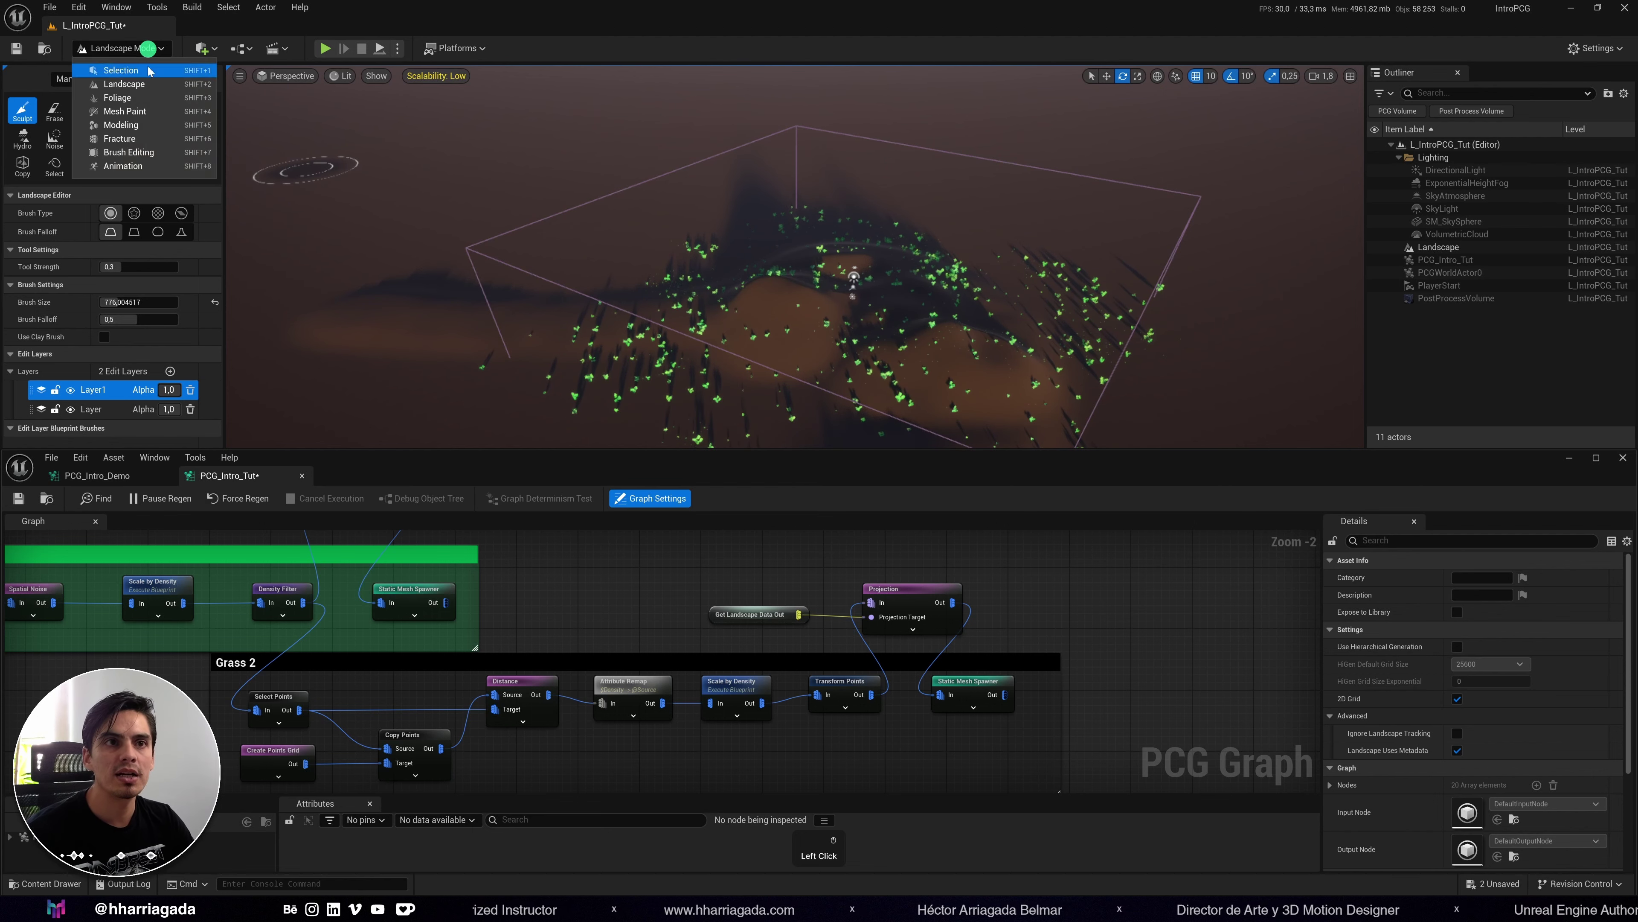
click(147, 66)
click(1392, 298)
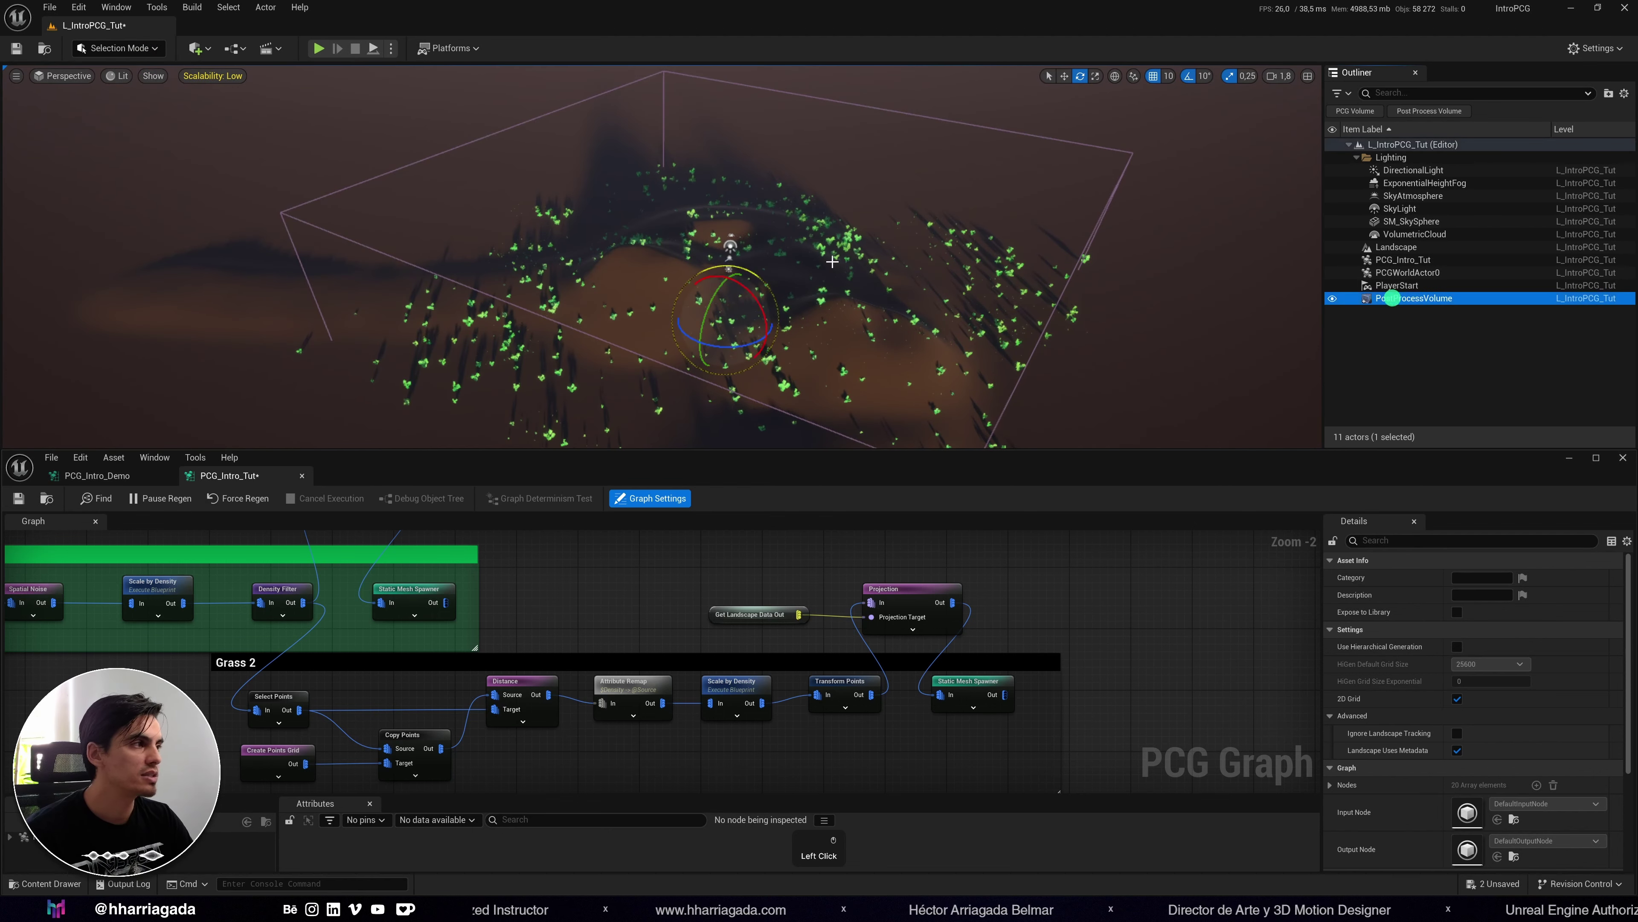
drag(839, 307, 900, 346)
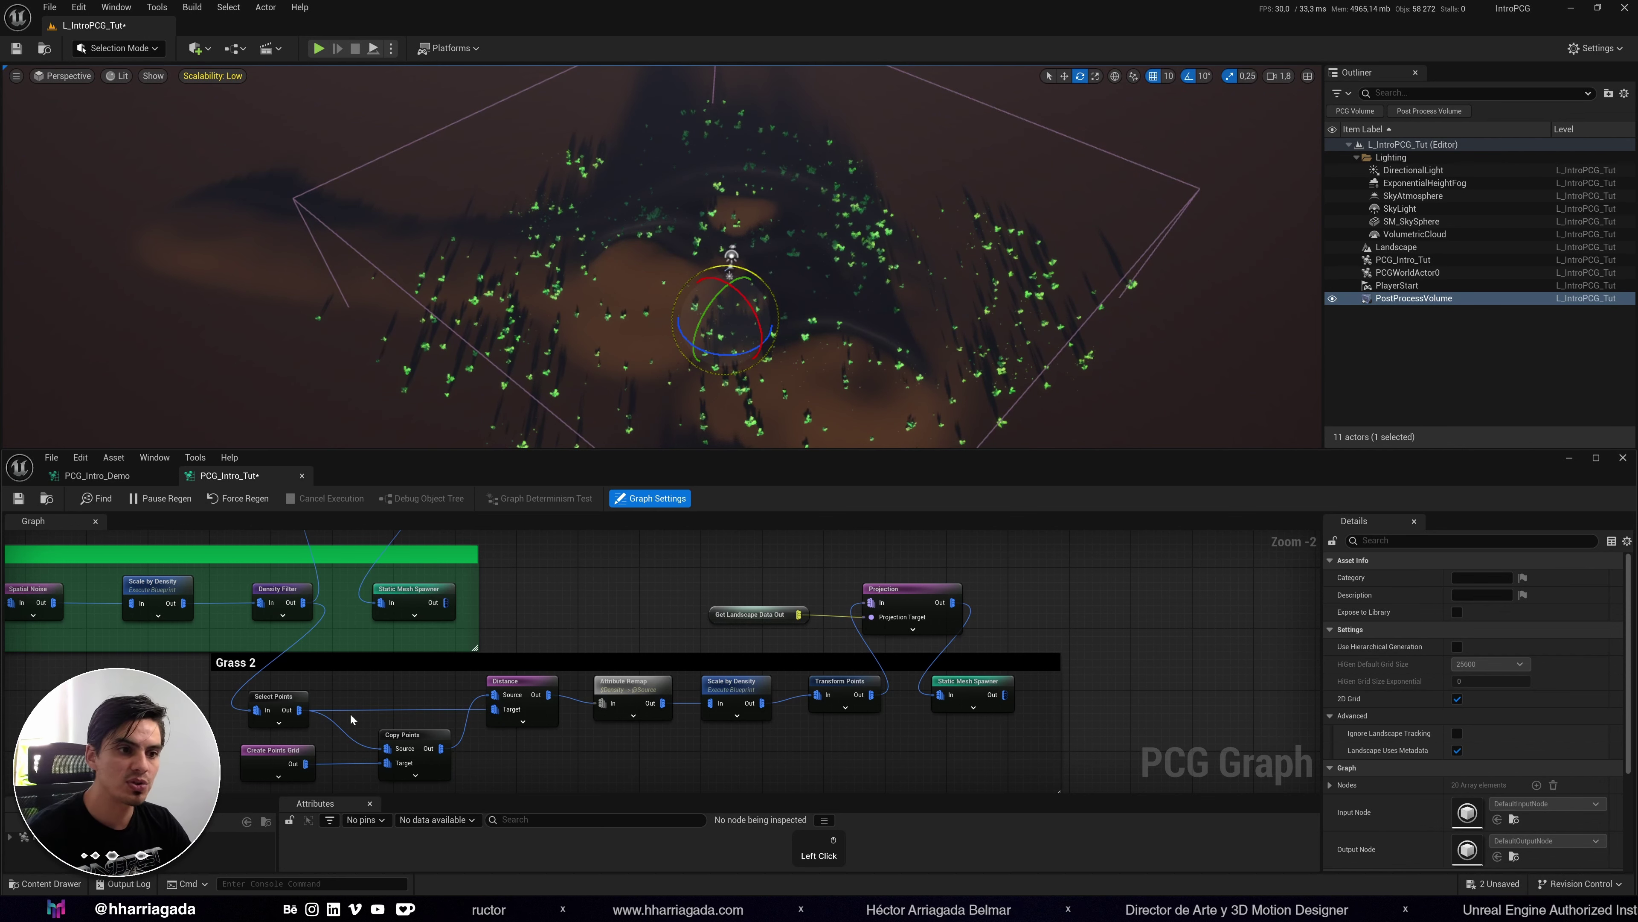
Set the Grass 2 Select Points ratio to 0.5 and its seed to -954723666.
click(243, 663)
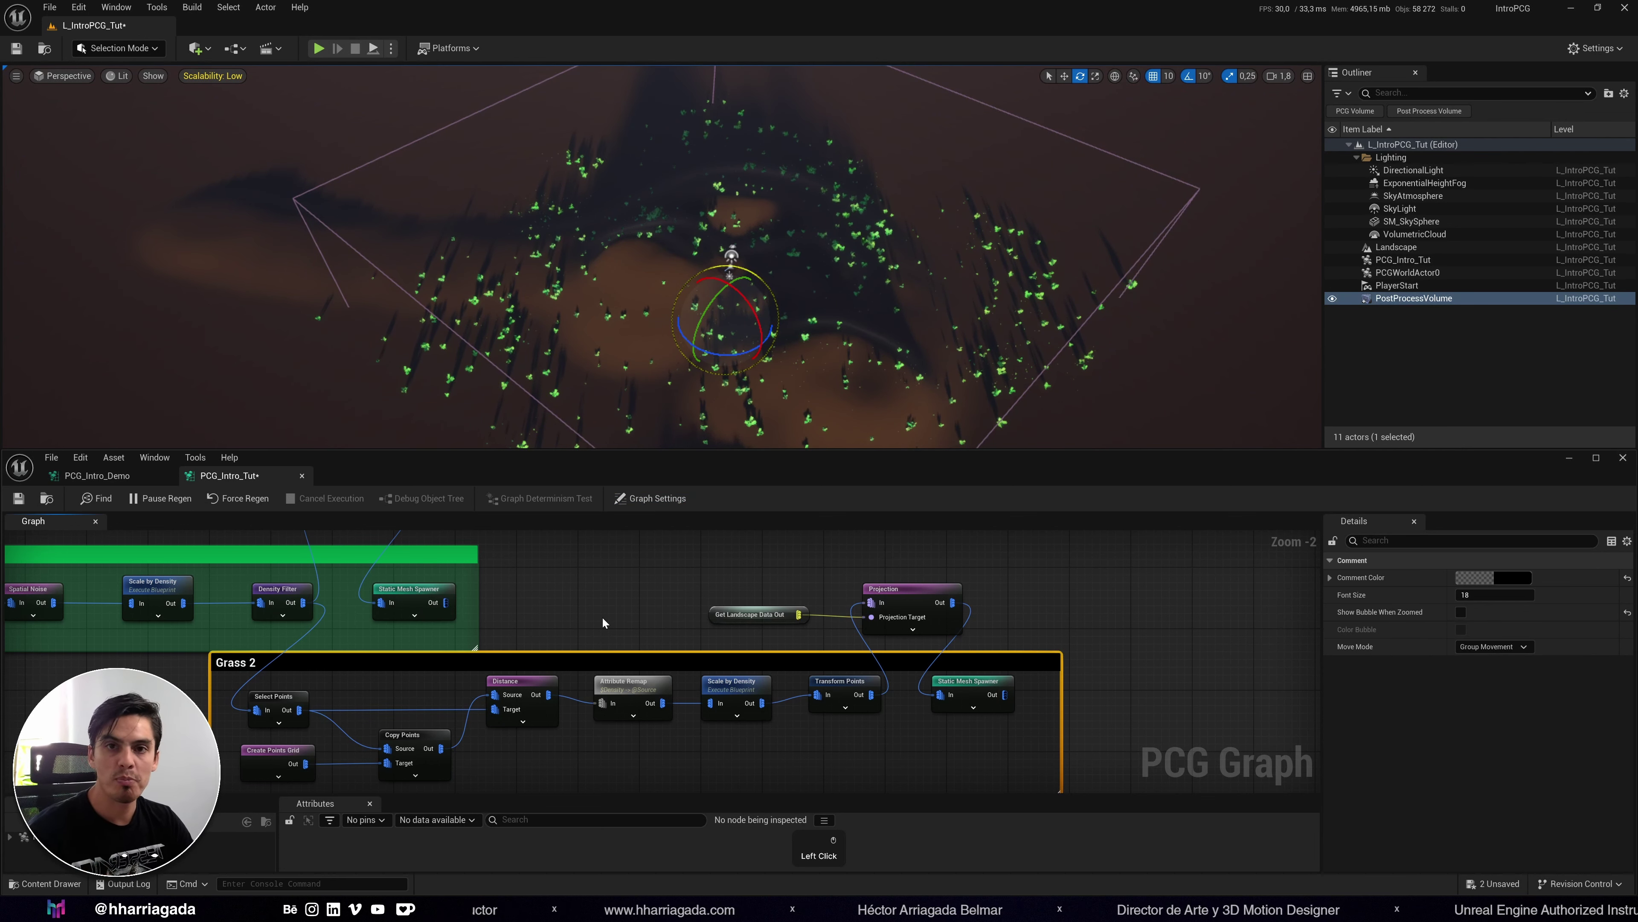
click(286, 697)
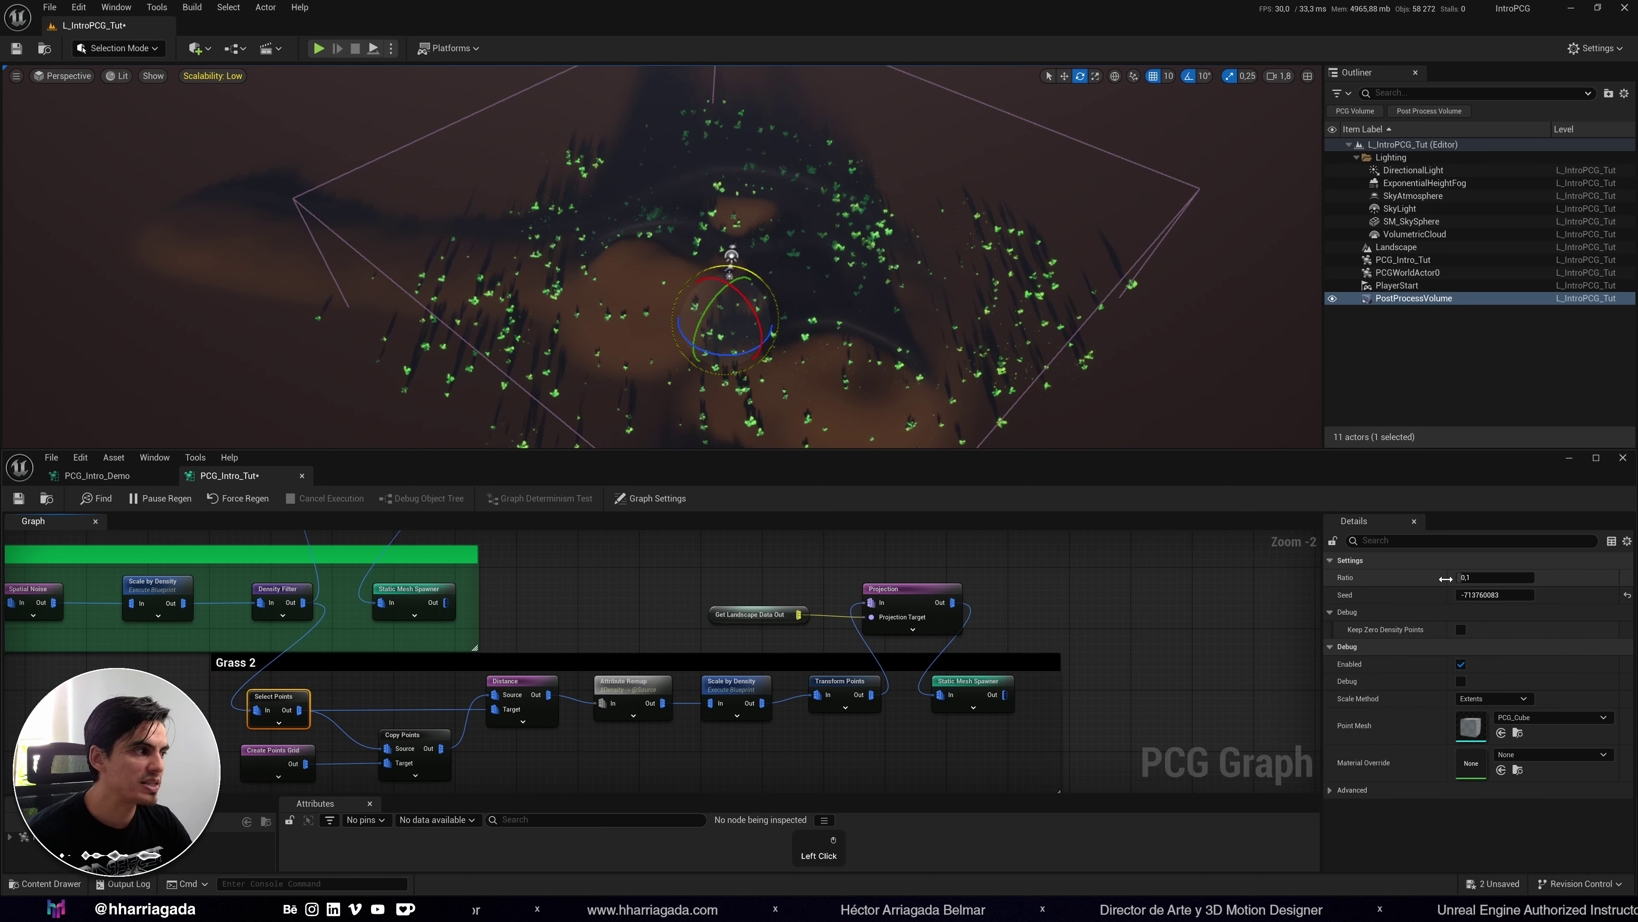
click(1469, 578)
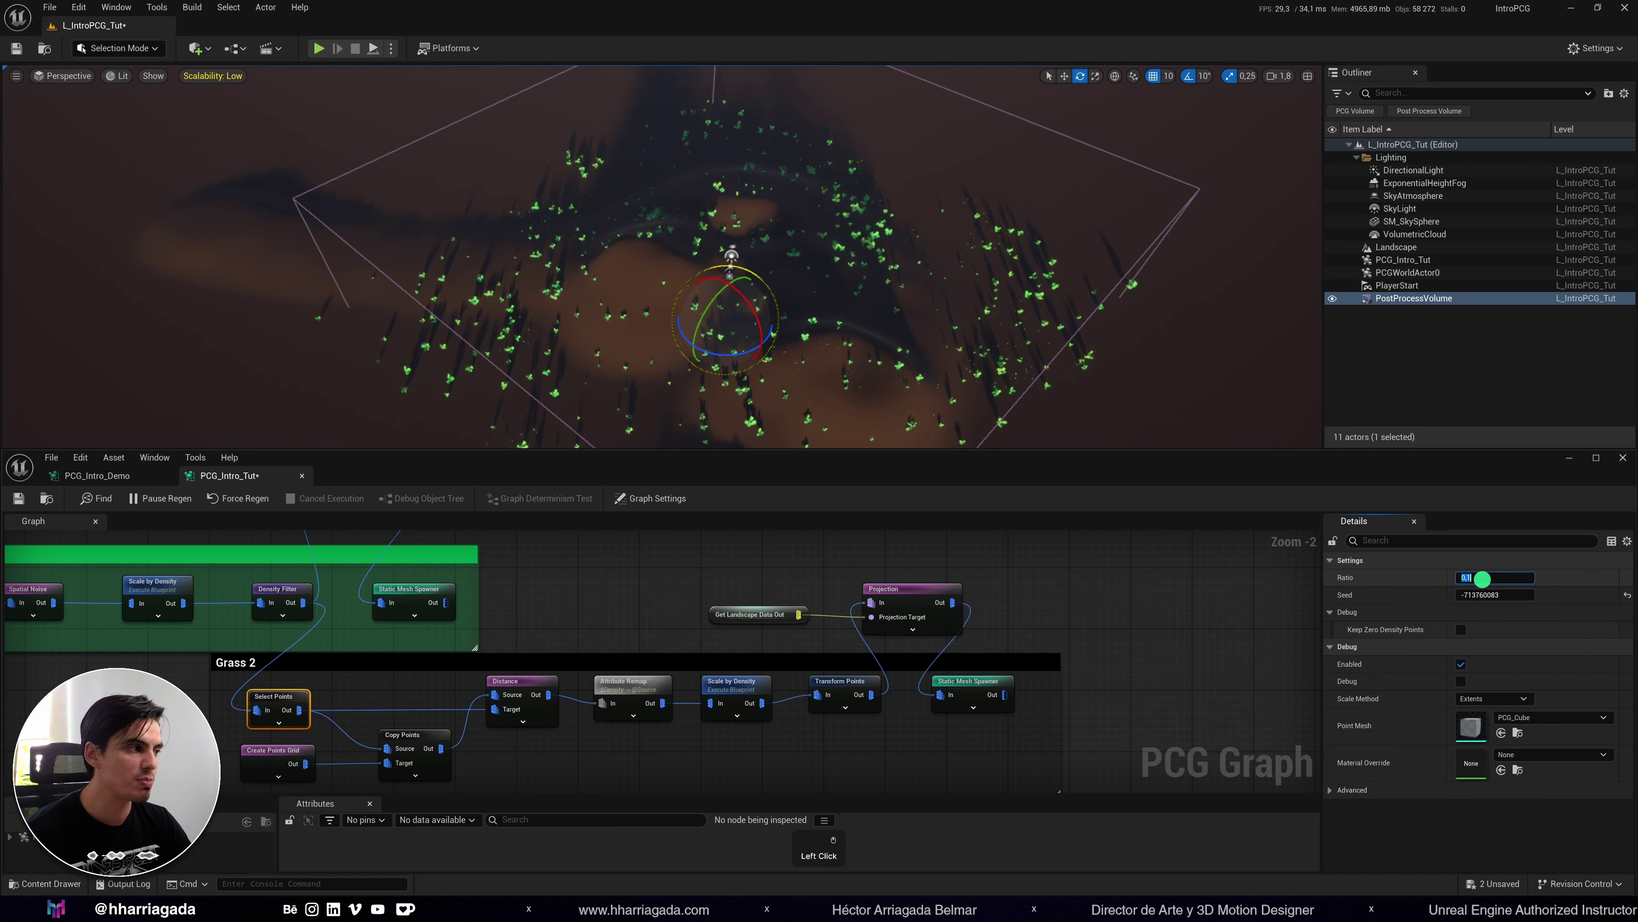
text(5)
key(Return)
text(.)
drag(1506, 596, 1429, 595)
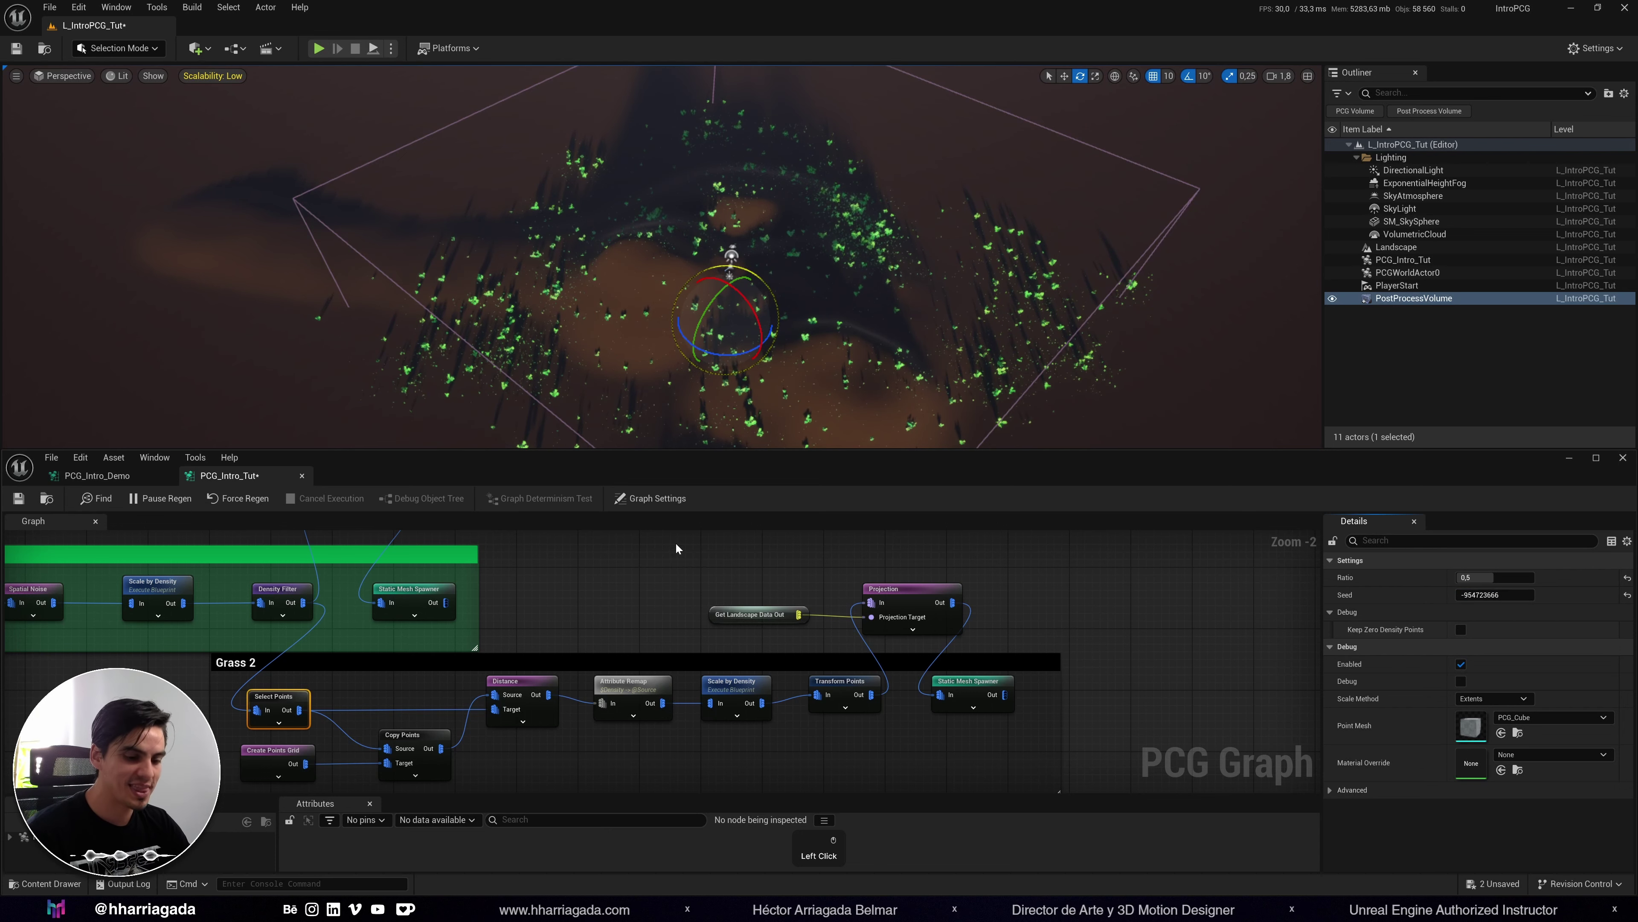
alt+drag(940, 365, 231, 380)
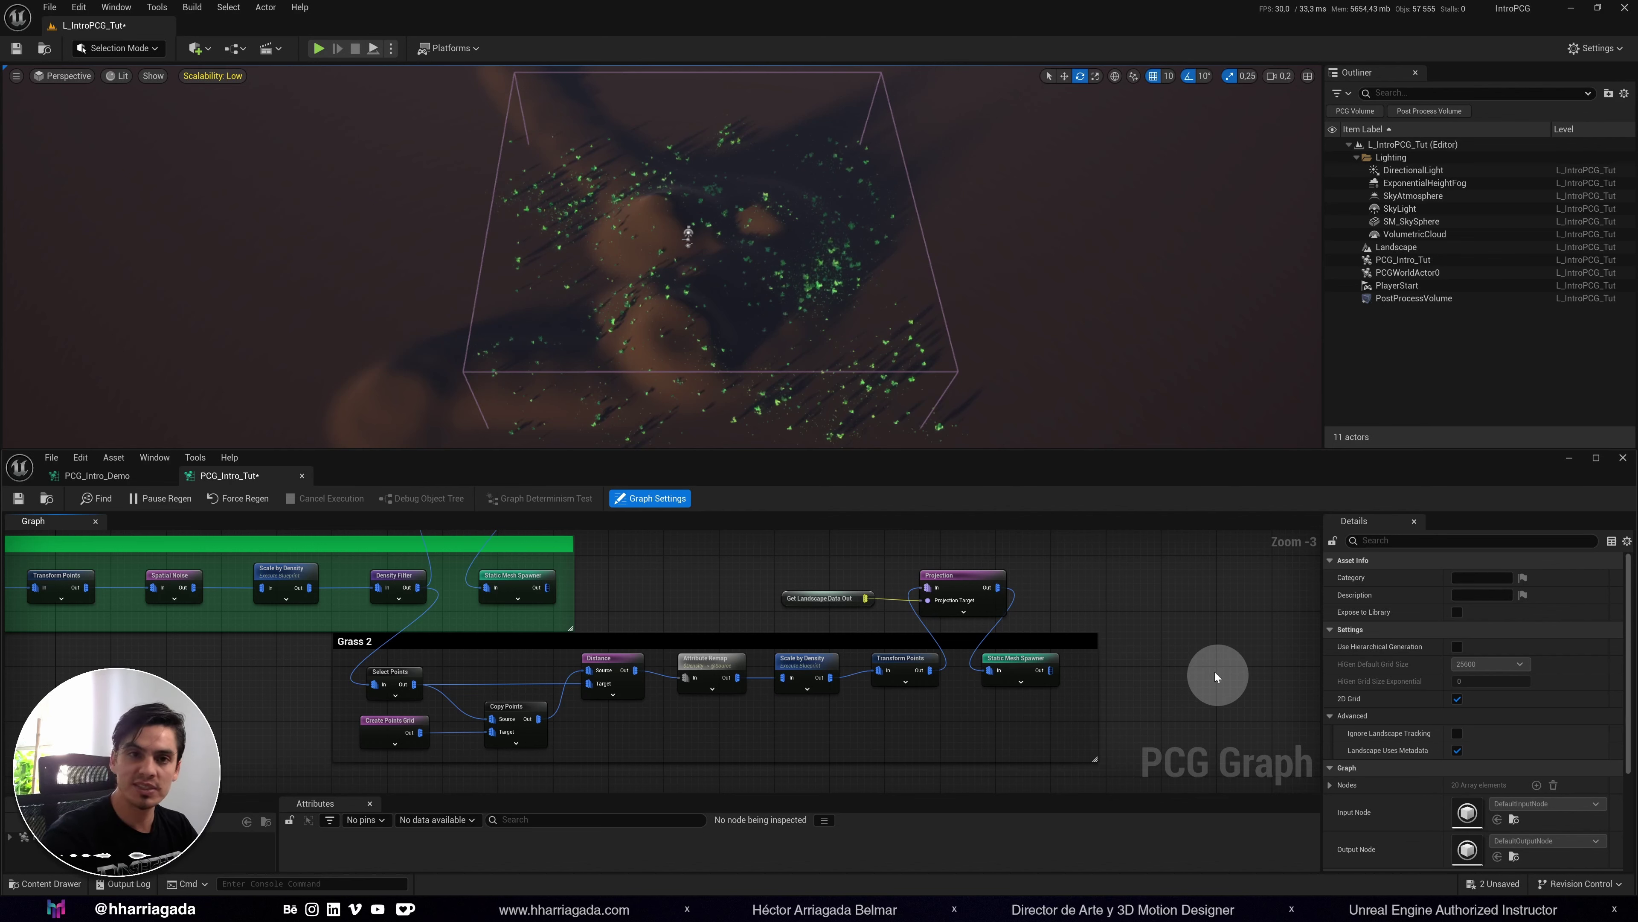
Add a Surface Sampler node in the empty area just below the Grass 2 group.
right_drag(1165, 702, 1161, 566)
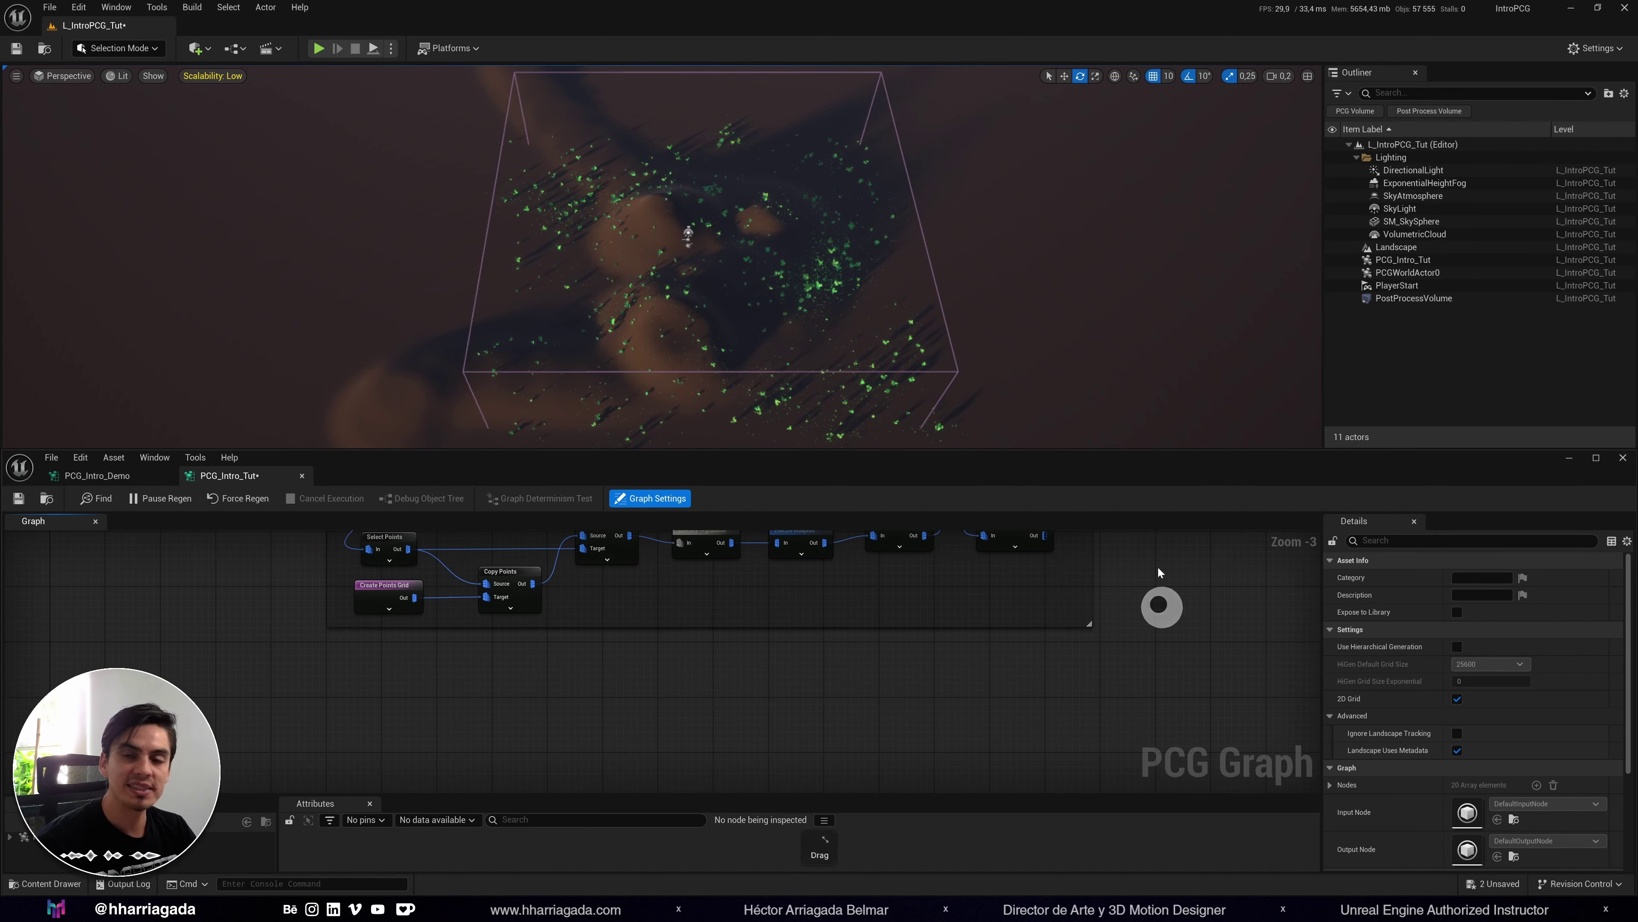
click(35, 885)
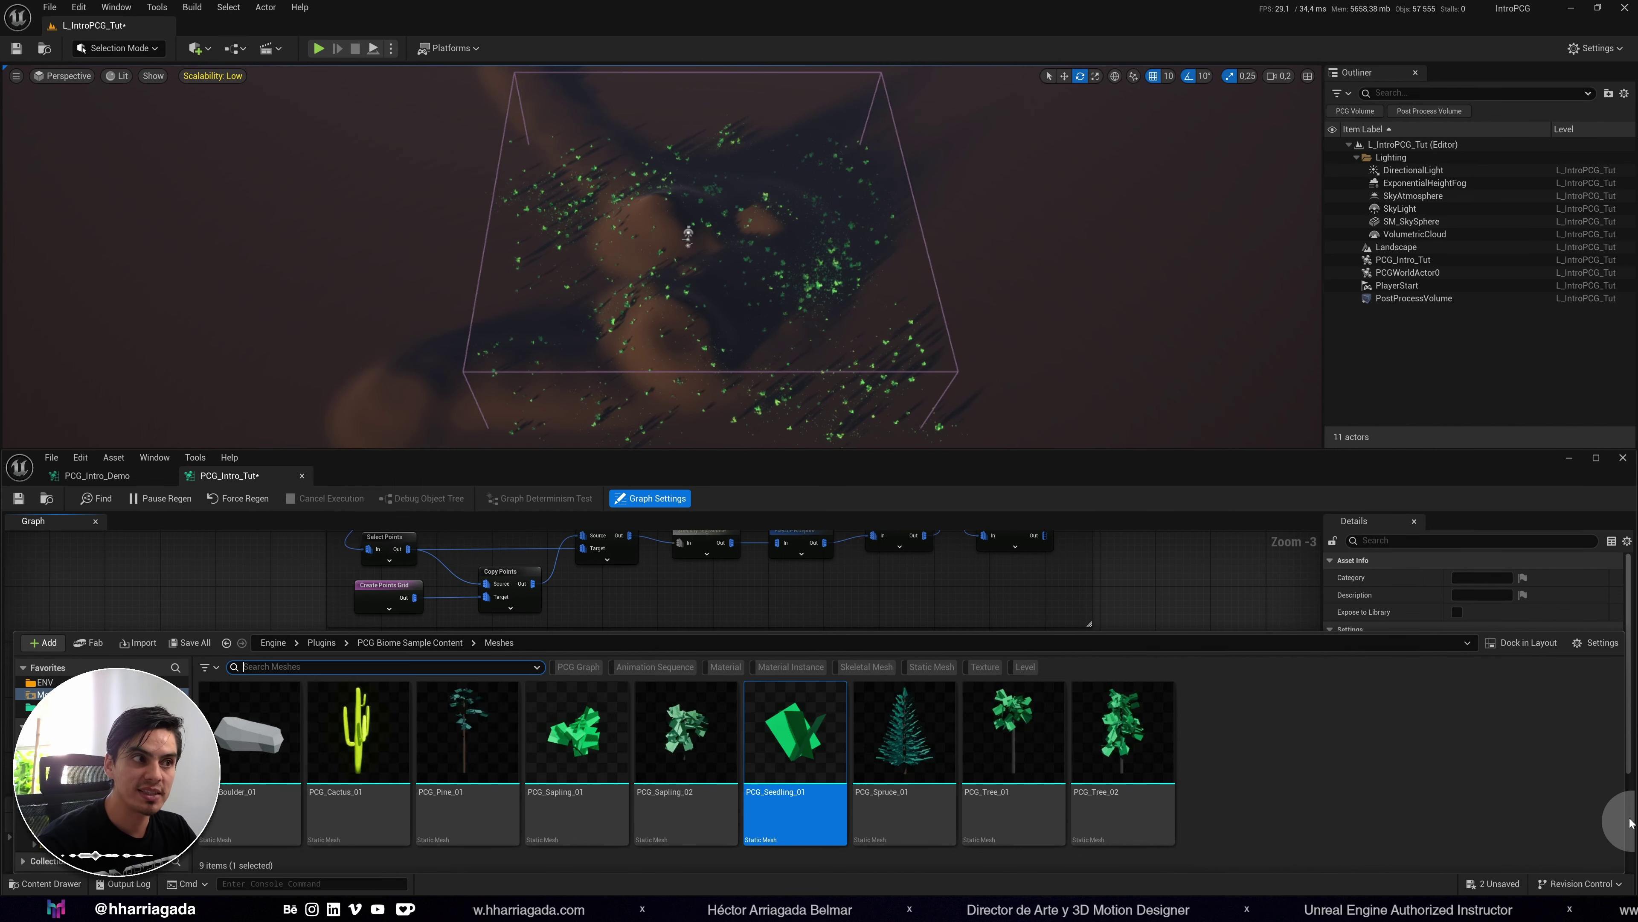
click(1420, 375)
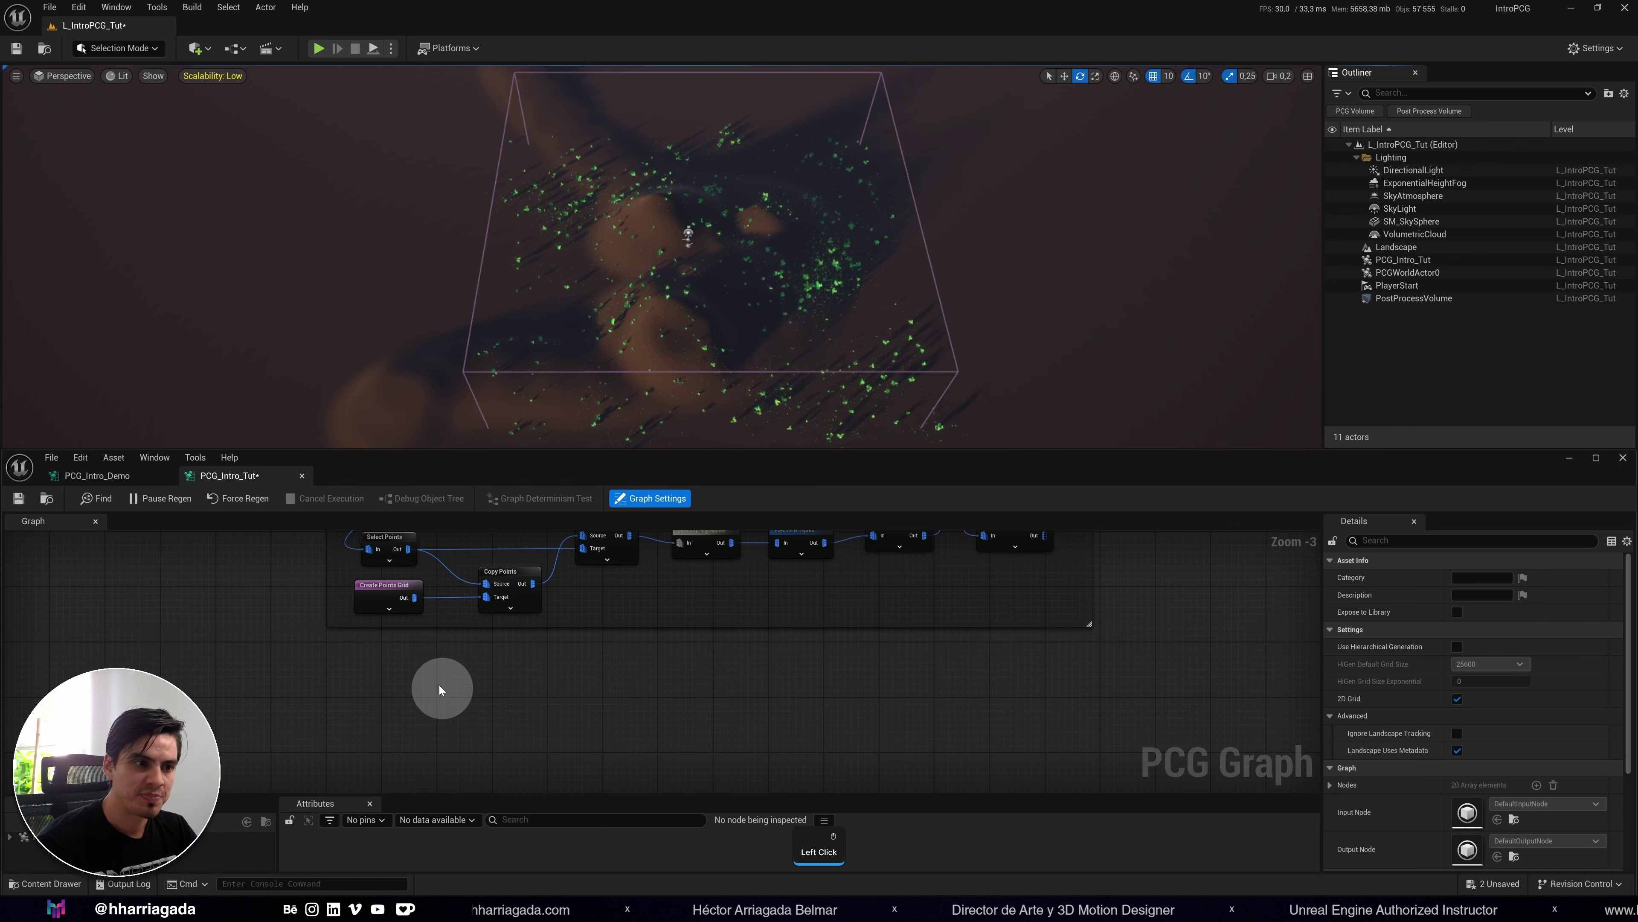
right_drag(439, 685, 536, 721)
right_click(536, 731)
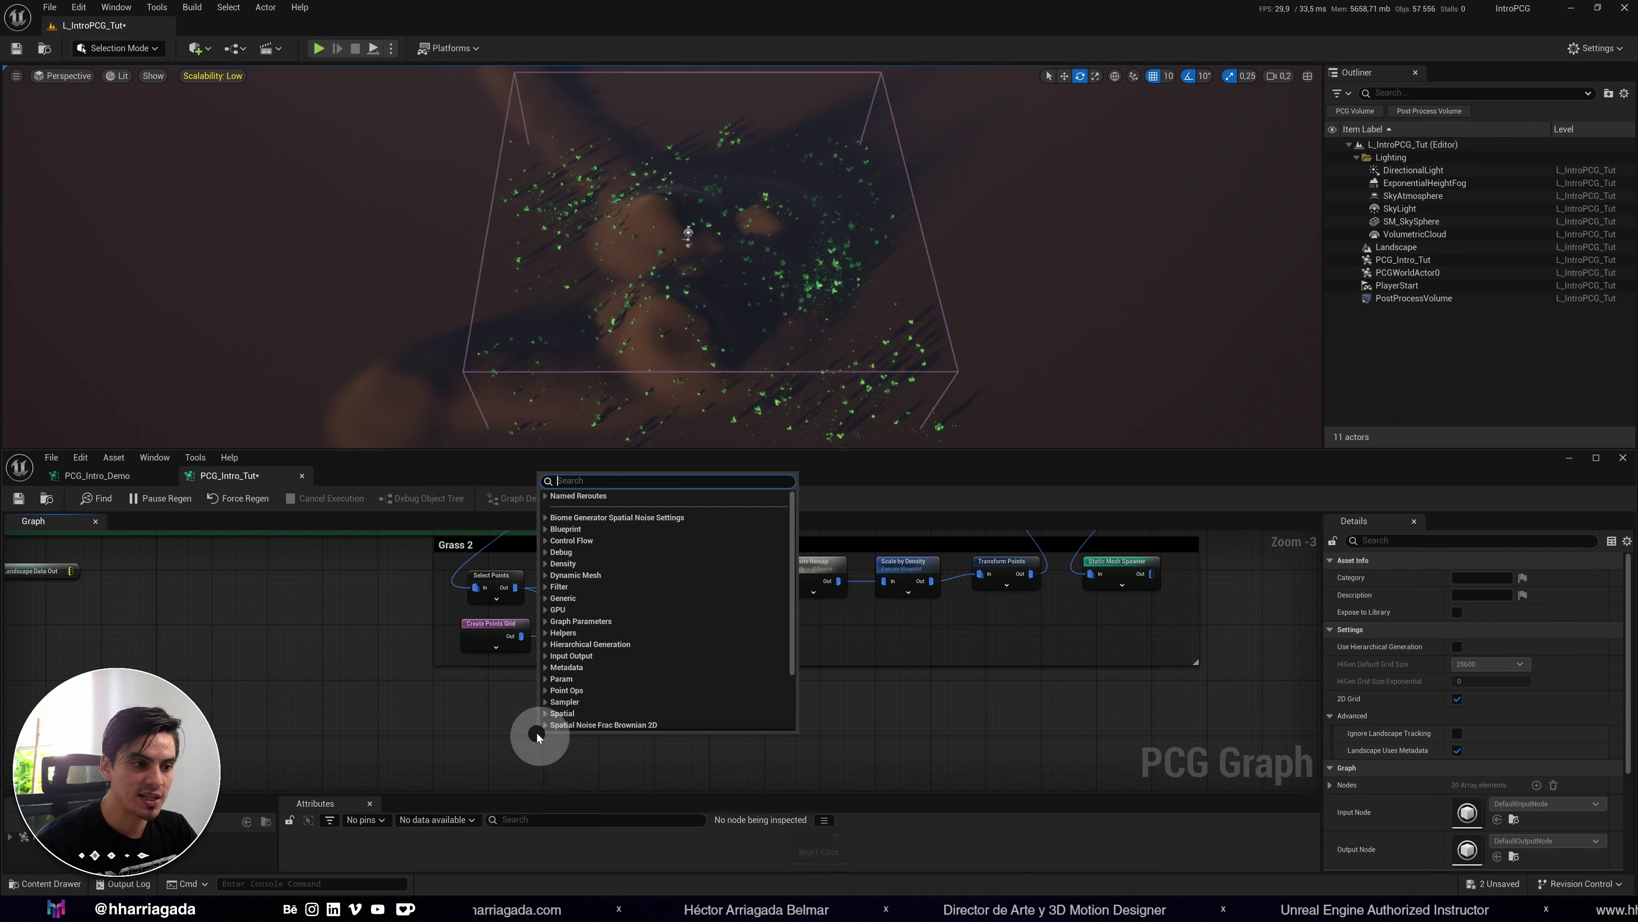
text(surface)
key(Return)
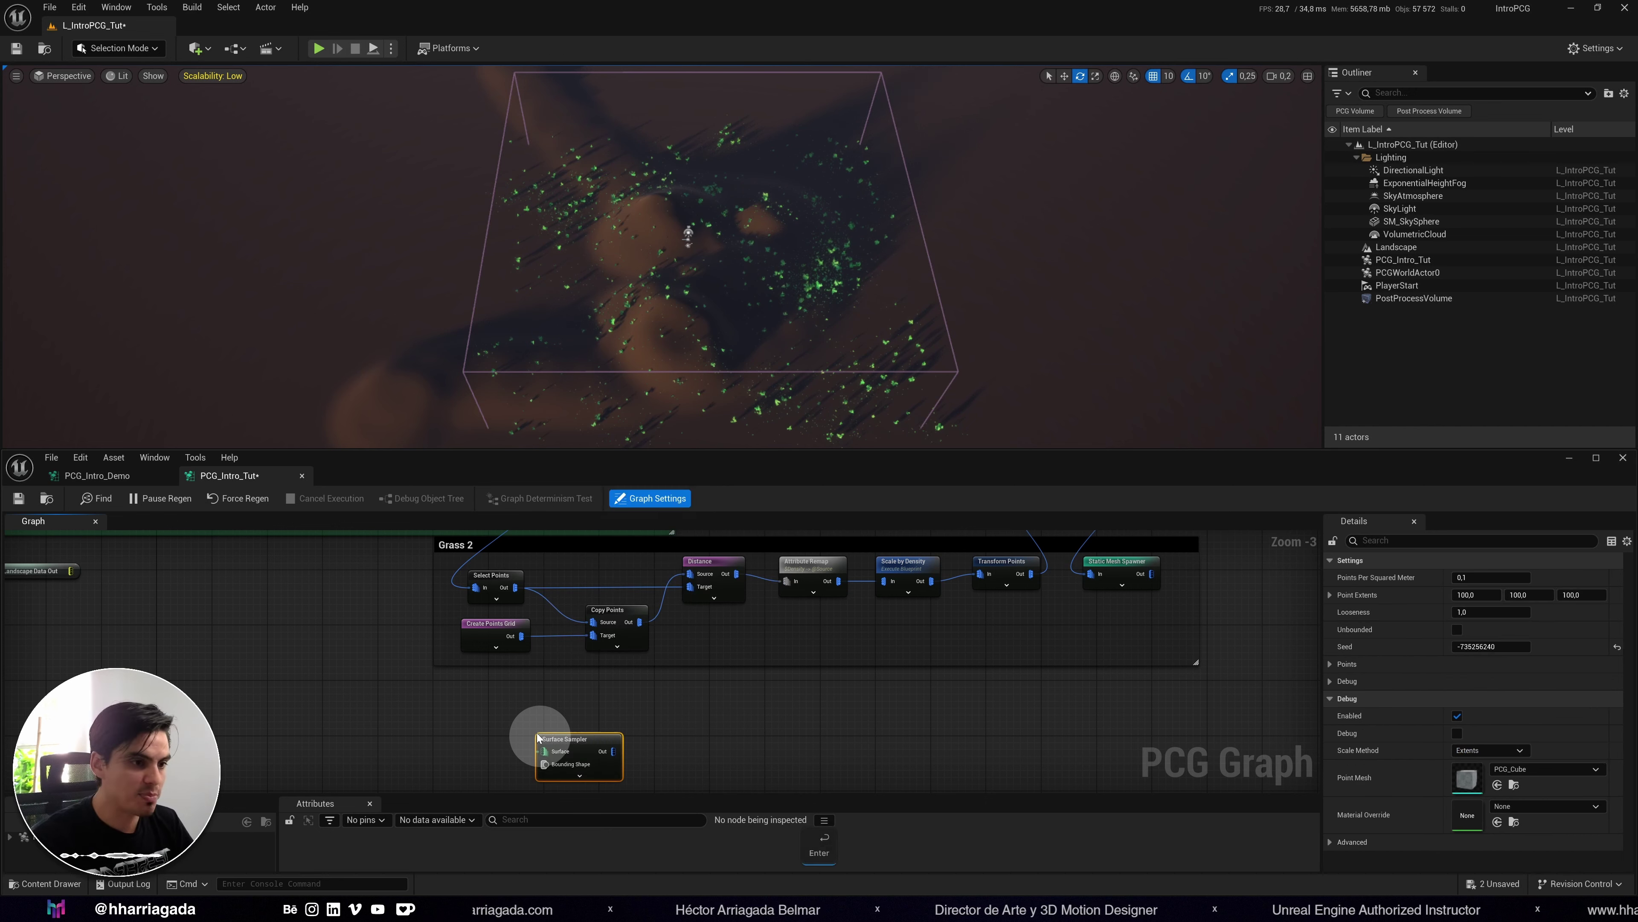
drag(538, 738, 436, 699)
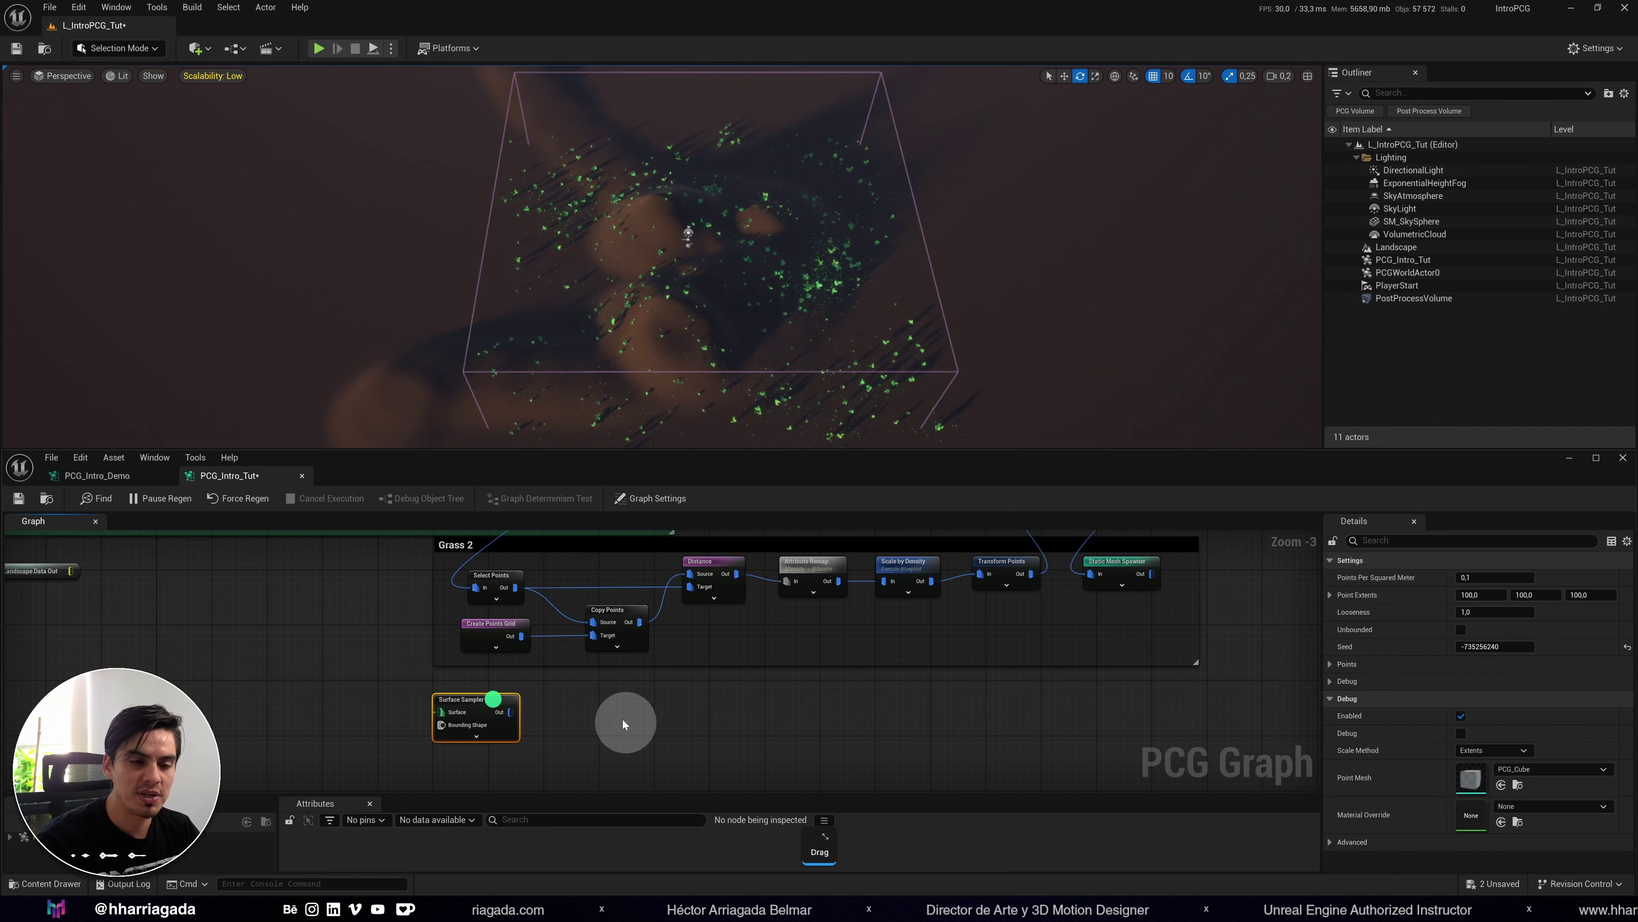
Place a Get Landscape Data Out reroute usage beside the new Surface Sampler and connect it to the Surface pin.
right_drag(622, 721, 804, 735)
right_drag(362, 664, 388, 608)
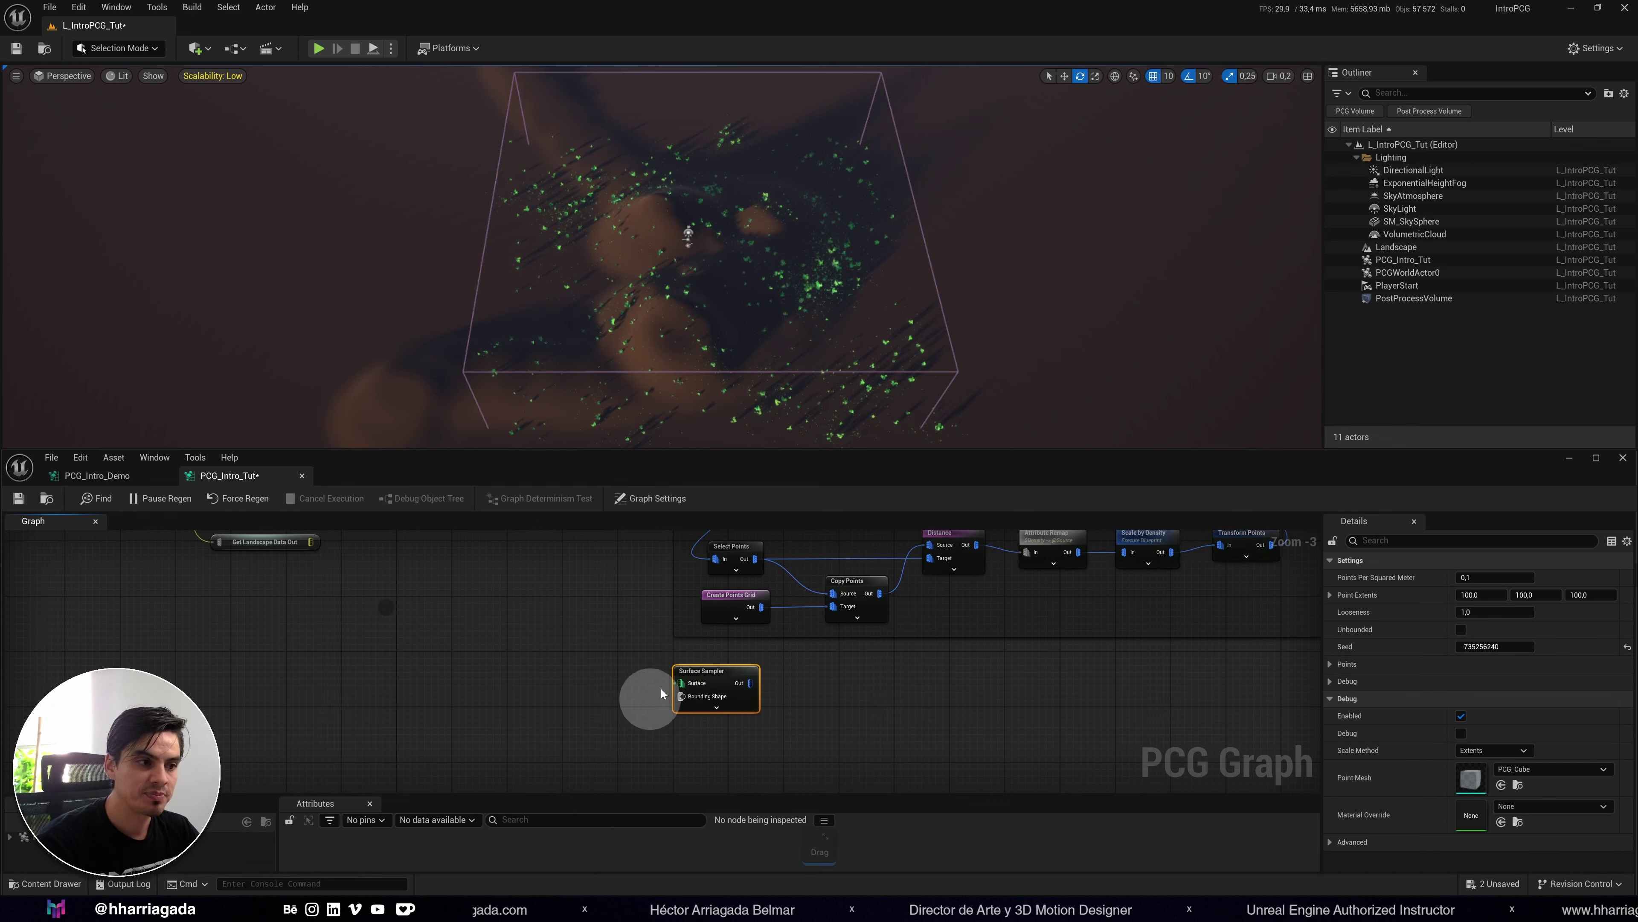
drag(682, 683, 583, 680)
click(614, 444)
click(663, 457)
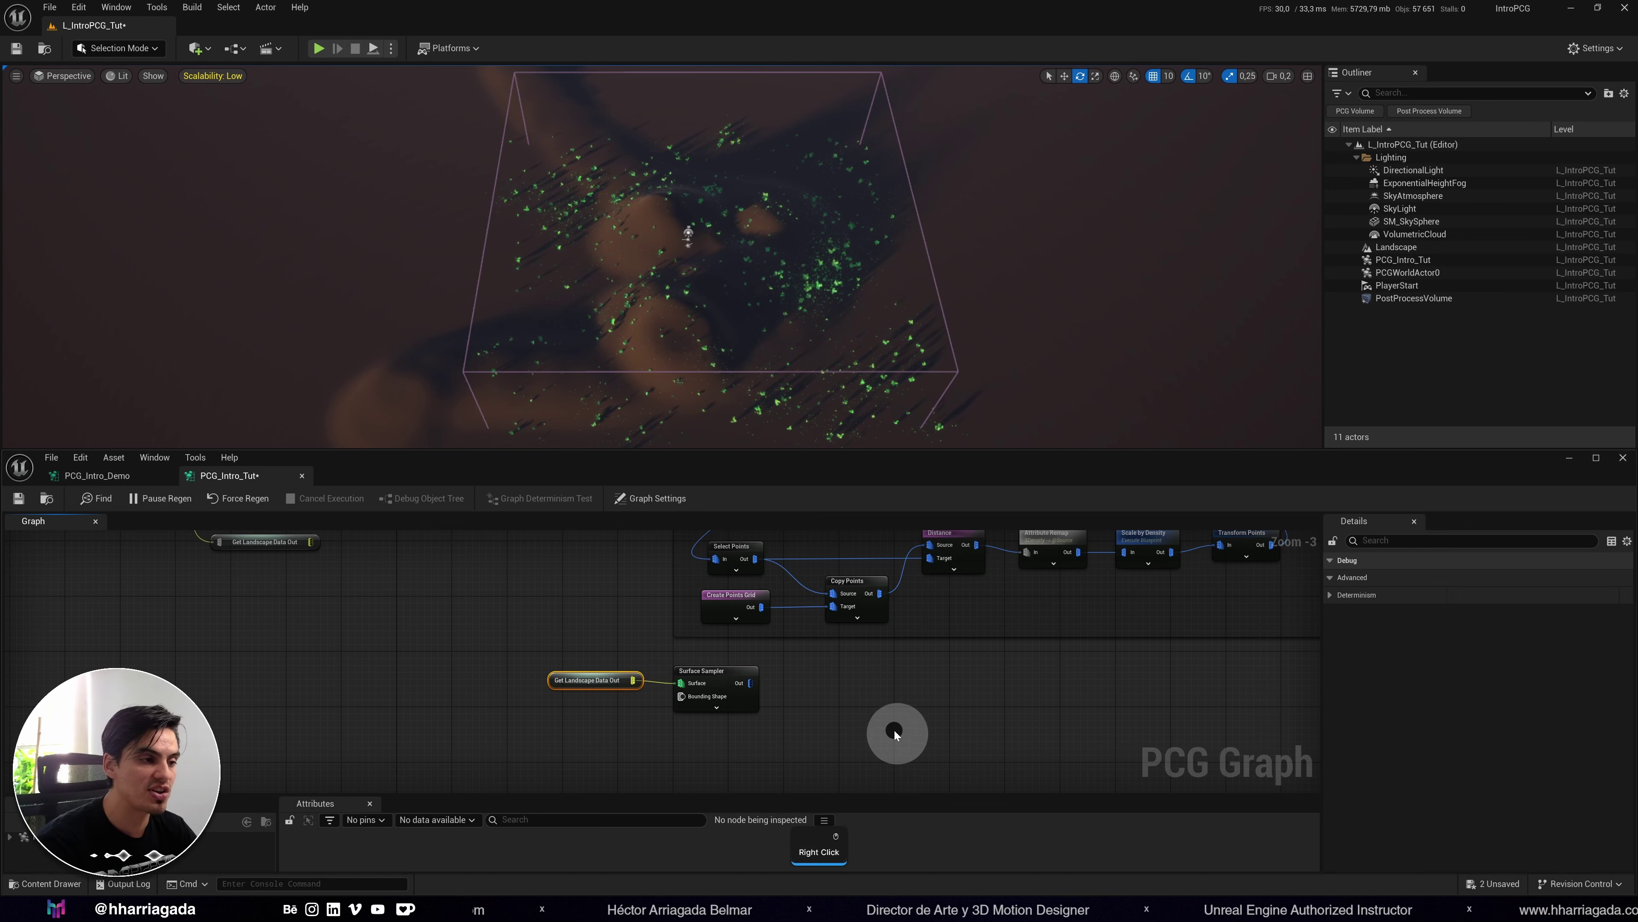
Add a Transform Points node fed by the new Surface Sampler's output and place it beside the sampler.
right_drag(895, 735, 743, 707)
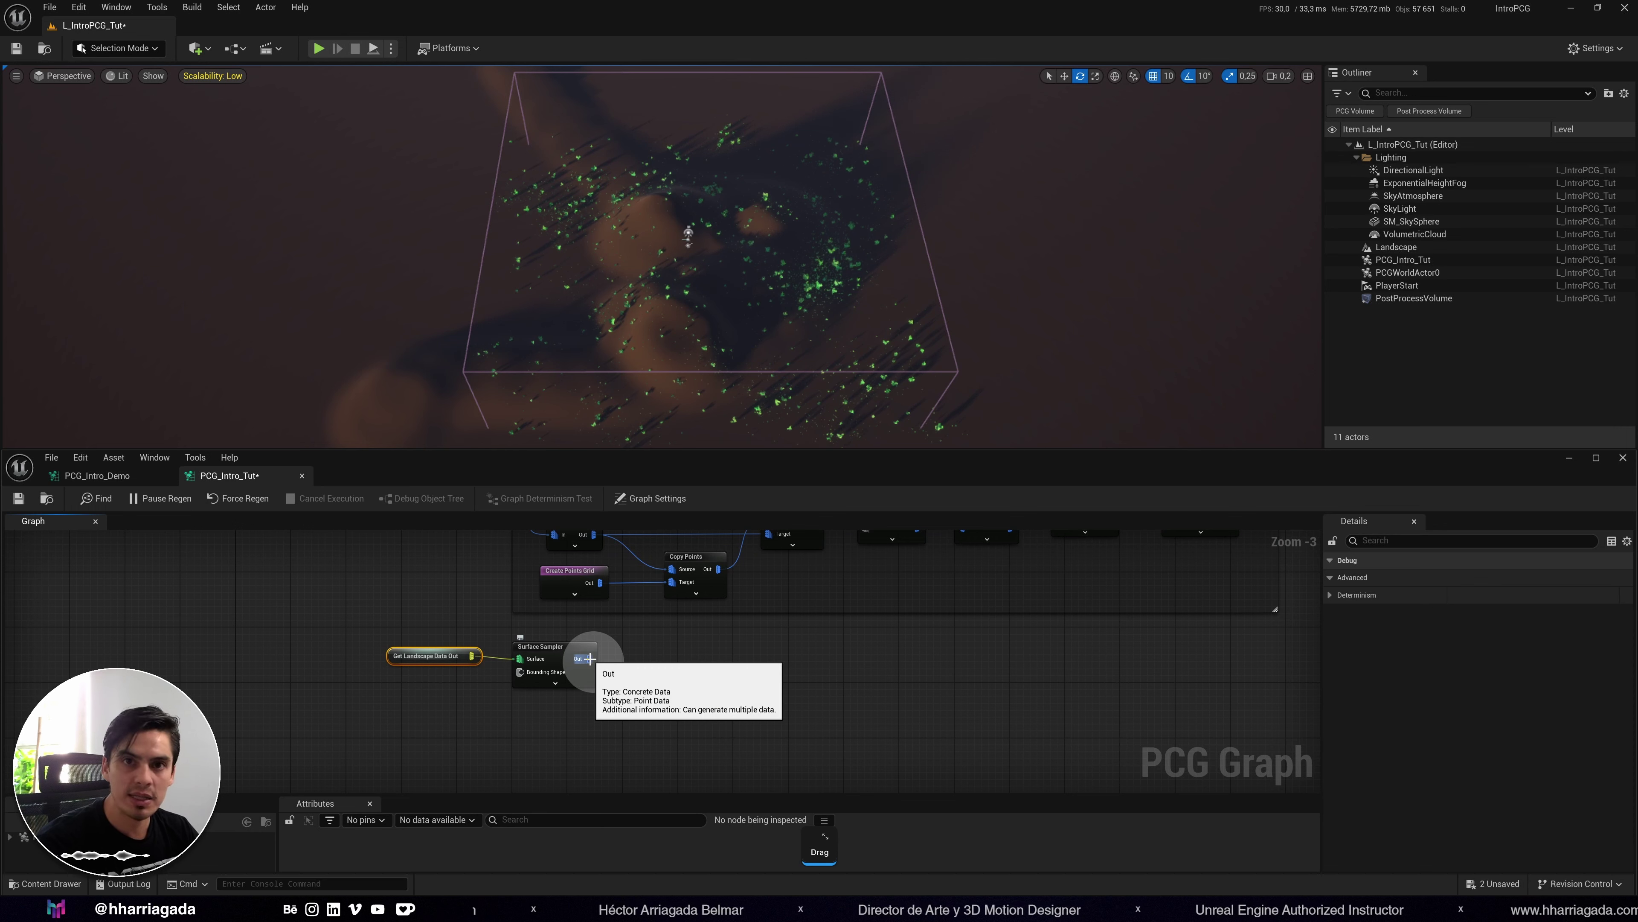
drag(590, 658, 694, 687)
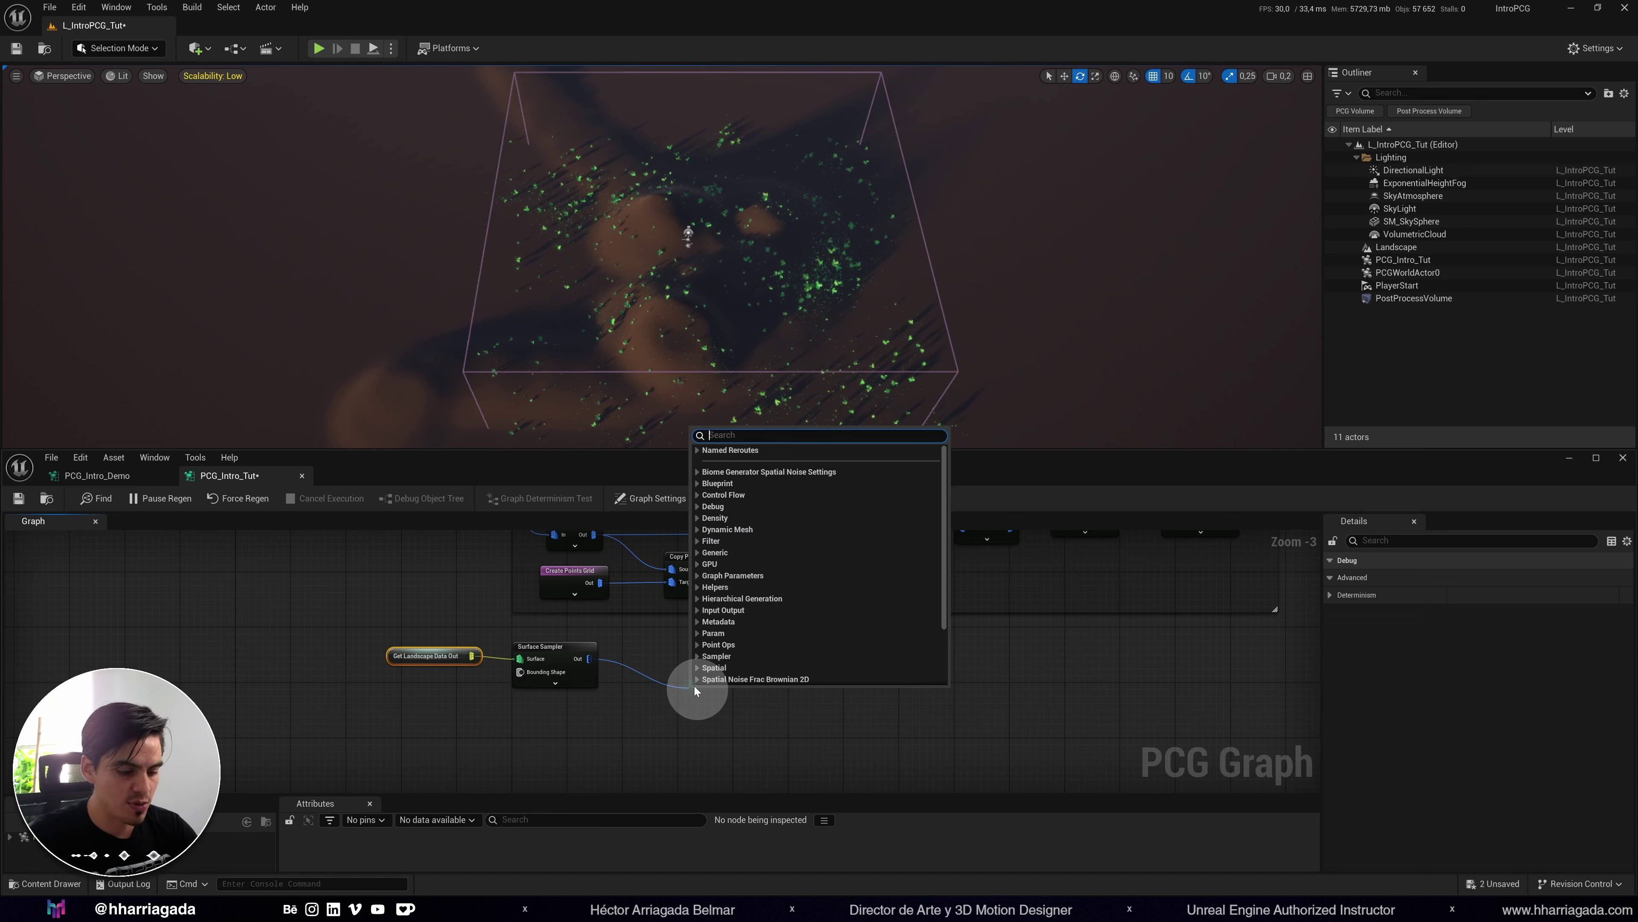
text(trans)
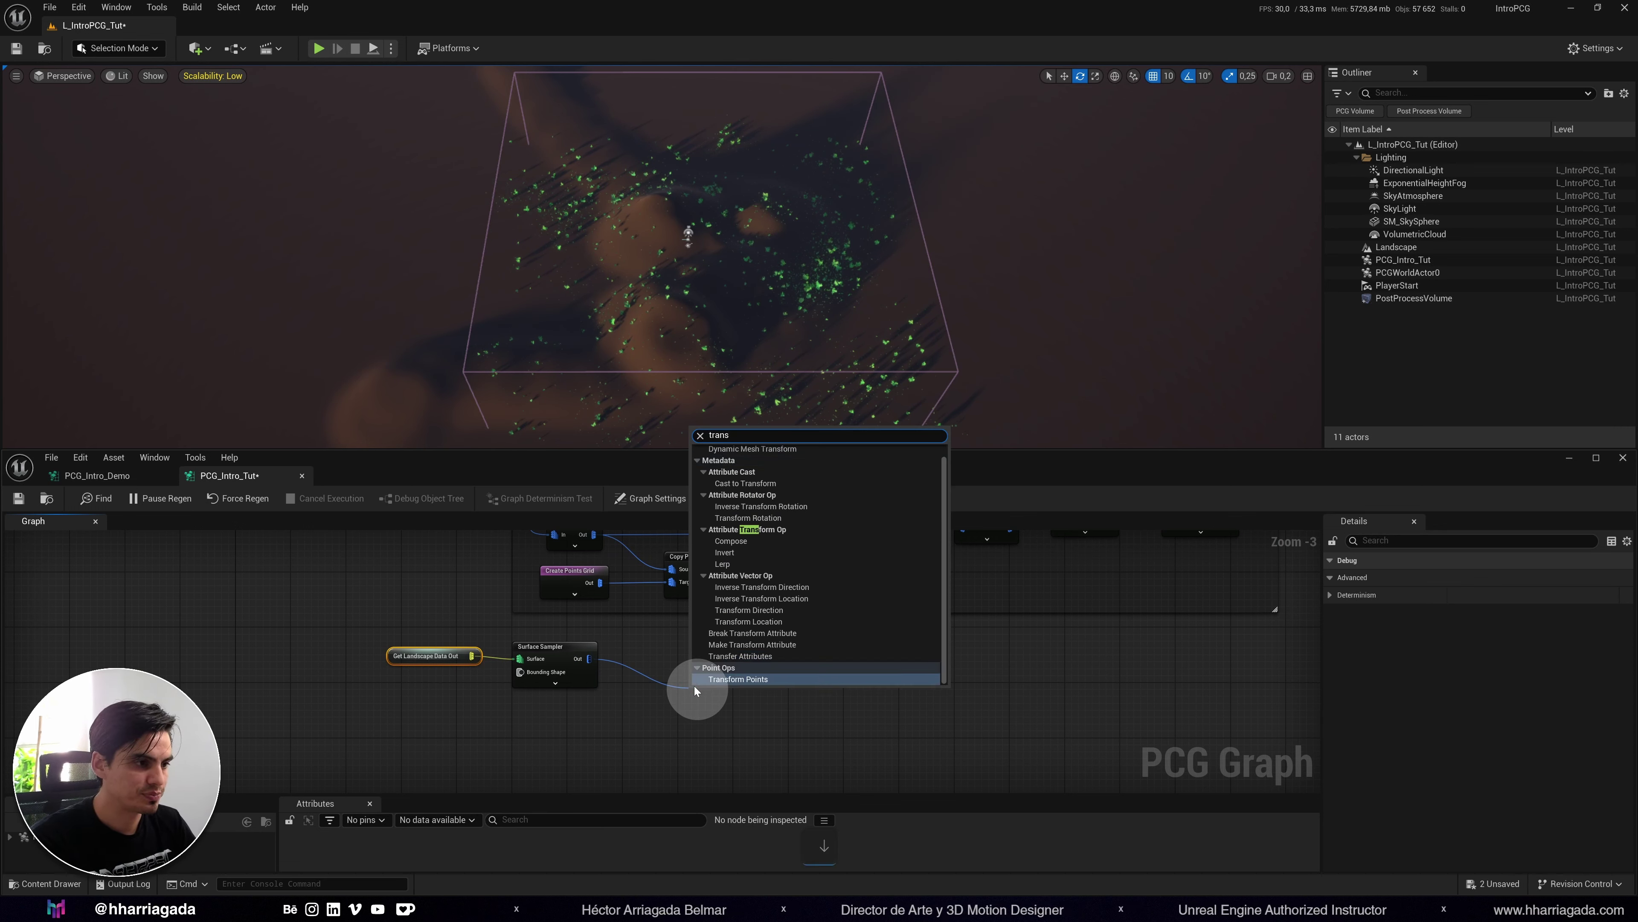
click(695, 685)
click(690, 684)
drag(690, 685, 639, 647)
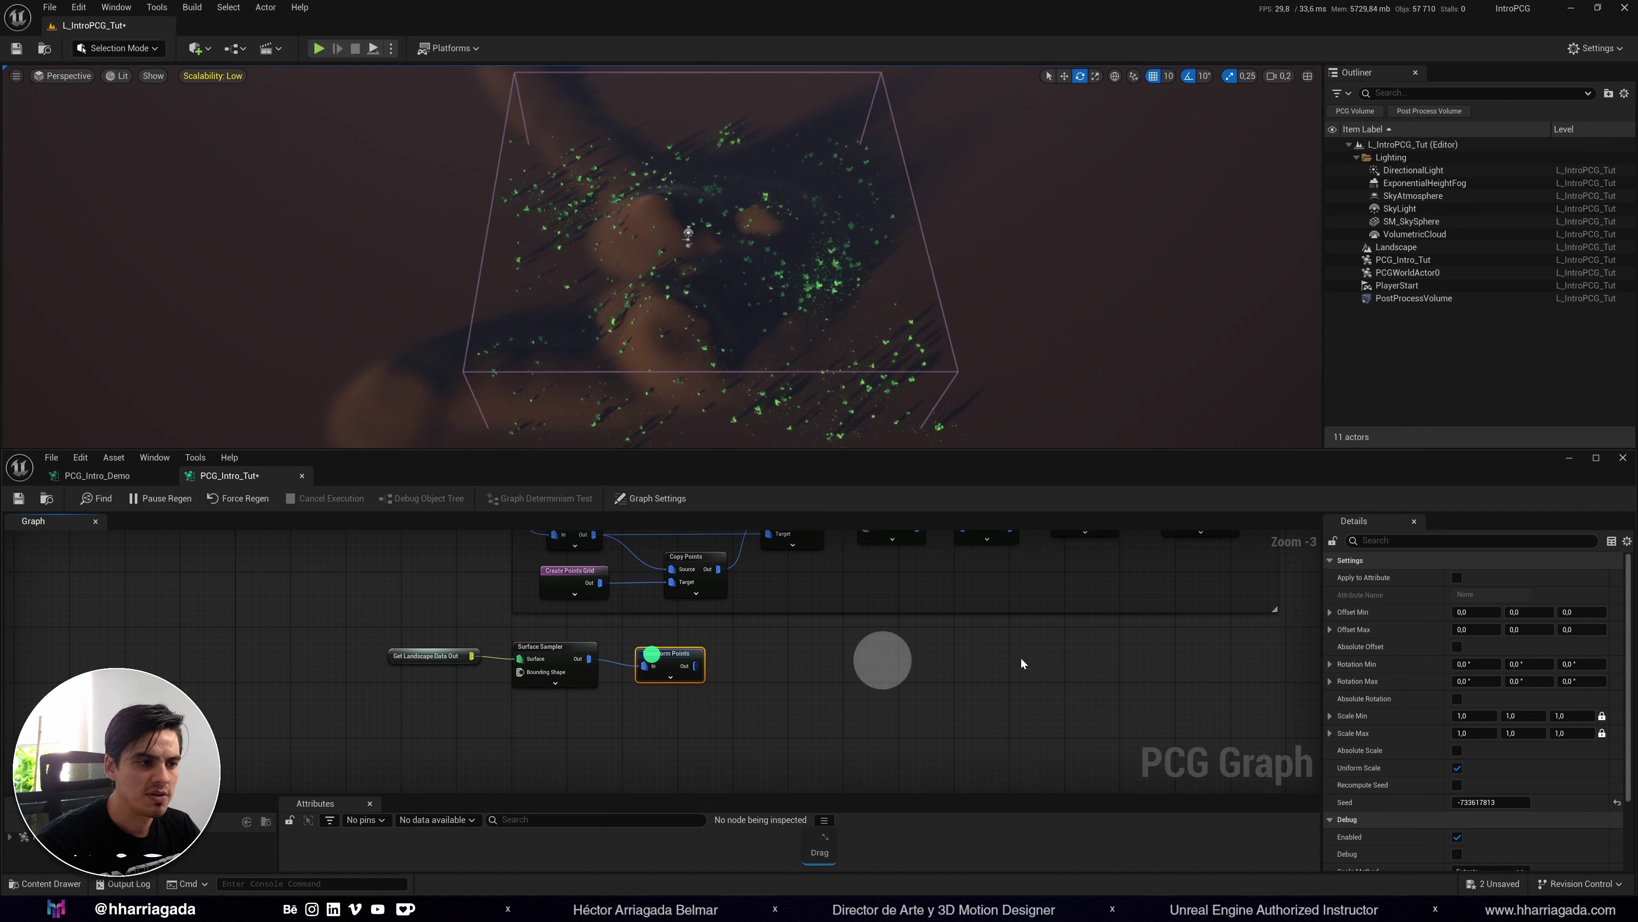
Set the new Transform Points' X and Y offsets to -250 minimum and 250 maximum, and its maximum Z rotation to 360°.
click(1474, 613)
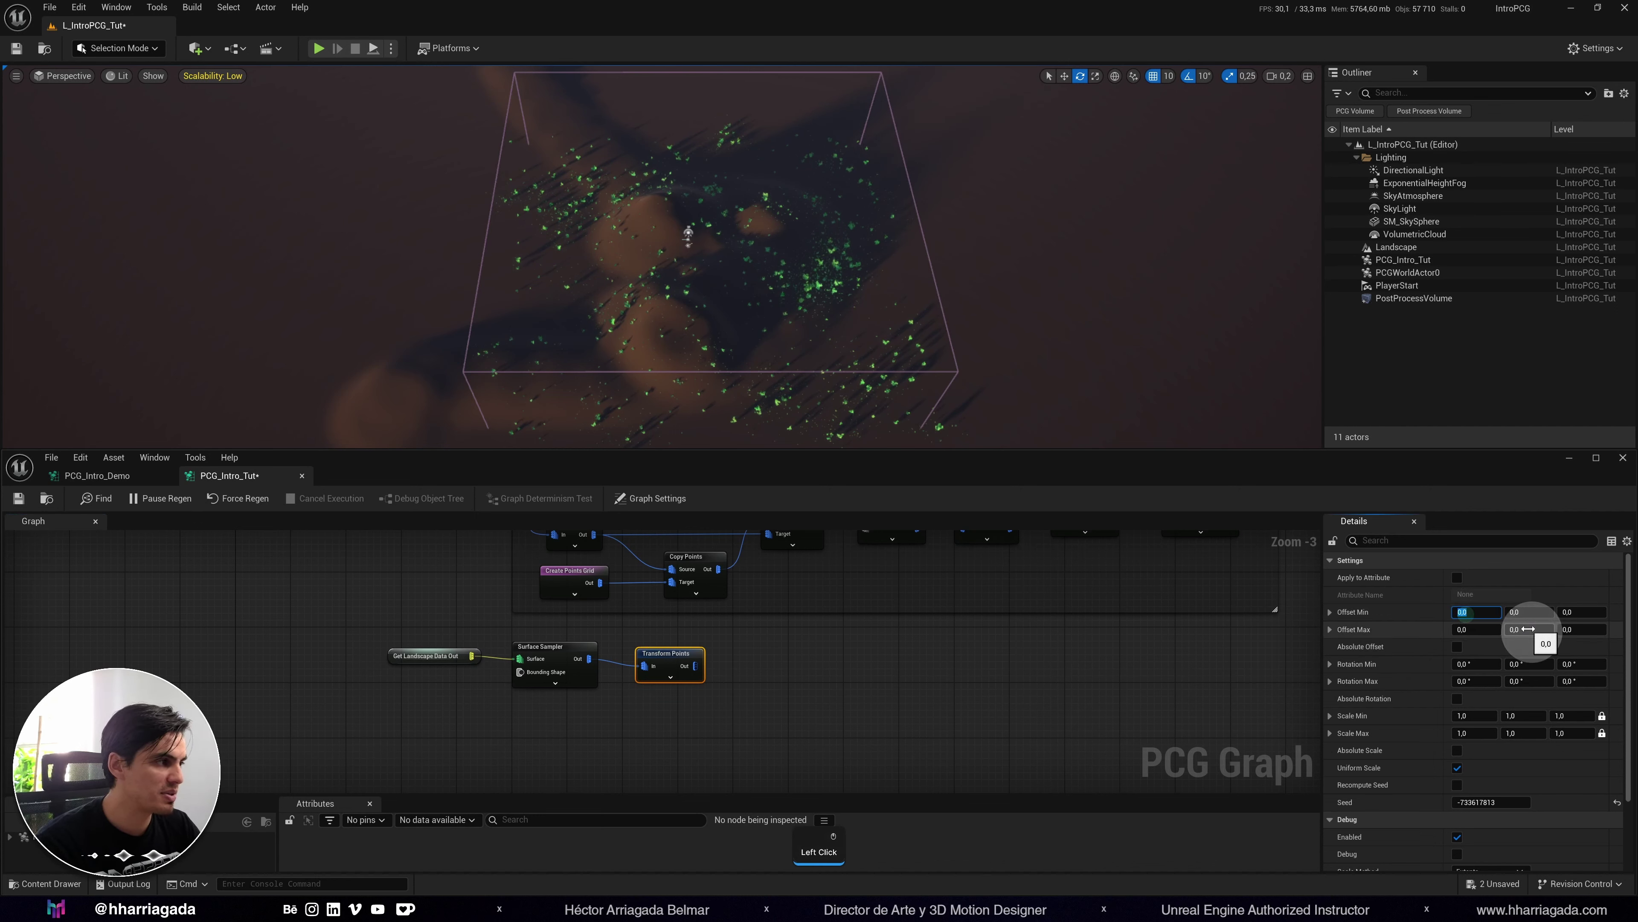
text(-25)
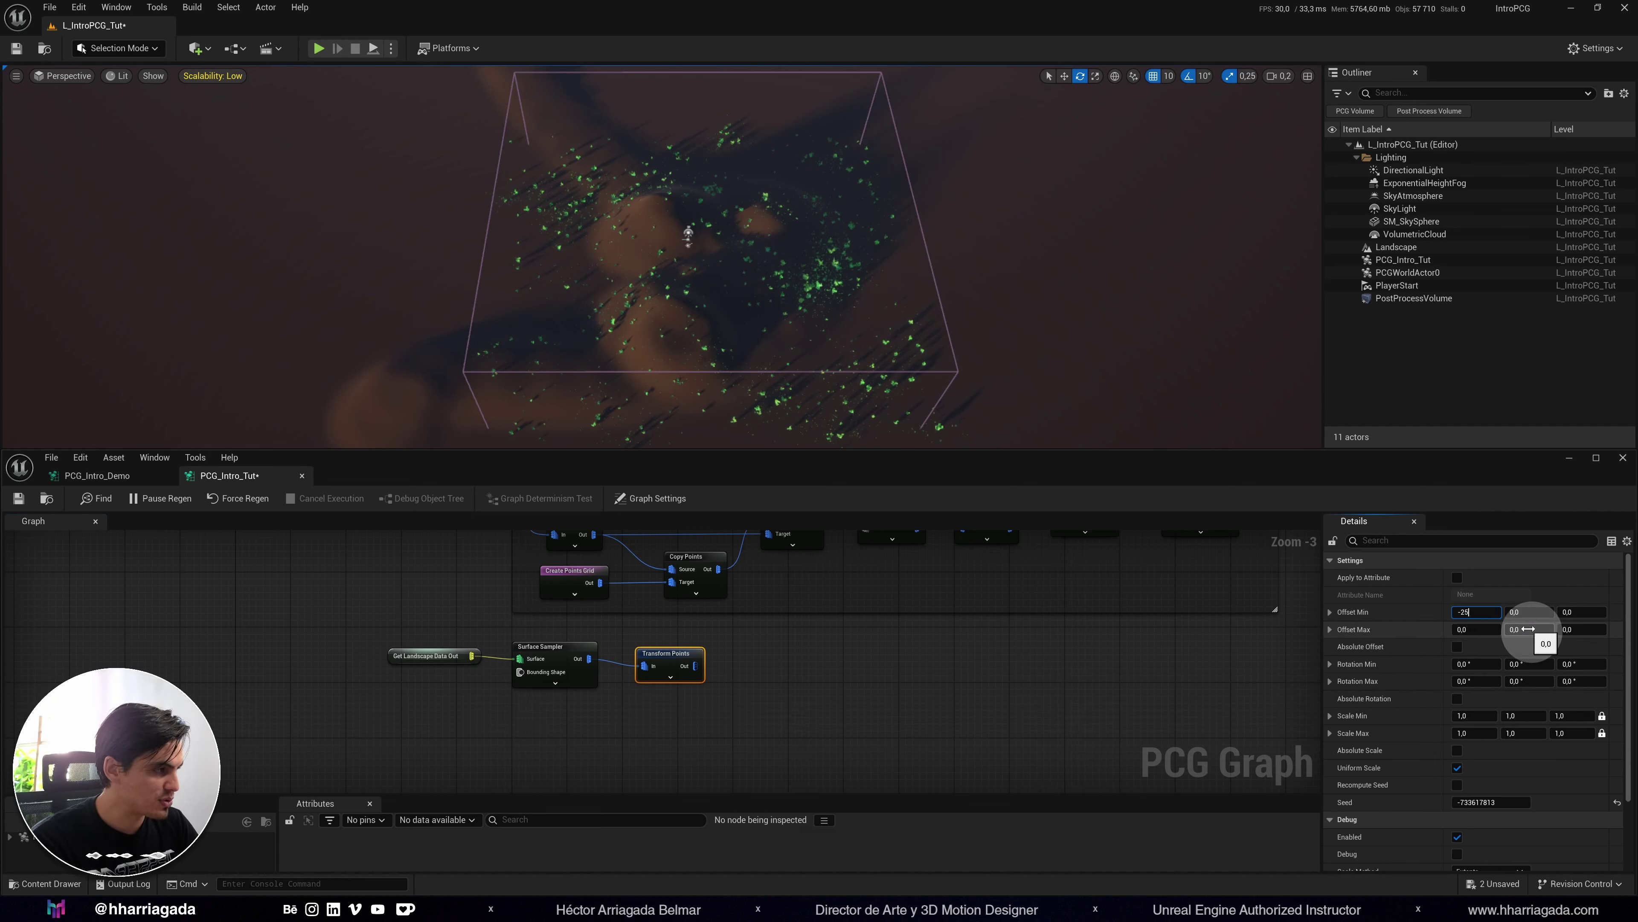
text(50)
key(Tab)
key(Tab)
text(250)
key(Tab)
text(250)
click(1578, 680)
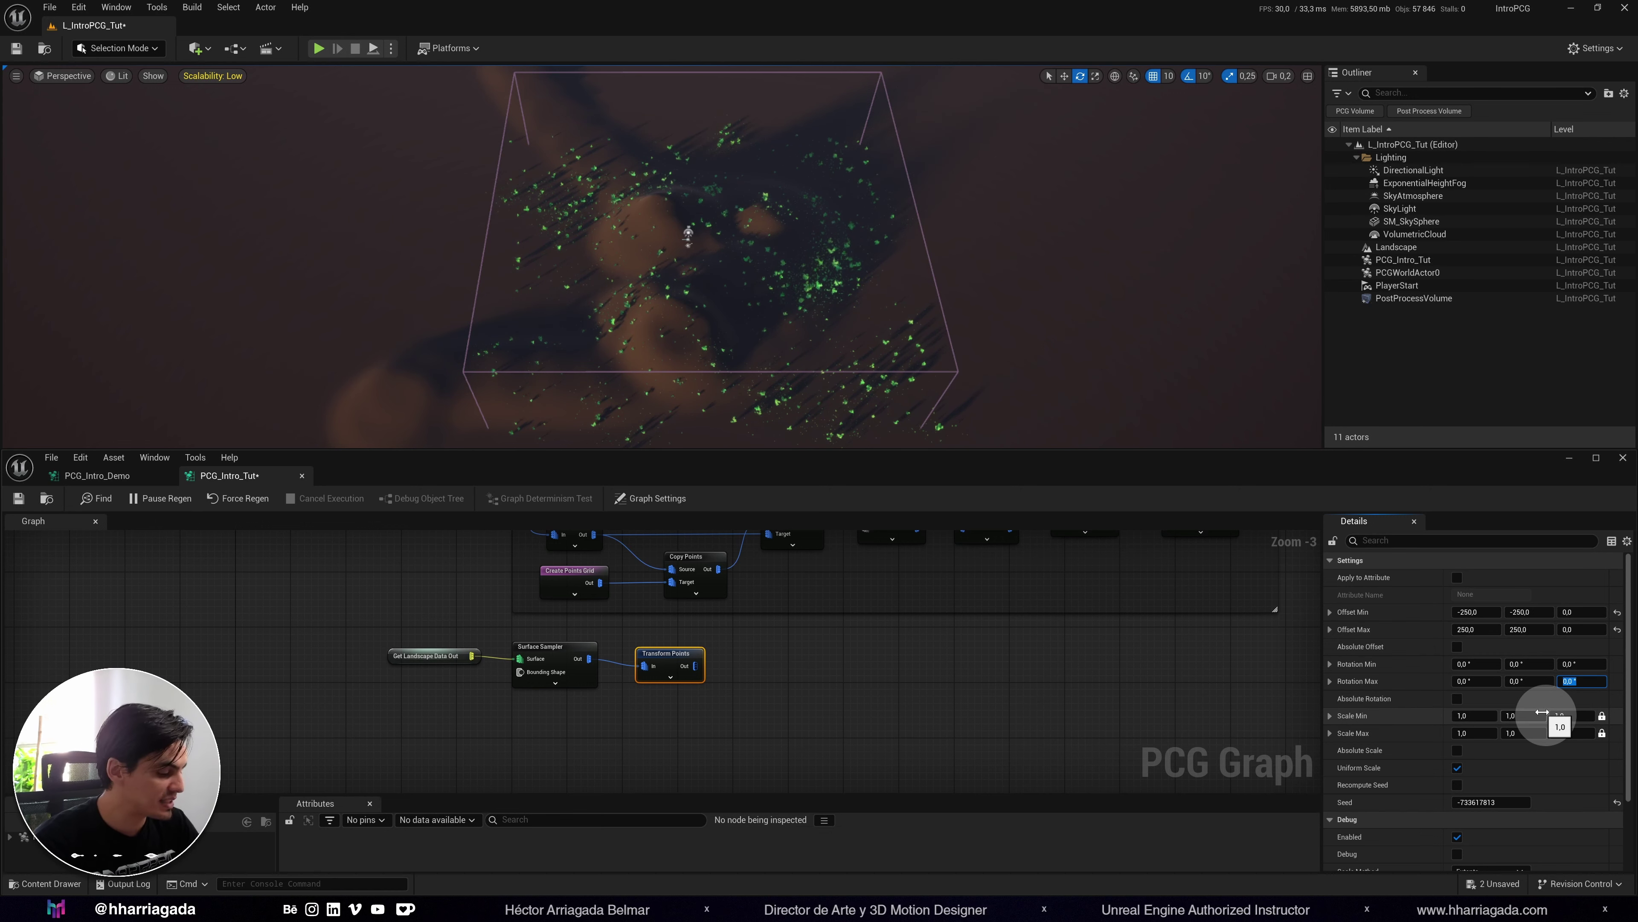
text(360)
key(Return)
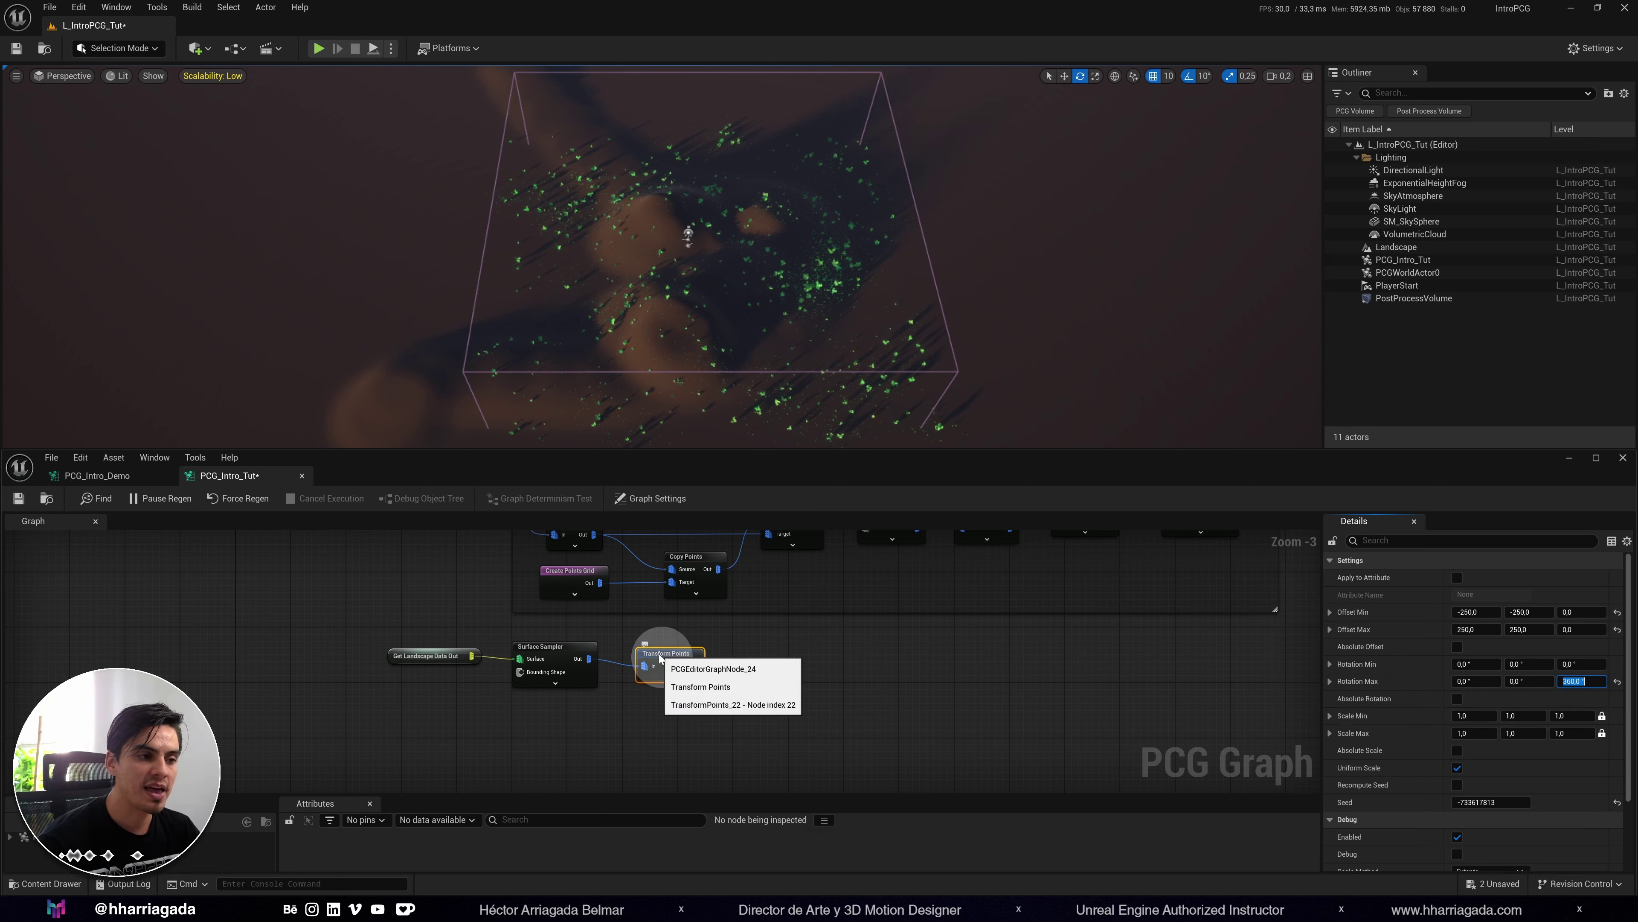
Set the new Transform Points' scale range to 0.5 minimum and 1.5 maximum.
click(1488, 715)
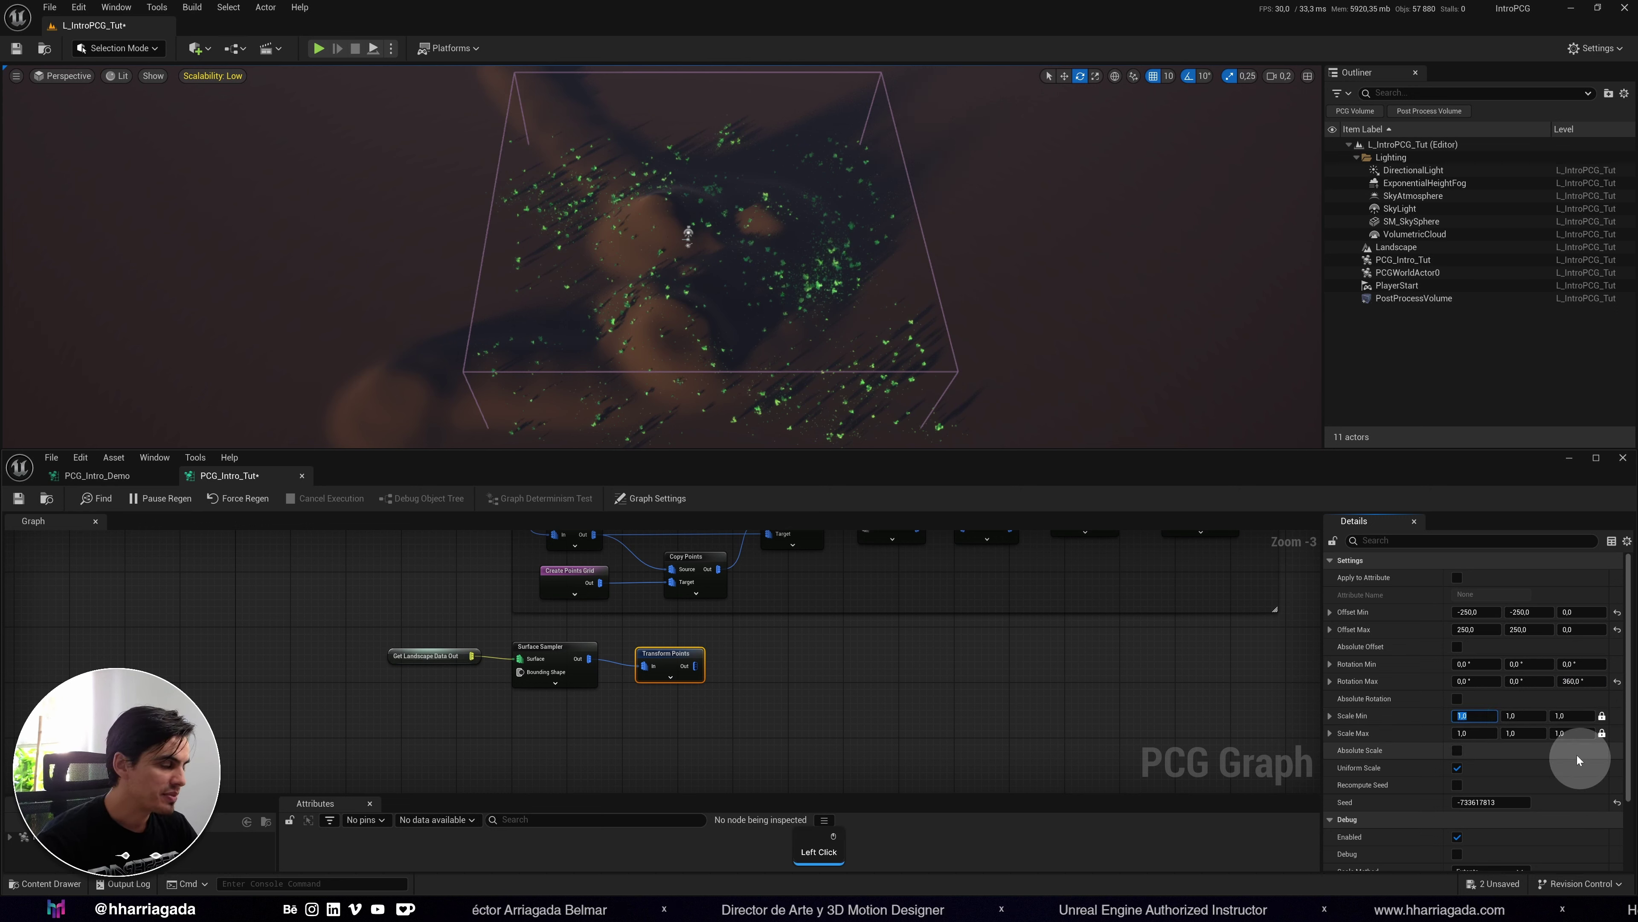
text(0,5)
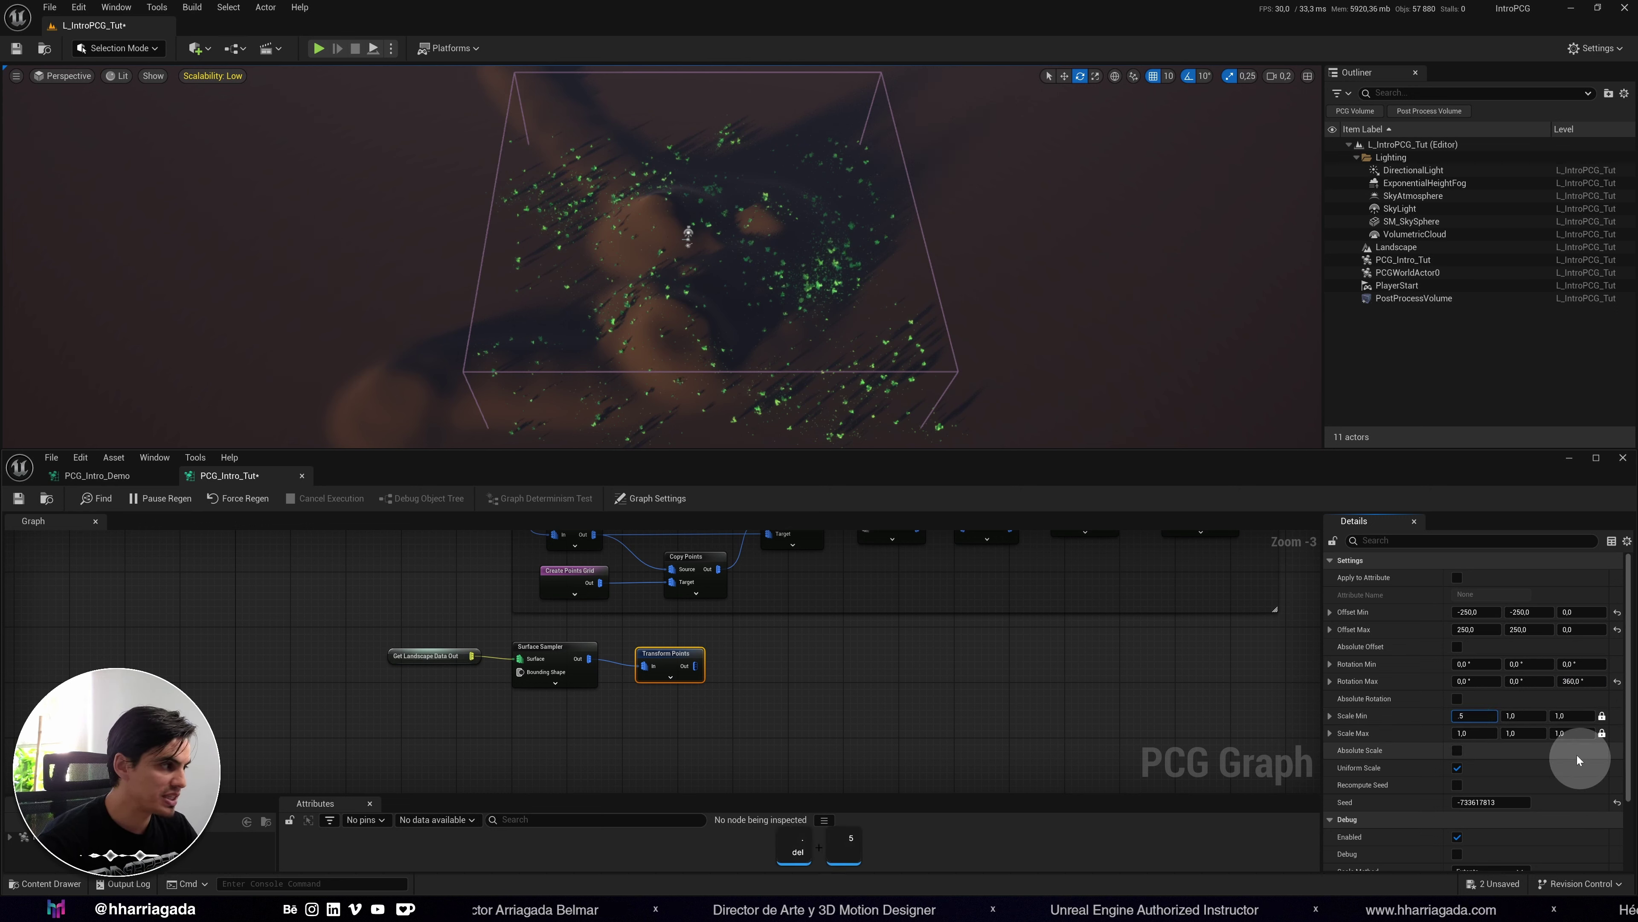
key(Return)
click(1477, 733)
text(1,5)
key(Return)
Add a Static Mesh Spawner fed by the new Transform Points' output and align it beside that node.
drag(689, 658, 742, 656)
text(static mesh)
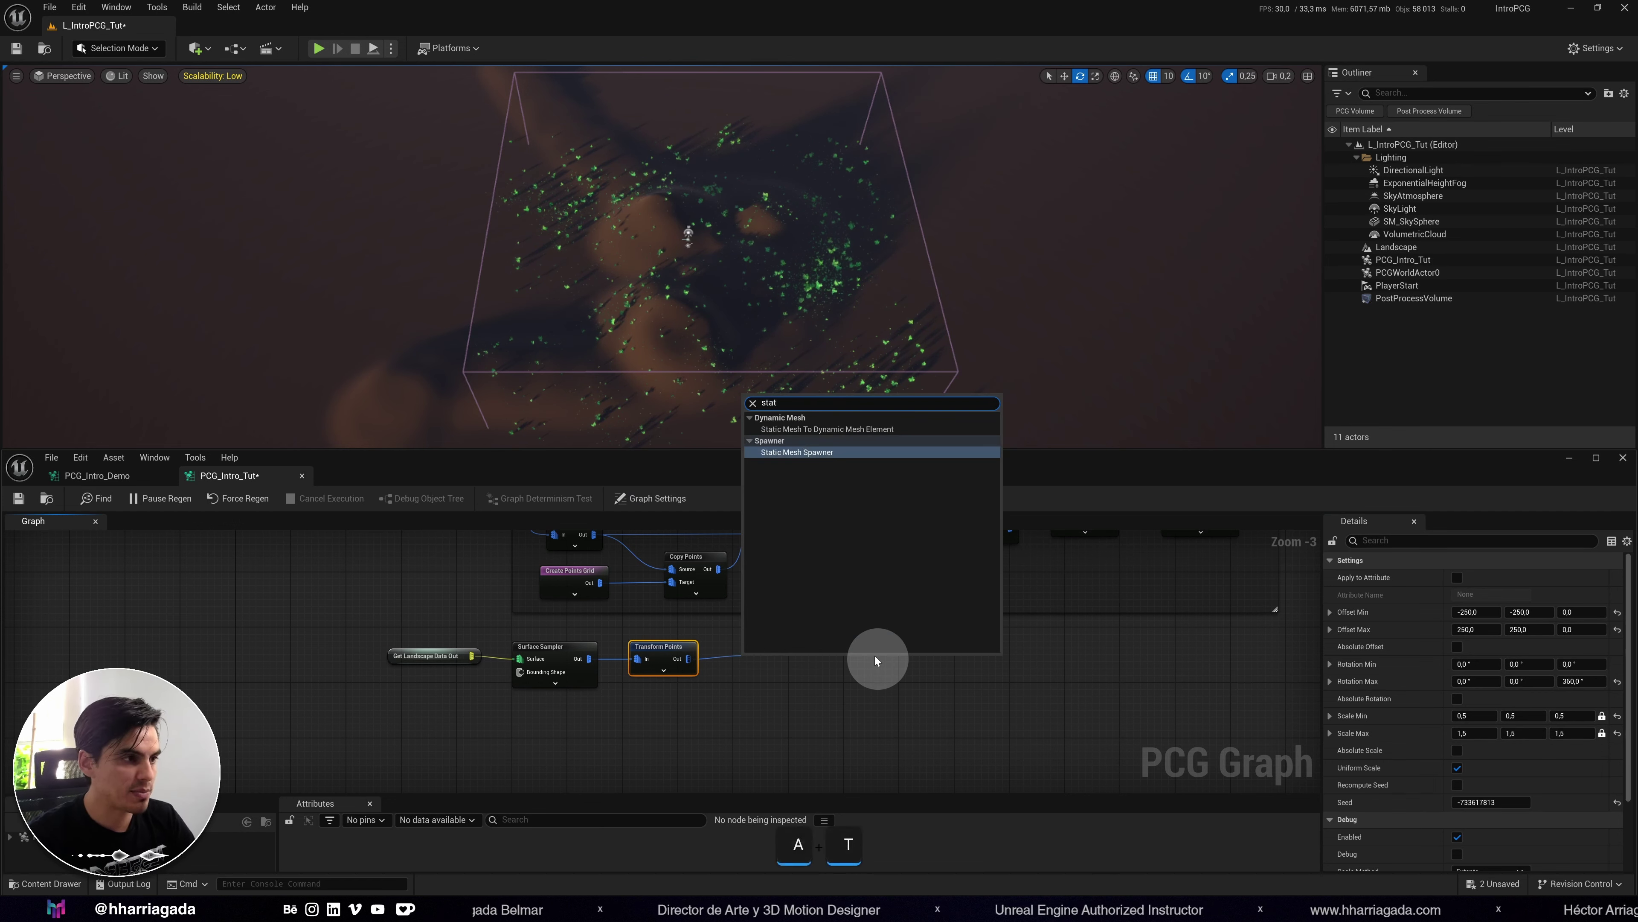
key(Return)
drag(757, 662, 750, 648)
Add one mesh entry to the new Static Mesh Spawner and assign the PCG boulder mesh to it.
click(71, 883)
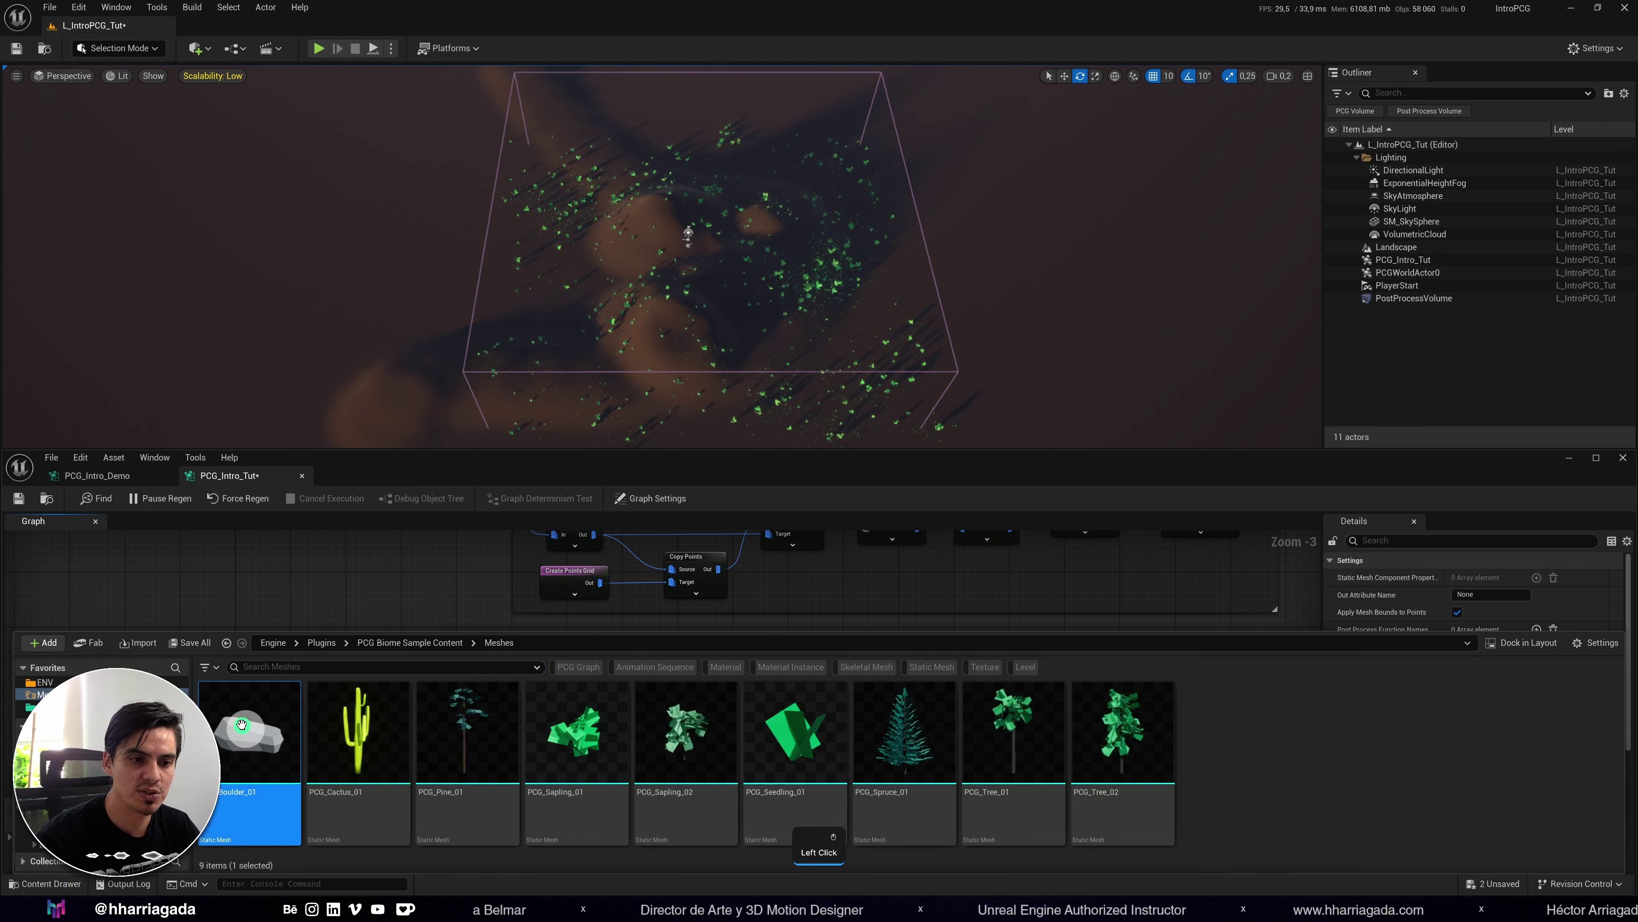
click(1586, 599)
click(767, 646)
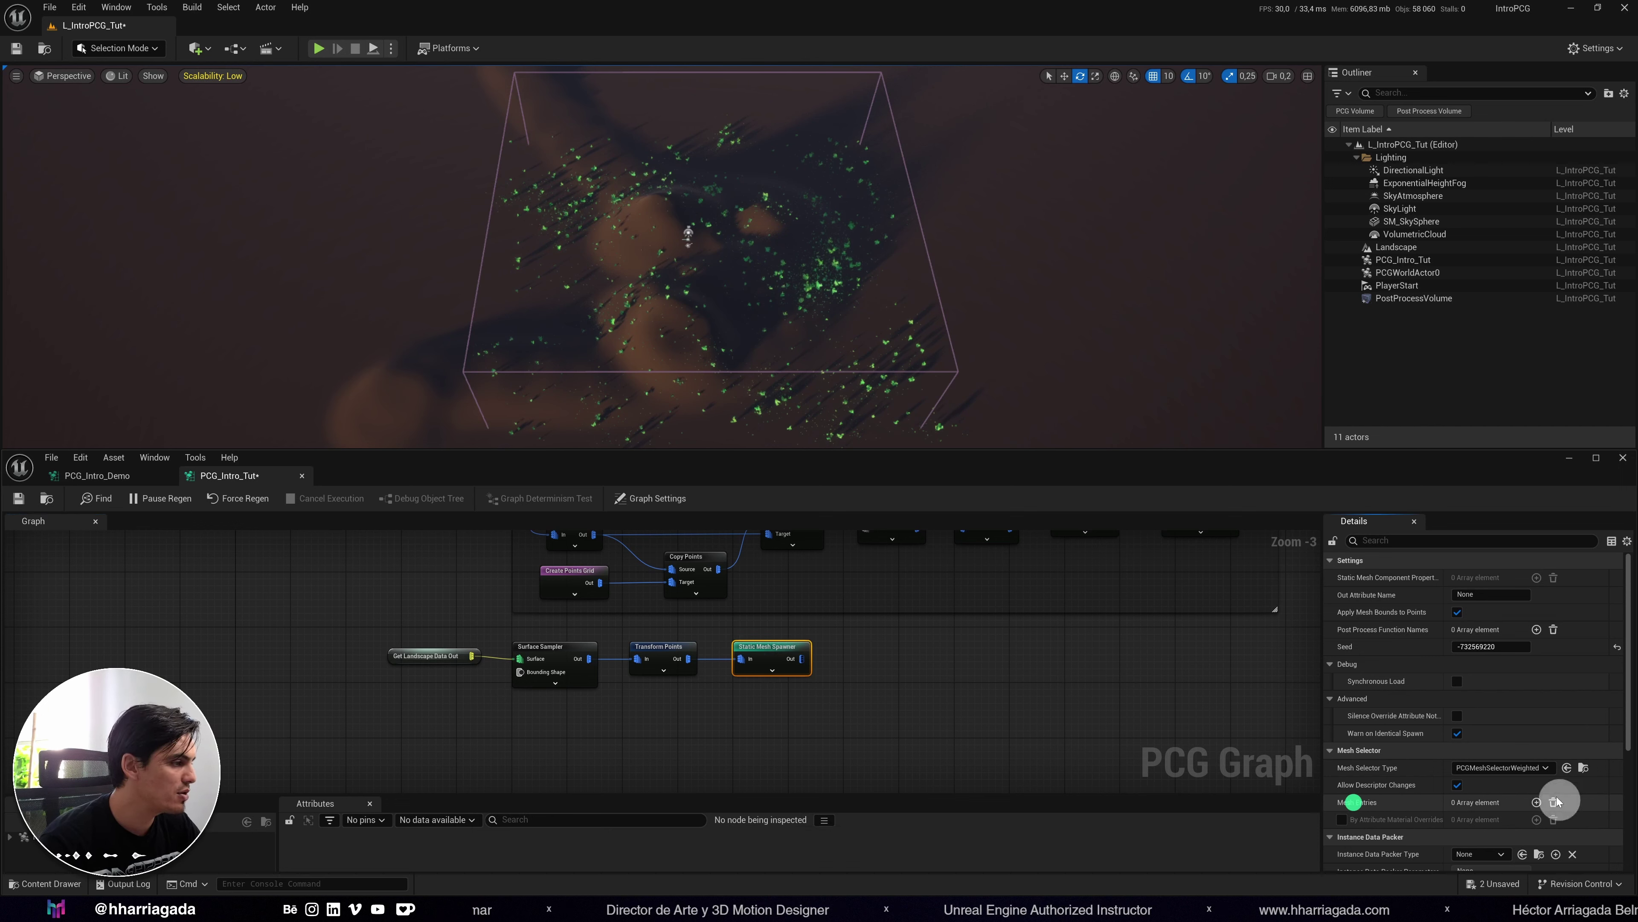
click(1536, 802)
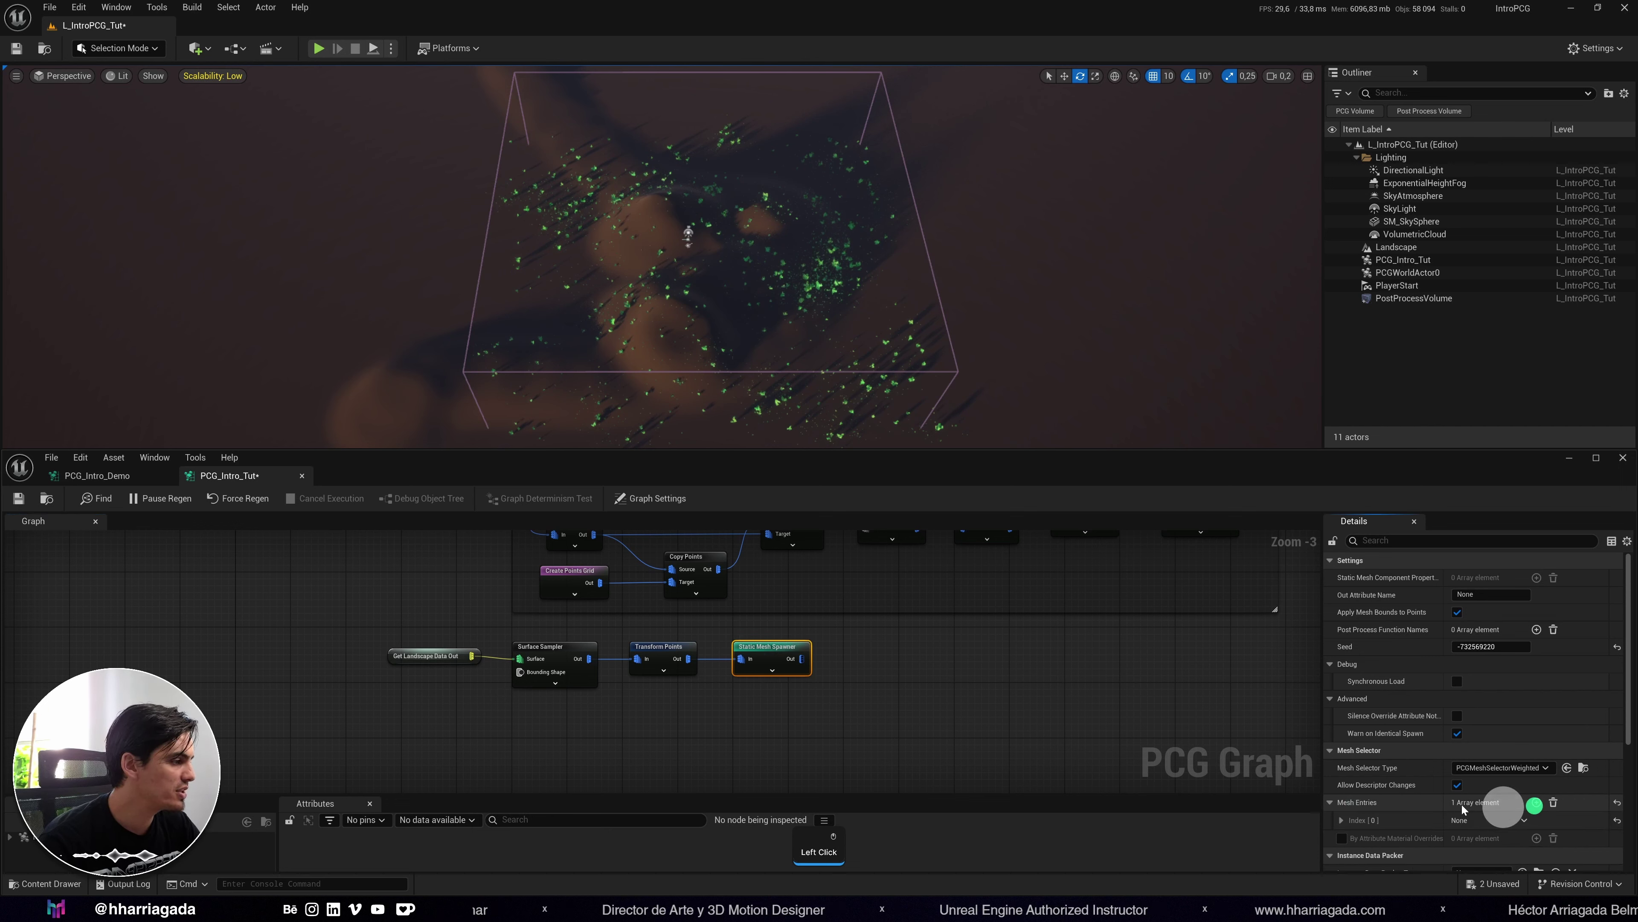
click(1342, 820)
click(1351, 838)
scroll(1405, 841, down, 2)
click(1547, 789)
Set the boulder chain's Transform Points scale to 0.25 minimum and 0.5 maximum.
click(659, 647)
click(1474, 613)
text(0,25)
key(Return)
click(1475, 631)
text(0,5)
key(Return)
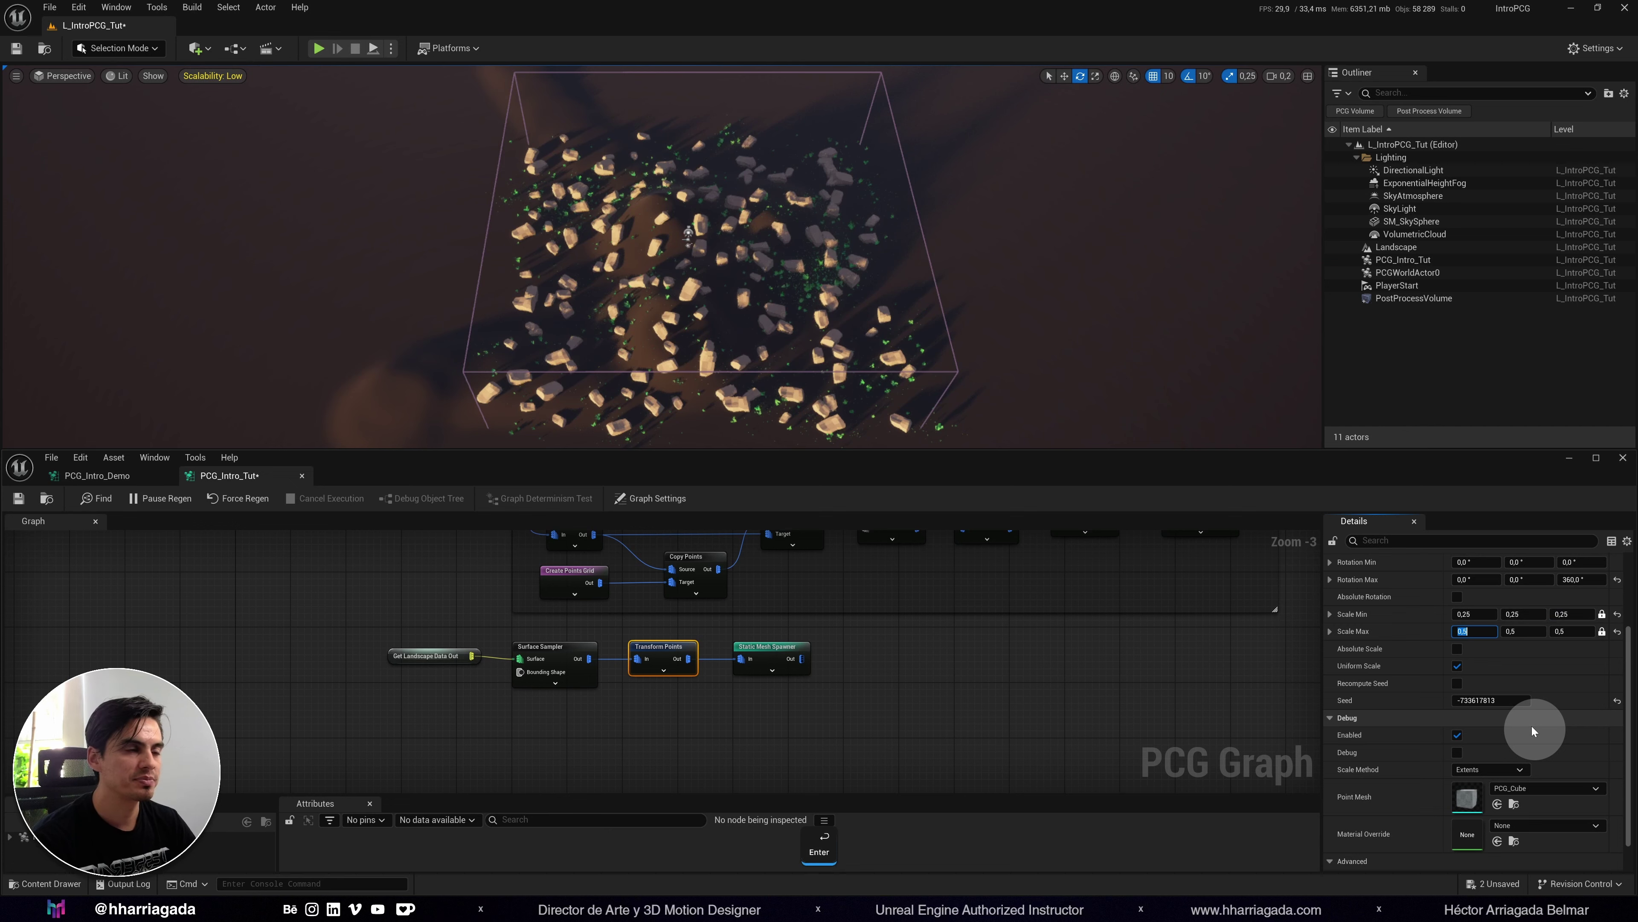
Reduce the minimum scale of the boulder chain's Transform Points to 0.15.
click(1474, 614)
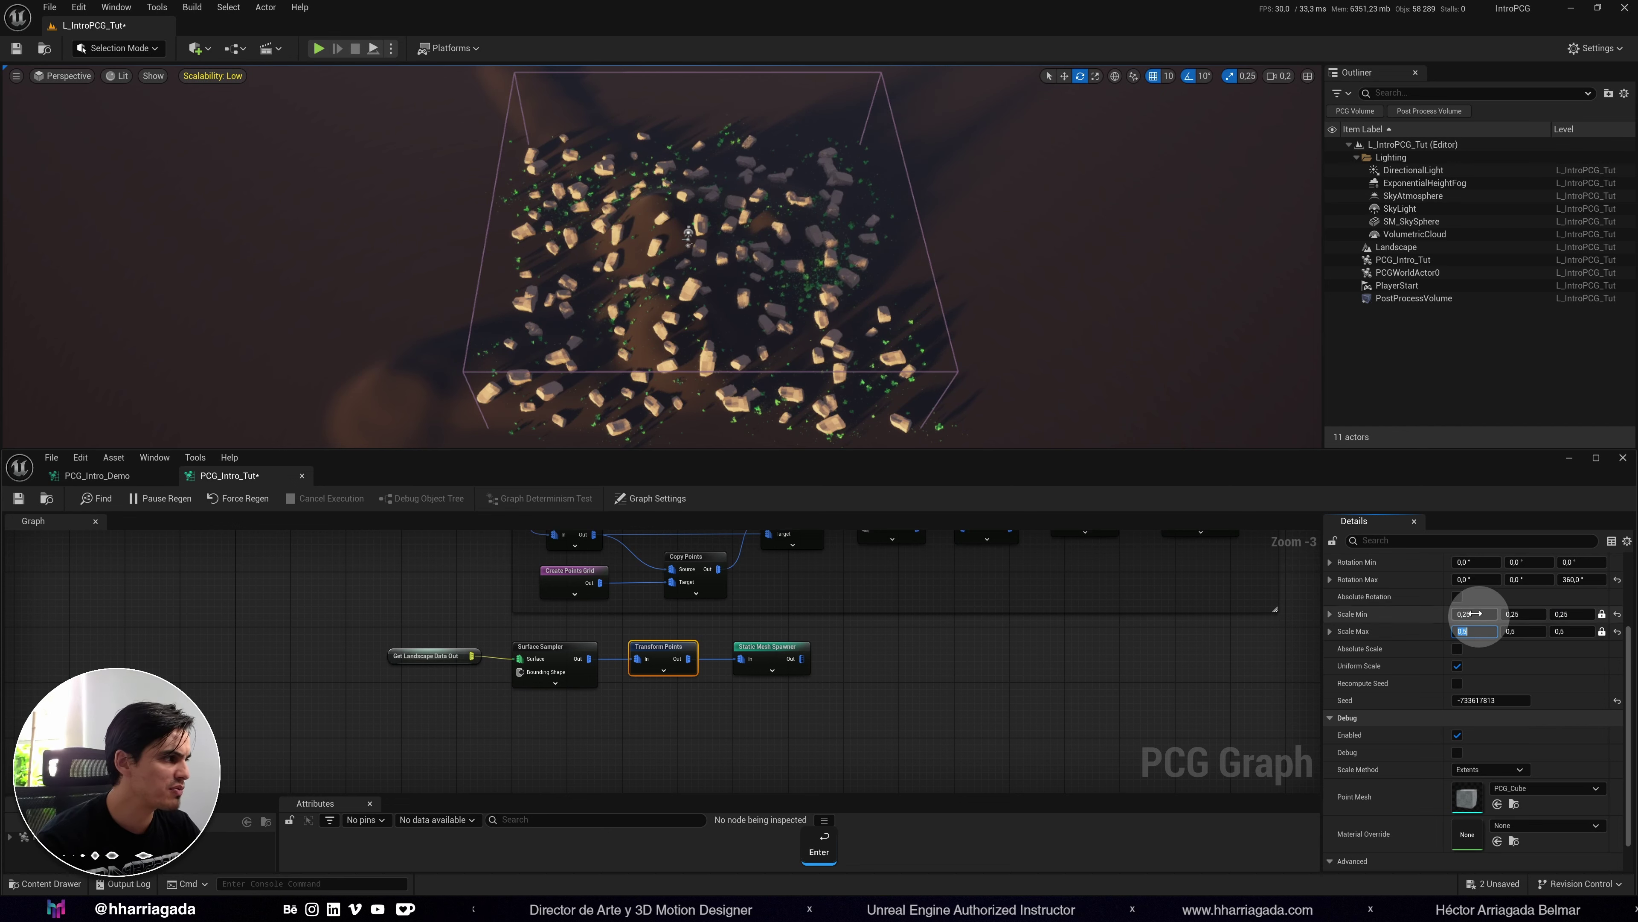
text(0,15)
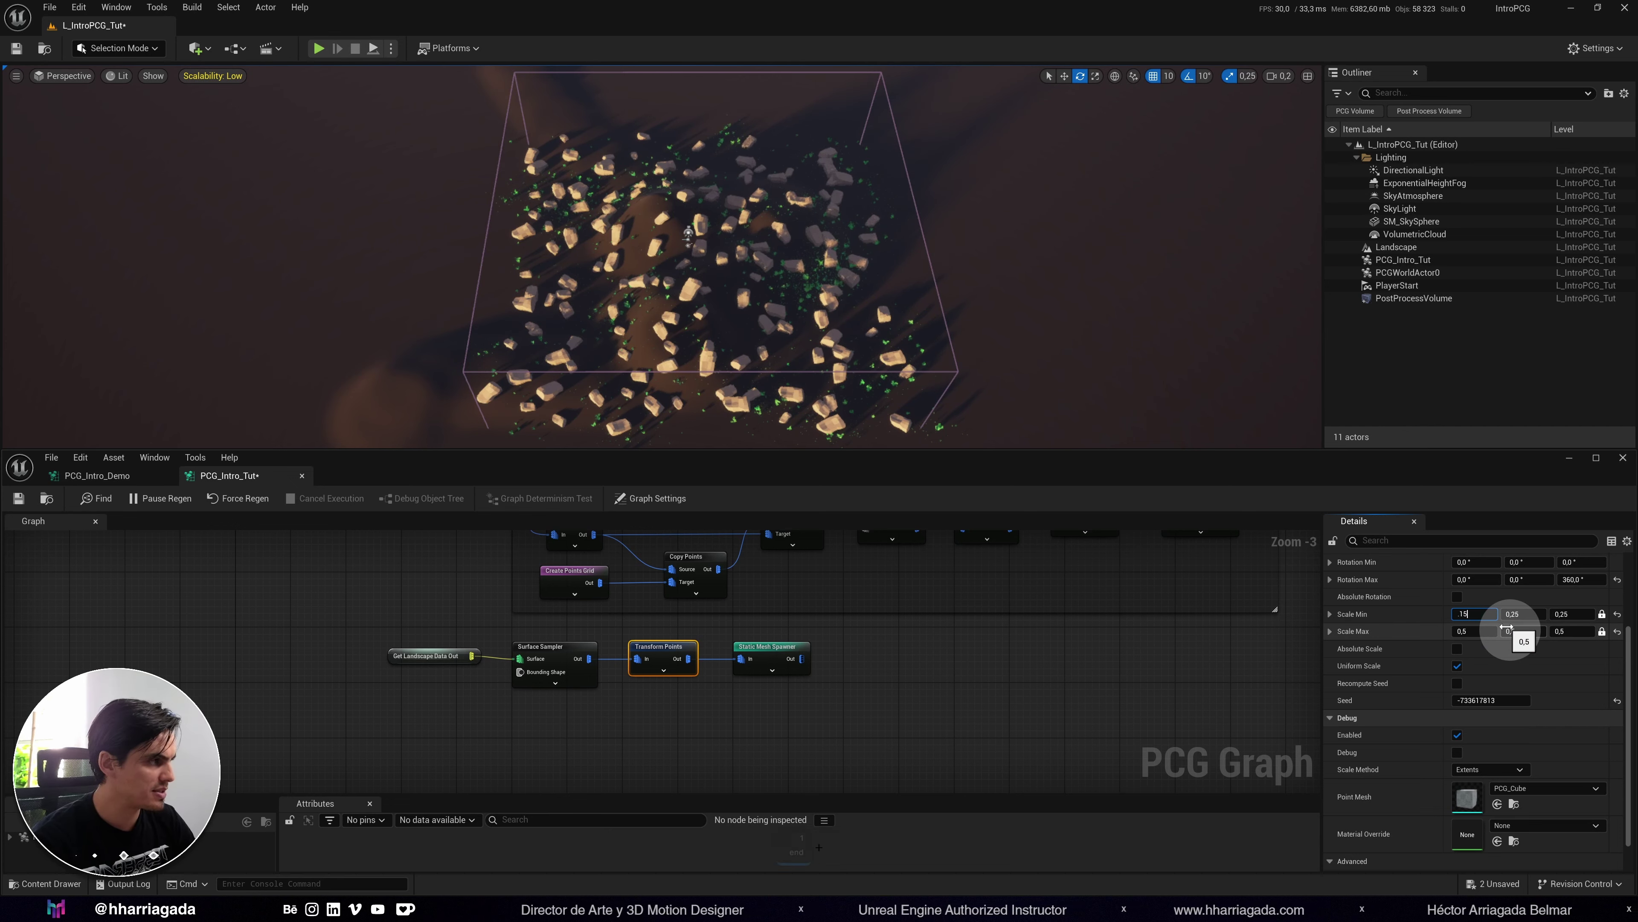
key(Return)
click(840, 742)
Thin out the boulders by trying 0.05 points per squared meter on their Surface Sampler and settling on 0.02.
click(568, 652)
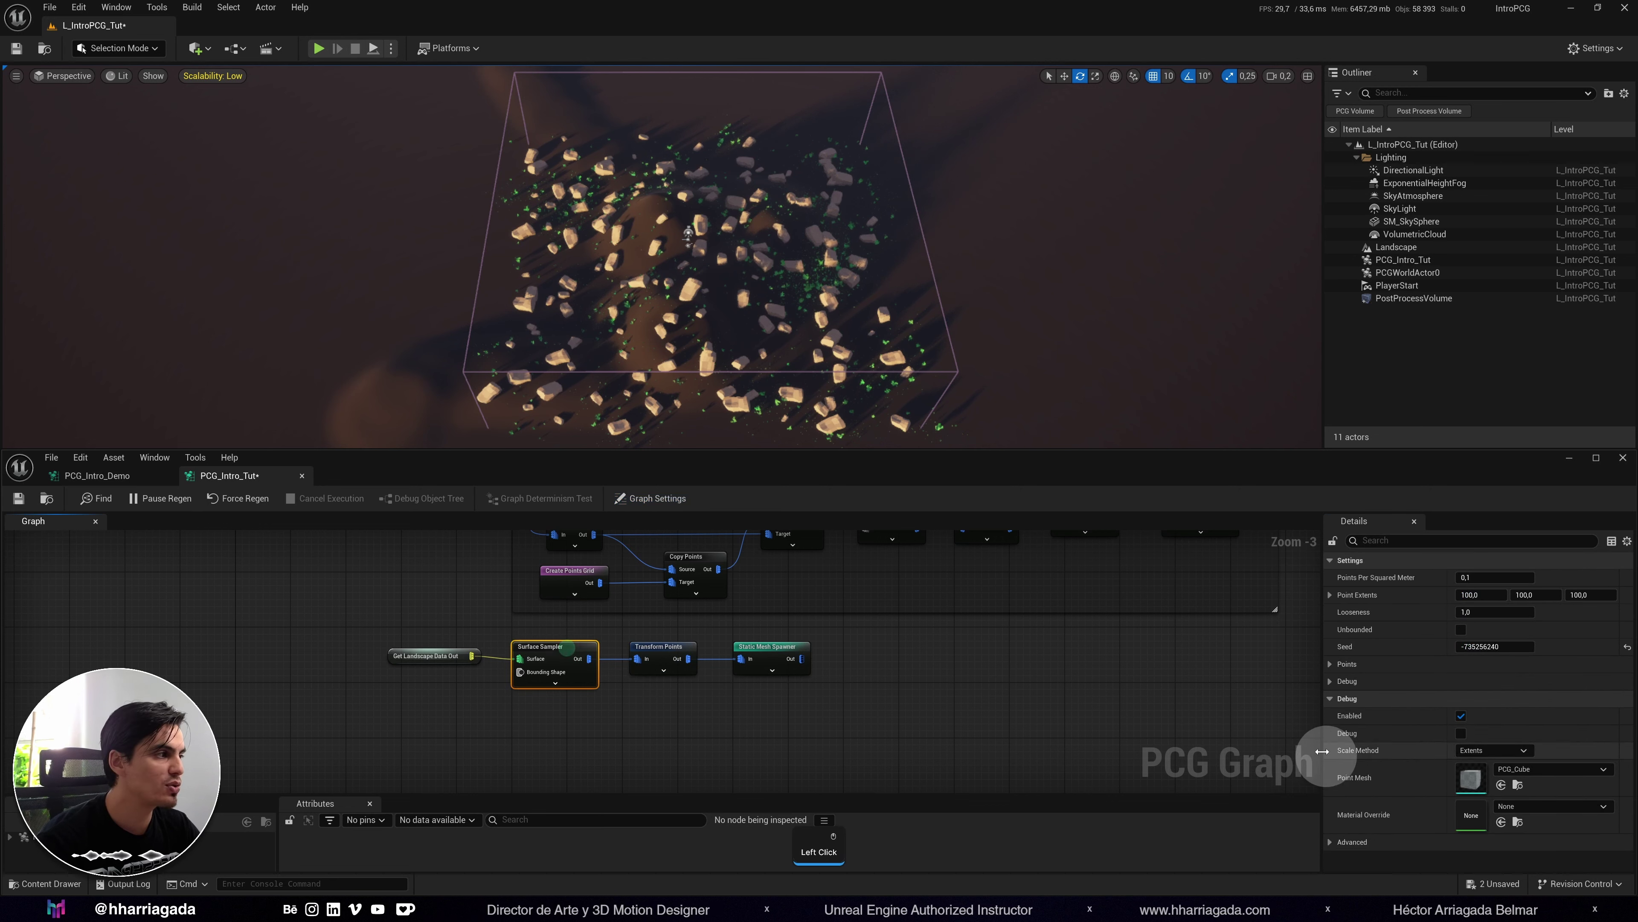
click(1517, 576)
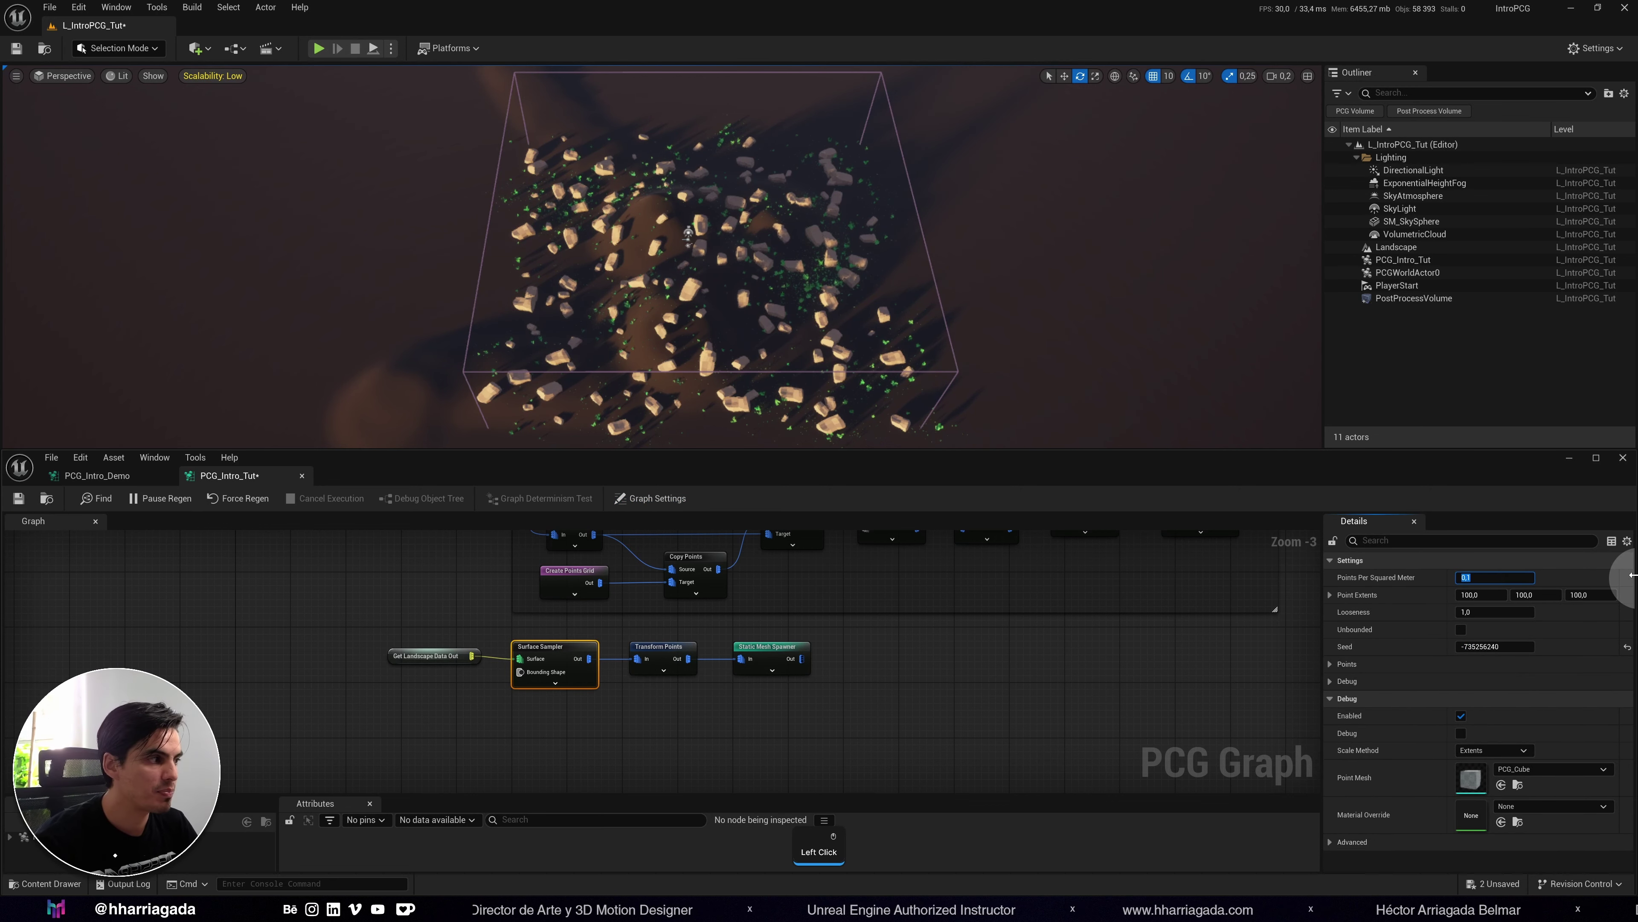
text(0,05)
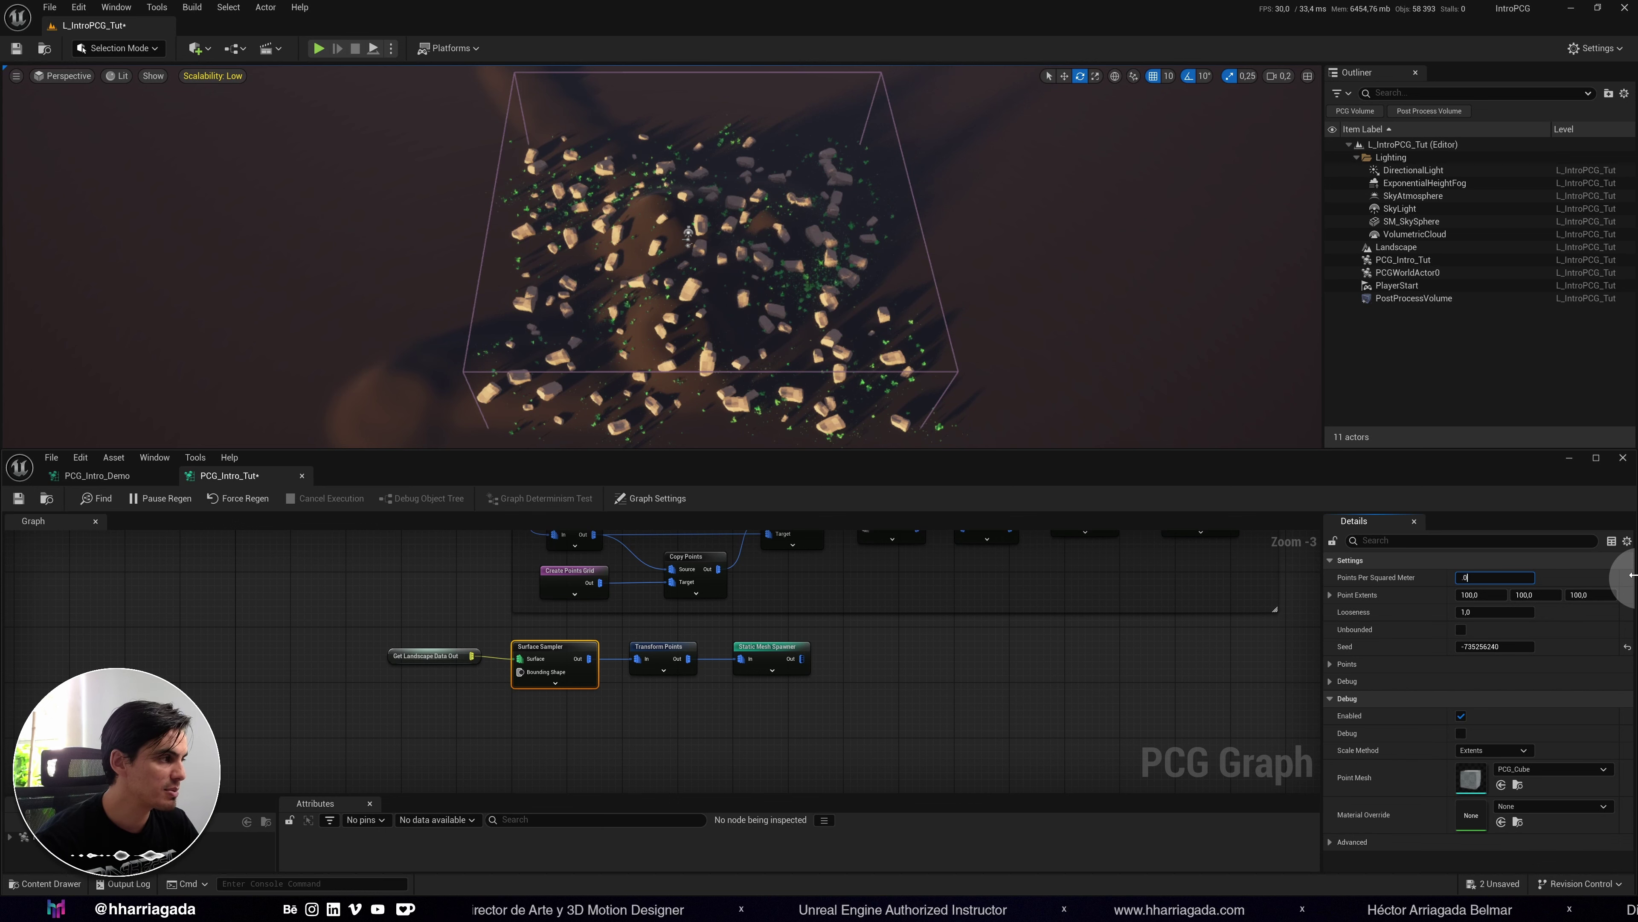
key(Return)
text(0,02)
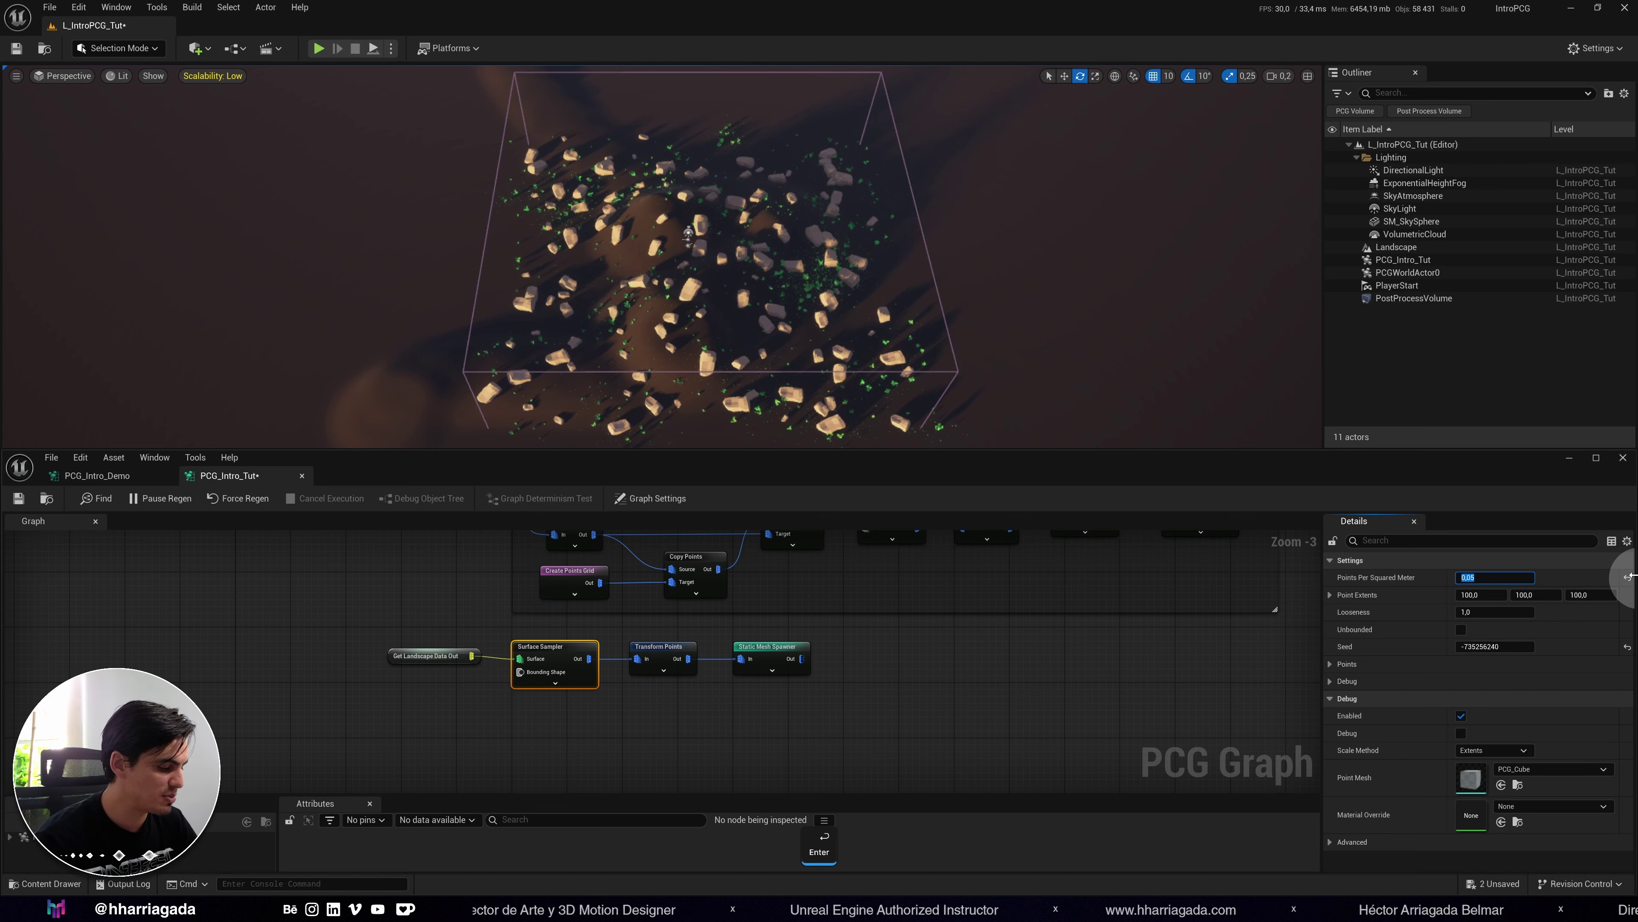
key(Return)
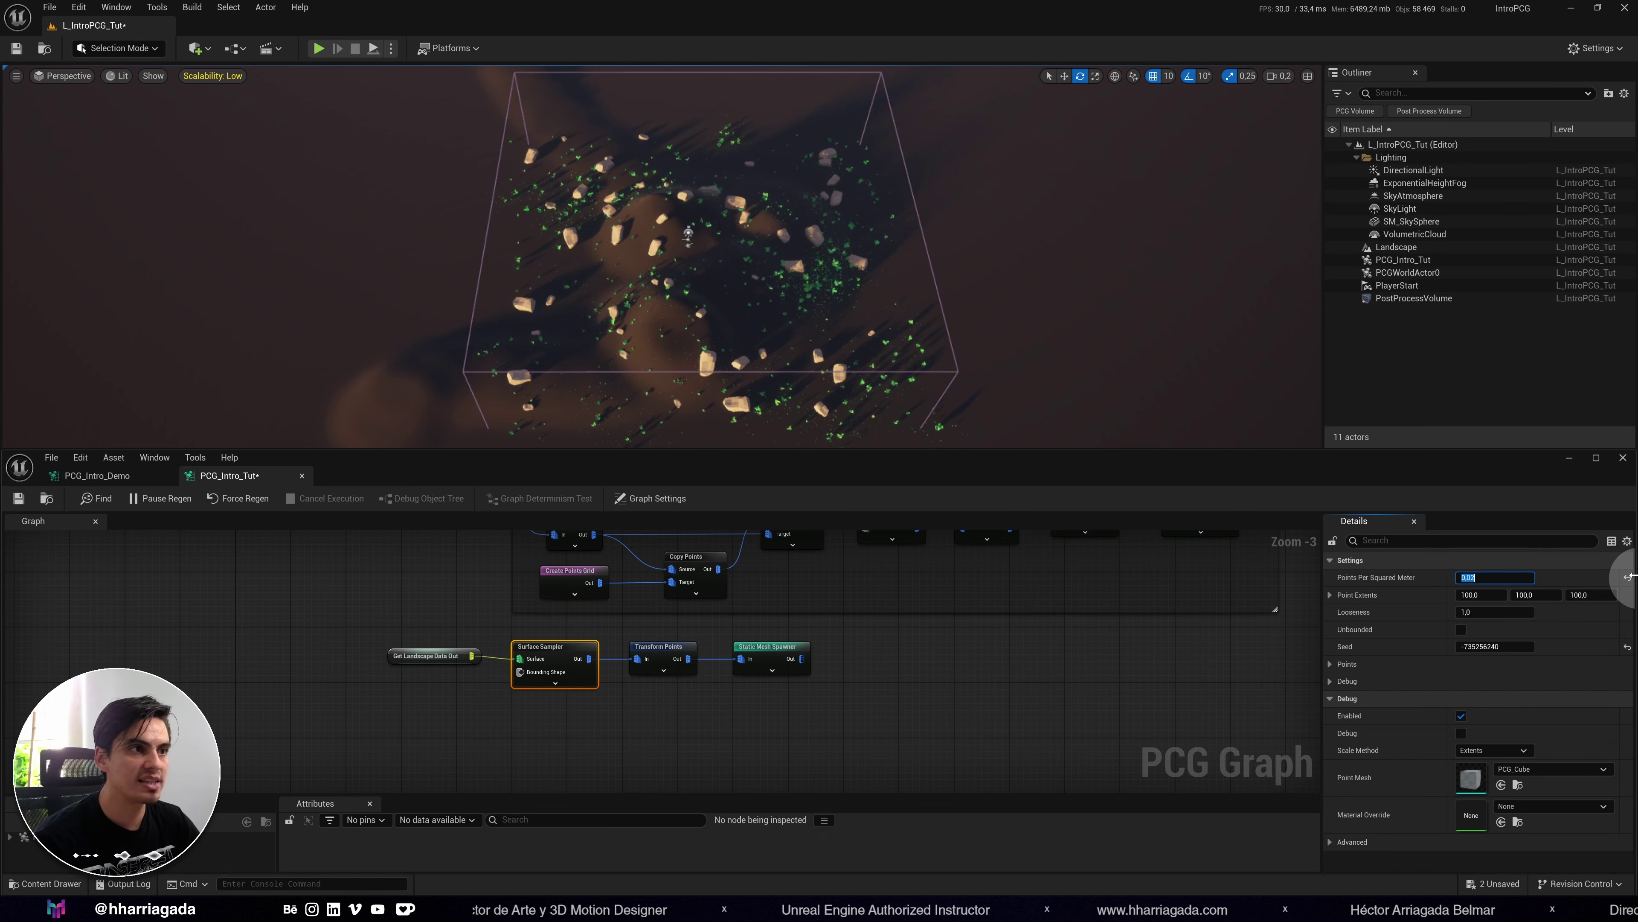
Move the whole boulder node chain so that it lines up beneath the Grass 2 group.
click(931, 736)
drag(946, 742, 400, 632)
drag(542, 646, 666, 674)
Fly closer to the landscape in the level viewport to examine the scattered boulders among the grass.
click(815, 370)
right_drag(816, 366, 605, 344)
key(w)
scroll(829, 375, up, 3)
scroll(852, 344, up, 1)
key(d)
scroll(702, 340, down, 1)
Toggle the boulder Static Mesh Spawner off and on several times to compare the scene, leaving it enabled.
click(890, 688)
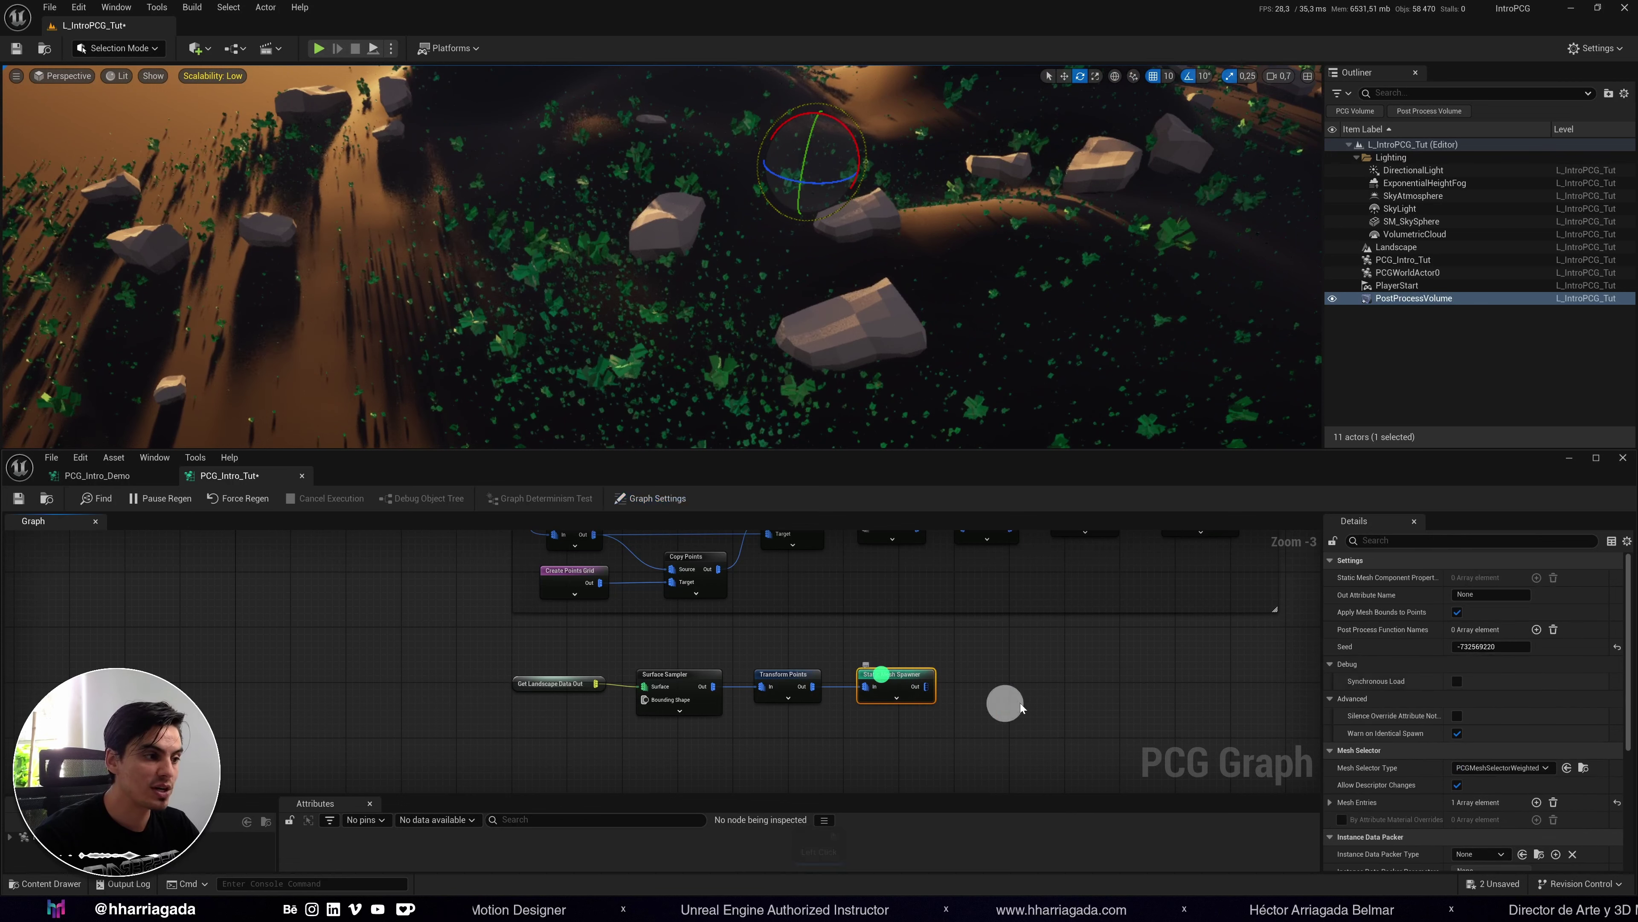
key(e)
key(e)
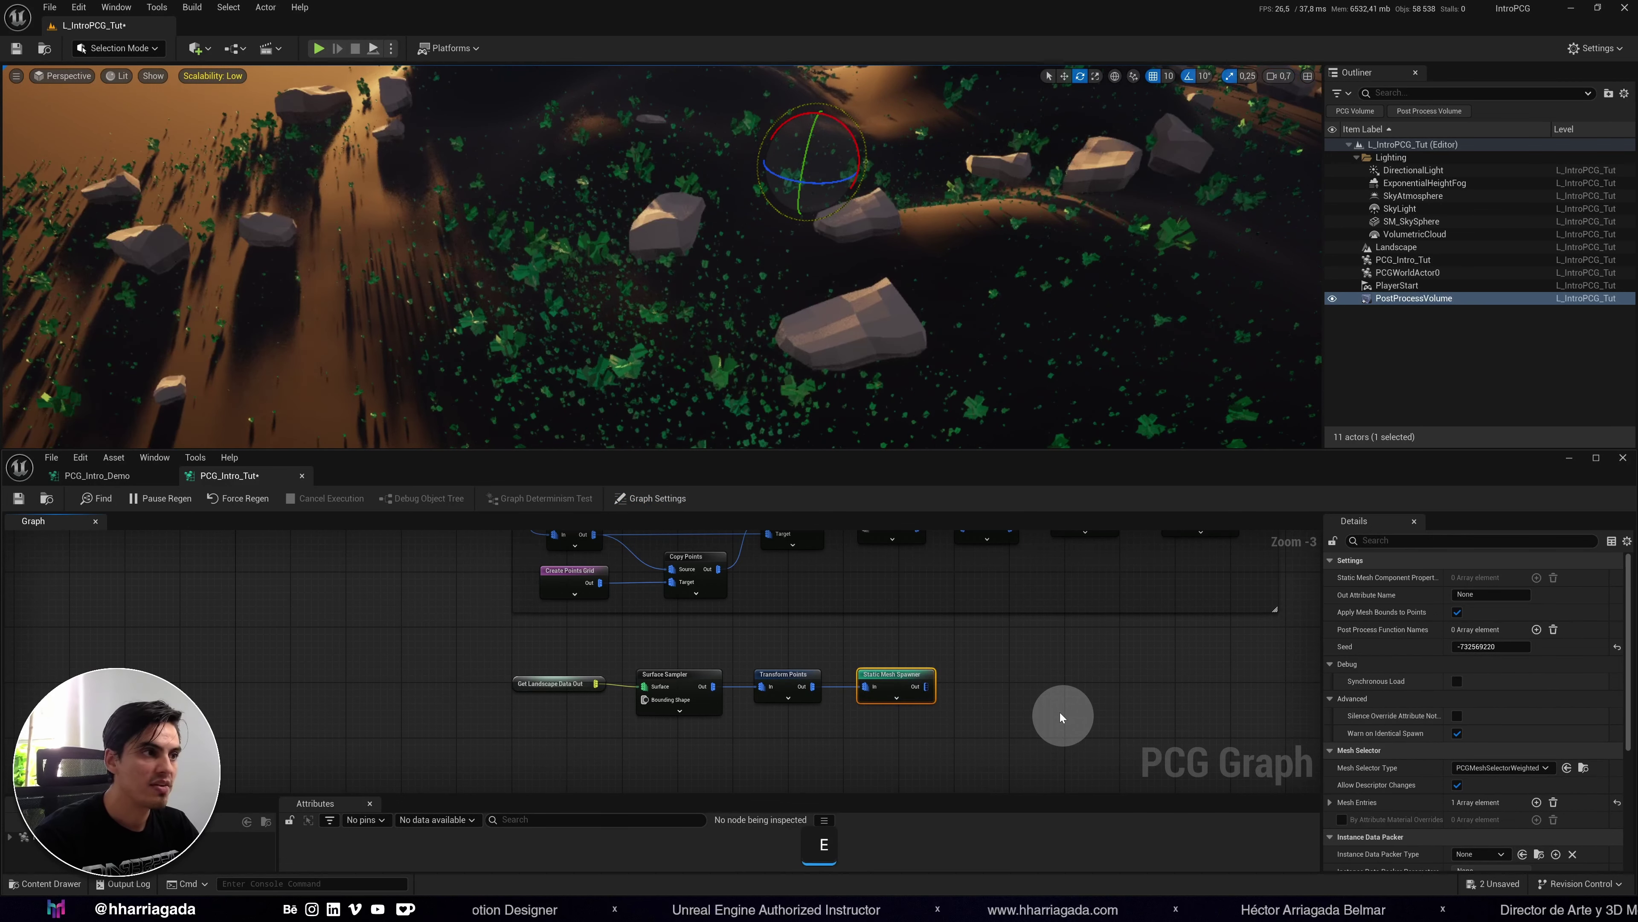
key(e)
key(e)
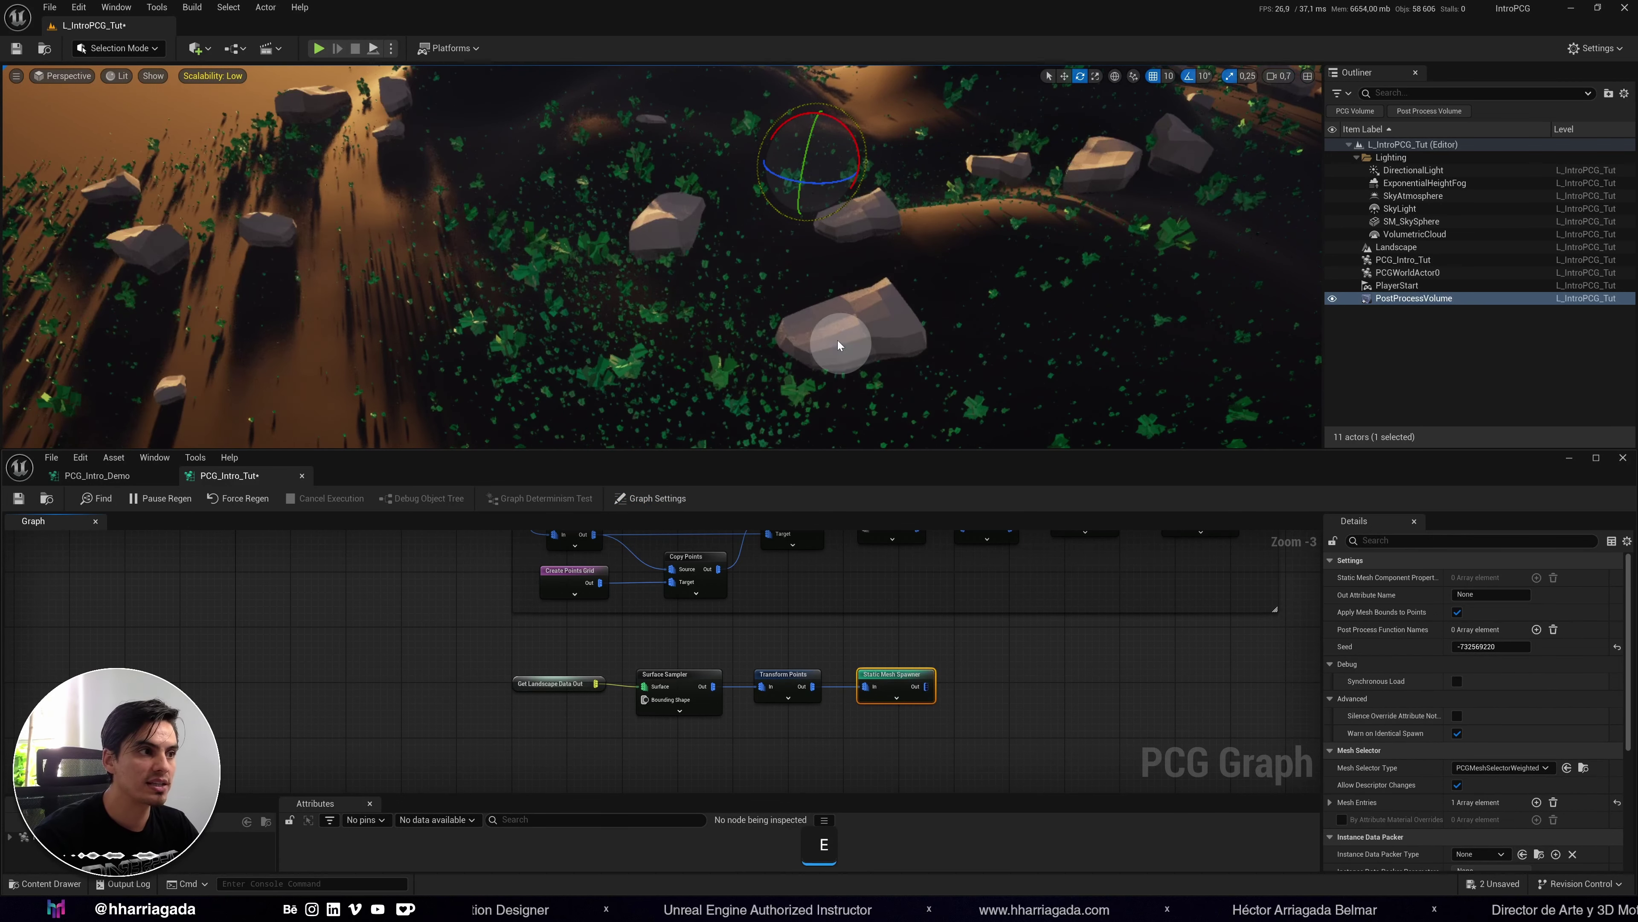
key(e)
key(e)
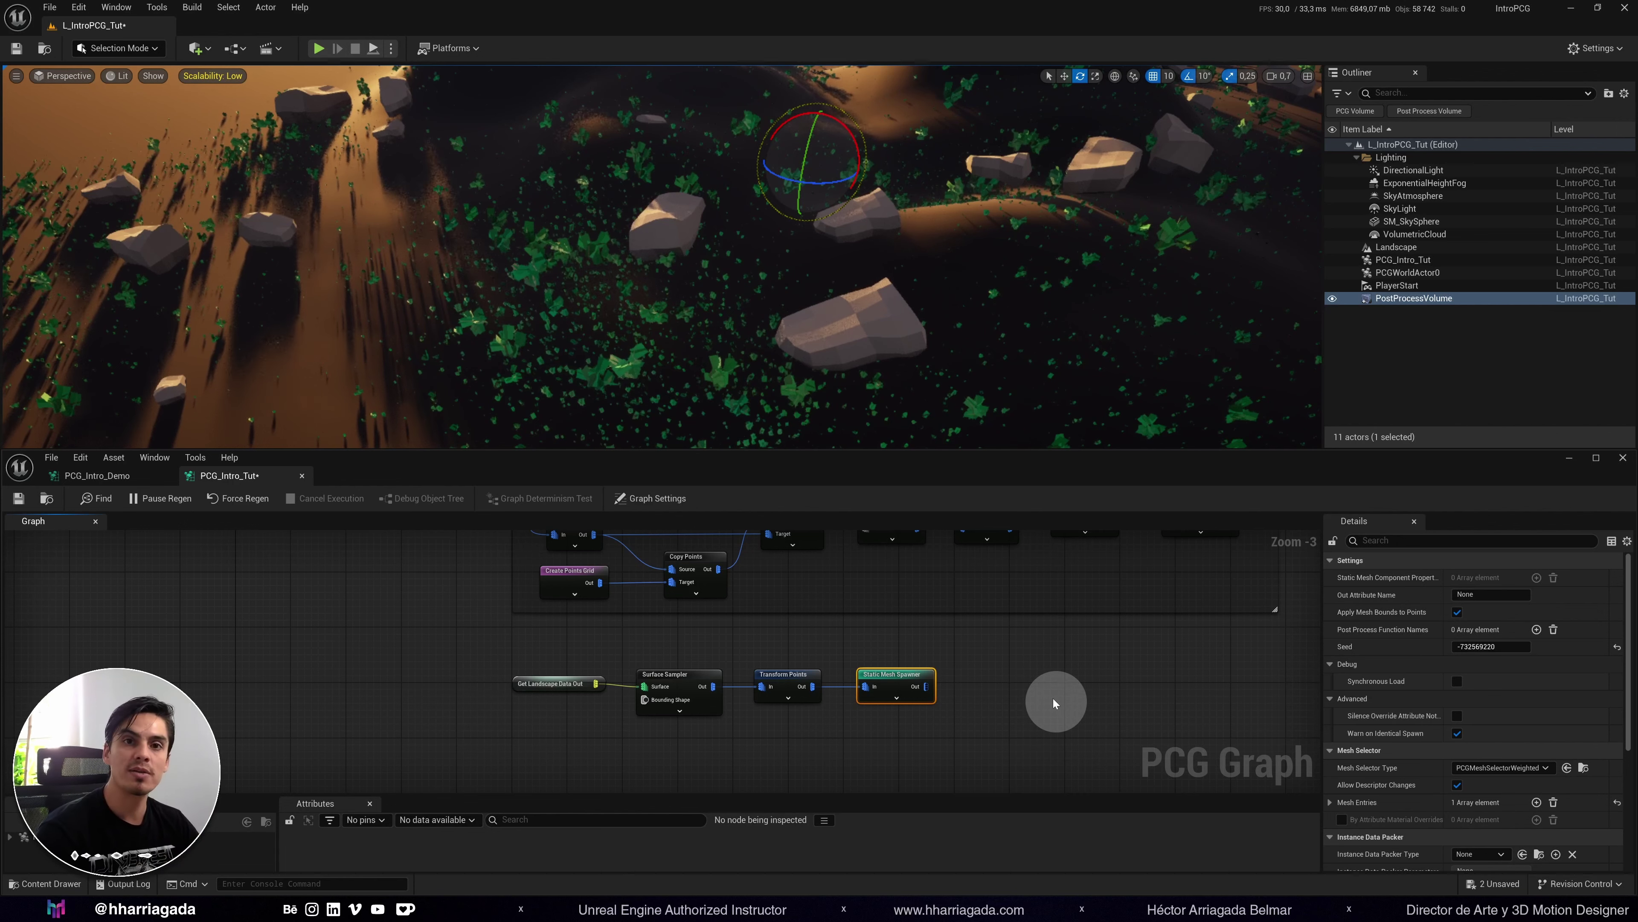
Select the entire boulder chain, from the Get Landscape Data Out reroute through to the Static Mesh Spawner.
right_drag(1071, 706, 979, 715)
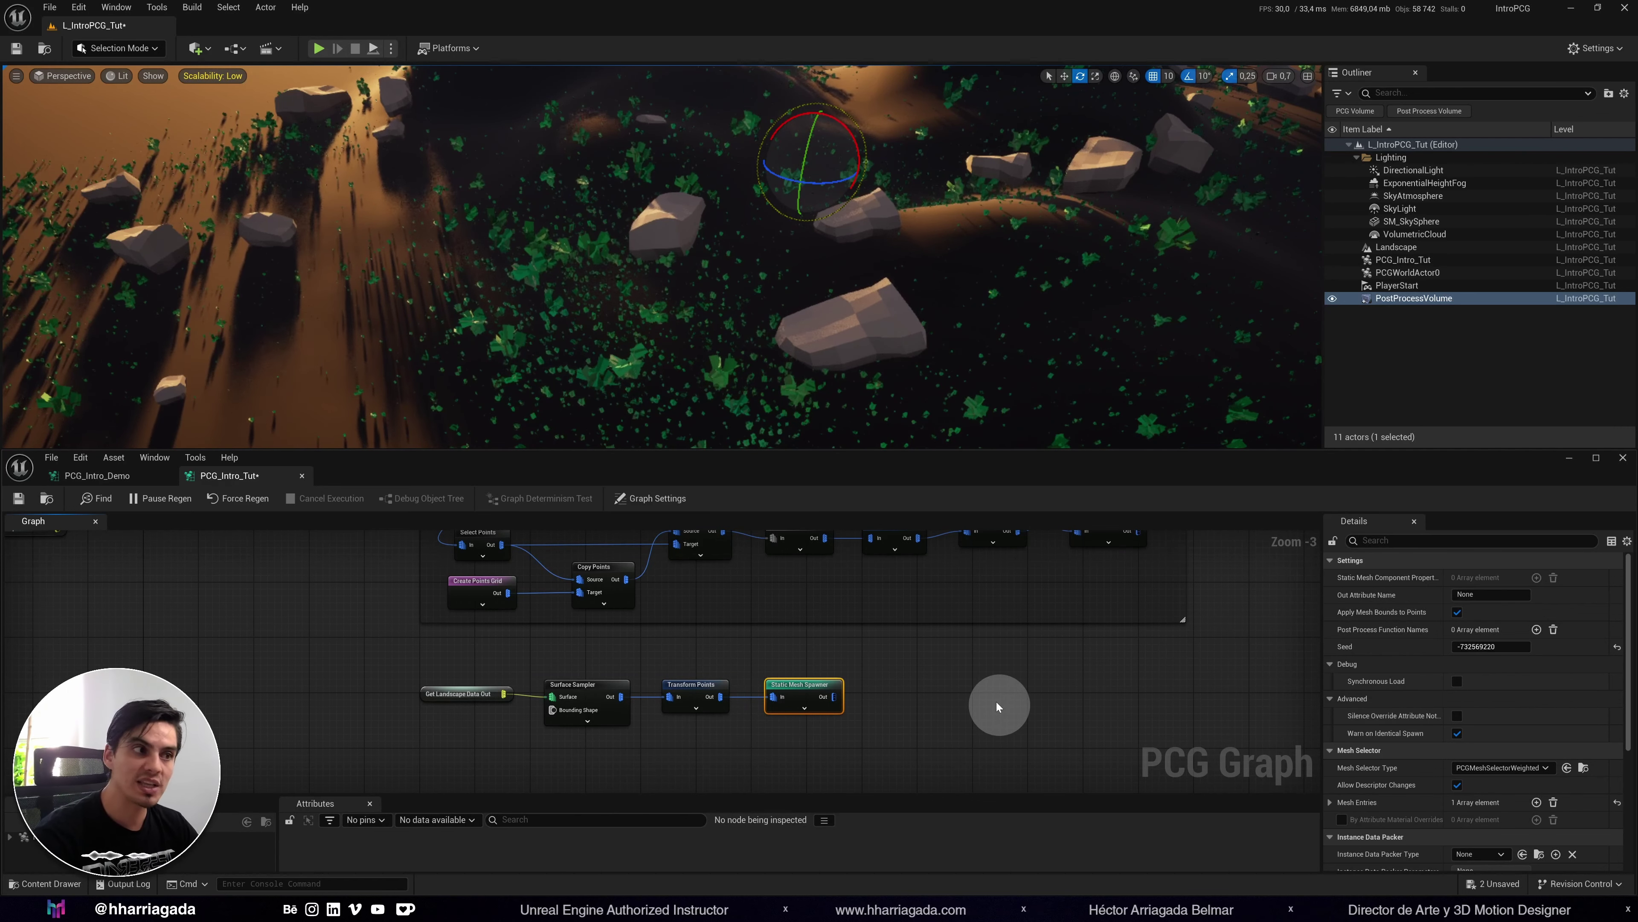
right_drag(1005, 701, 985, 727)
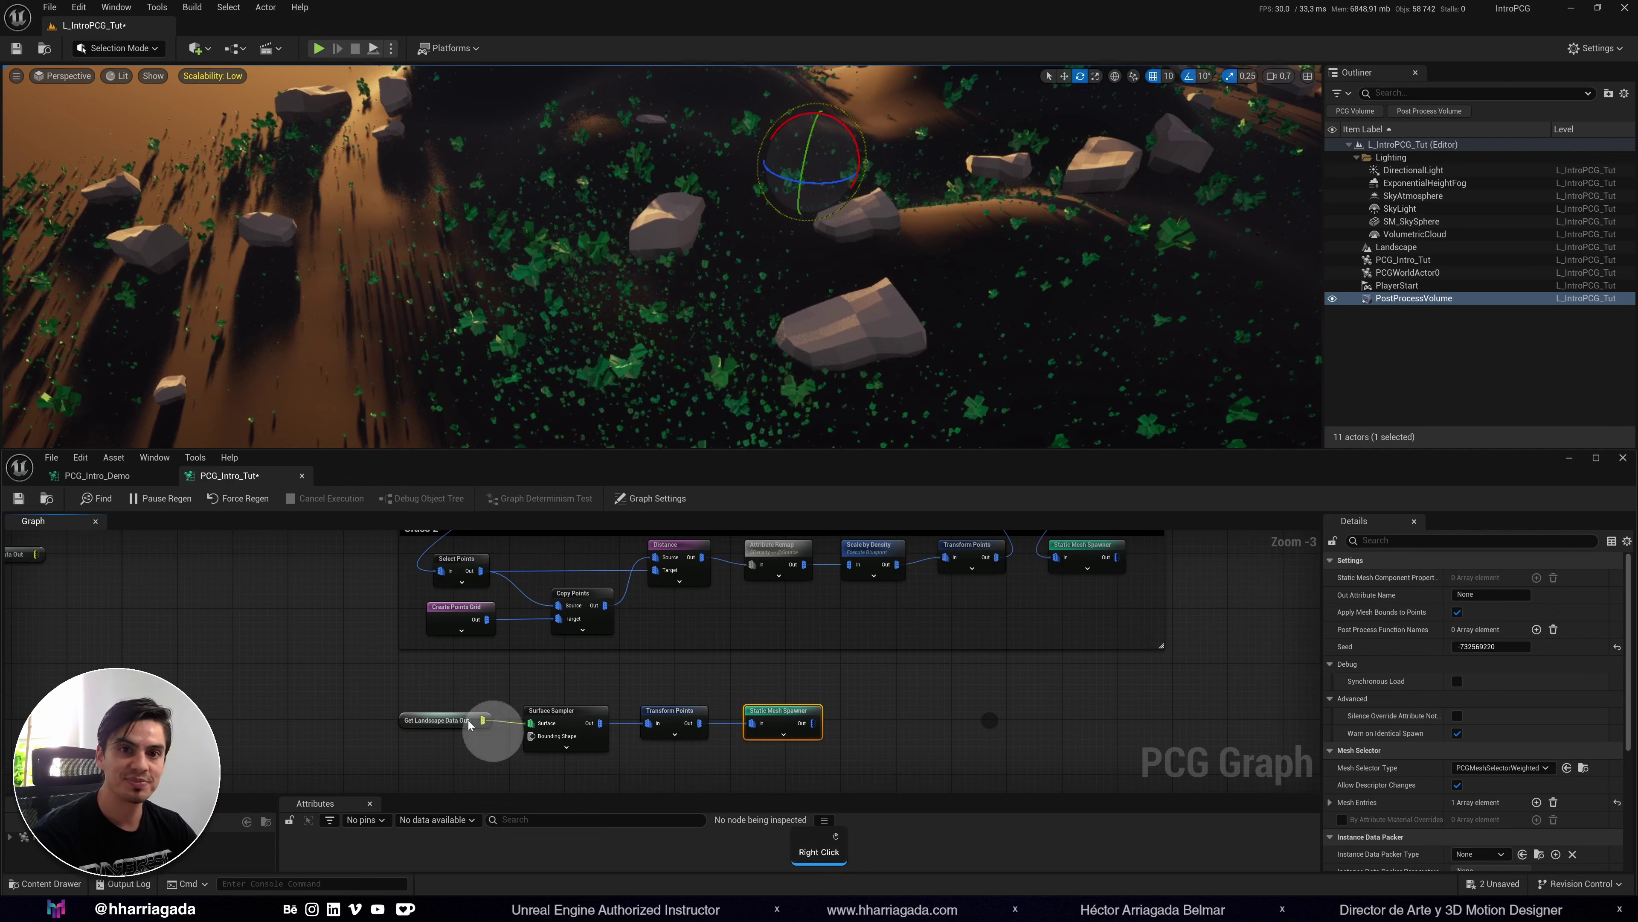
drag(424, 694, 860, 764)
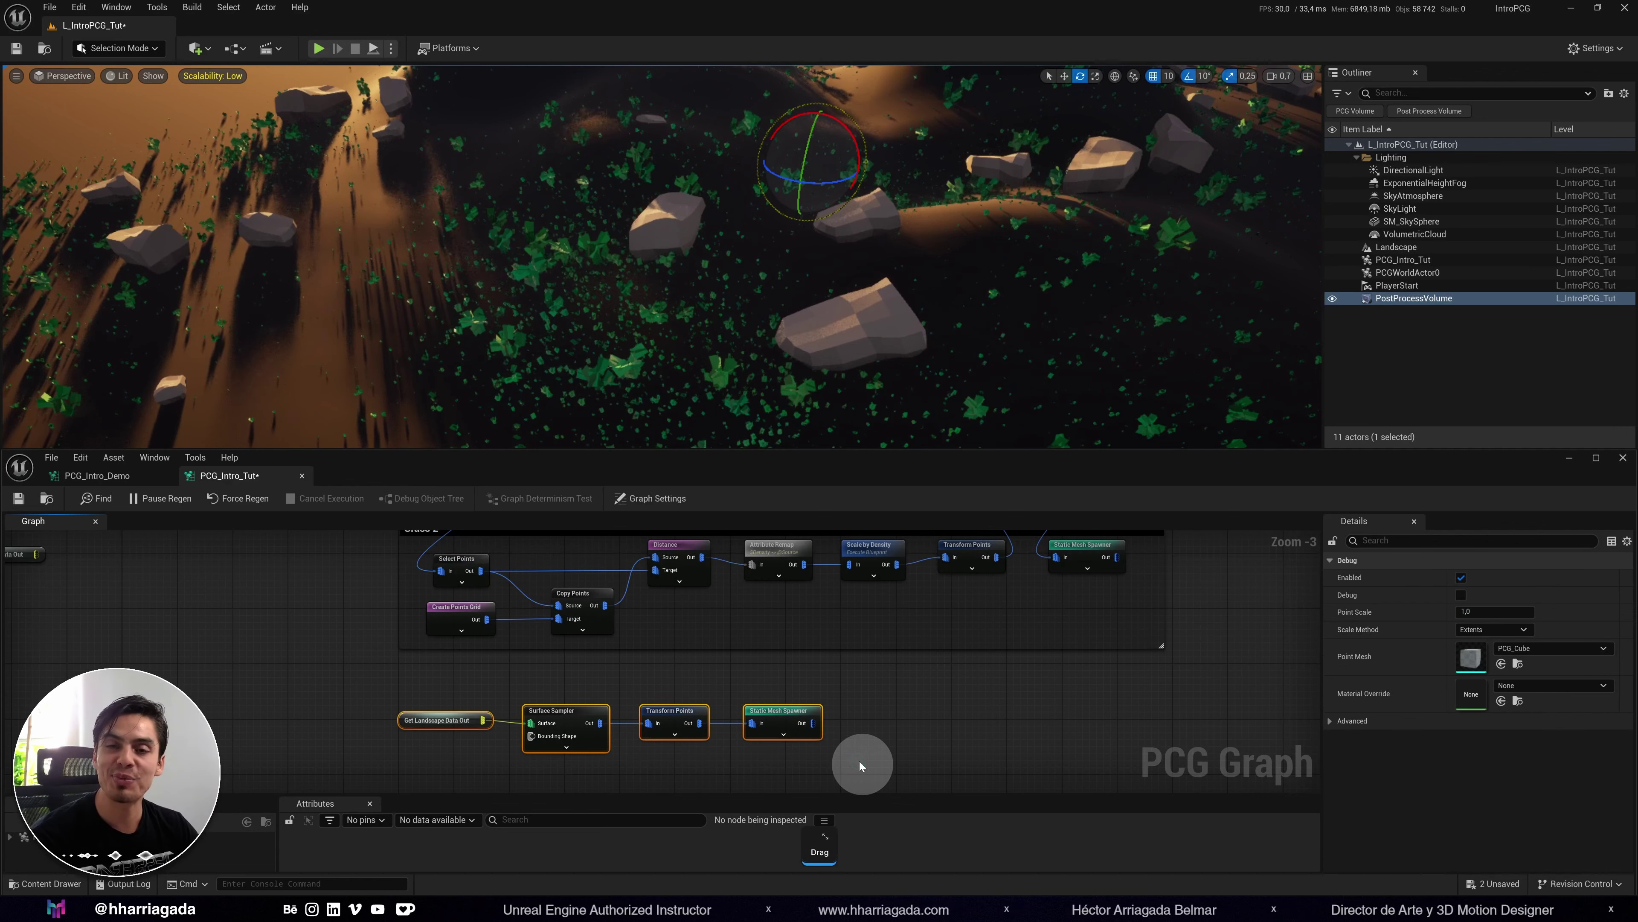